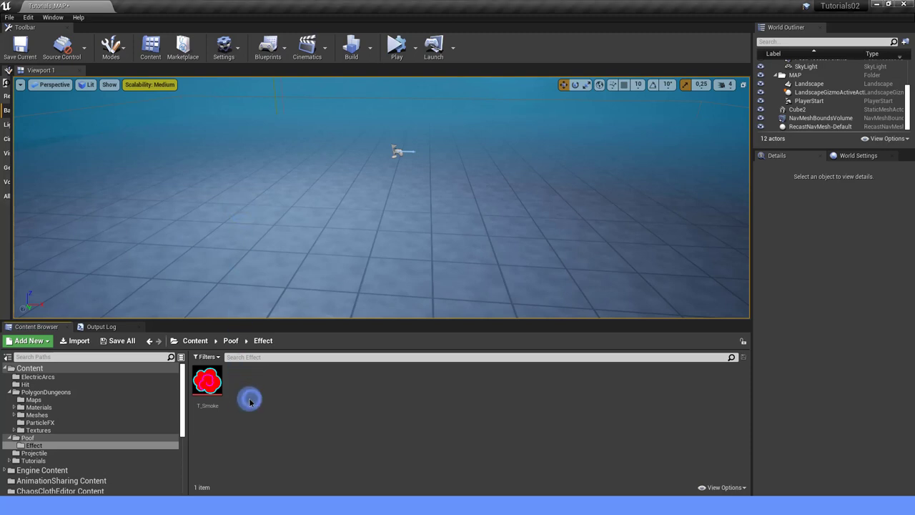
After previewing T_Smoke, create a new material named M_Poof in the Effect folder and open it.
double_click(208, 381)
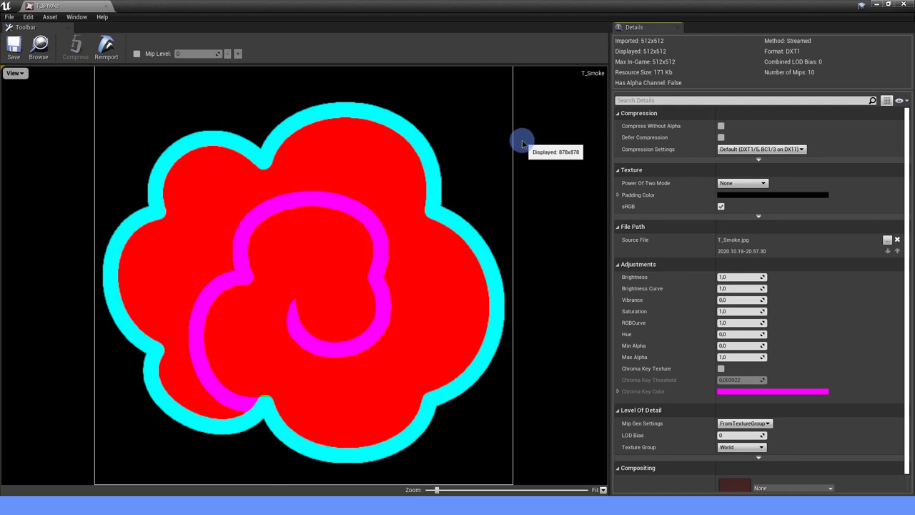
left_click(109, 6)
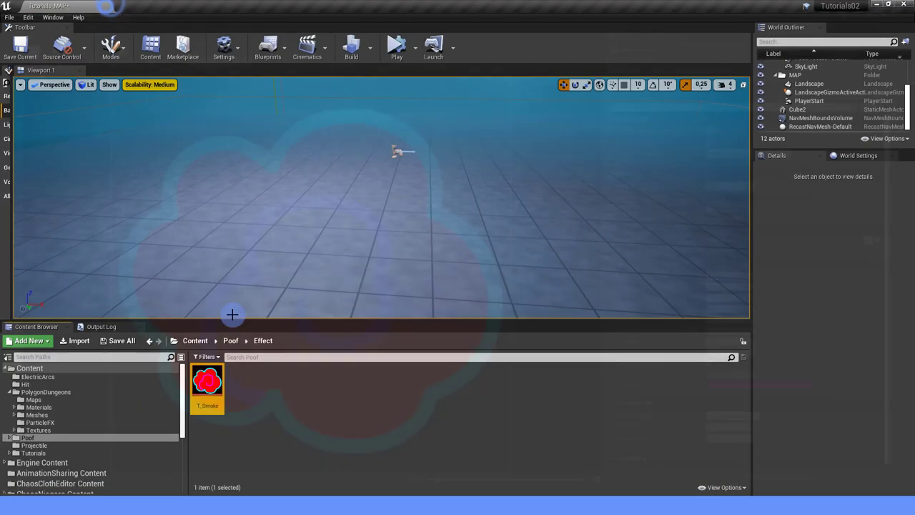
right_click(241, 379)
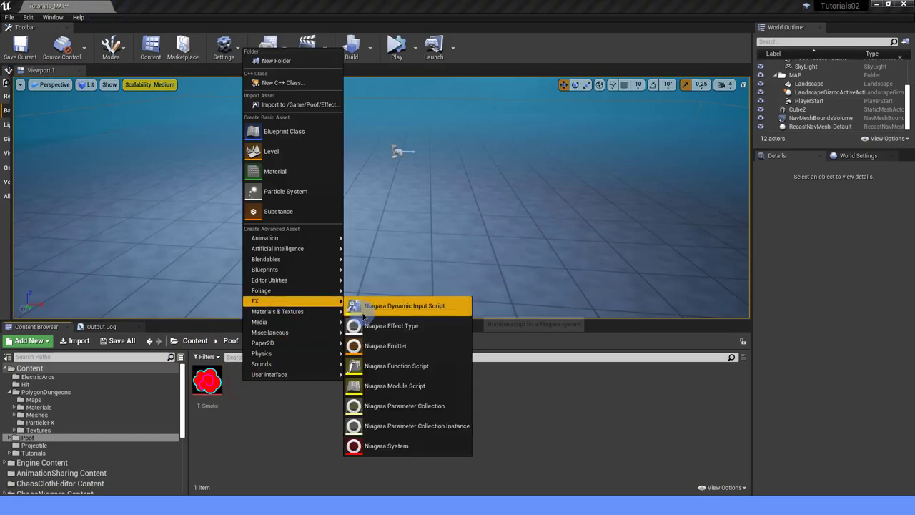
left_click(297, 172)
type("M_Poof")
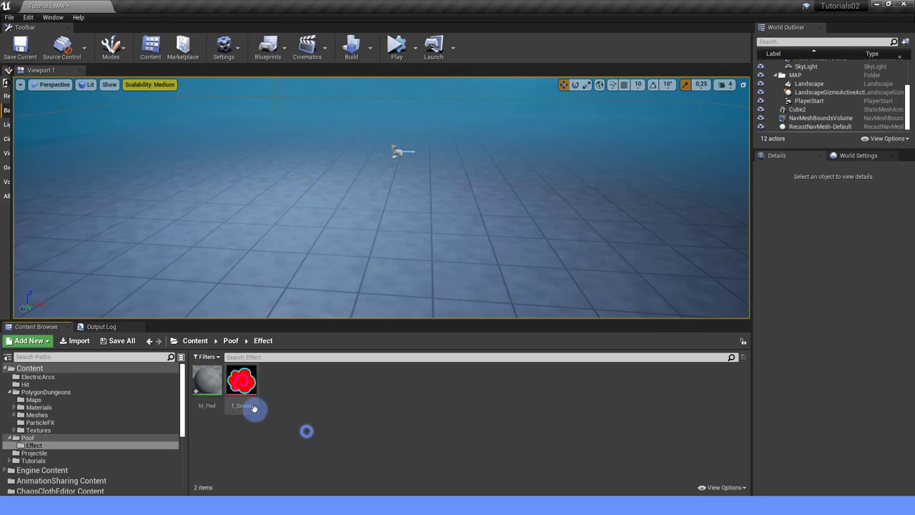
key("Return")
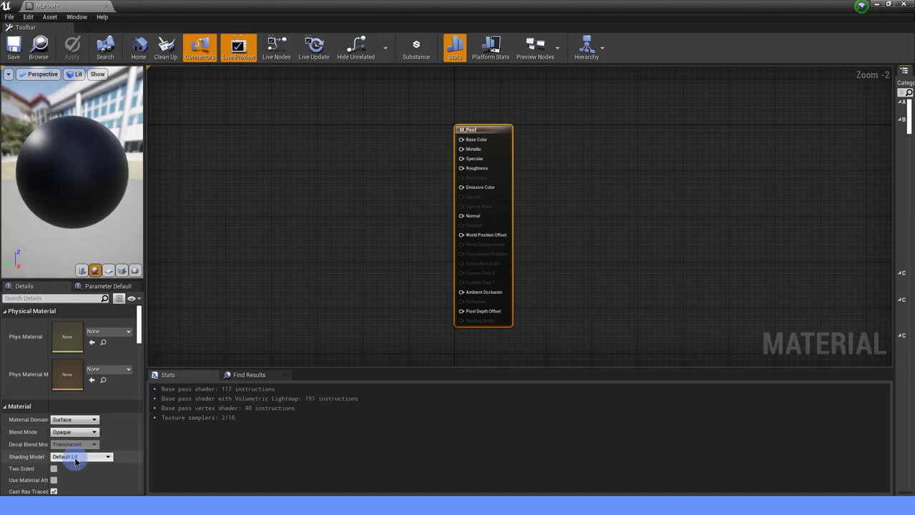
Switch M_Poof's blend mode from Opaque to Masked, leaving the shading model unchanged.
left_click(75, 457)
left_click(89, 471)
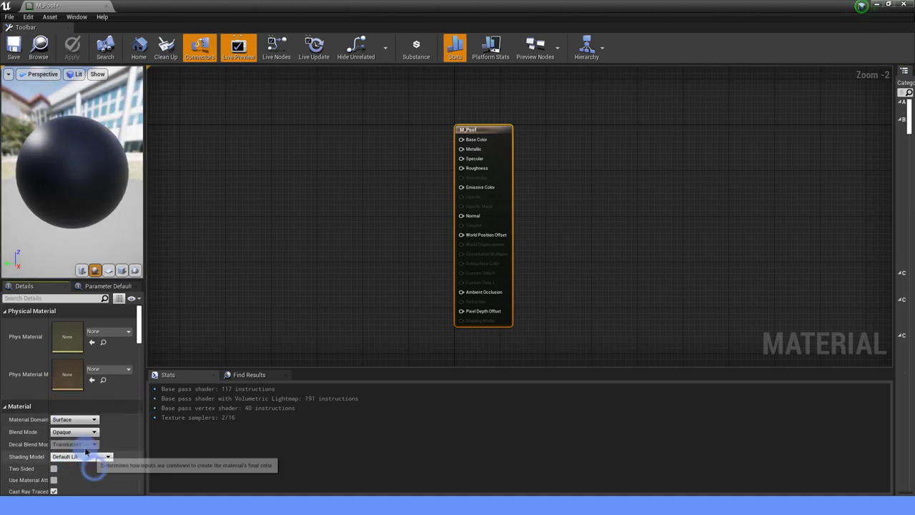
left_click(75, 432)
left_click(71, 446)
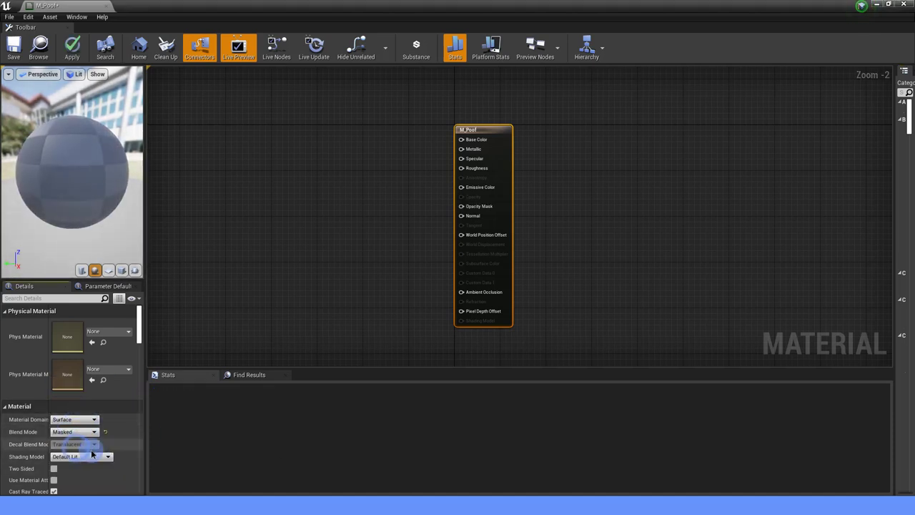
right_click_drag(393, 208, 518, 212)
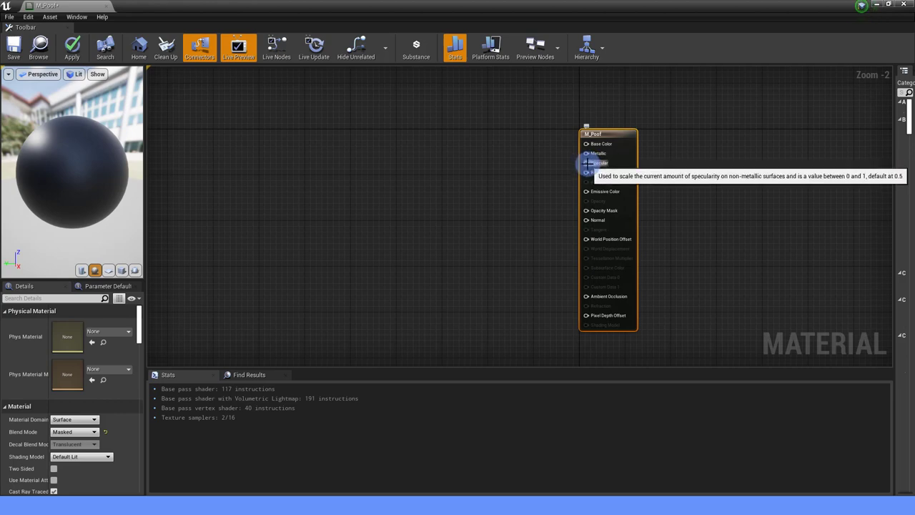
Feed Specular with a constant 0 node.
right_click(588, 164)
left_click(598, 176)
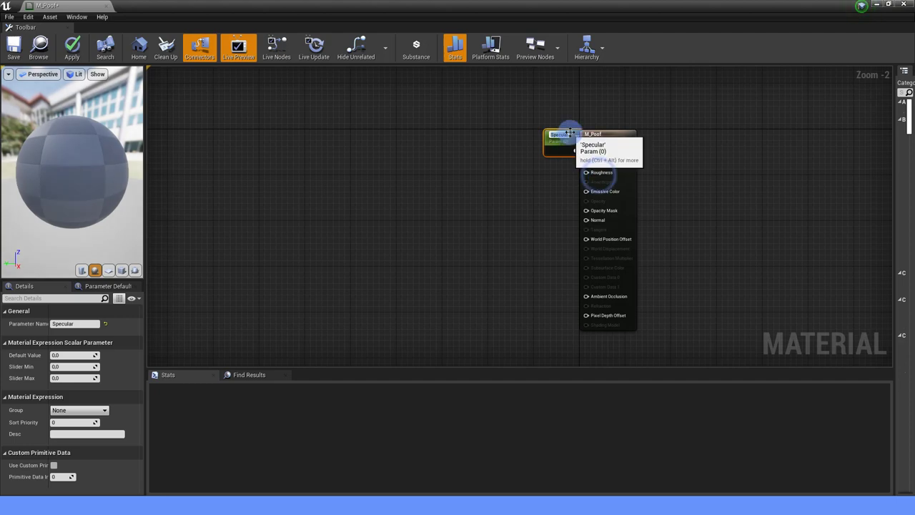
left_click_drag(569, 130, 540, 155)
right_click(540, 155)
right_click(534, 155)
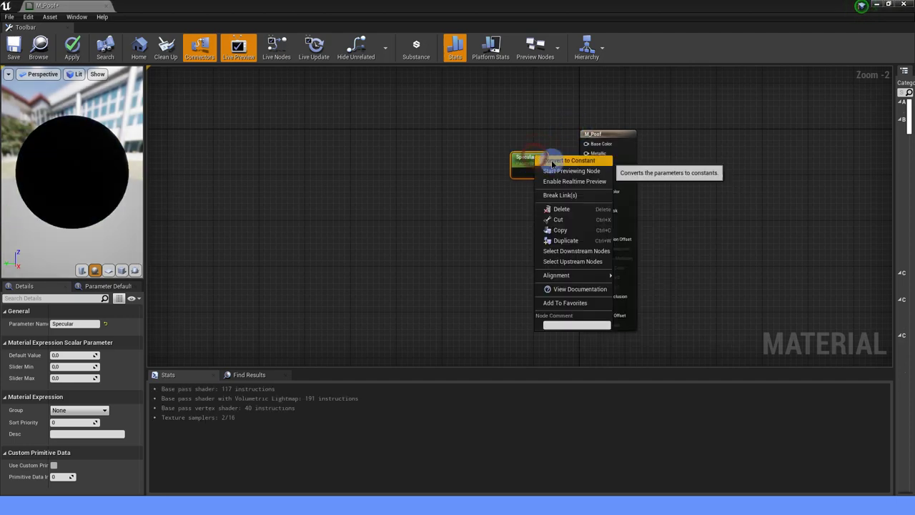
left_click(552, 158)
left_click_drag(520, 158, 568, 170)
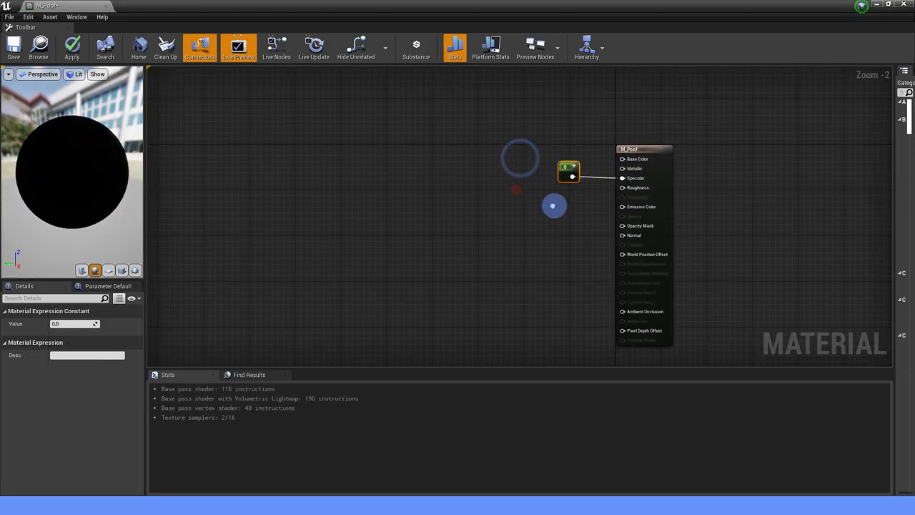
right_click_drag(511, 187, 517, 191)
Add a Particle Color node driving Base Color.
mouse_move(593, 201)
left_mouse_down()
mouse_move(620, 170)
mouse_move(395, 165)
left_mouse_up()
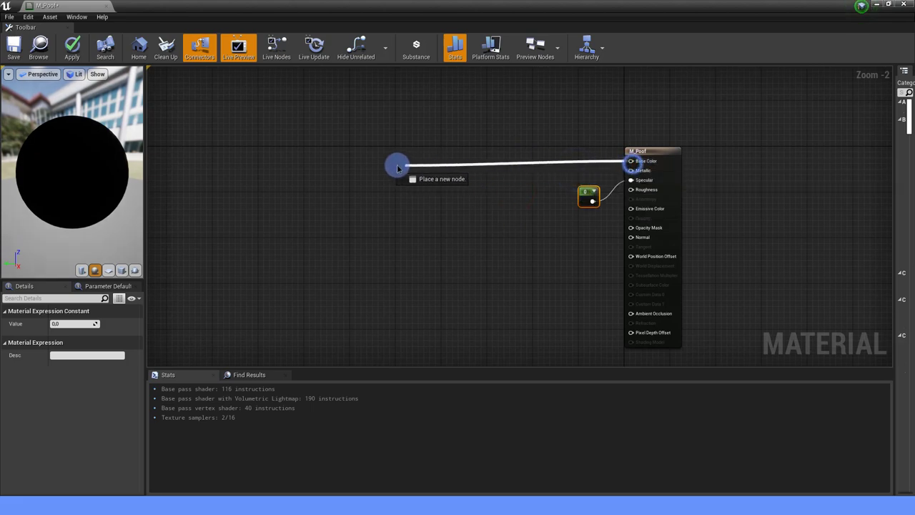
type("particle")
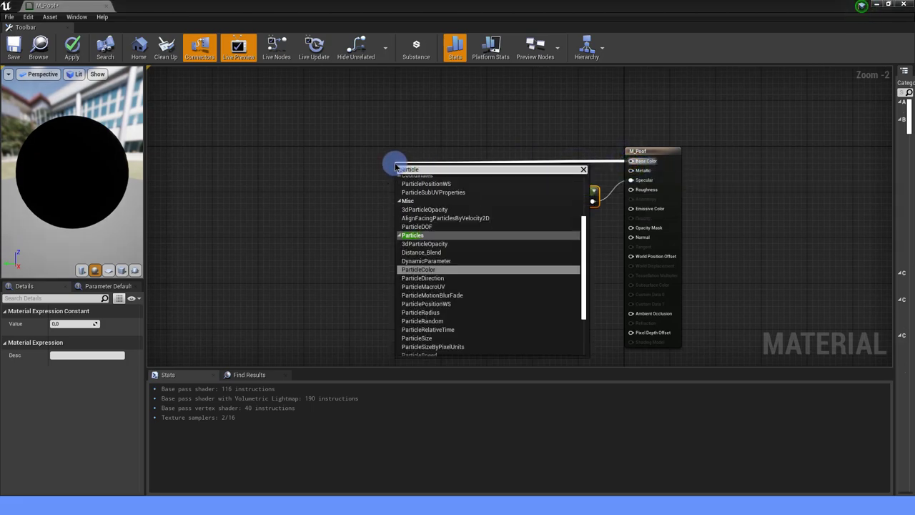
scroll(420, 214, "up", 3)
left_click(421, 176)
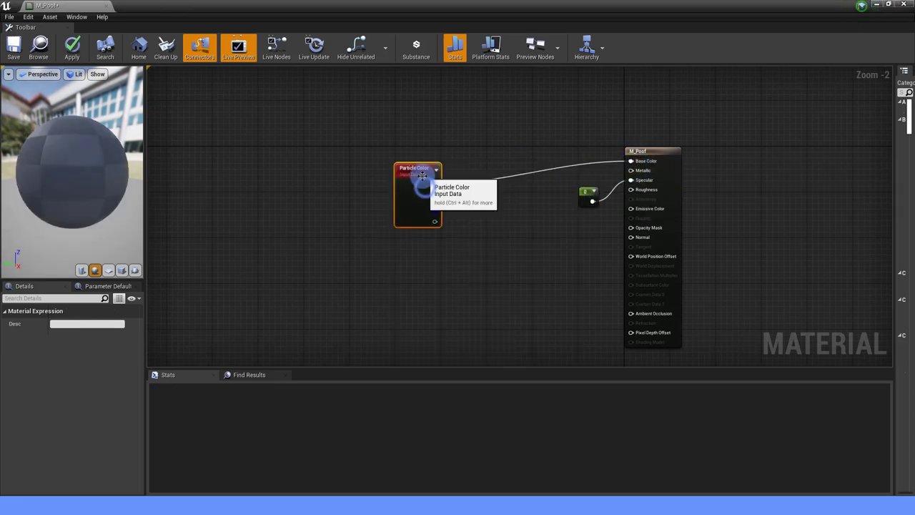
left_click_drag(589, 199, 552, 140)
right_click_drag(468, 210, 471, 193)
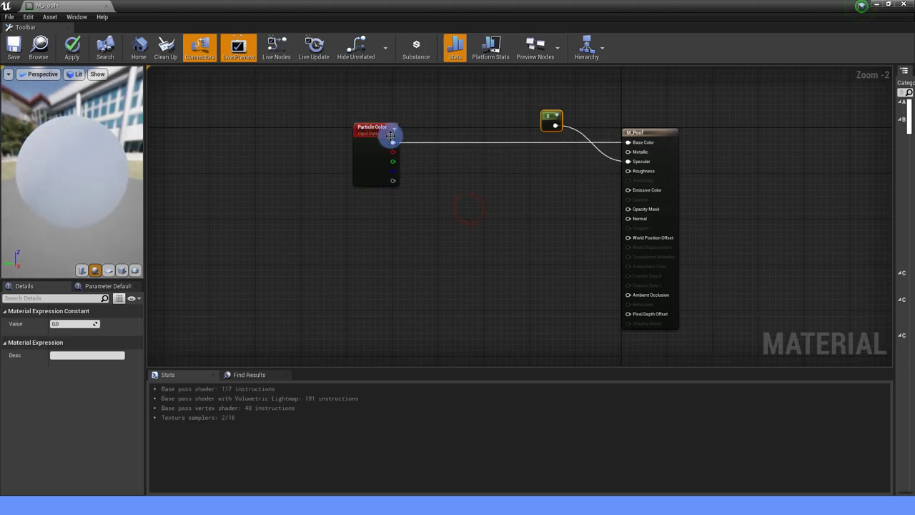
left_click_drag(391, 135, 349, 135)
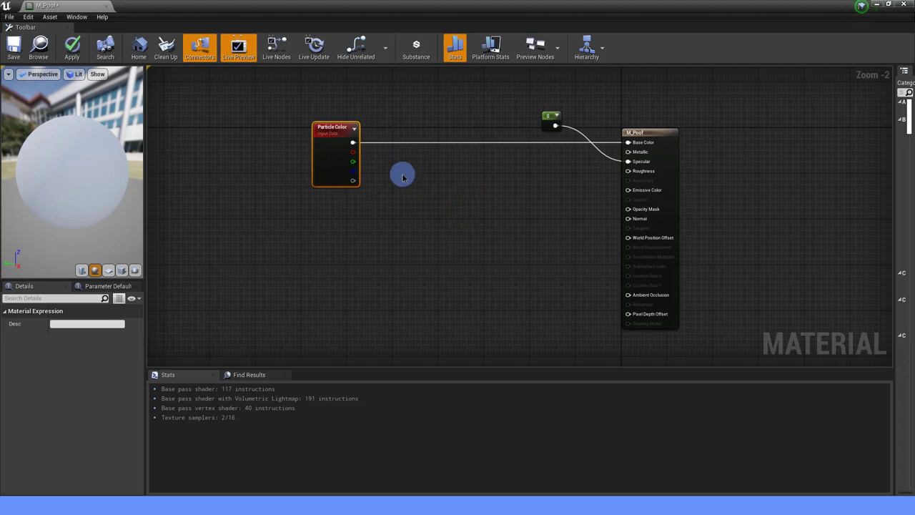
Route Particle Color through a Multiply node into Emissive Color.
left_click_drag(355, 147, 458, 206)
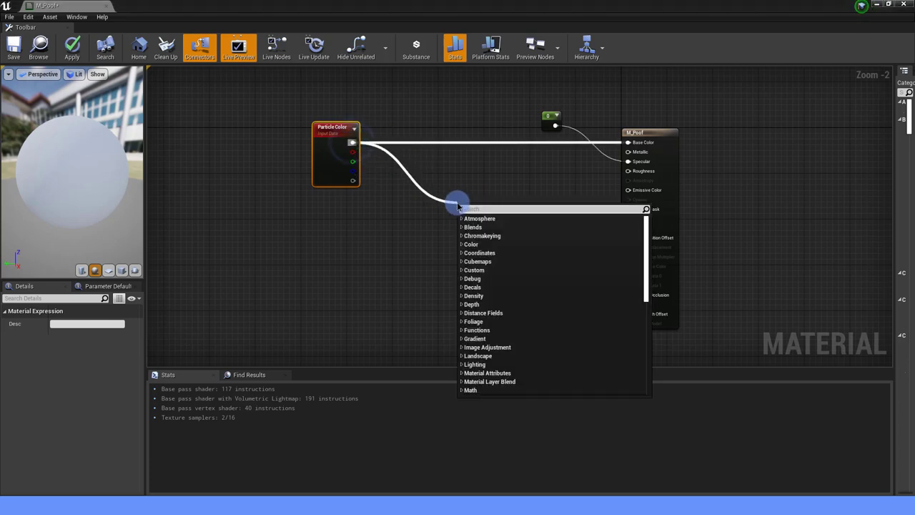
type("mult")
left_click(489, 268)
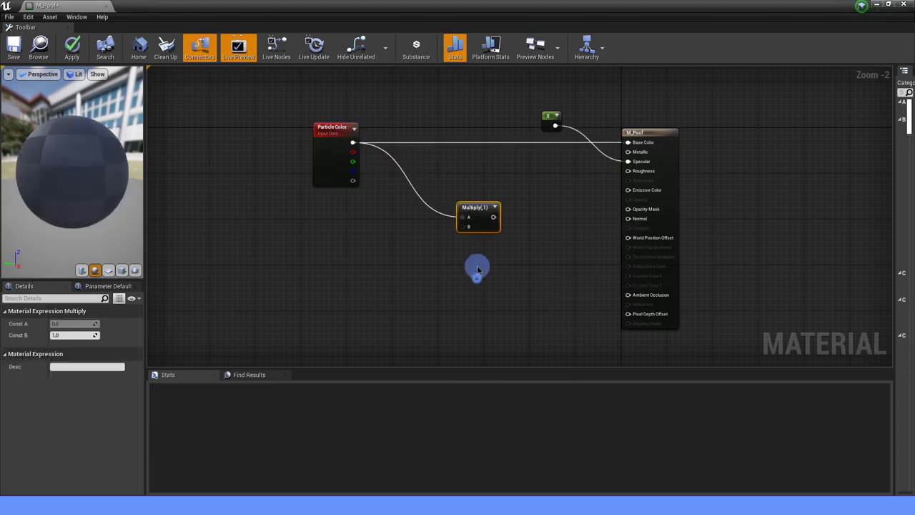
left_click_drag(479, 209, 483, 192)
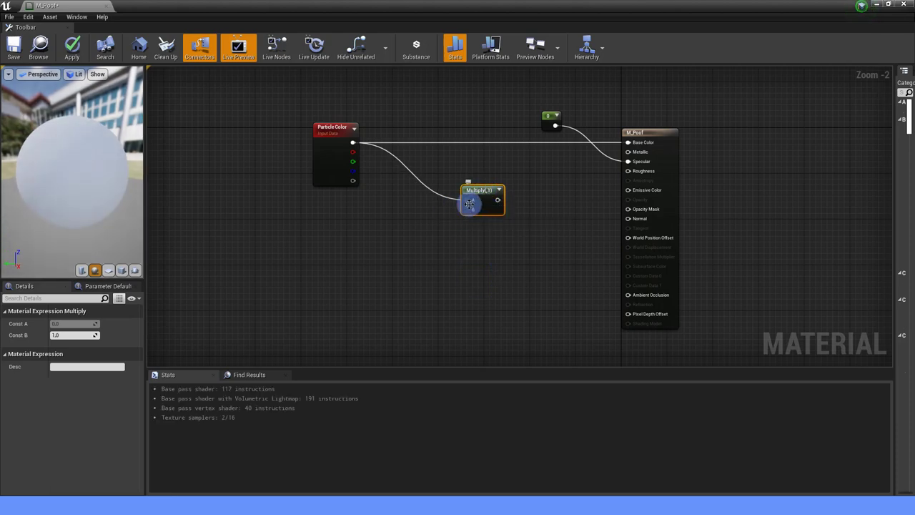
left_click_drag(496, 199, 631, 195)
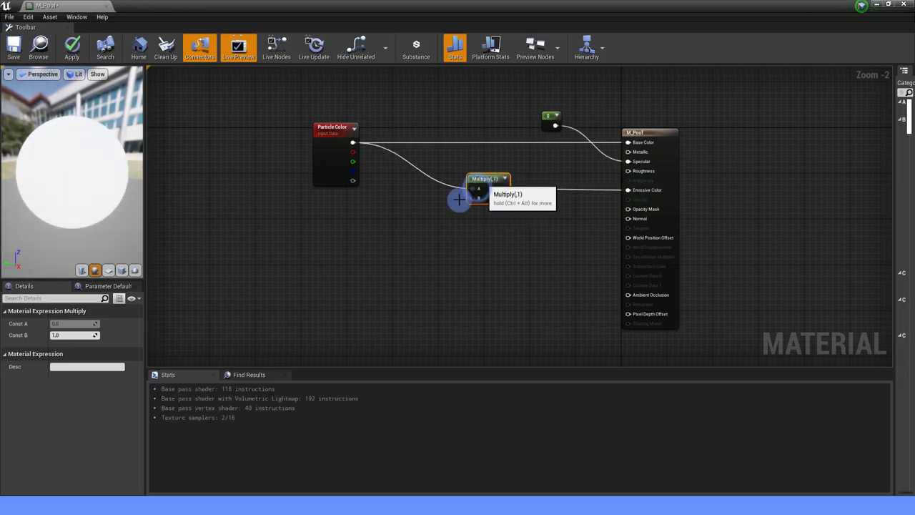
right_click_drag(433, 208, 489, 206)
left_click_drag(389, 151, 357, 153)
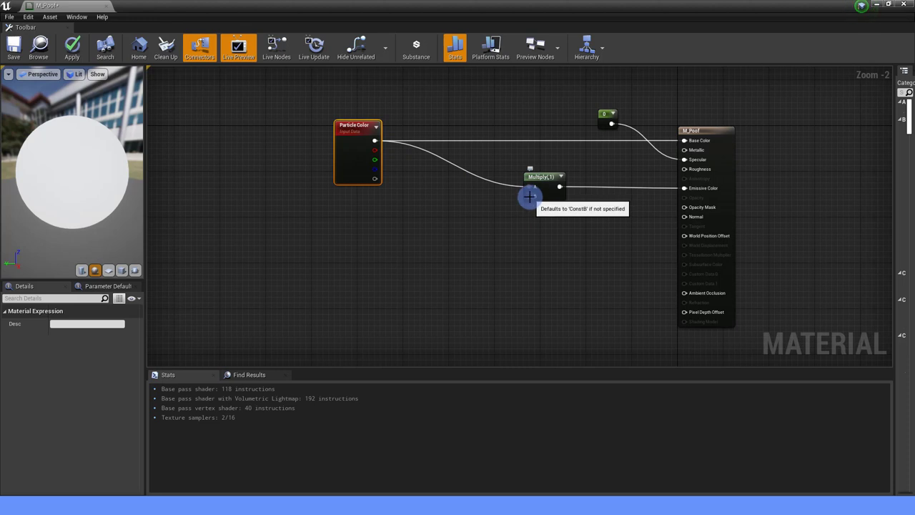
Add a Dynamic Parameter into the Multiply's B input and name its first parameter Emissive.
left_click_drag(529, 196, 332, 246)
type("dyna")
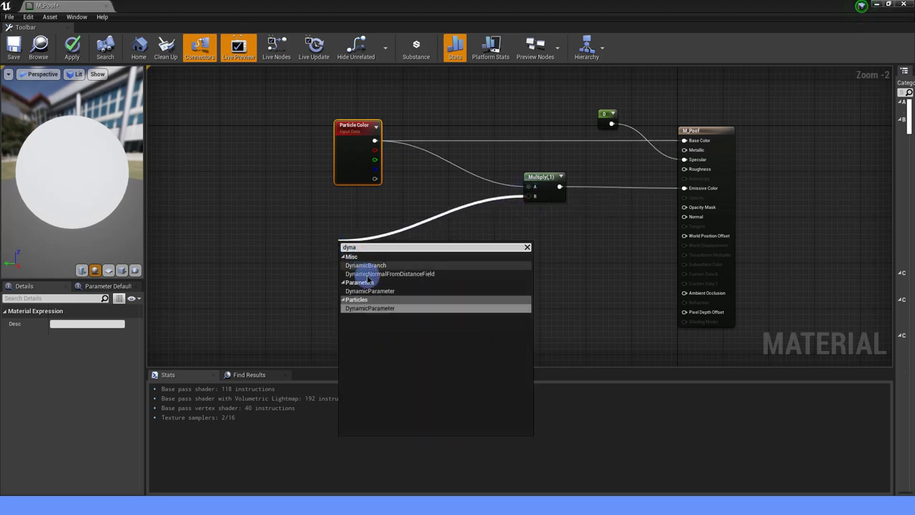
left_click(374, 291)
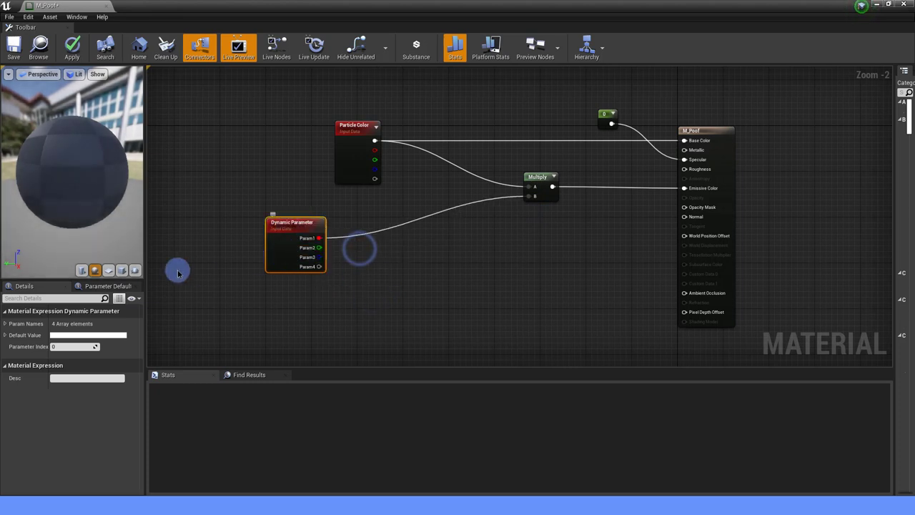
left_click(5, 324)
type("Emissiv")
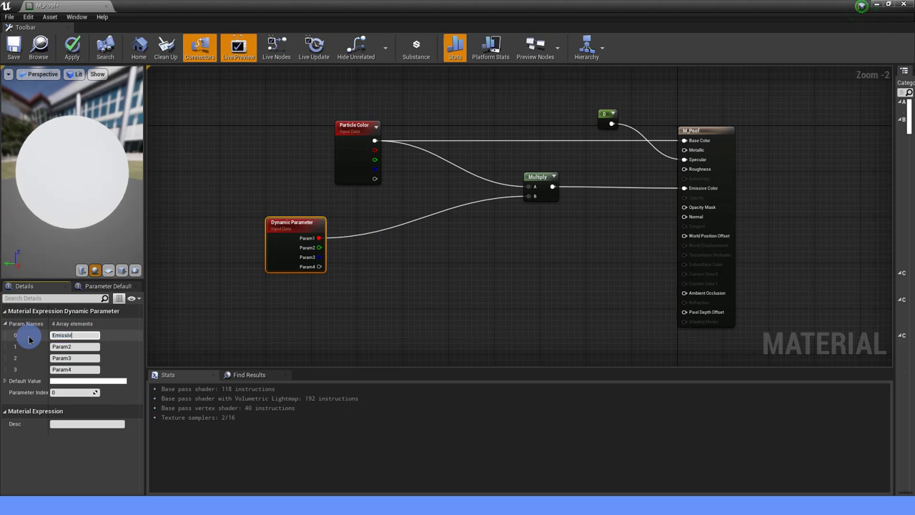
type("e")
key("Return")
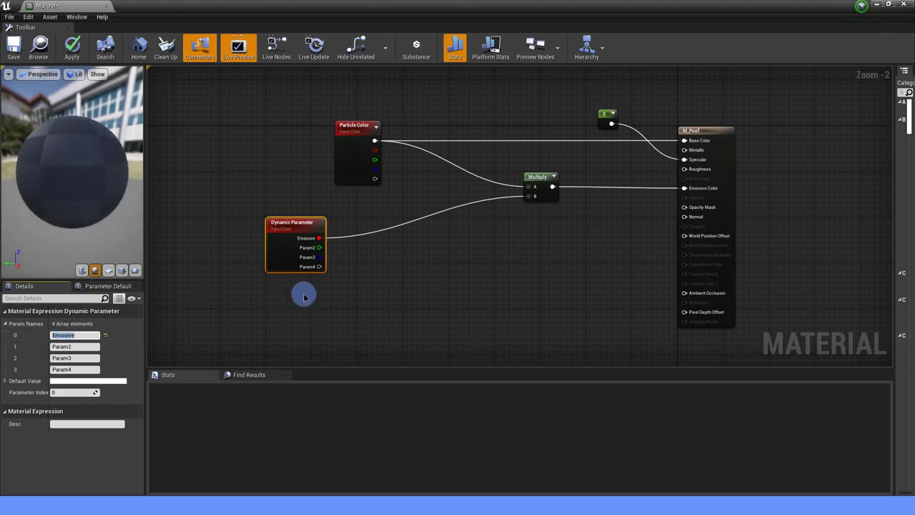
right_click_drag(363, 245, 344, 226)
Insert a second Multiply fed by Emissive into the first Multiply's B input.
left_click_drag(309, 224, 383, 222)
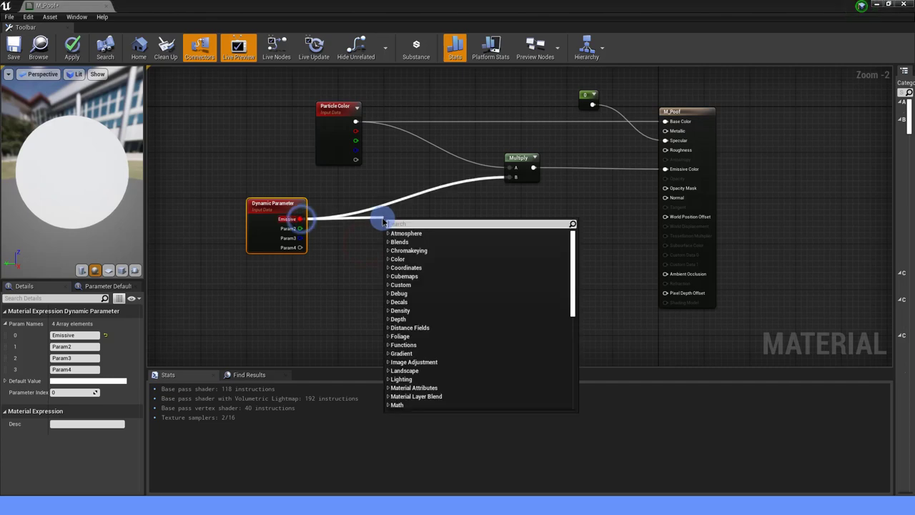
type("mult")
left_click(404, 293)
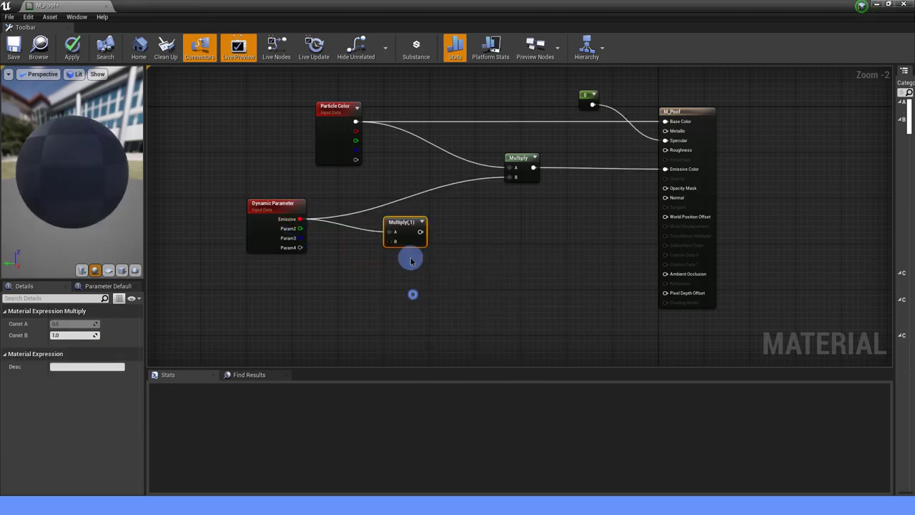
left_click_drag(420, 220, 512, 176)
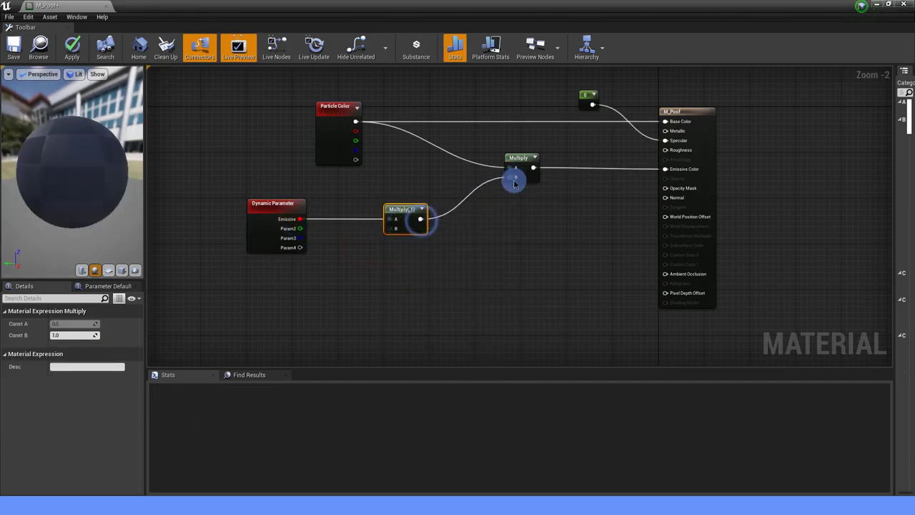
right_click_drag(439, 245, 491, 196)
Add a T_Smoke Texture Sample and wire its blue channel into the second Multiply.
left_click_drag(447, 183, 360, 279)
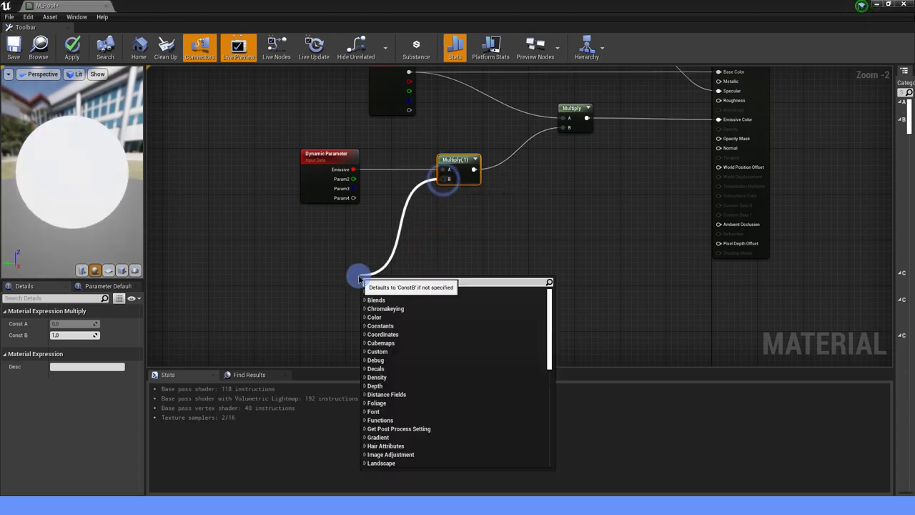
type("texture sam")
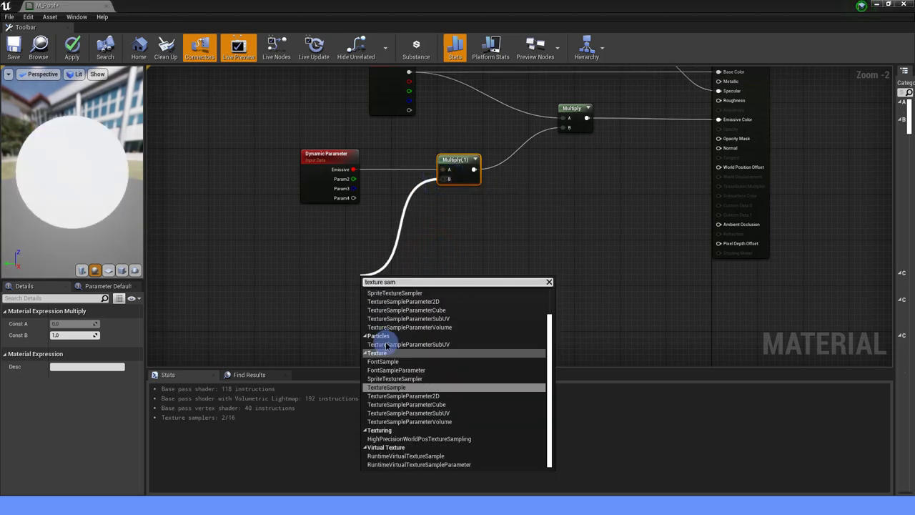
left_click(388, 387)
left_click_drag(390, 280, 318, 238)
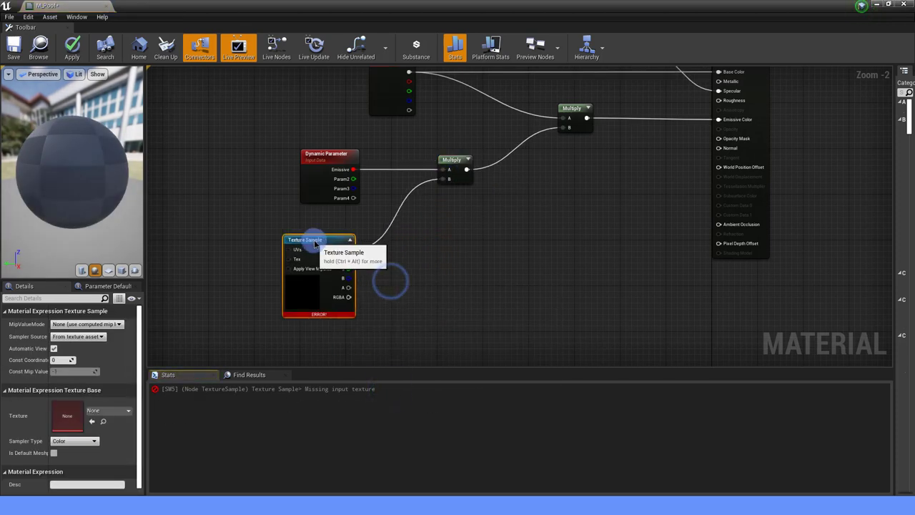
right_click_drag(382, 231, 432, 256)
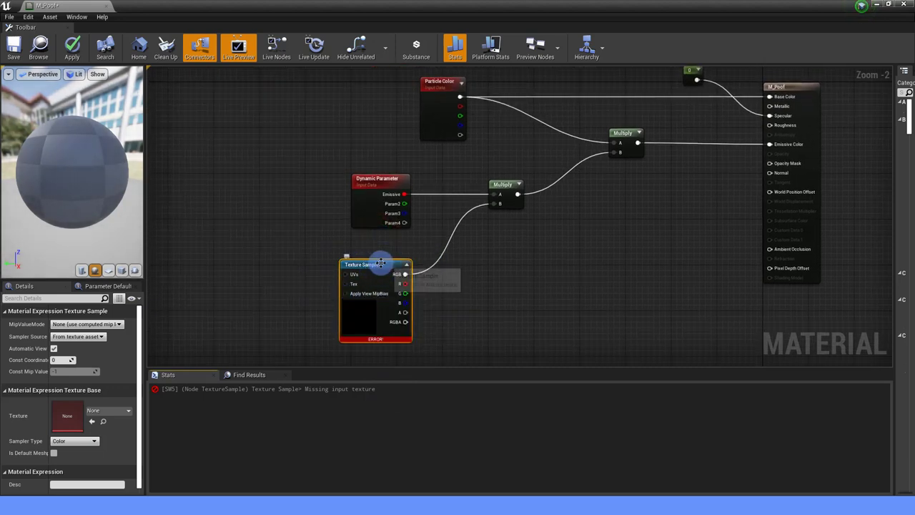
left_click(349, 324)
left_click(107, 411)
type("smoke")
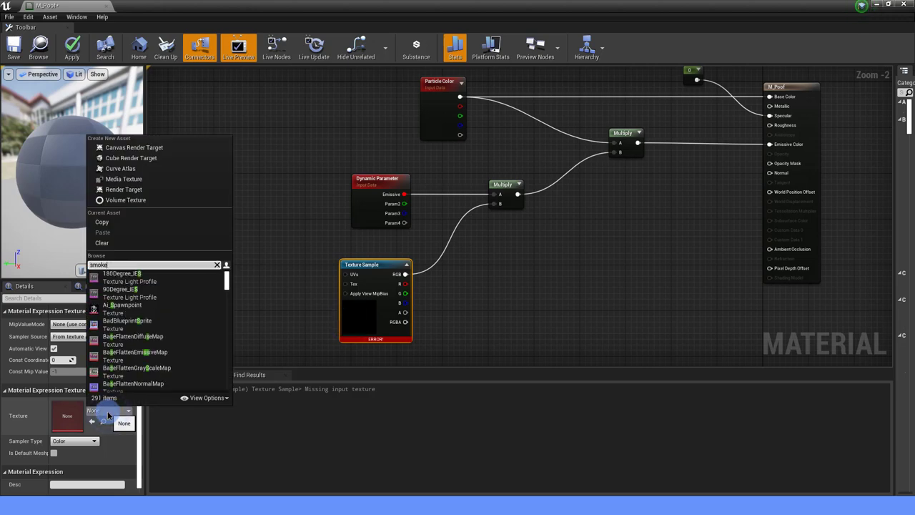
left_click(118, 289)
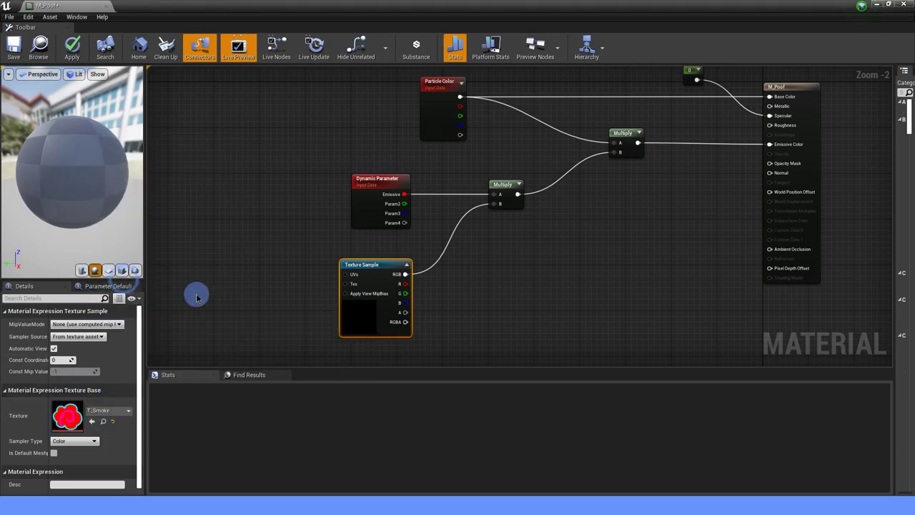
right_click_drag(198, 297, 159, 272)
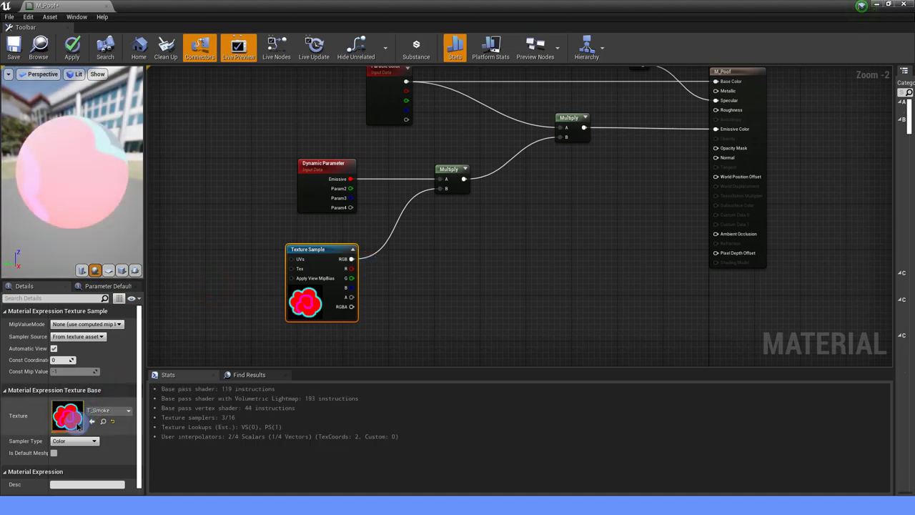
left_click_drag(351, 287, 440, 188)
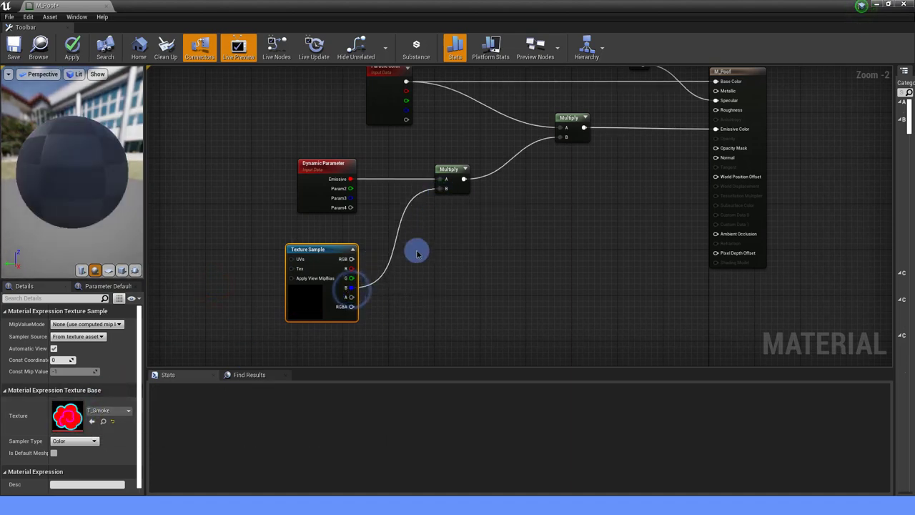
scroll(472, 264, "down", 1)
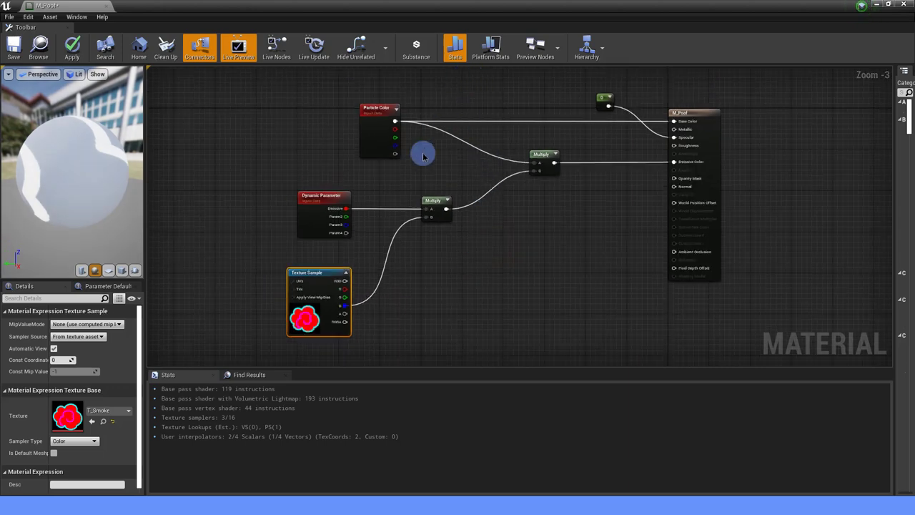
Switch the material preview mesh from the sphere to a flat plane.
left_click(303, 303)
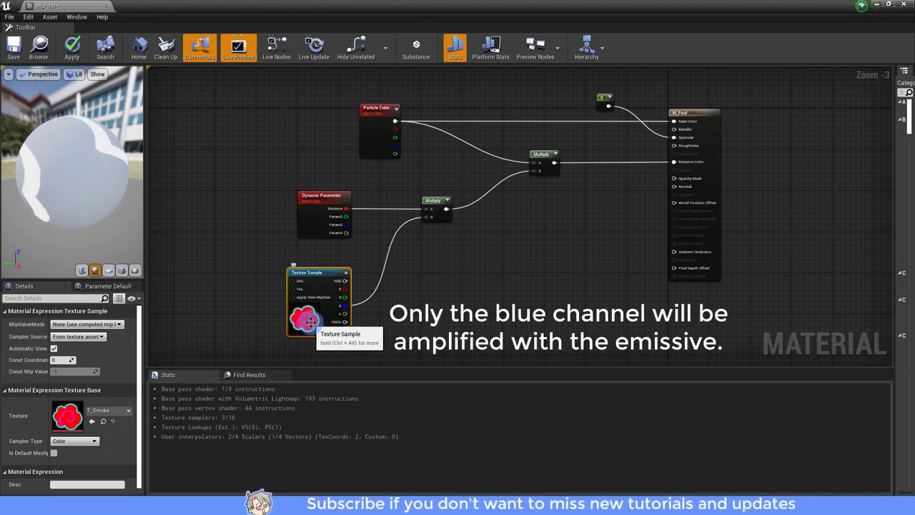
left_click(108, 270)
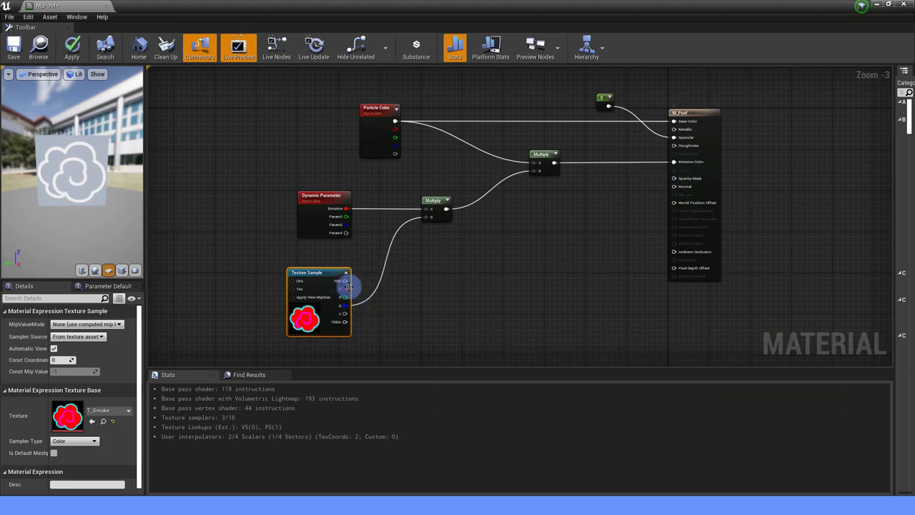
Multiply the Texture Sample's red channel by its blue channel.
left_click_drag(344, 289, 476, 293)
type("mult")
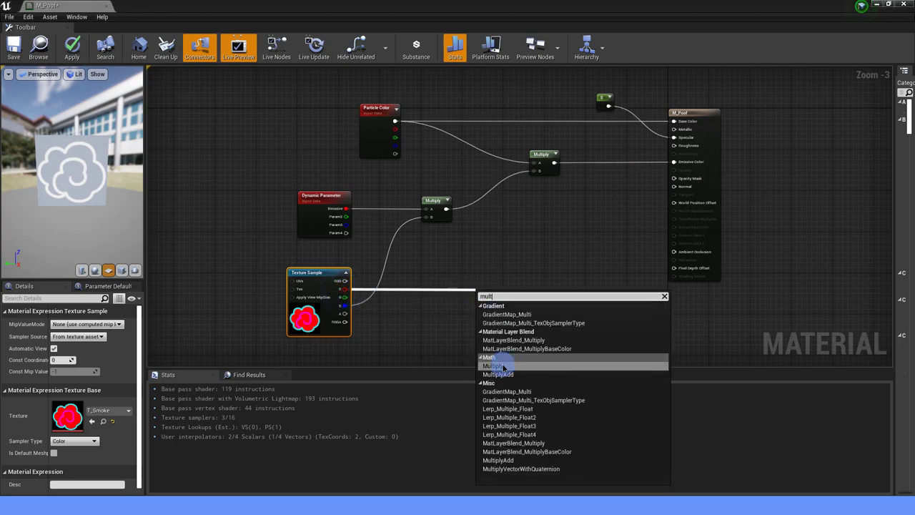
left_click(503, 365)
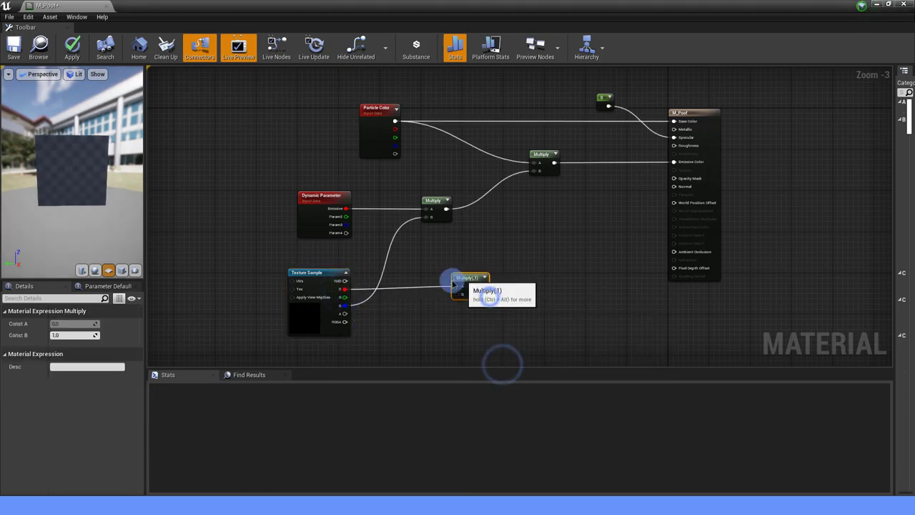
left_click_drag(345, 305, 426, 304)
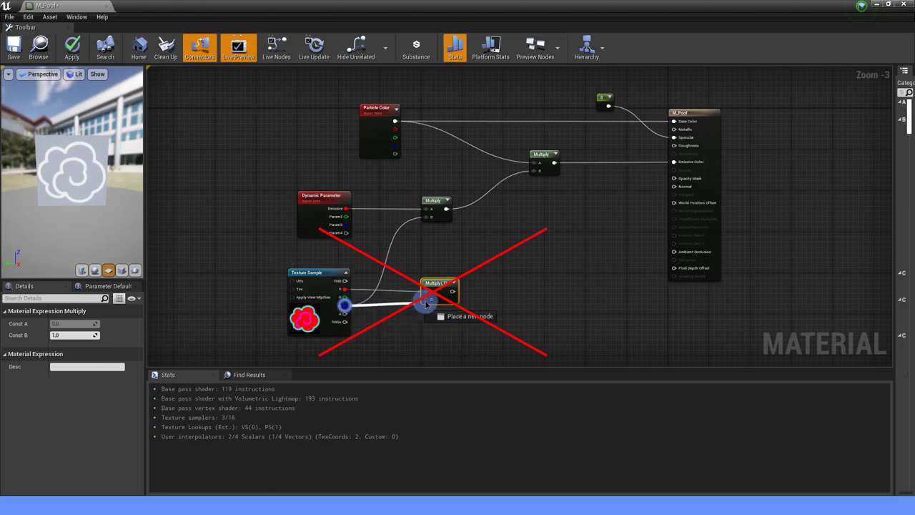
left_click_drag(345, 305, 425, 294)
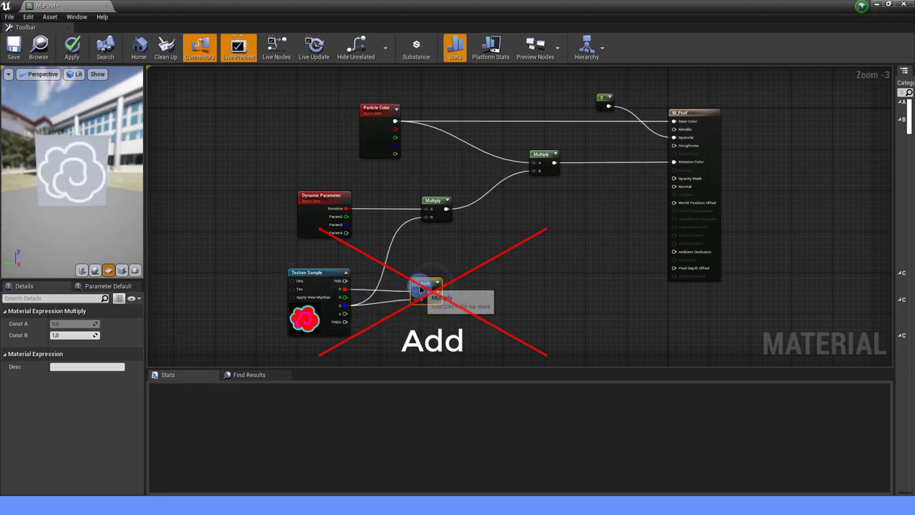
scroll(444, 286, "up", 2)
Add a Clamp after the Multiply into Opacity Mask, then delete the red-times-blue Multiply.
left_click_drag(434, 294, 476, 292)
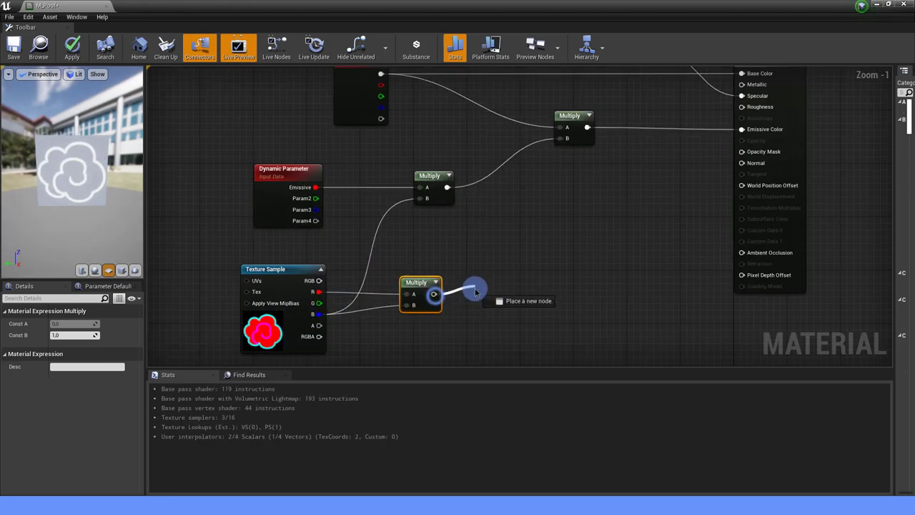
type("clamp")
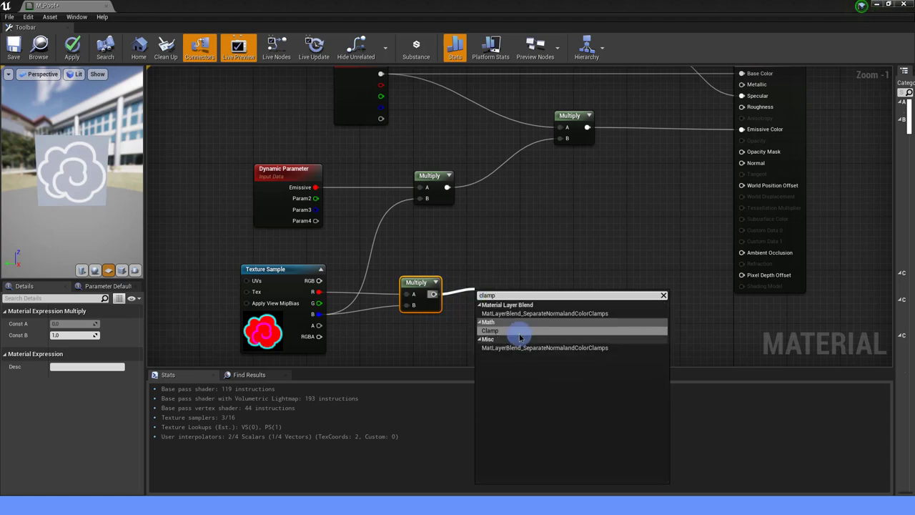
left_click(519, 333)
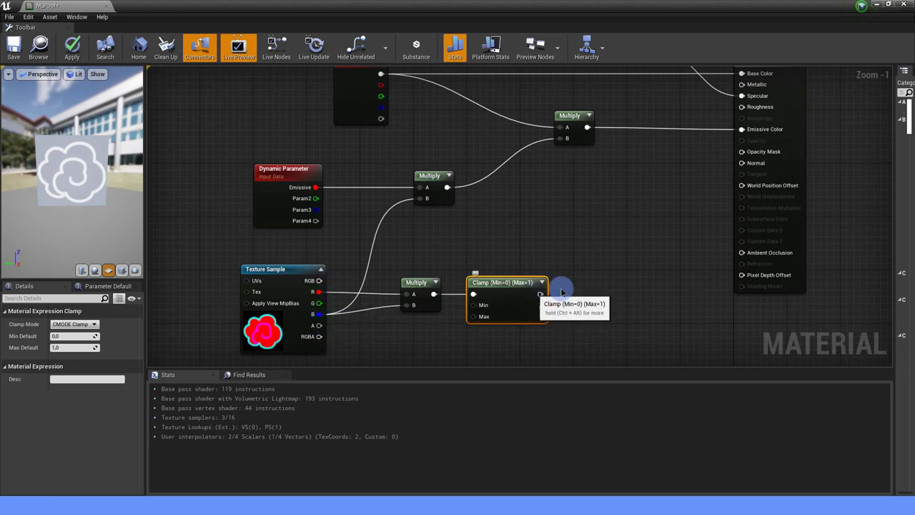
right_click_drag(561, 291, 484, 278)
scroll(470, 270, "down", 1)
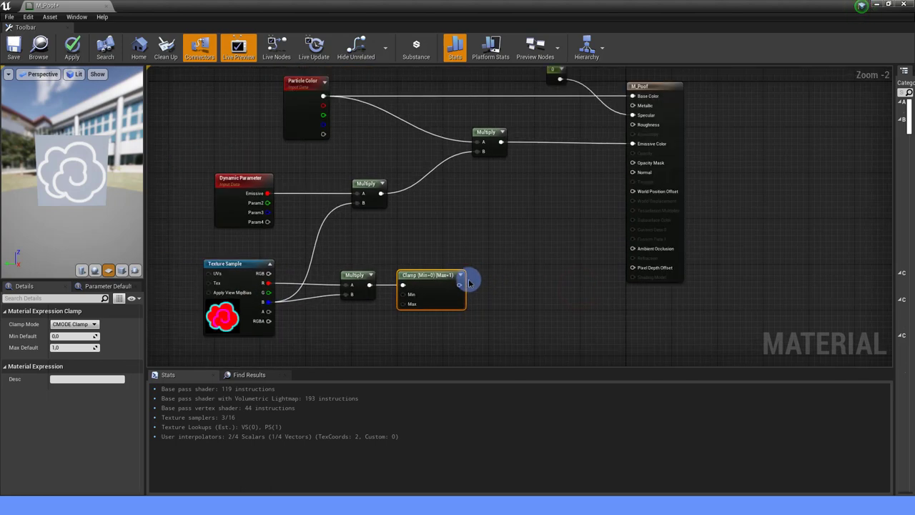
left_click_drag(459, 285, 632, 163)
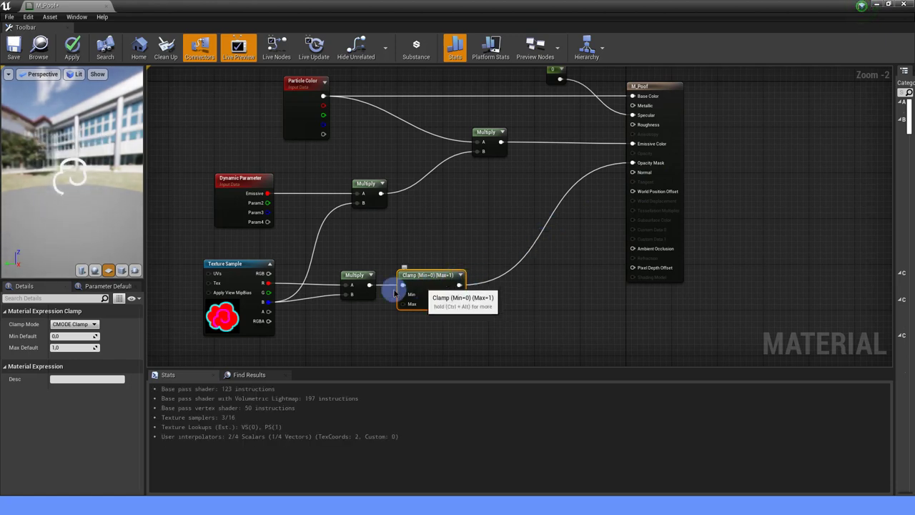
left_click(351, 273)
key("Delete")
Add an Add node fed by the red channel and connect it into the Clamp.
left_click_drag(274, 286, 325, 288)
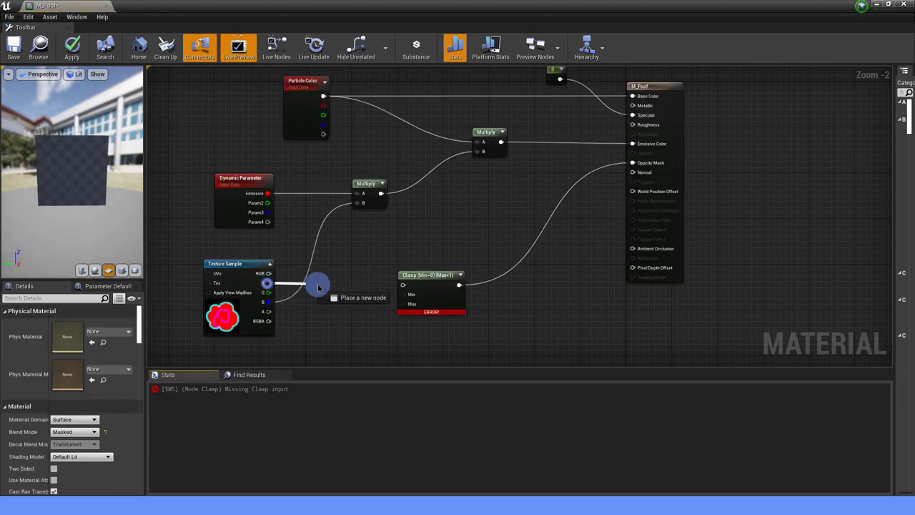
type("add")
left_click(353, 336)
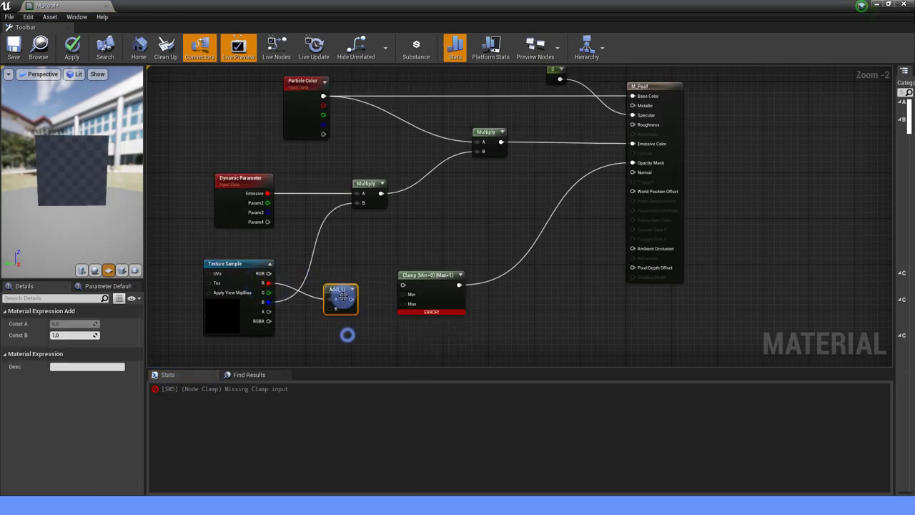
left_click_drag(269, 303, 402, 285)
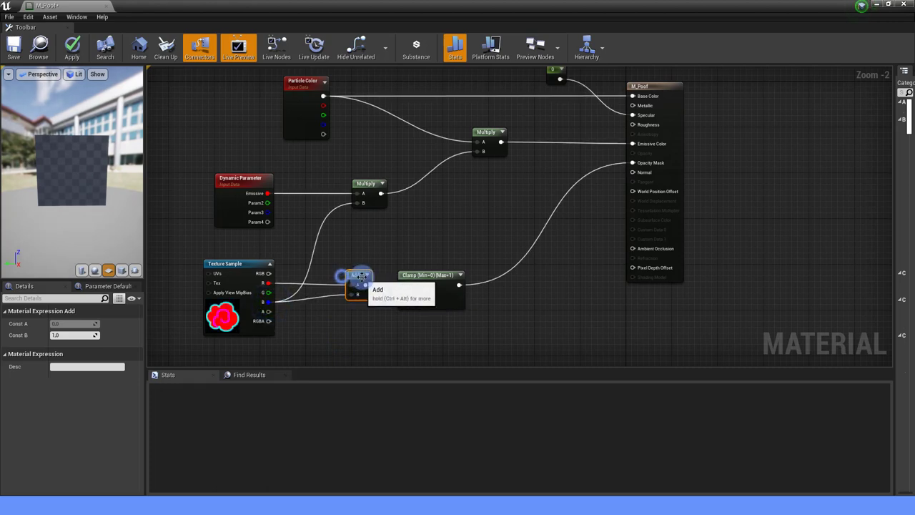
left_click_drag(340, 278, 357, 277)
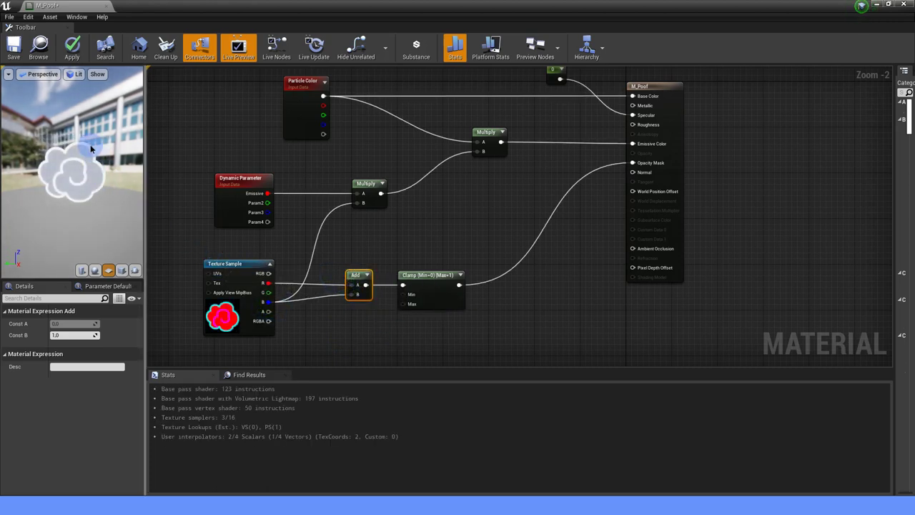
left_click(457, 272)
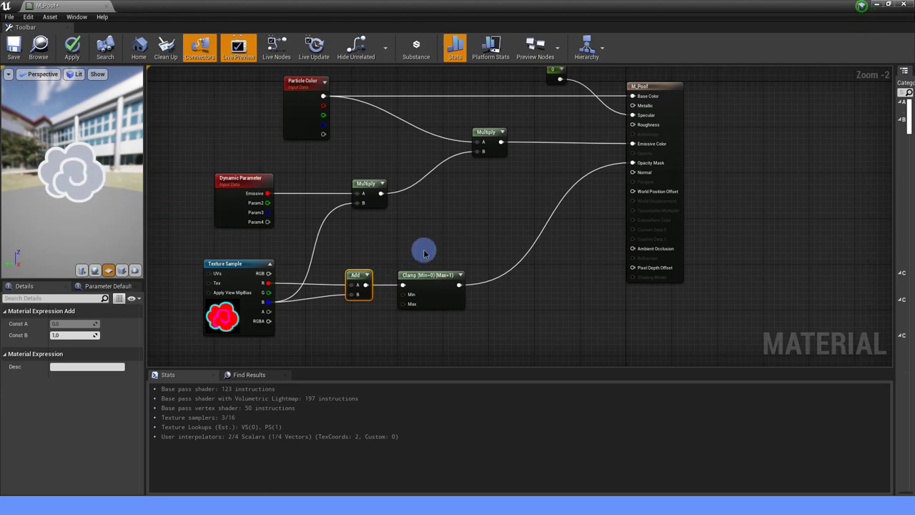
scroll(424, 252, "down", 1)
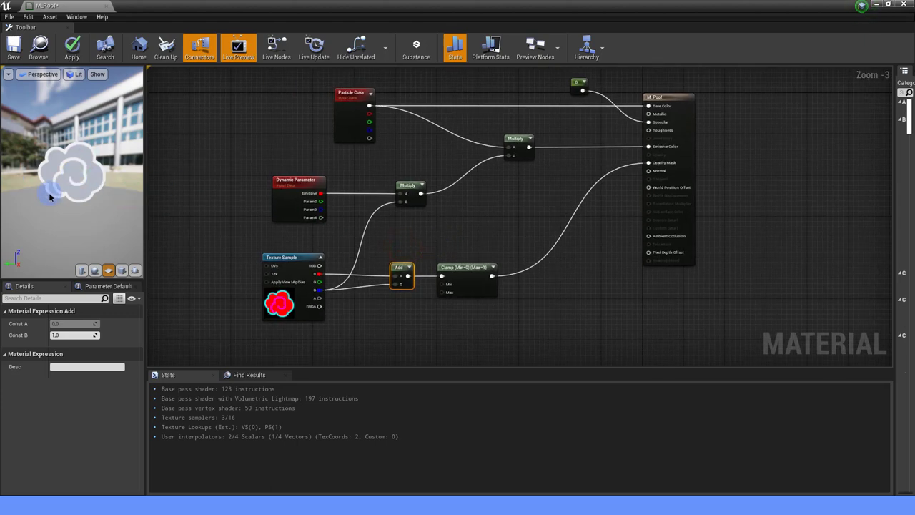
left_click_drag(49, 193, 139, 198)
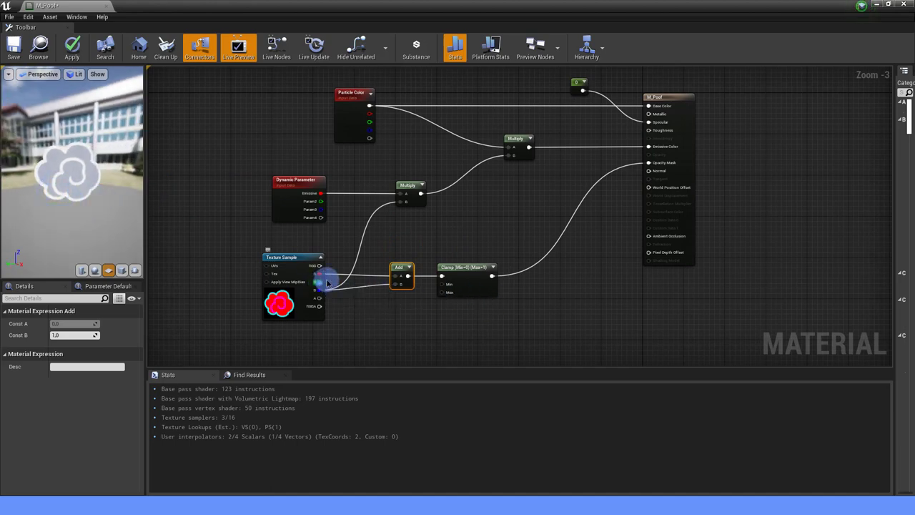
Rewire the Add's inputs, feeding it the texture's green and blue channels.
left_click_drag(320, 282, 403, 202)
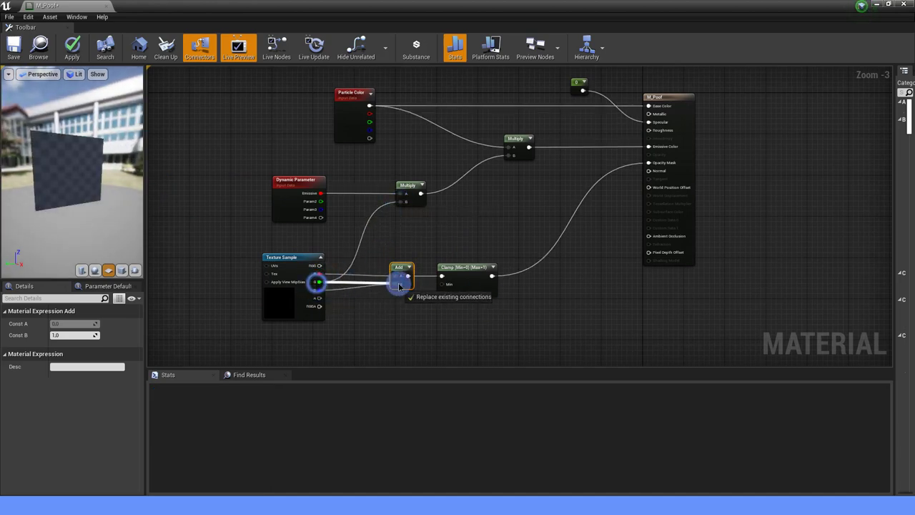
left_click_drag(318, 283, 400, 284)
left_click(380, 327)
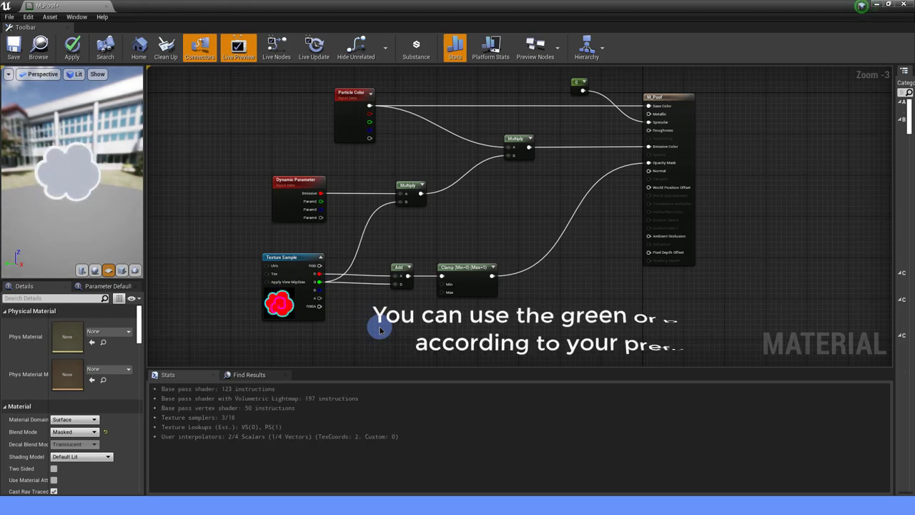
left_click_drag(319, 290, 399, 284)
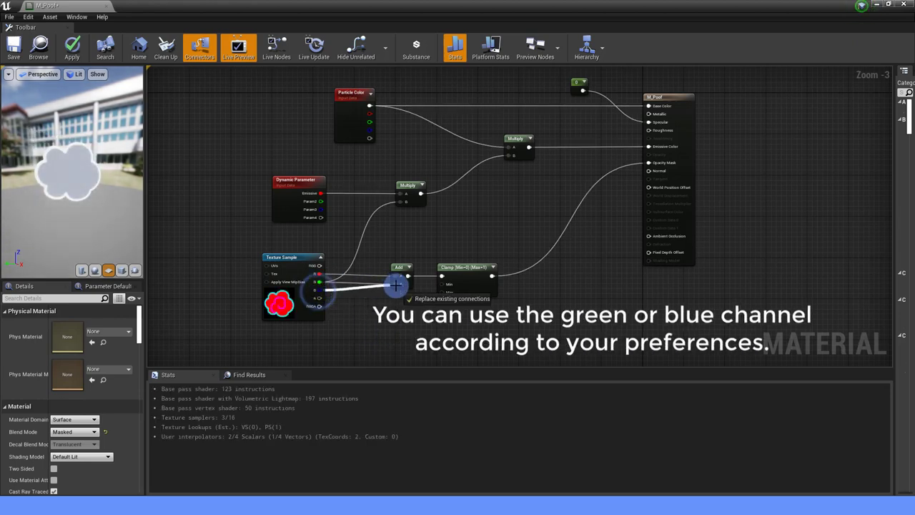
left_click_drag(319, 289, 402, 202)
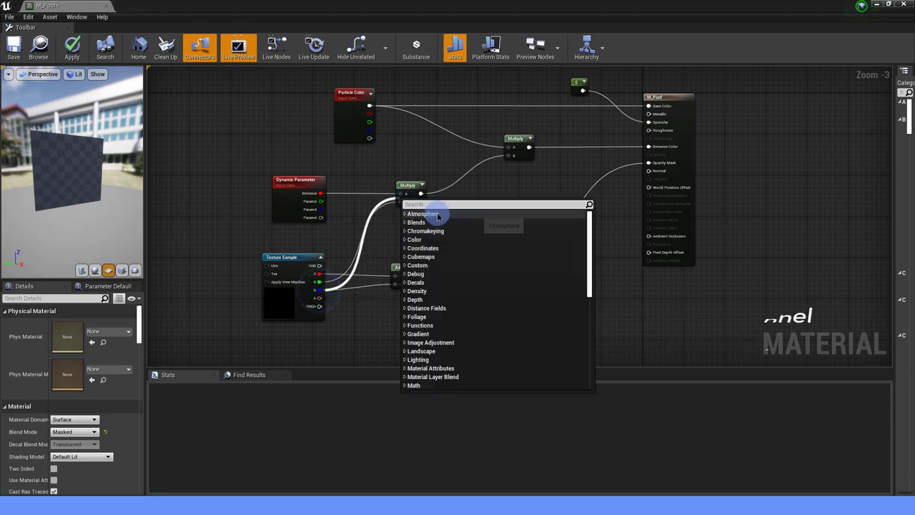
Connect the blue channel to Multiply's B input, then save and close M_Poof.
left_click(393, 234)
left_click_drag(319, 289, 402, 202)
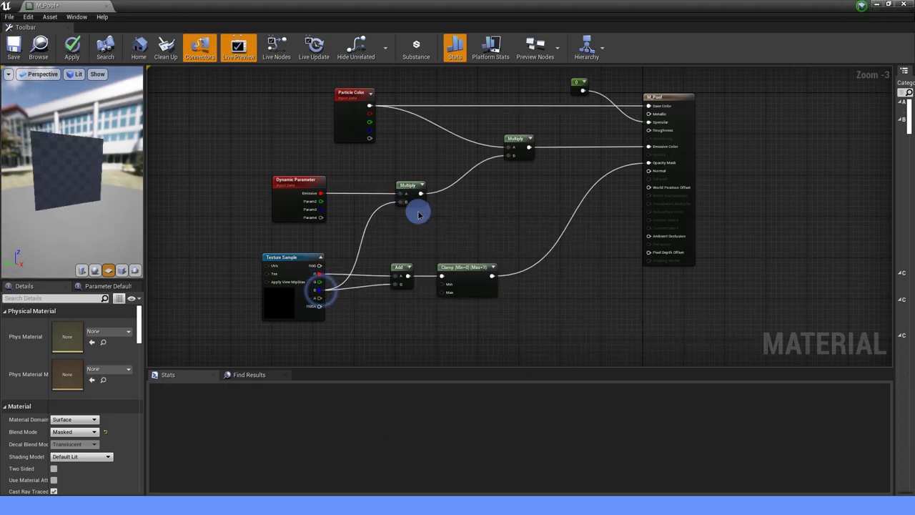
mouse_move(462, 229)
right_mouse_down()
mouse_move(411, 208)
mouse_move(401, 247)
right_mouse_up()
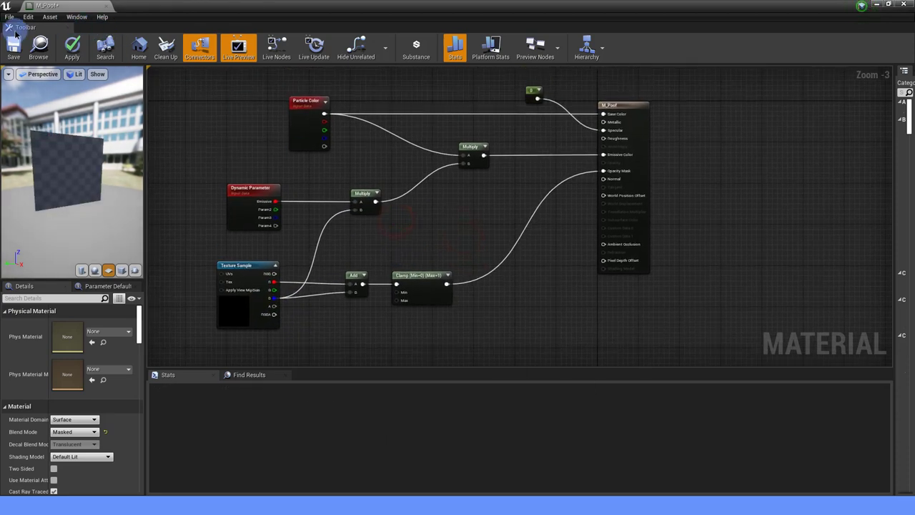
left_click(73, 60)
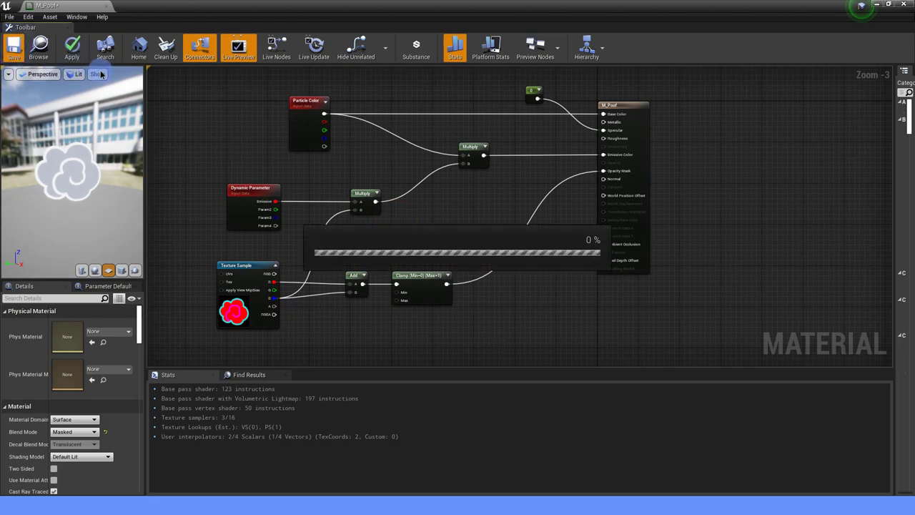
left_click(101, 8)
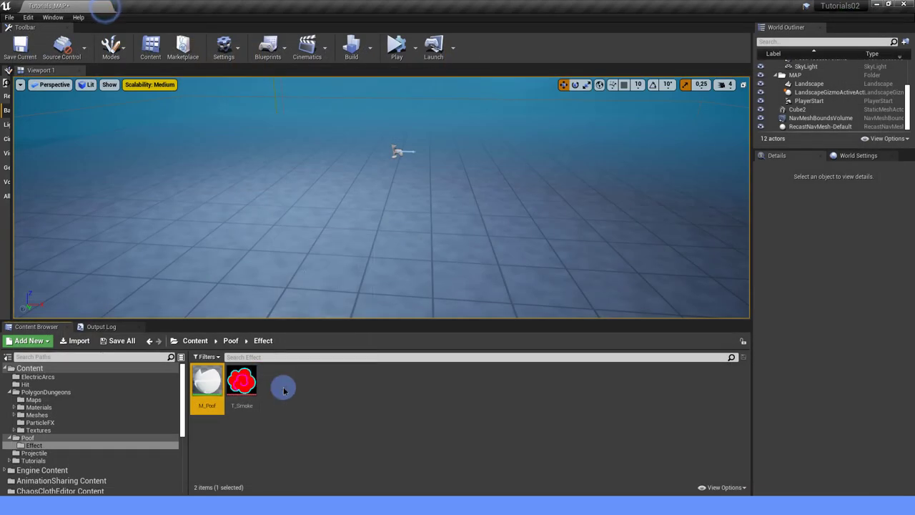
Create Niagara system P_Poof from the Empty emitter and open it in the Niagara editor.
right_click(286, 391)
mouse_move(322, 308)
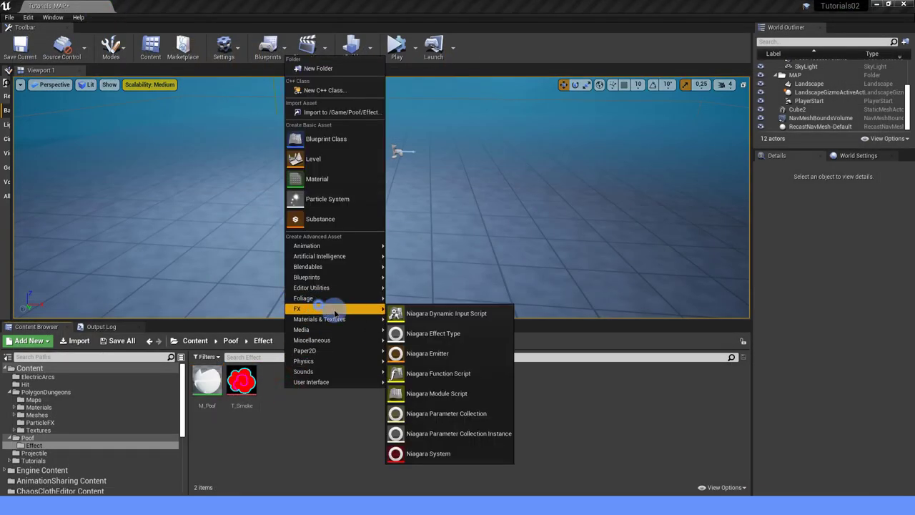
left_click(435, 454)
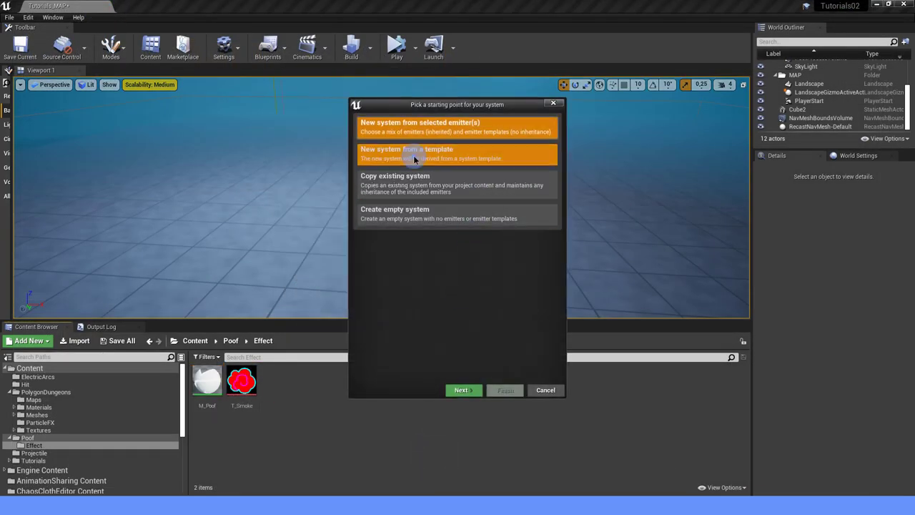
left_click(429, 153)
left_click(431, 126)
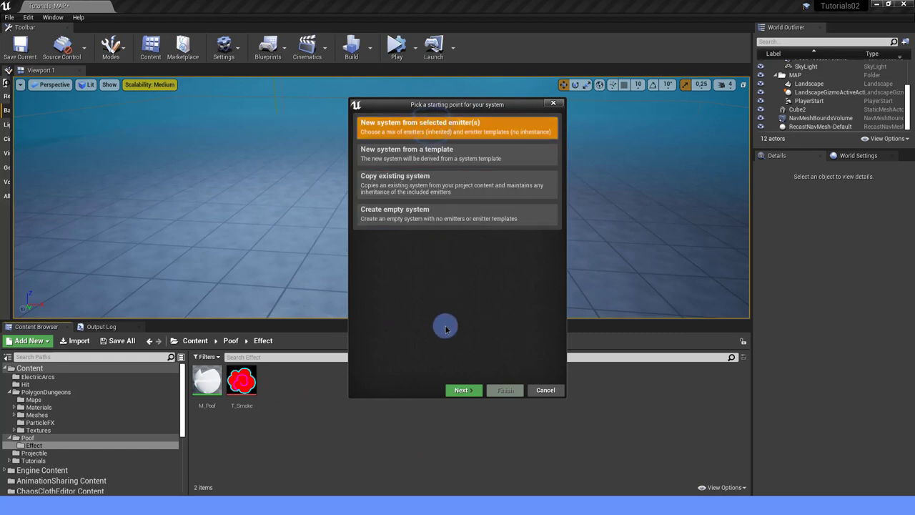
left_click(461, 389)
left_click(414, 238)
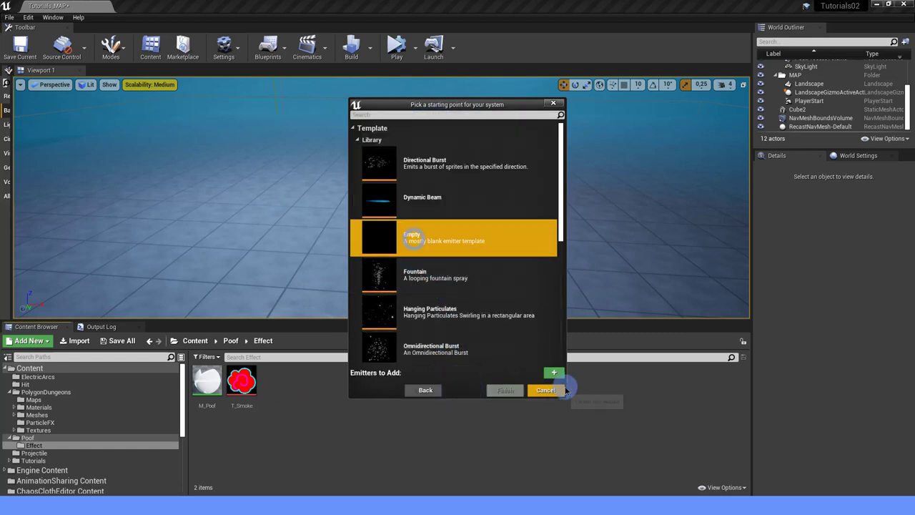
left_click(554, 361)
left_click(509, 391)
type("P_Poof")
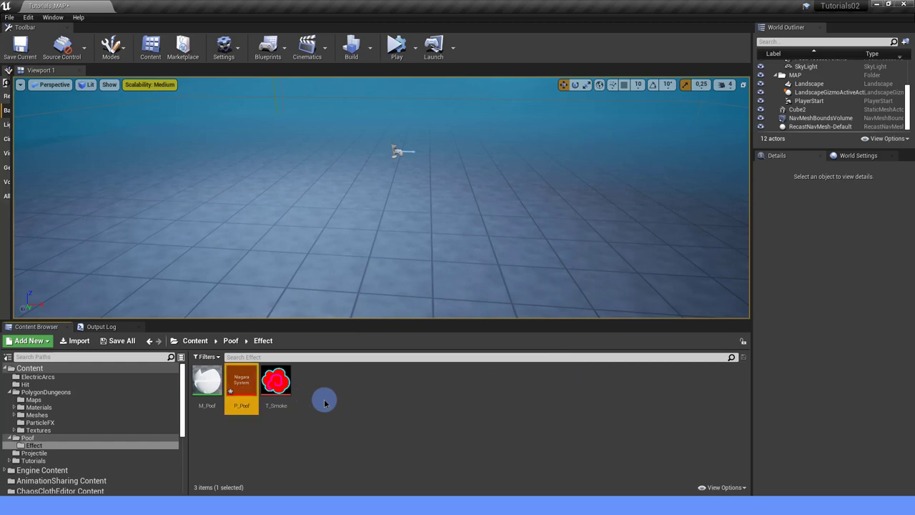
double_click(241, 384)
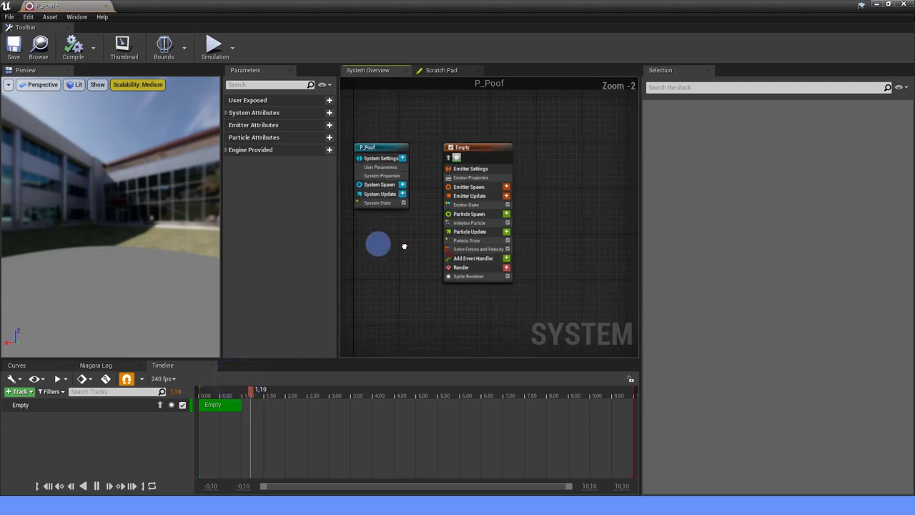
Add a Spawn Burst Instantaneous module to Emitter Update with a spawn count of 40.
left_click(460, 185)
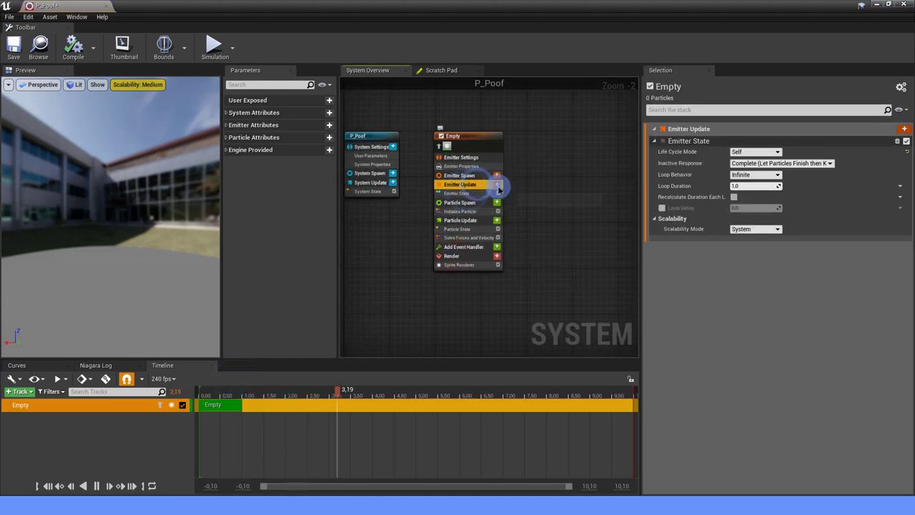
left_click(498, 186)
type("burst")
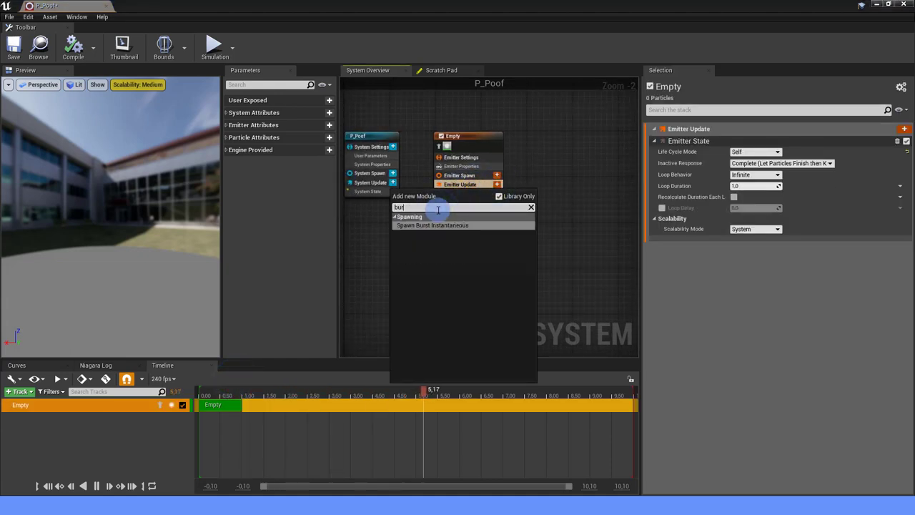
left_click(430, 226)
left_click(741, 140)
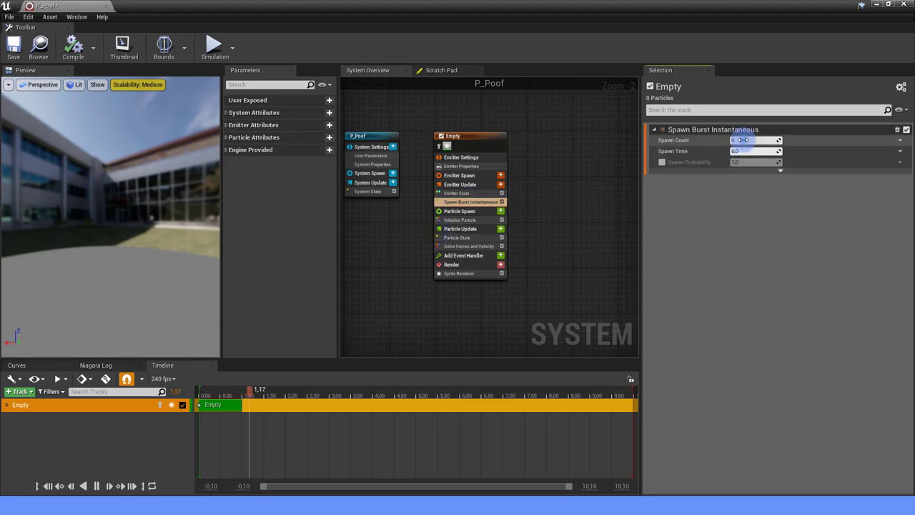
left_click(724, 151)
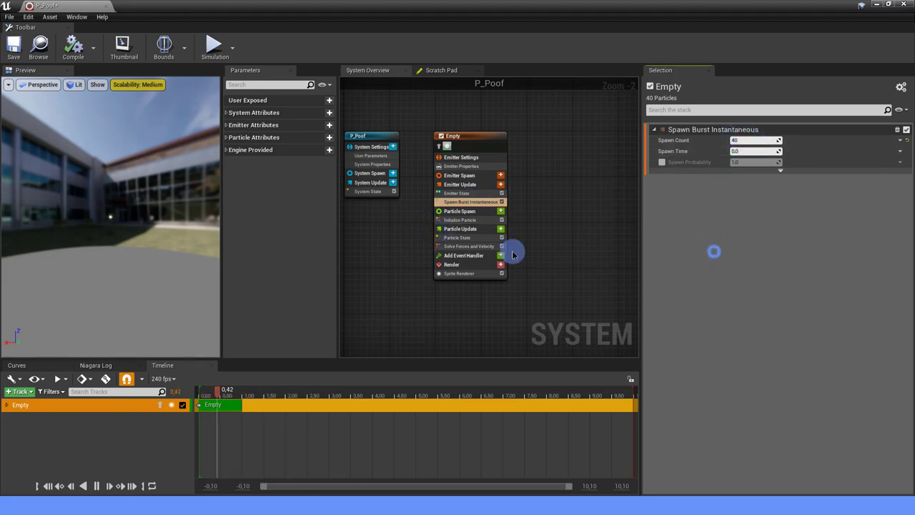
Set the Sprite Renderer's material to M_Poof.
left_click(447, 274)
left_click(820, 160)
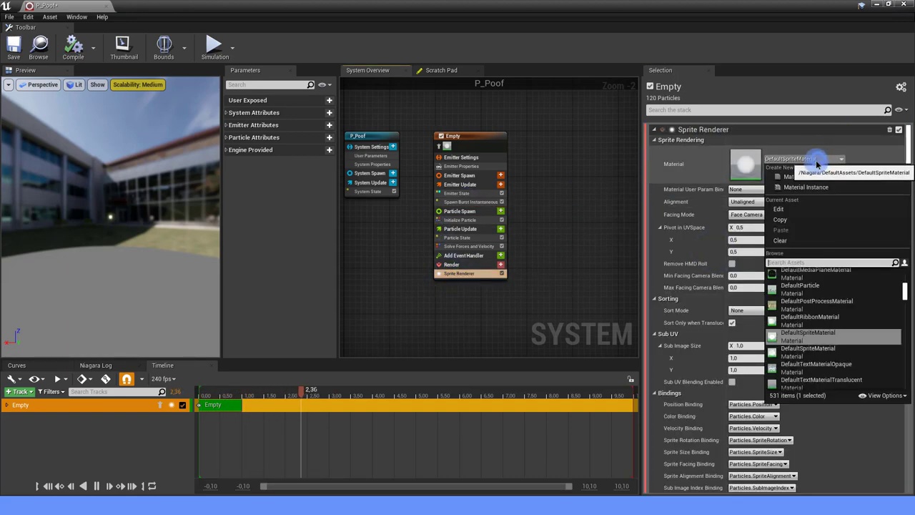
left_click(780, 224)
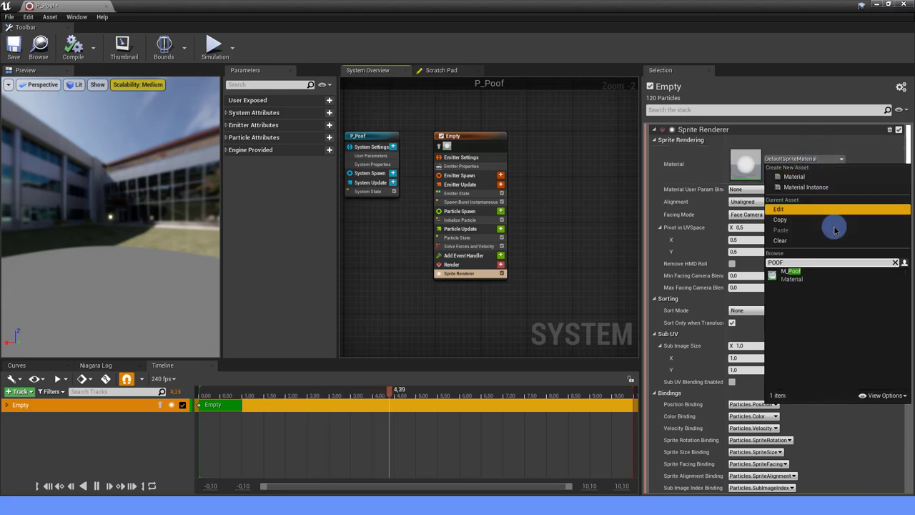
left_click(797, 272)
left_click(540, 256)
scroll(500, 221, "up", 2)
Make Initialize Particle's Lifetime a uniform random range from 0.4 to 0.8.
left_click(482, 217)
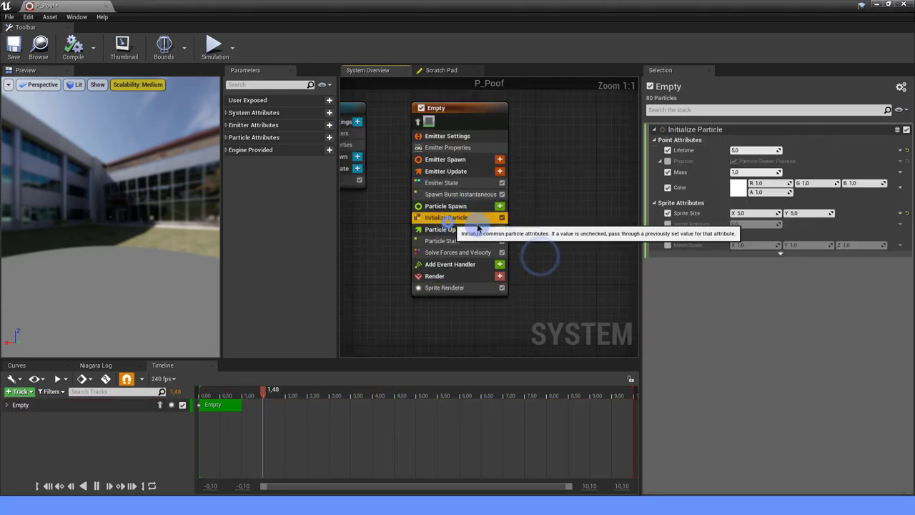
left_click(900, 153)
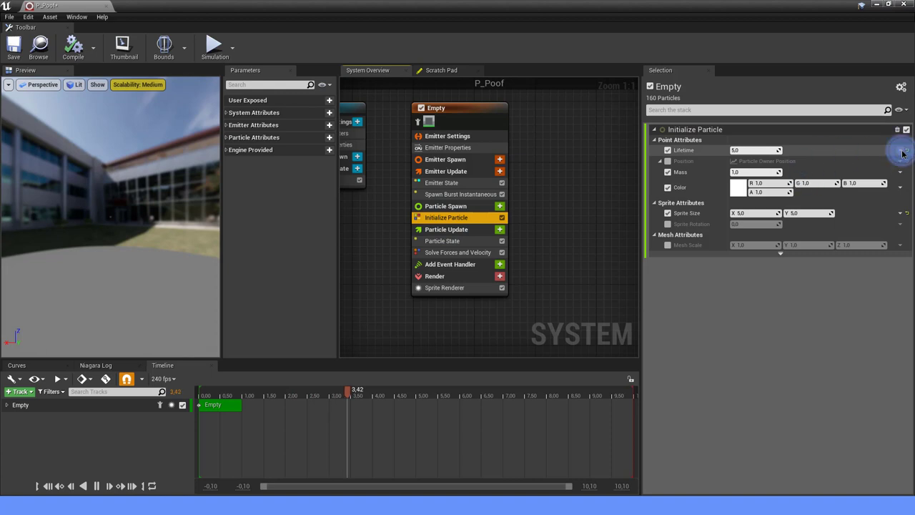
left_click(898, 150)
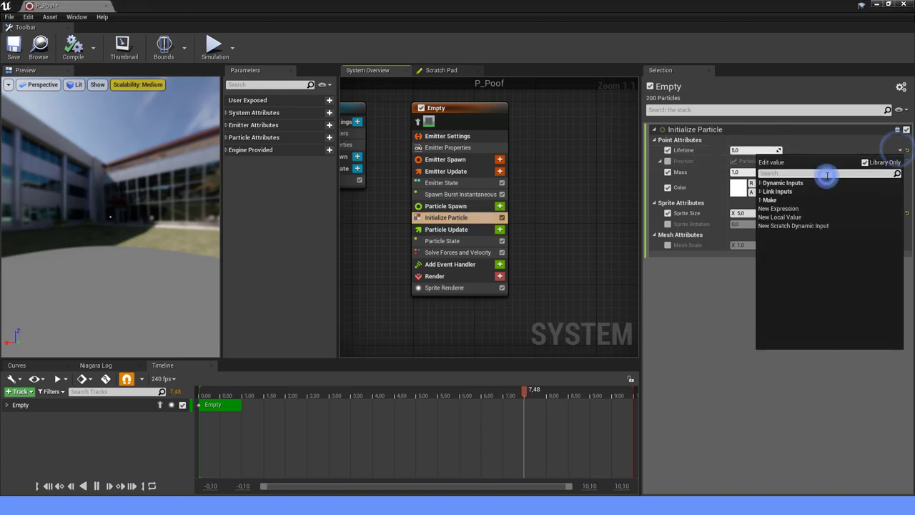
type("Uniform")
left_click(804, 201)
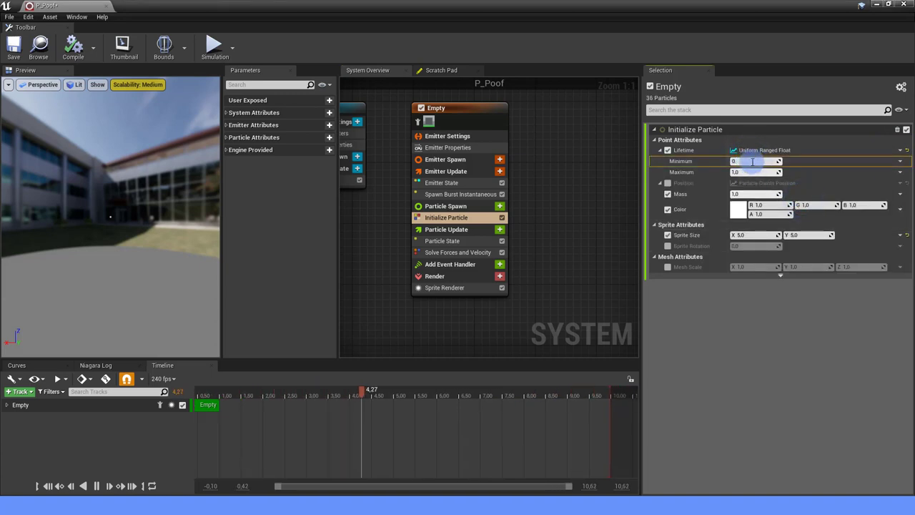
type("4")
left_click(740, 173)
type("0,8")
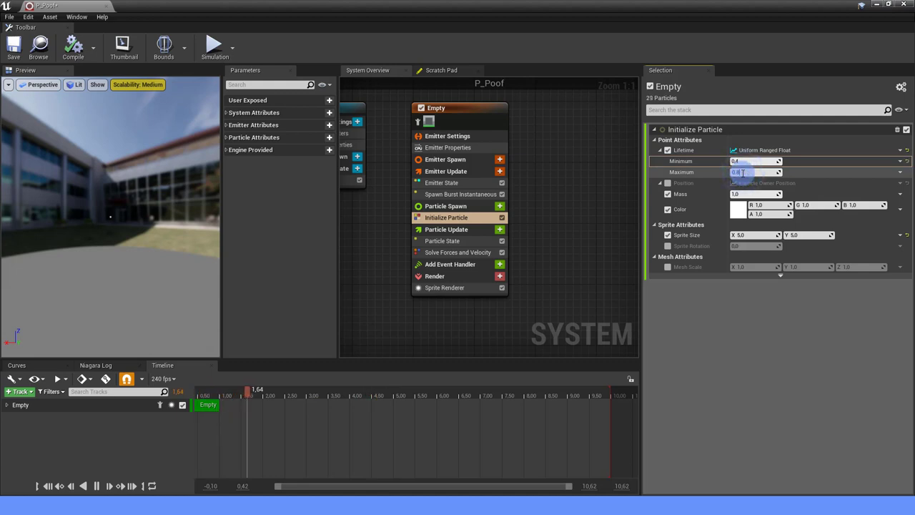
left_click(784, 310)
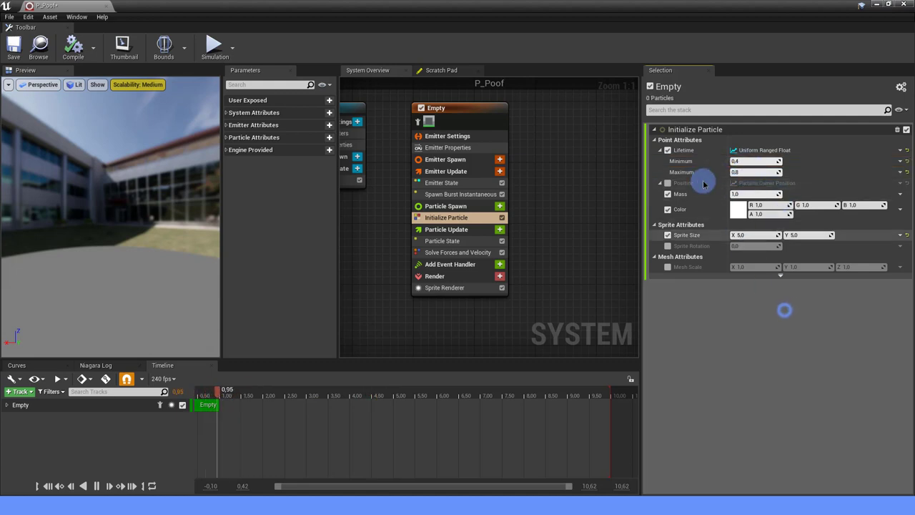
Stop Initialize Particle from setting mass and colour on new particles.
left_click(668, 195)
left_click(668, 209)
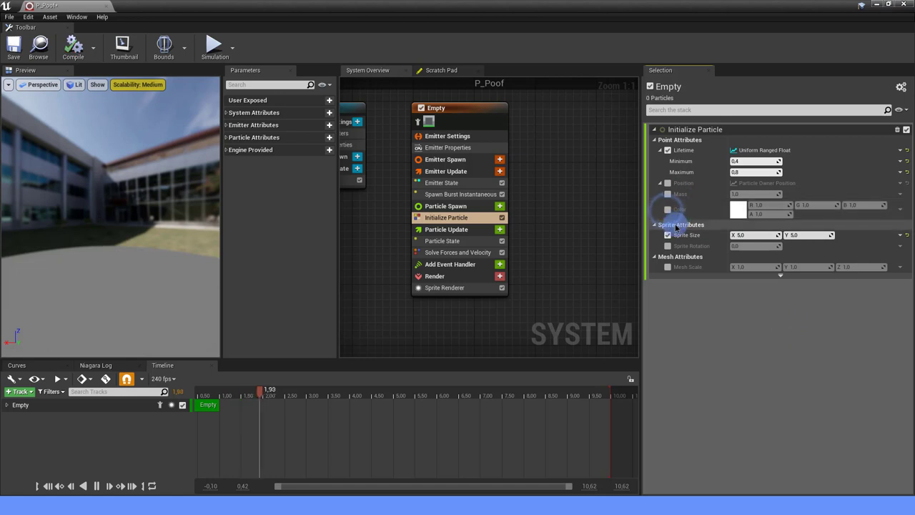
left_click(668, 235)
left_click(668, 235)
Set Sprite Size to a float Uniform Ranged Float from 45 to 80.
left_click(905, 238)
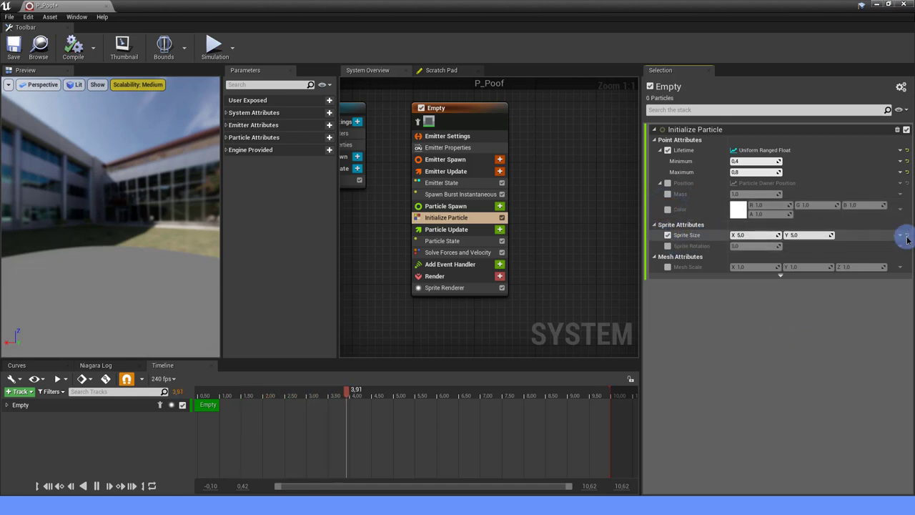
type("FLOAT")
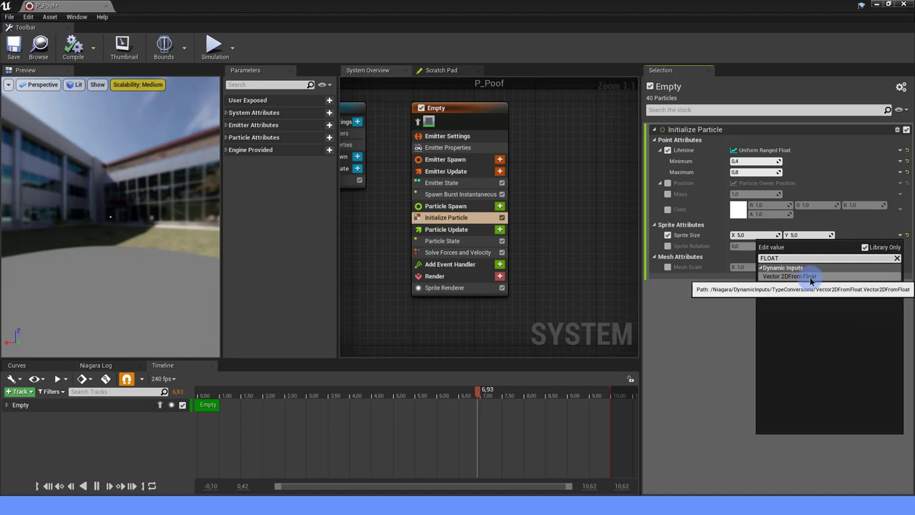
left_click(801, 276)
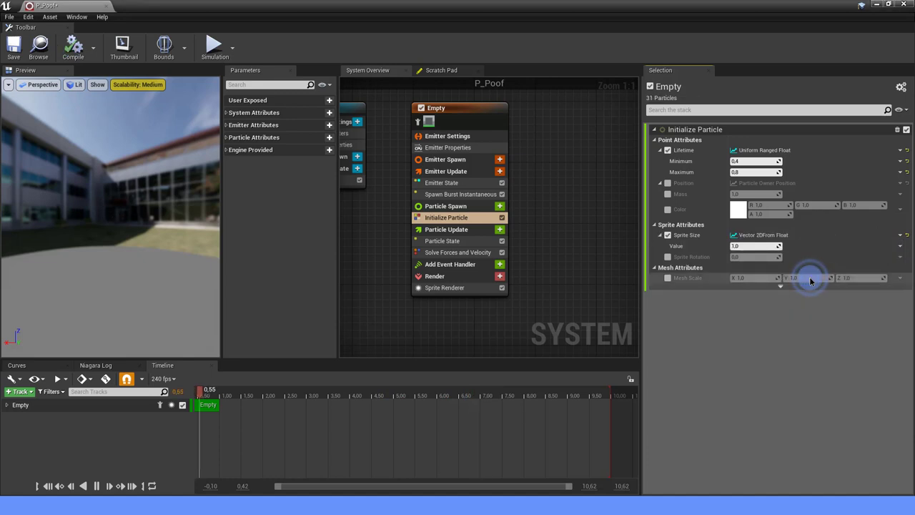
left_click(901, 246)
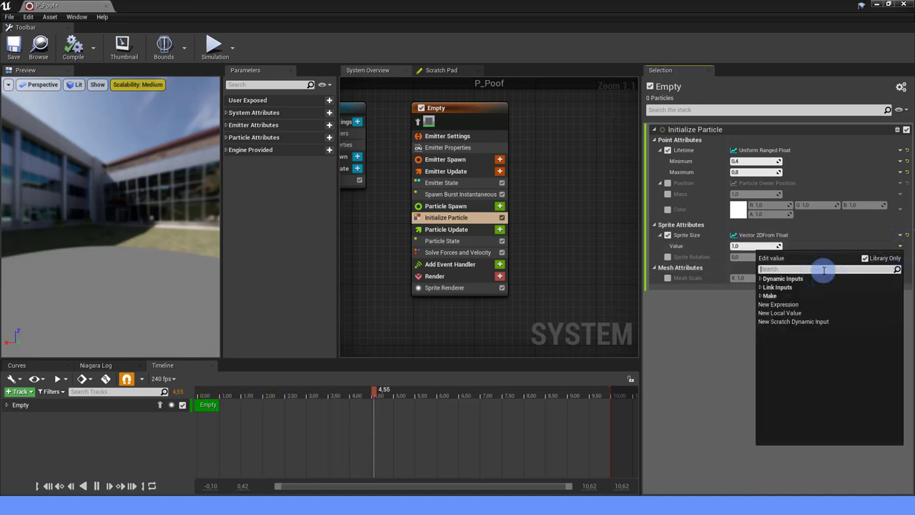
type("UNIF")
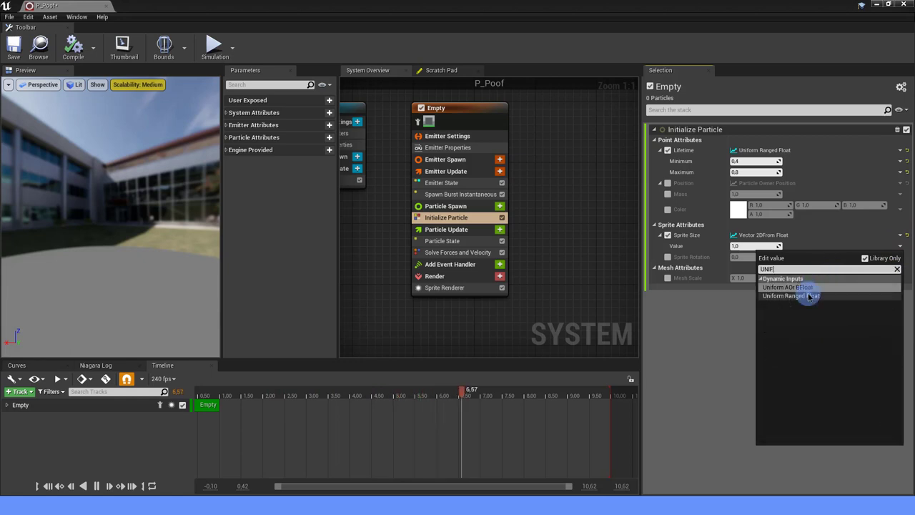
left_click(808, 296)
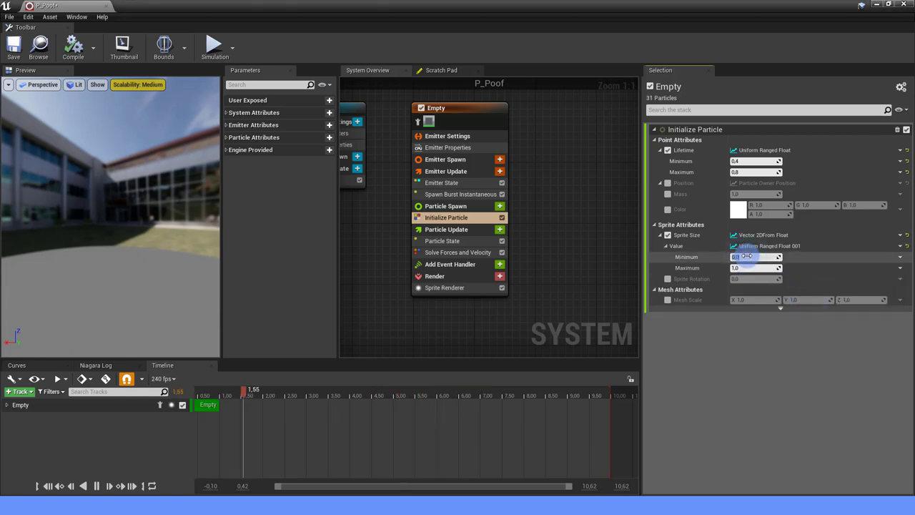
type("5")
key("Return")
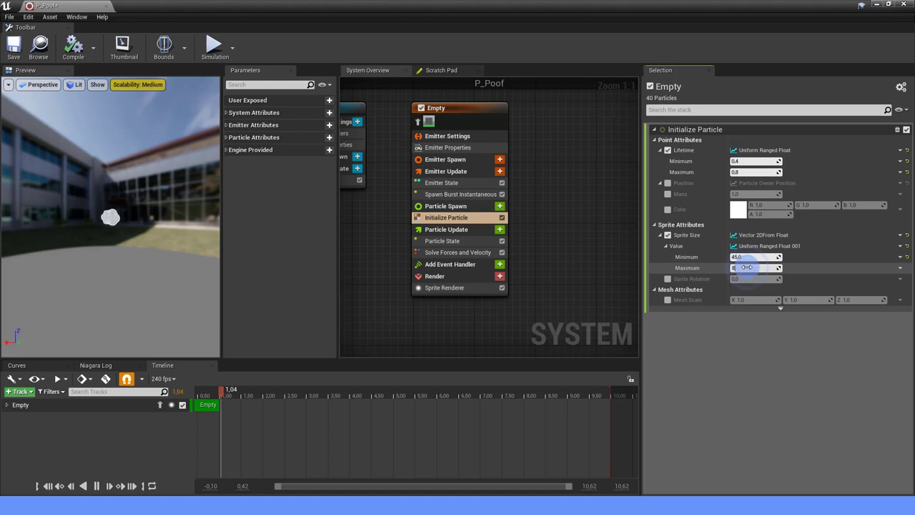
type("0,0")
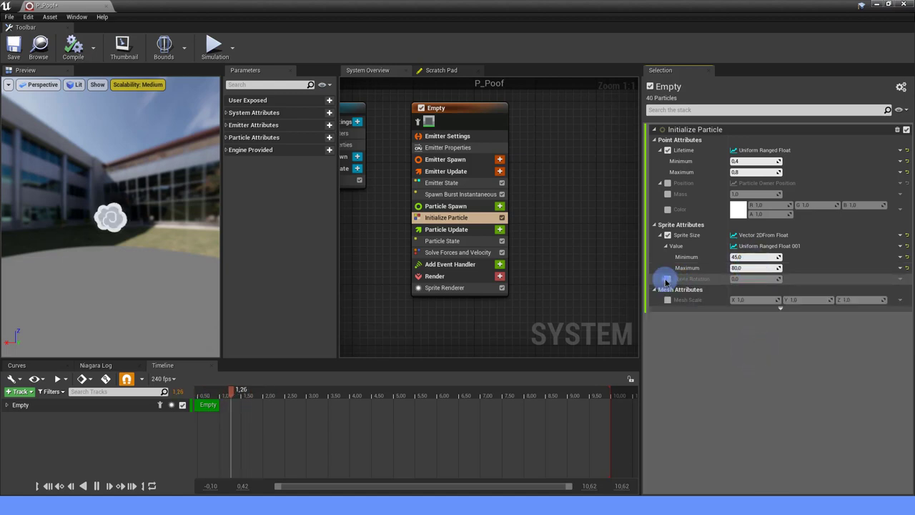
Enable Sprite Rotation as a Uniform Ranged Float from 0 to 360.
left_click(667, 279)
left_click(900, 279)
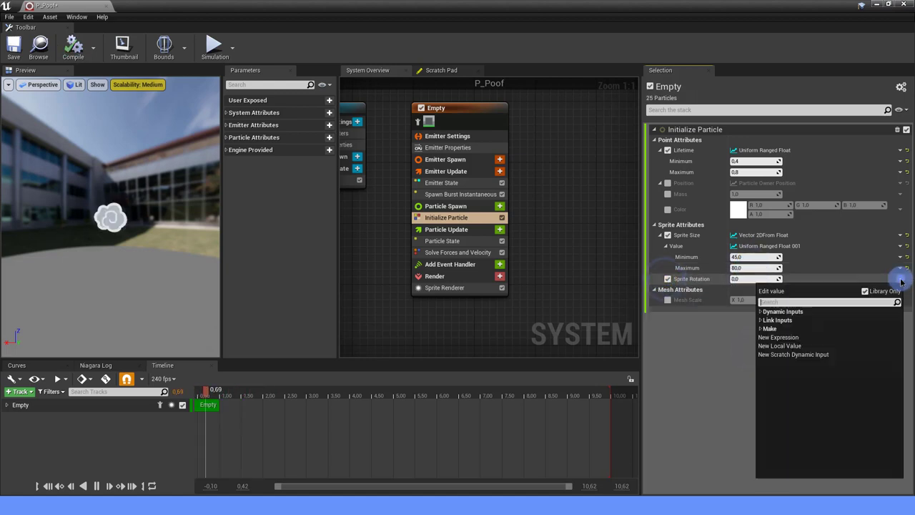
type("uniform ranged float")
left_click(793, 321)
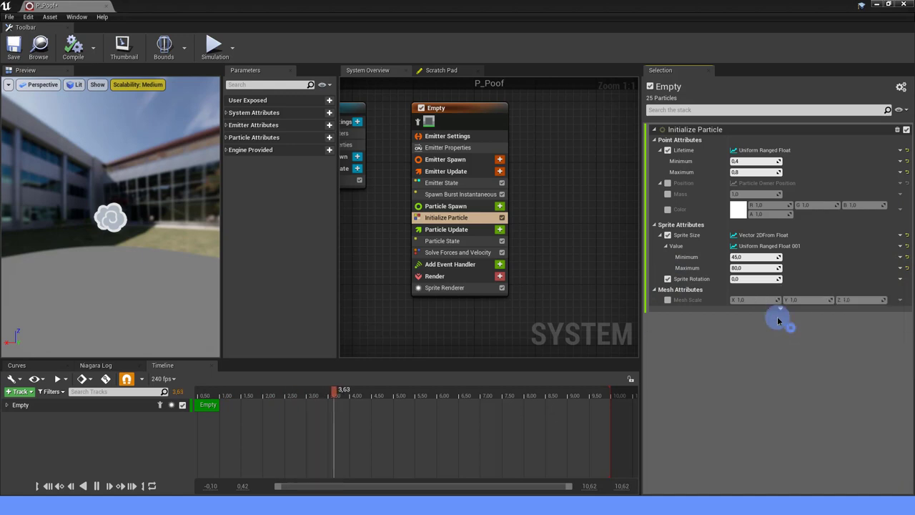
type("360")
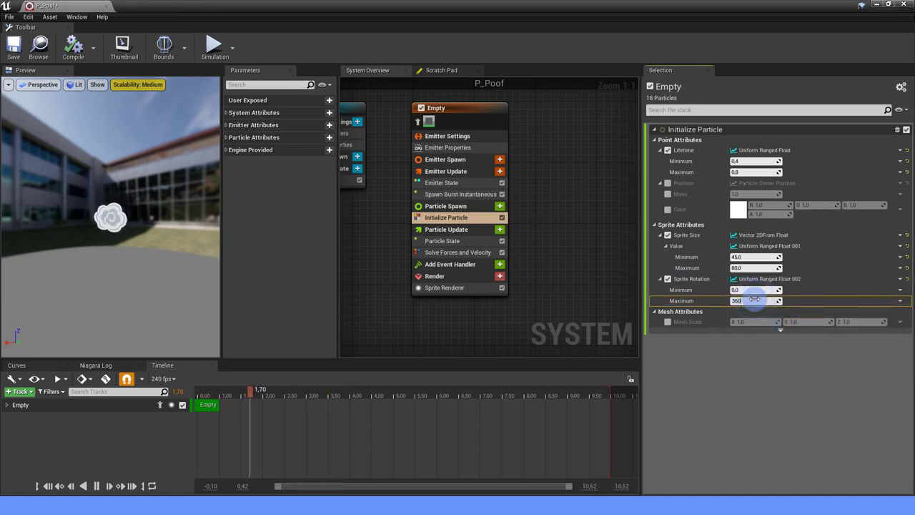
left_click(756, 369)
mouse_move(155, 244)
left_mouse_down()
mouse_move(96, 227)
mouse_move(112, 214)
mouse_move(133, 221)
left_mouse_up()
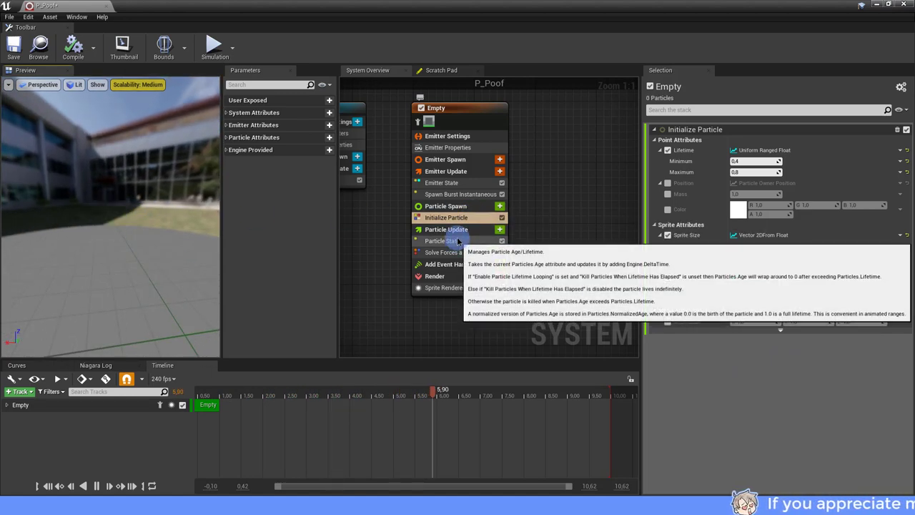
left_click(500, 205)
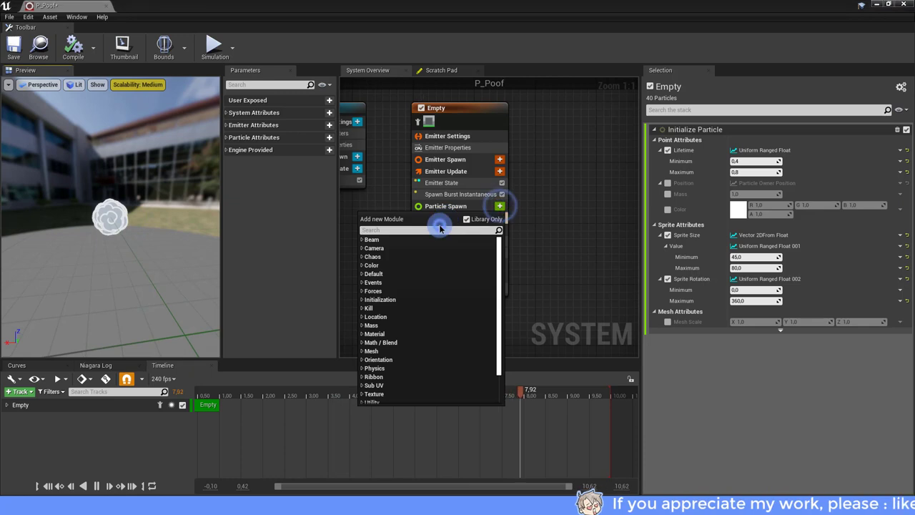
Add a Cylinder Location module to Particle Spawn with height 10 and radius 10.
type("CU")
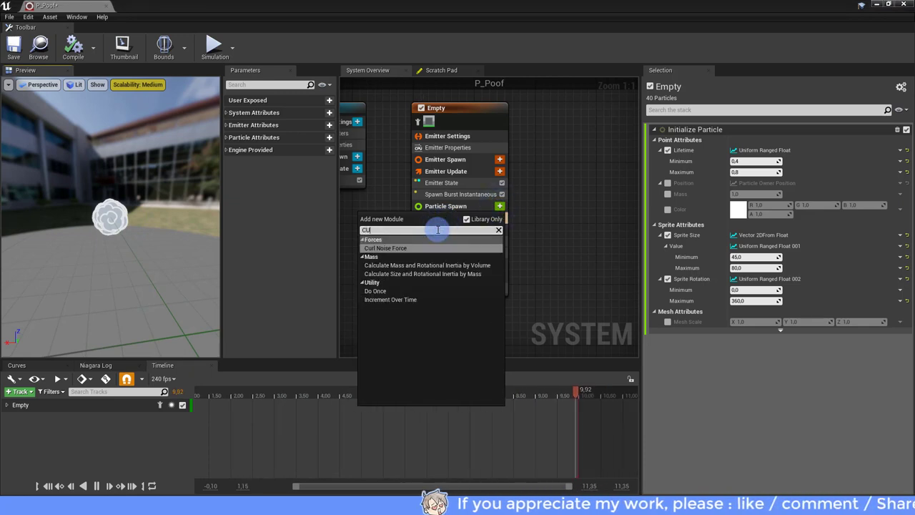
key("BackSpace")
type("YLINDRE")
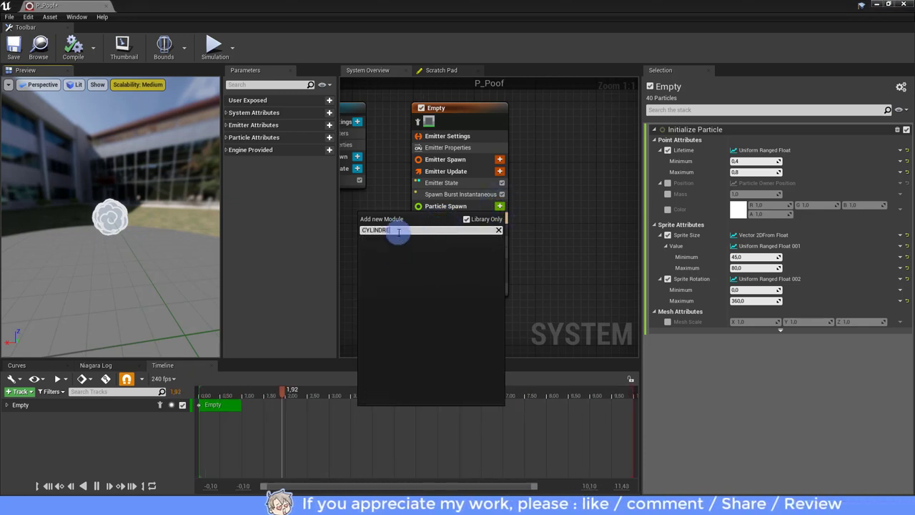
key("BackSpace")
key("BackSpace")
left_click(394, 260)
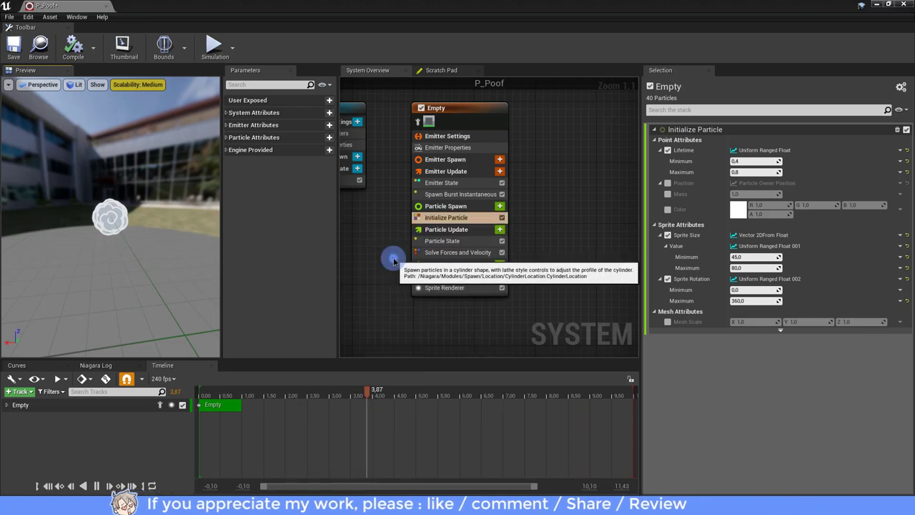
left_click(752, 141)
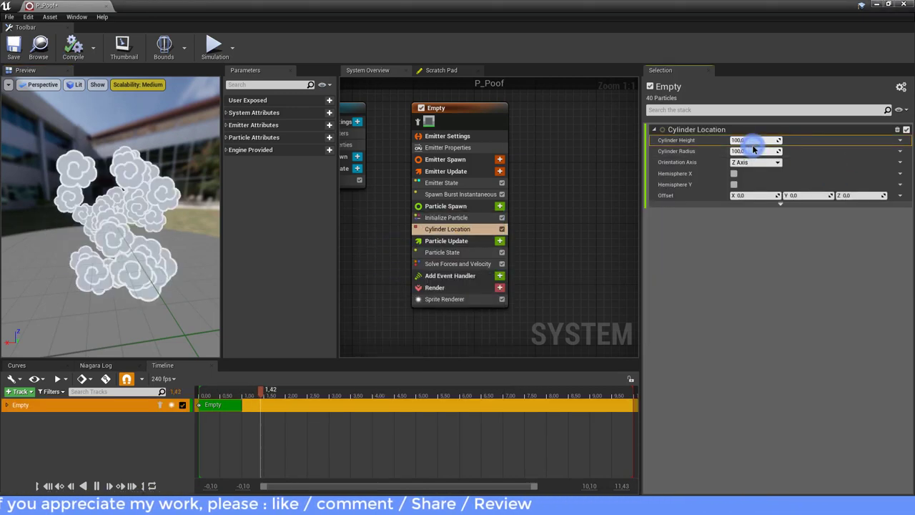
left_click(751, 141)
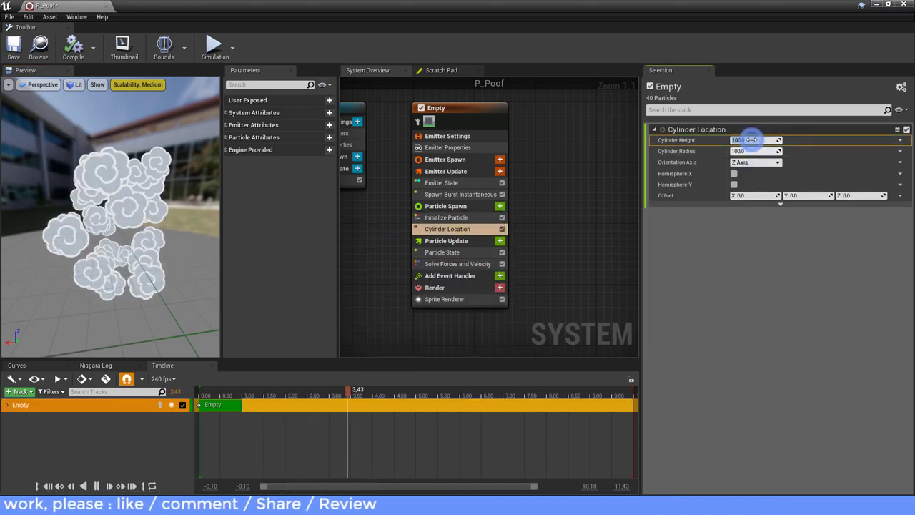
type("10")
left_click(743, 151)
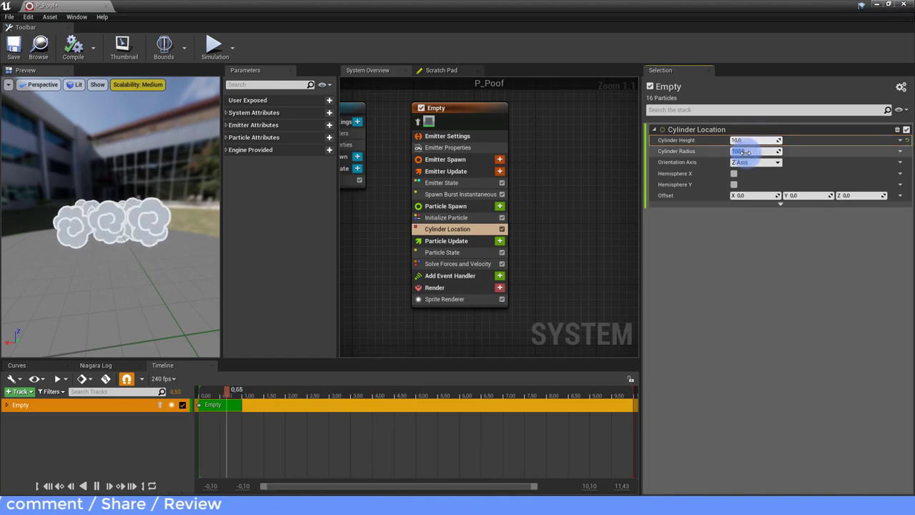
type("10")
left_click(782, 219)
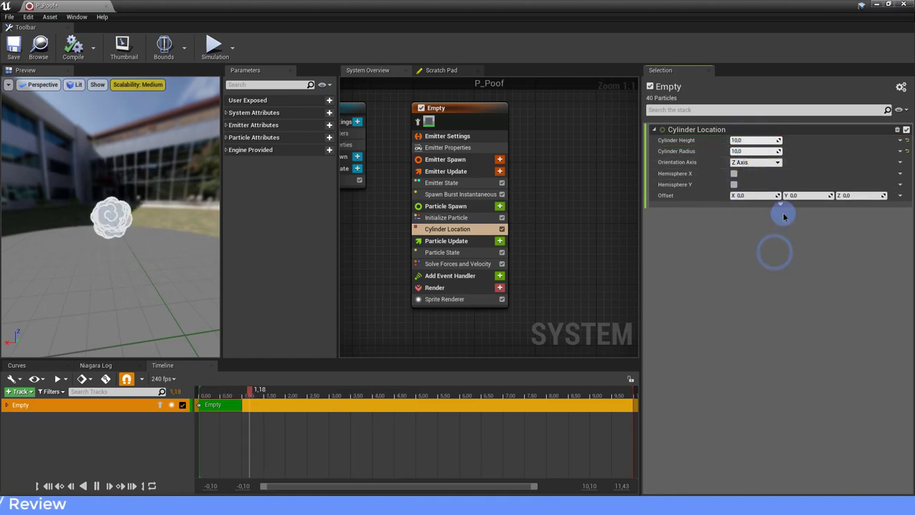
Enable surface-only spawning on the cylinder with a band thickness of 0.
left_click(781, 205)
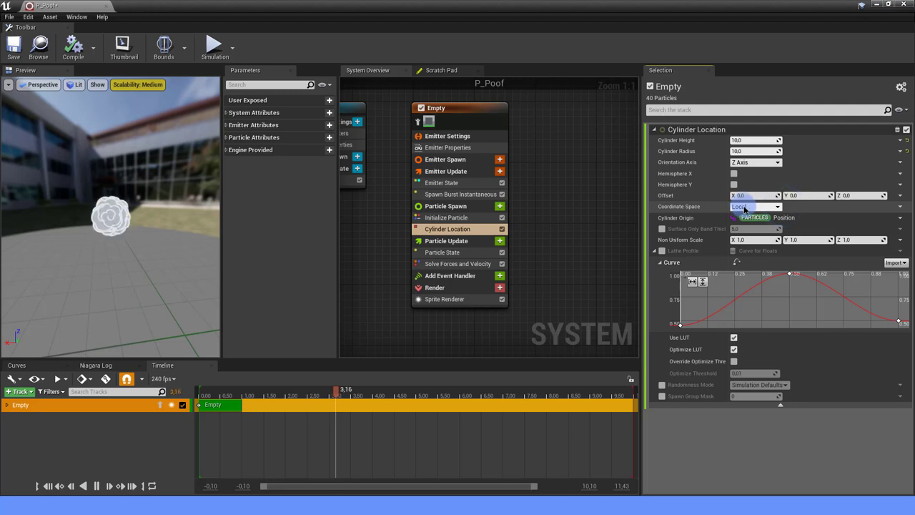
left_click(661, 229)
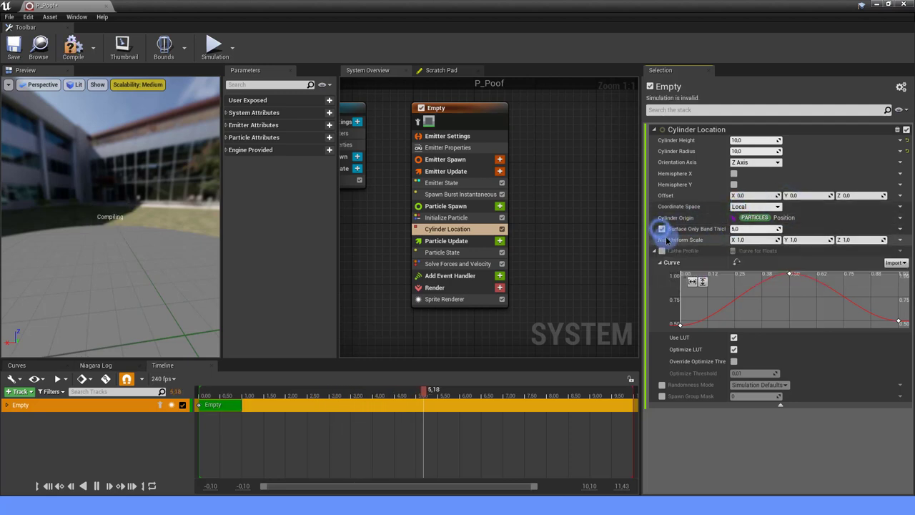
type("0")
key("Return")
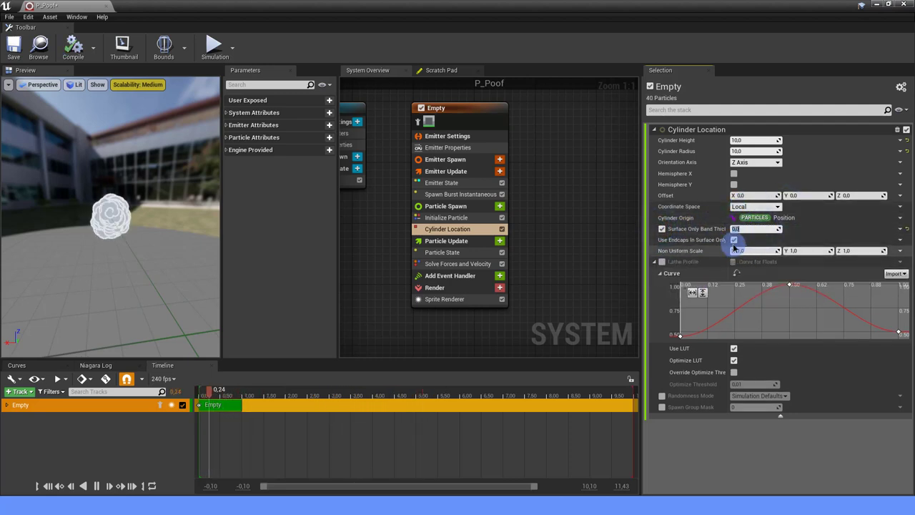
Try a cylinder radius of 100 and toggle surface-only, then restore radius 10.
mouse_move(155, 194)
left_mouse_down()
mouse_move(143, 290)
mouse_move(102, 277)
mouse_move(86, 198)
left_mouse_up()
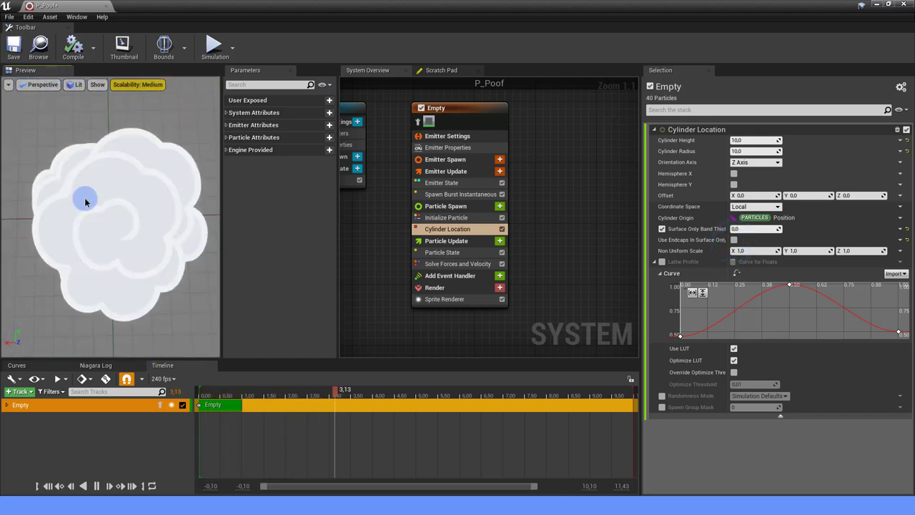
left_click(755, 152)
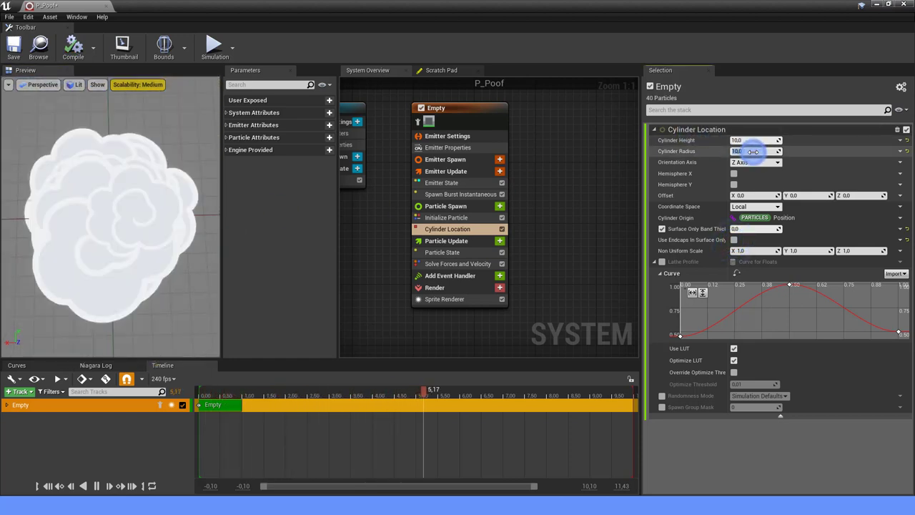
type("100")
key("Return")
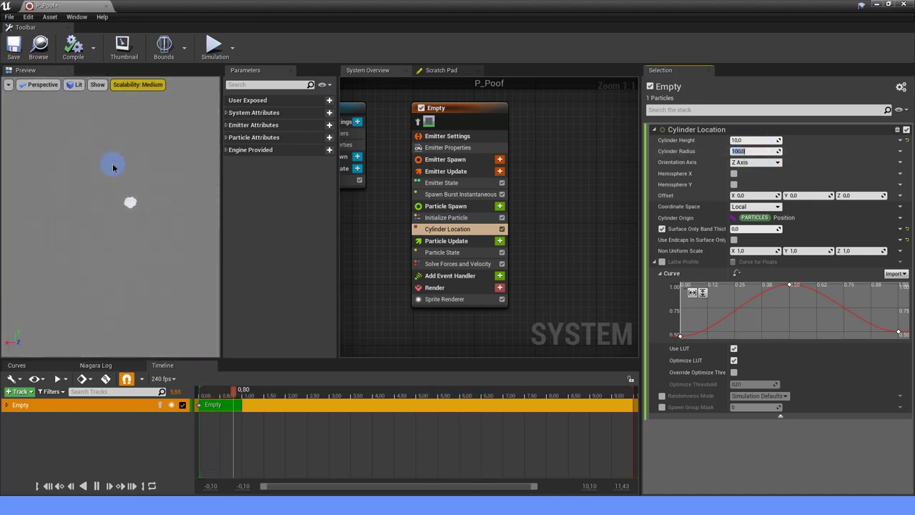
left_click(662, 228)
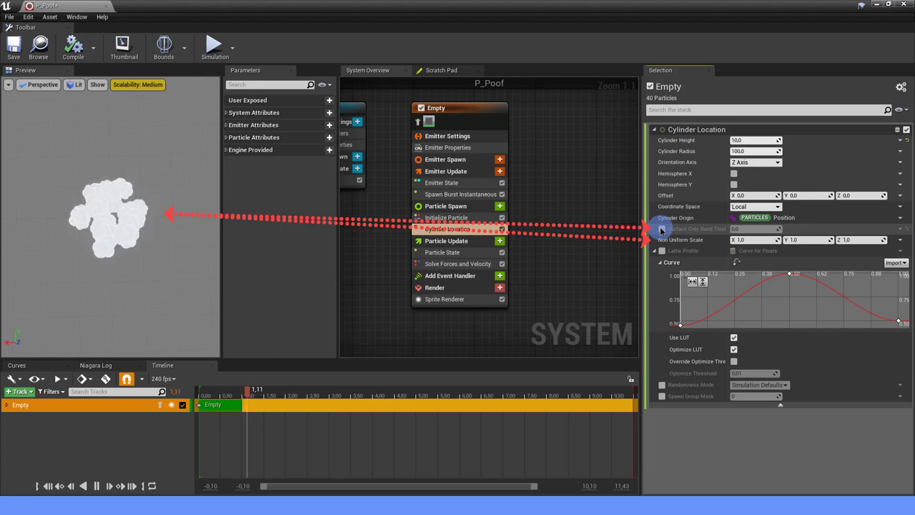
left_click(662, 228)
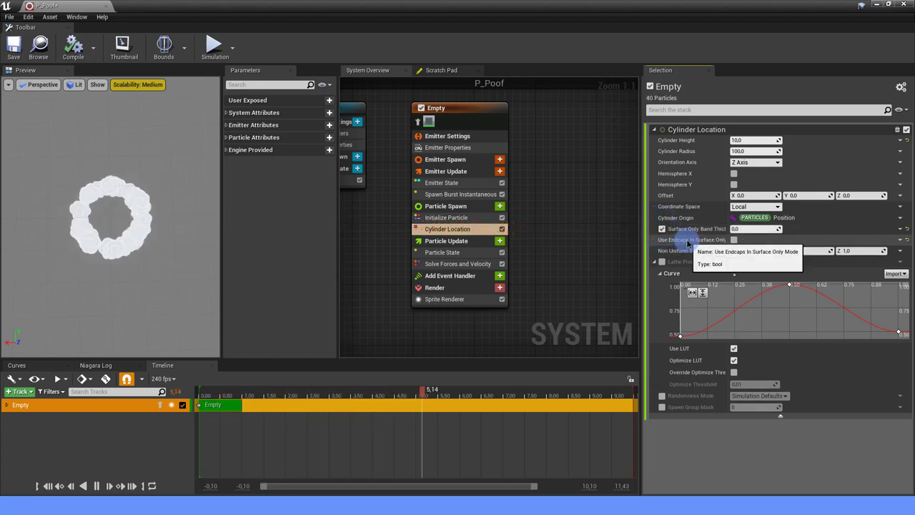
left_click(755, 151)
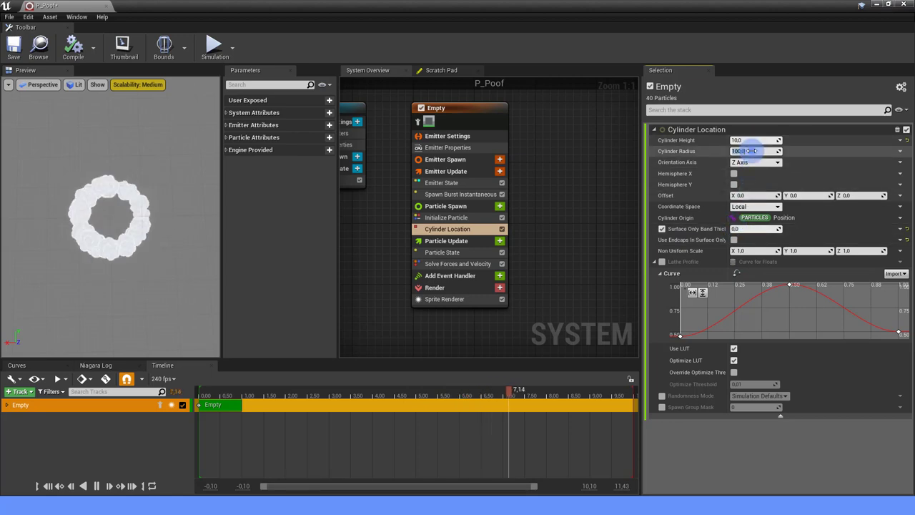
type("10")
key("Return")
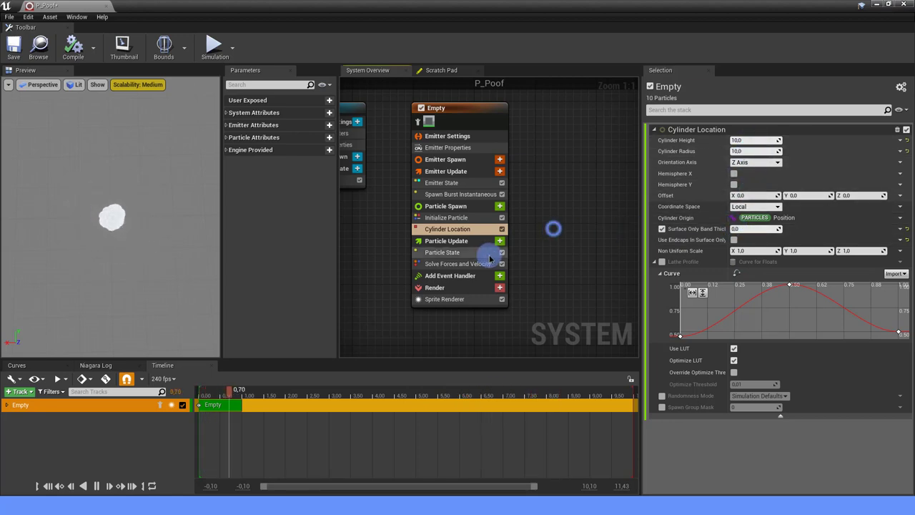
left_click_drag(114, 260, 133, 241)
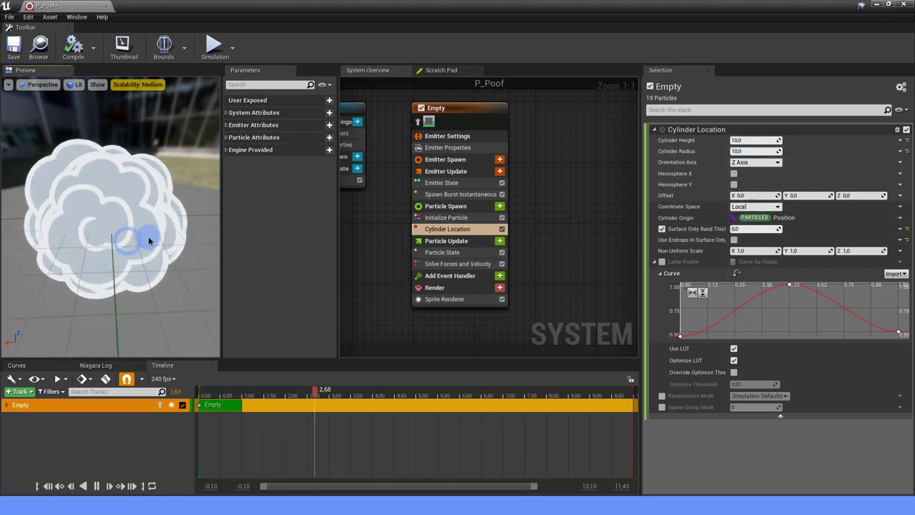
right_click_drag(566, 237, 563, 185)
Add an Add Velocity module to Particle Spawn with Velocity set to Multiply Vector.
left_click(496, 154)
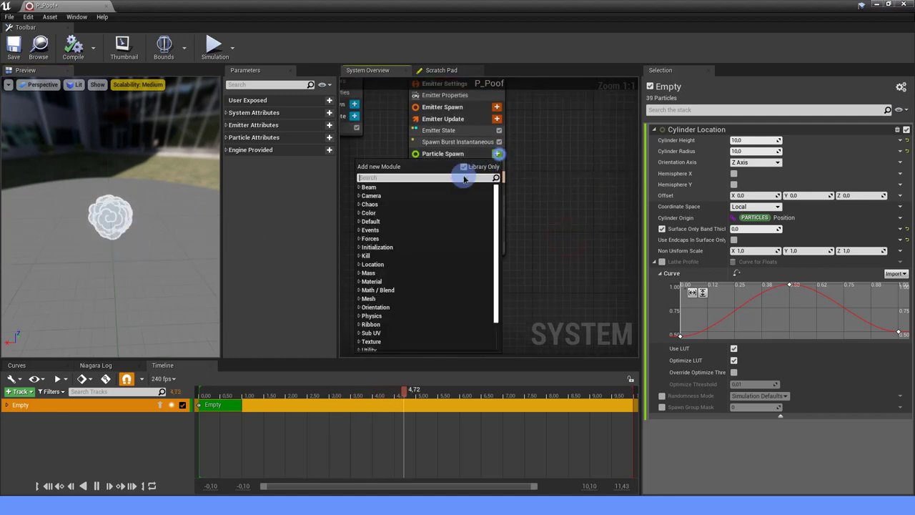
type("ADD VELO")
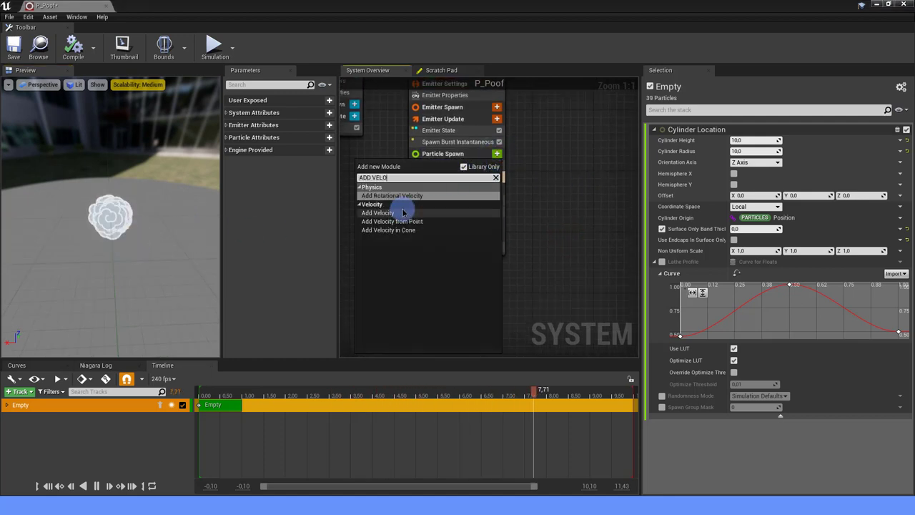
left_click(403, 213)
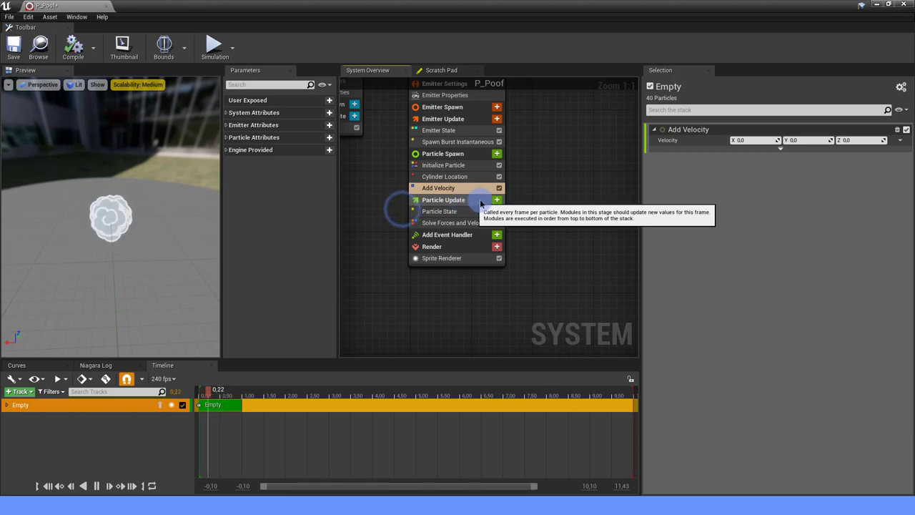
left_click(901, 144)
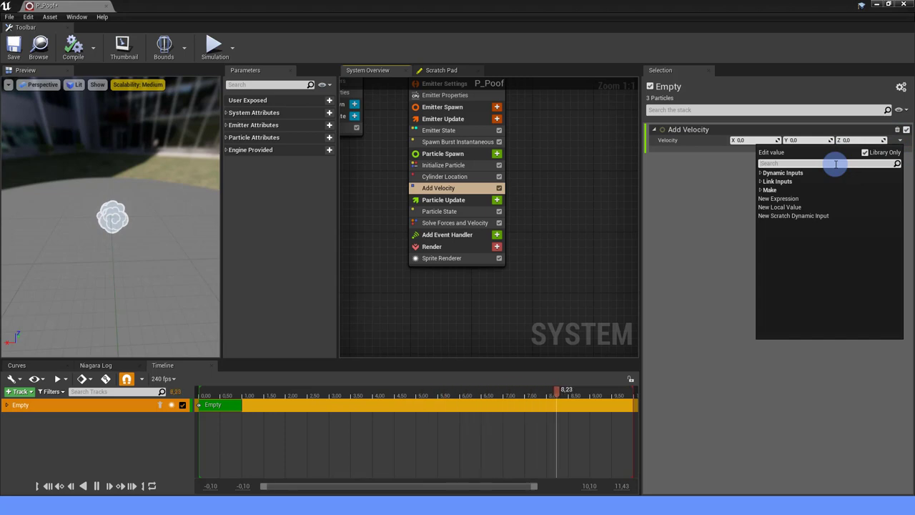
type("MUL")
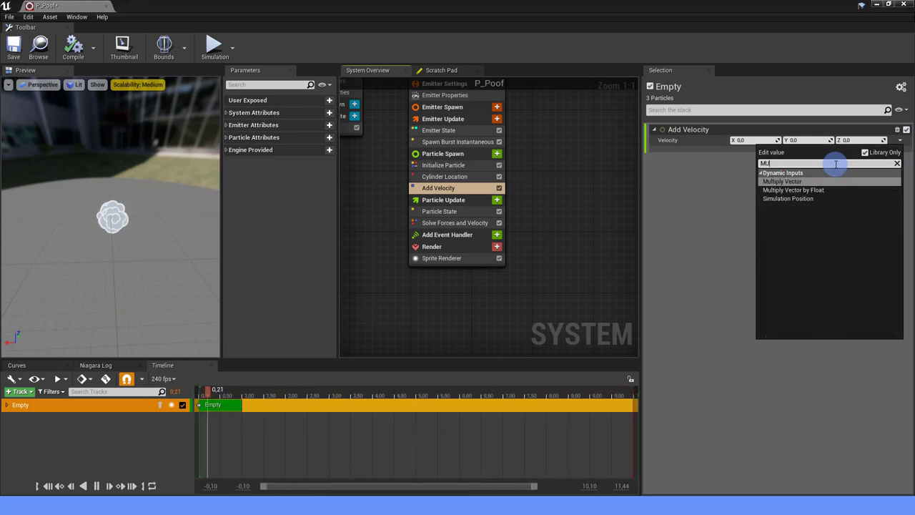
left_click(793, 181)
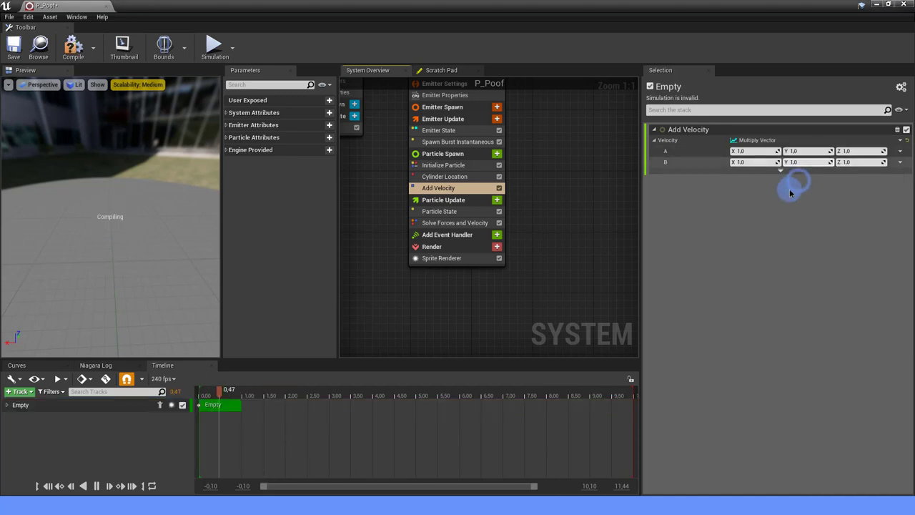
Set the multiply's A input to Normalize Vector fed by a Subtract Vector.
left_click(899, 150)
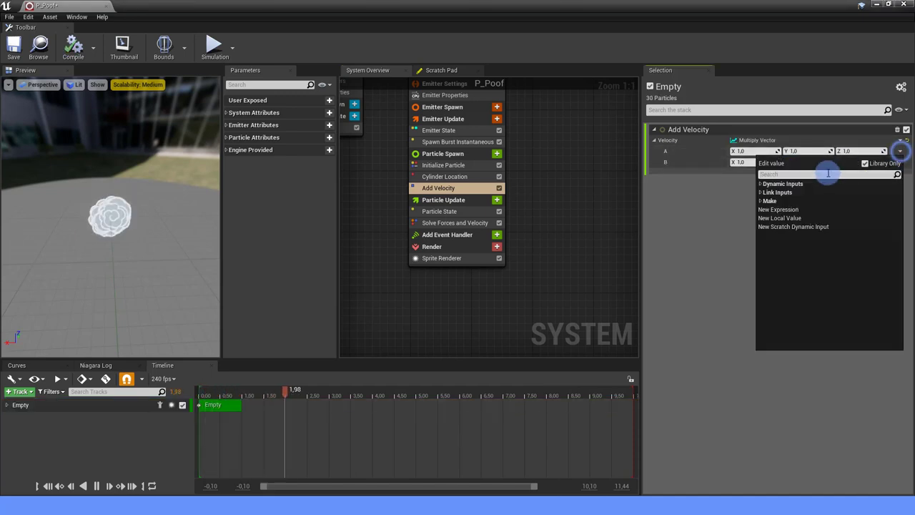
type("NORM")
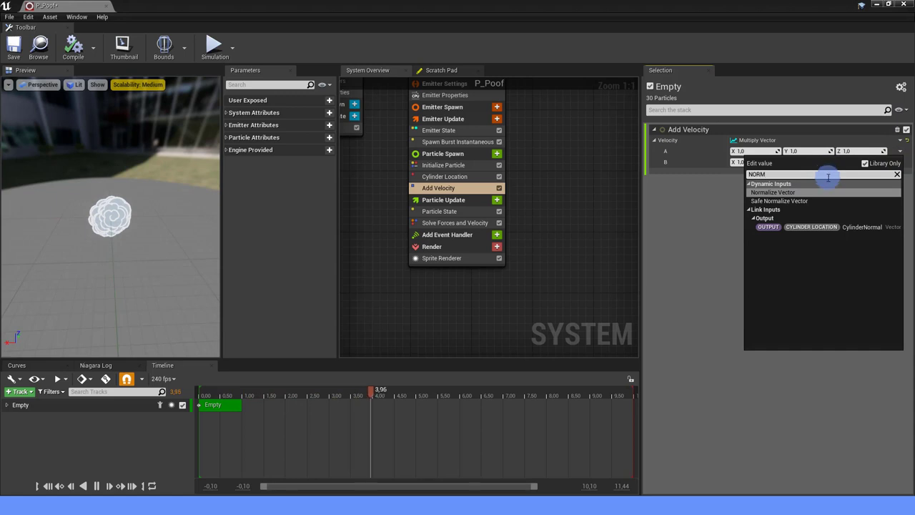
left_click(772, 192)
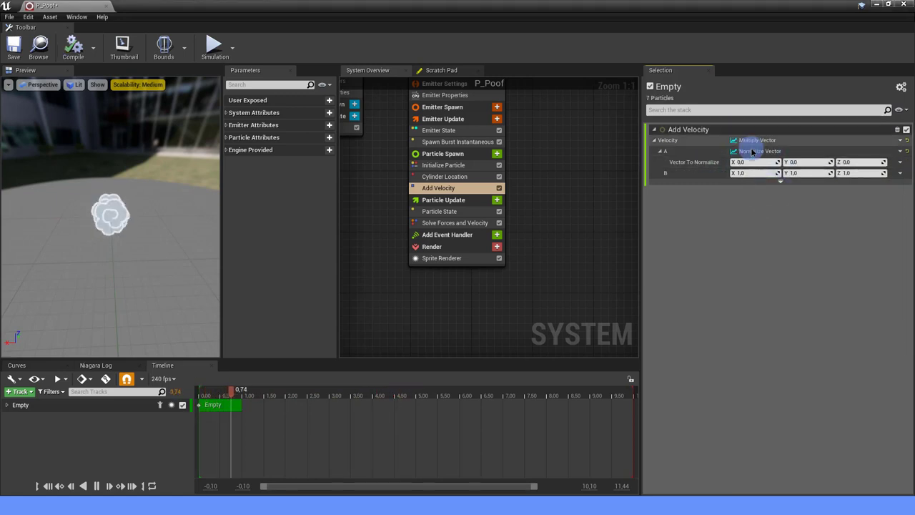
left_click(899, 163)
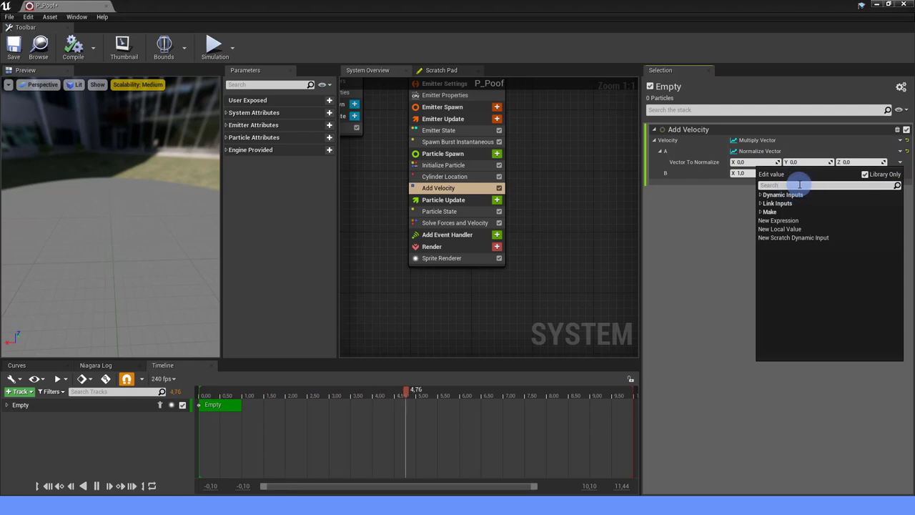
type("SUS")
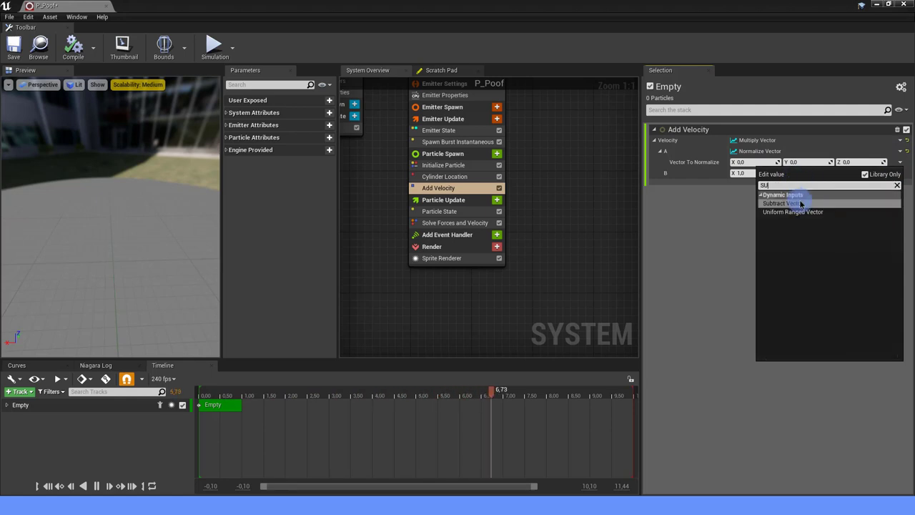
left_click(796, 204)
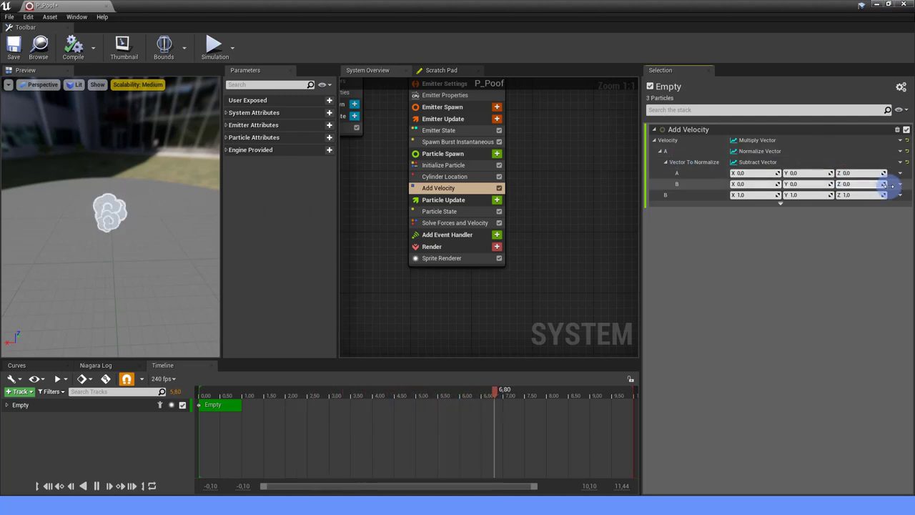
Subtract Simulation Position from Particles Position and set the multiplier's Z to 0.1.
left_click(226, 138)
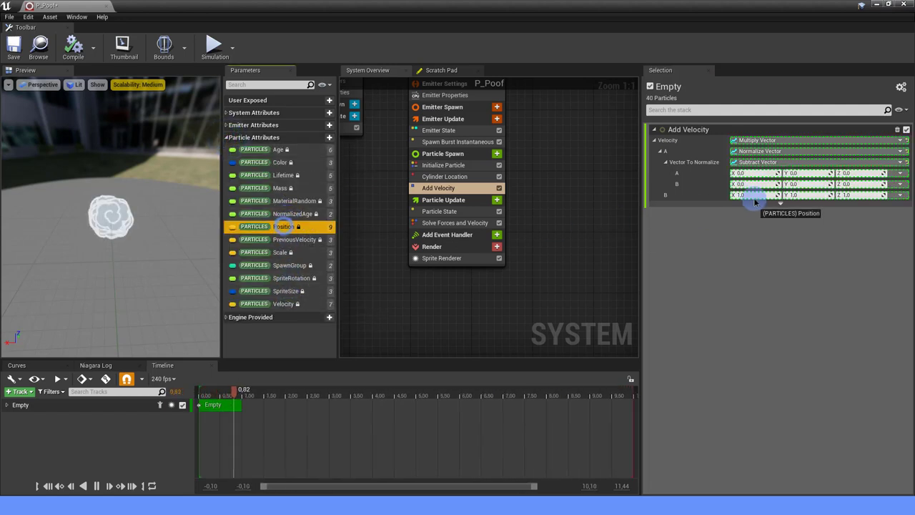
left_click_drag(283, 228, 772, 173)
left_click(899, 184)
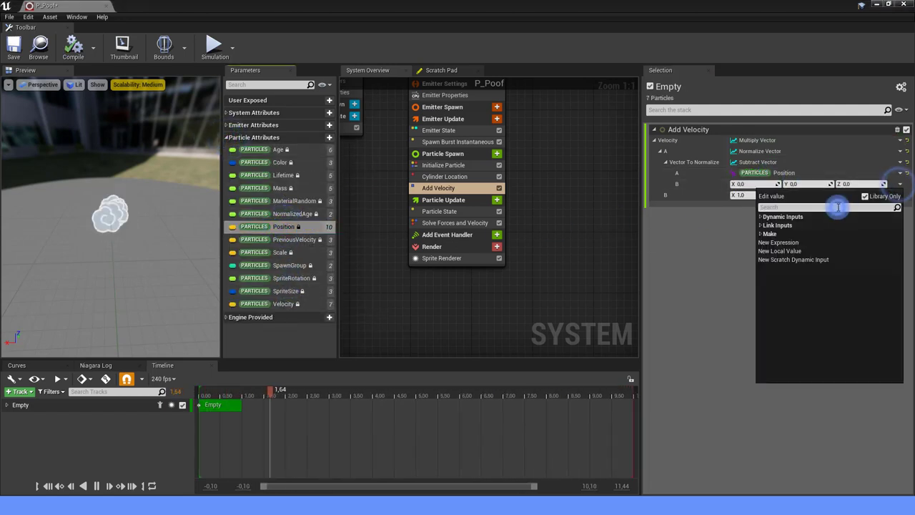
type("simulation position")
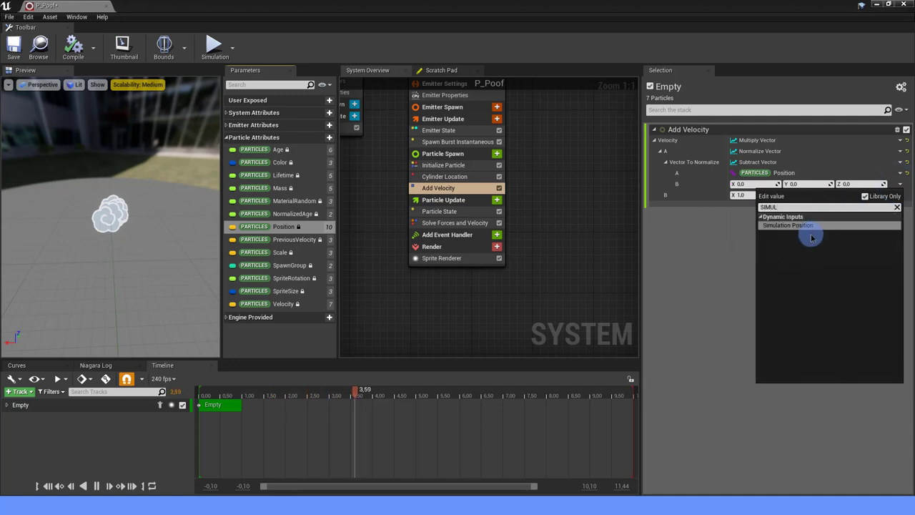
left_click(813, 229)
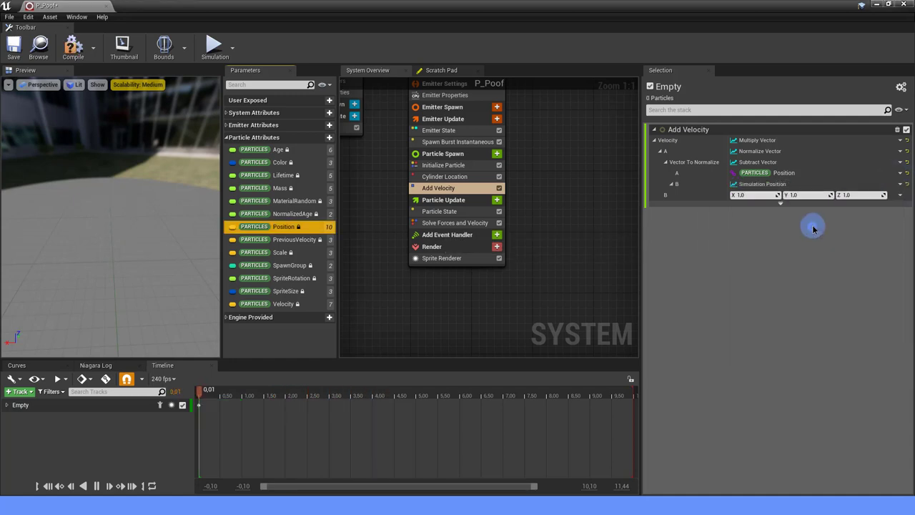
left_click(781, 203)
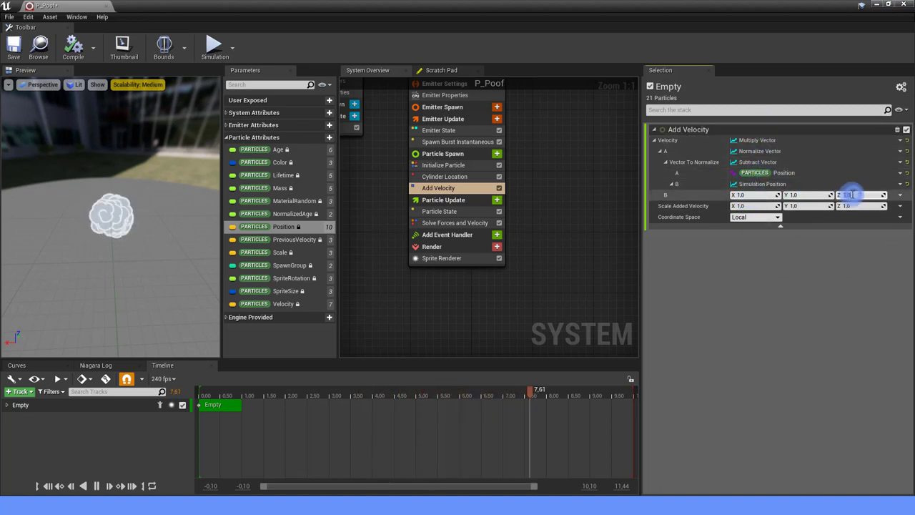
type("0.1")
key("Return")
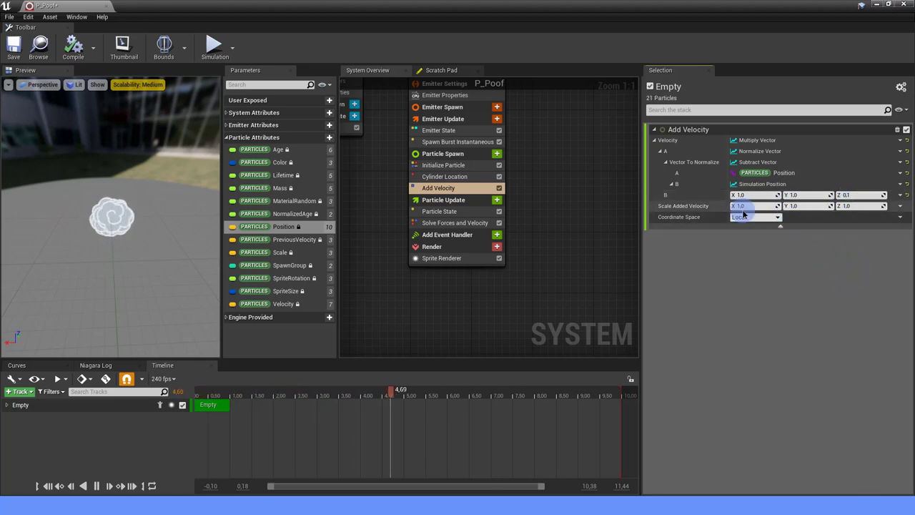
Make Scale Added Velocity a float Uniform Ranged Float from 350 to 600.
left_click(900, 206)
type("float")
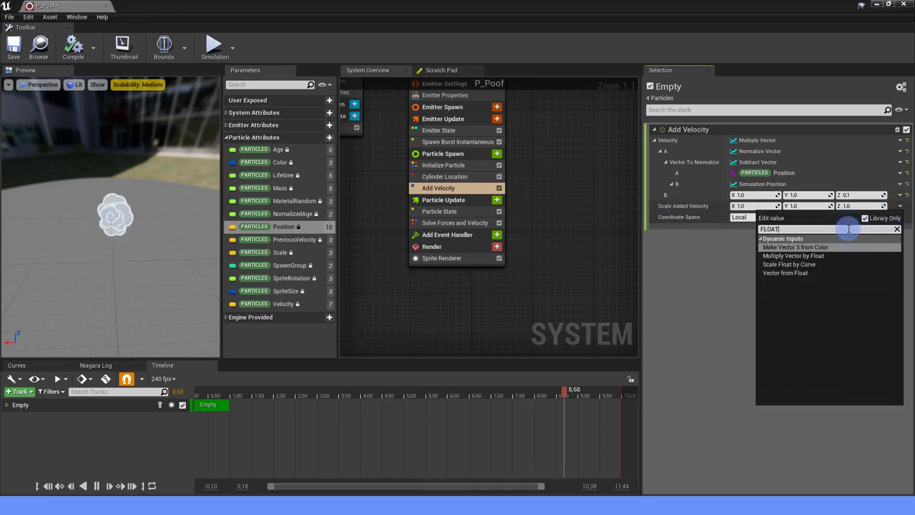
left_click(785, 273)
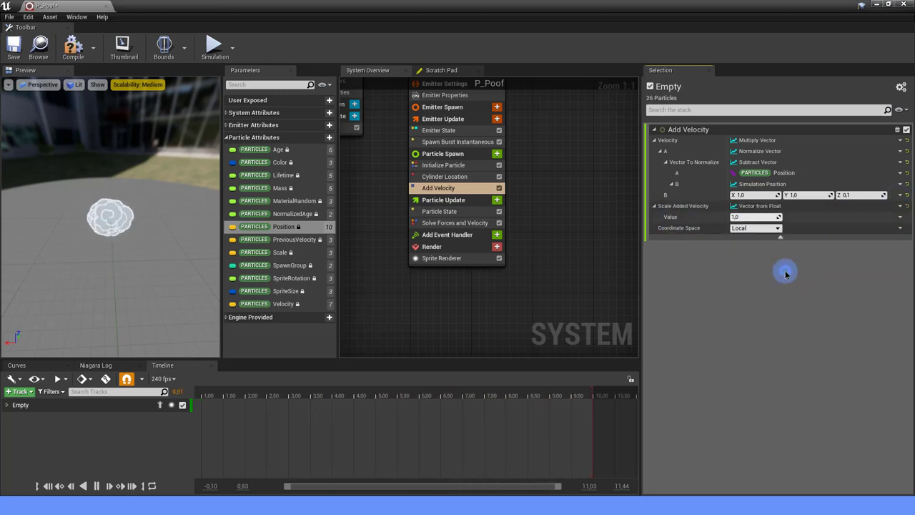
left_click(899, 217)
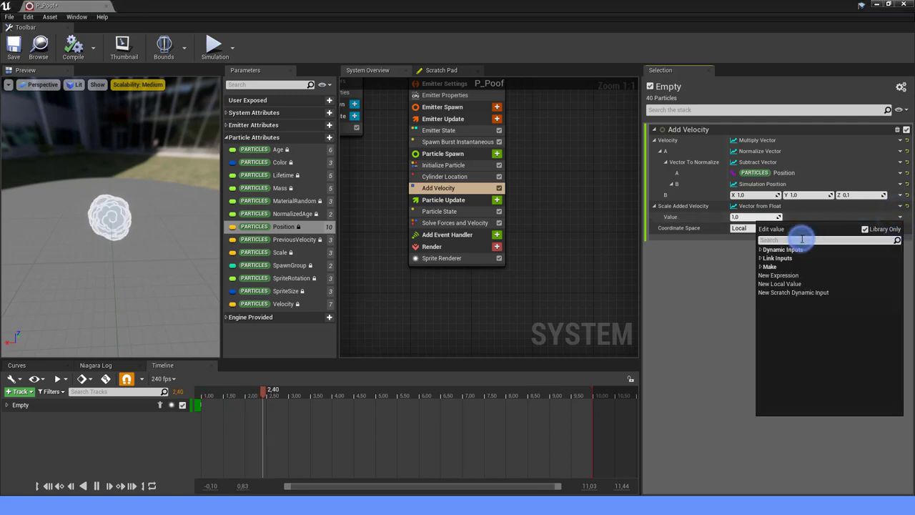
type("UNI")
left_click(792, 266)
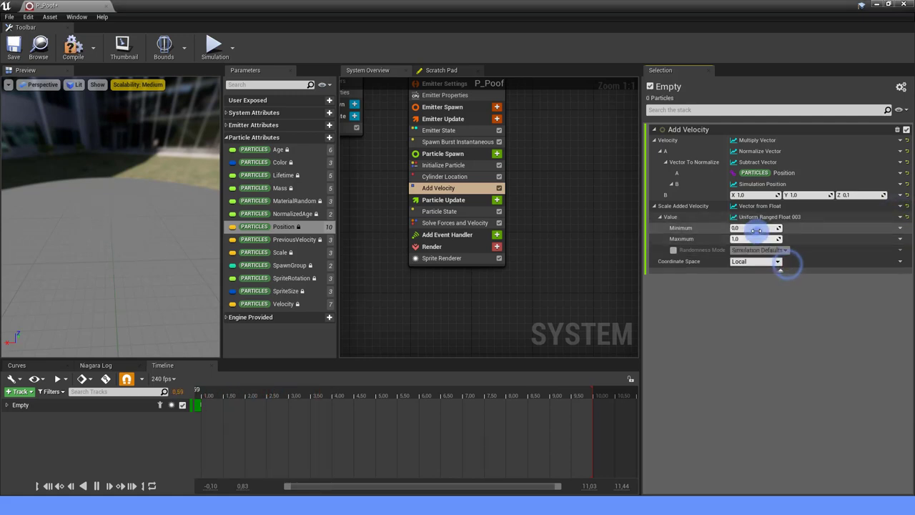
type("0")
left_click(758, 238)
type("600")
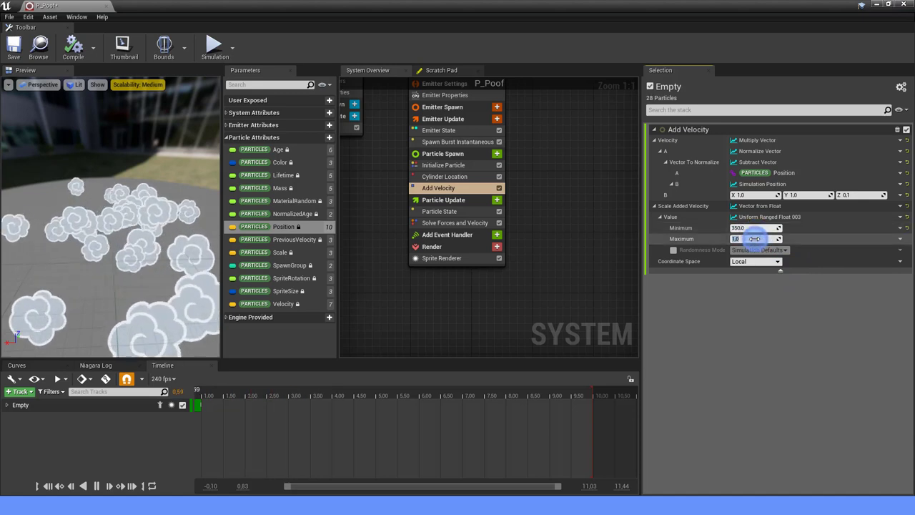
left_click(750, 325)
left_click_drag(133, 240, 118, 227)
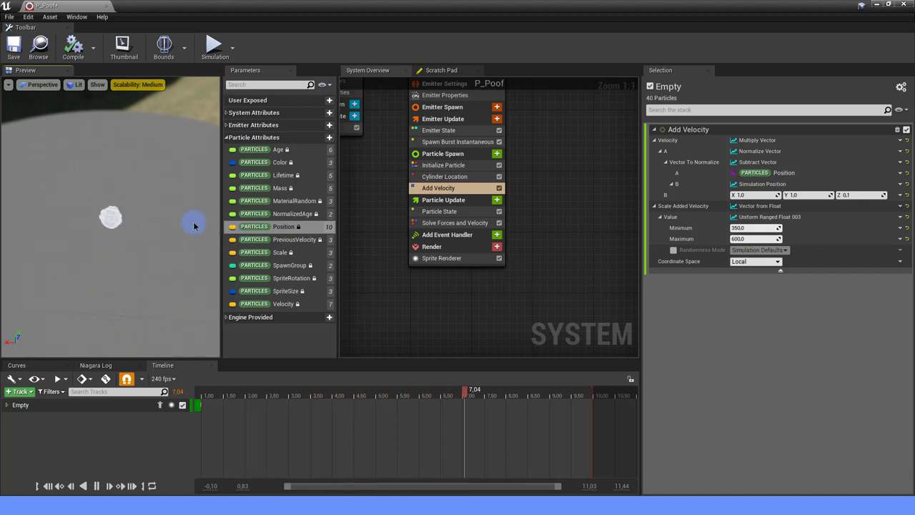
Add a Drag module to Particle Update, fix its ordering, and set drag to 5.0.
left_click(496, 199)
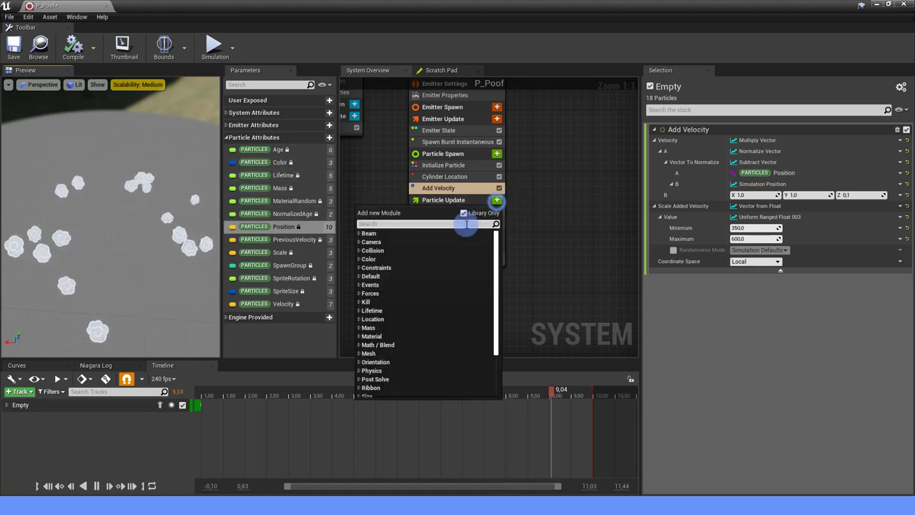
type("DRAG")
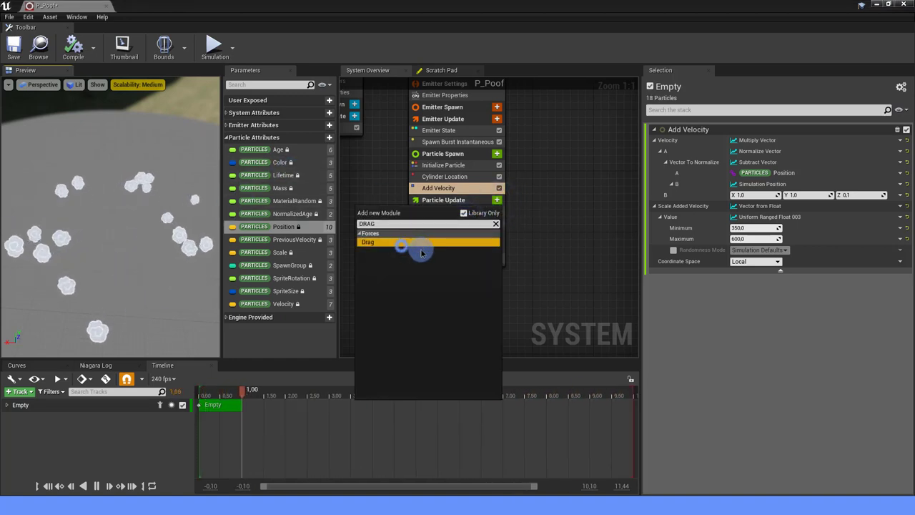
left_click(417, 243)
left_click(890, 180)
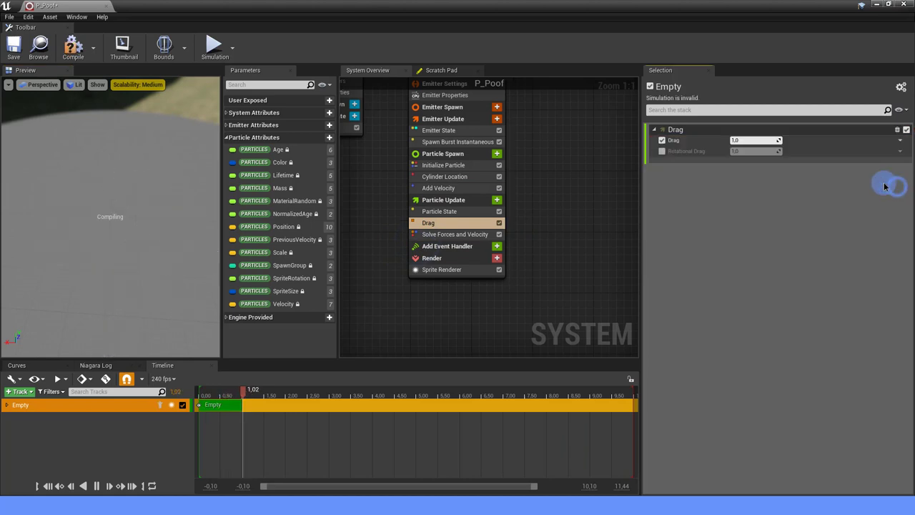
left_click(759, 140)
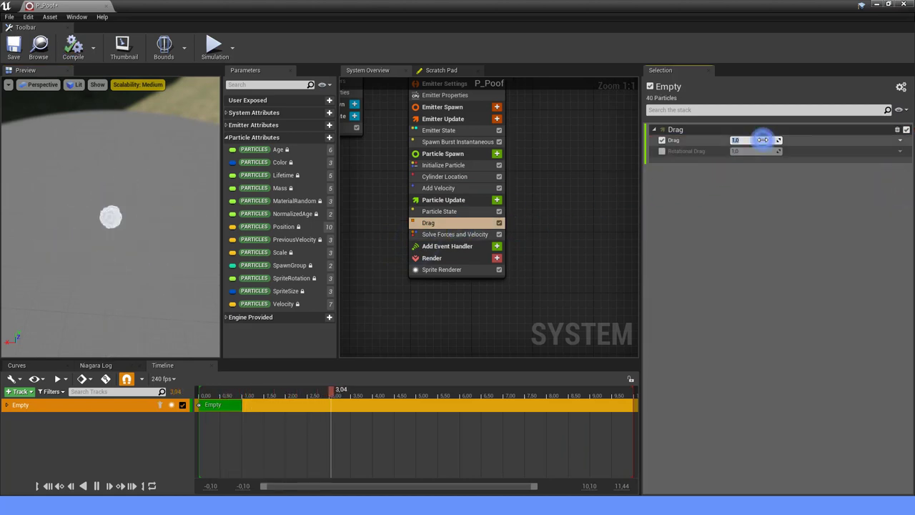
type("5")
key("Return")
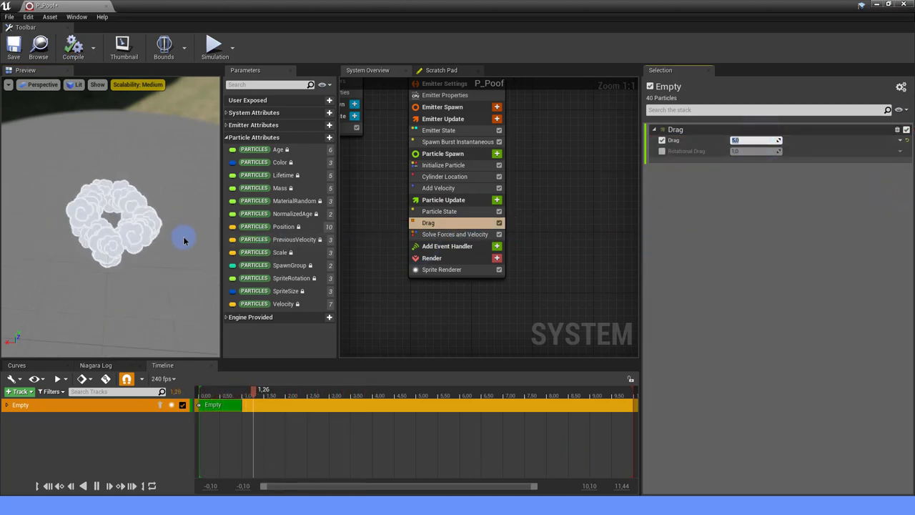
scroll(158, 229, "up", 3)
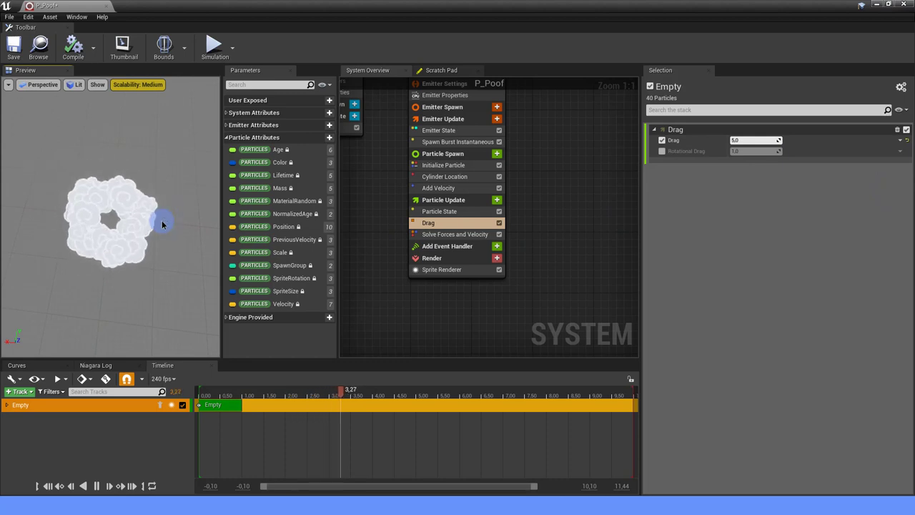
left_click_drag(162, 221, 911, 498)
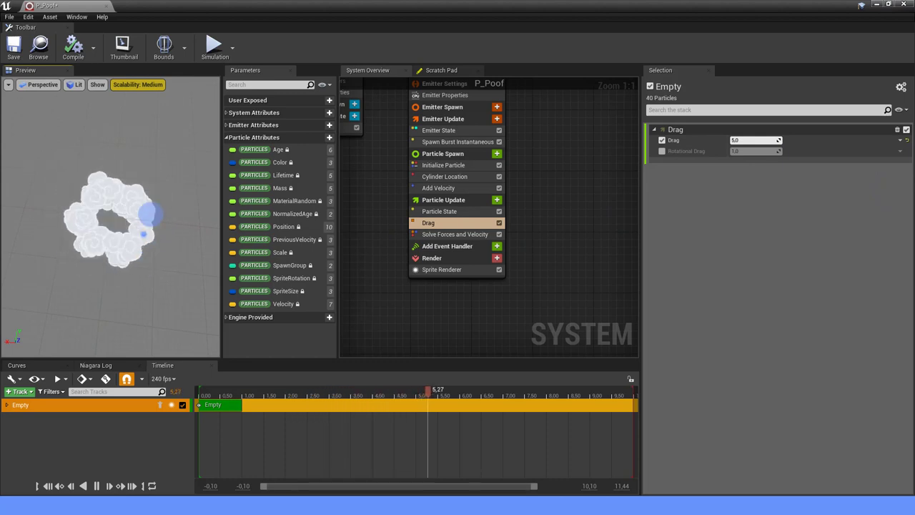
left_click_drag(194, 111, 136, 221)
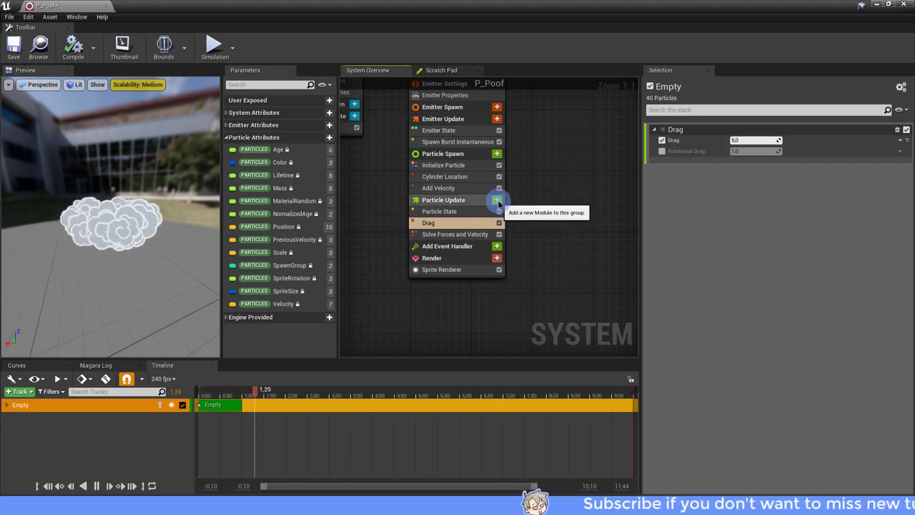
Add a Gravity Force module to Particle Update with Gravity Z at 150.
left_click(497, 201)
type("GRAVI")
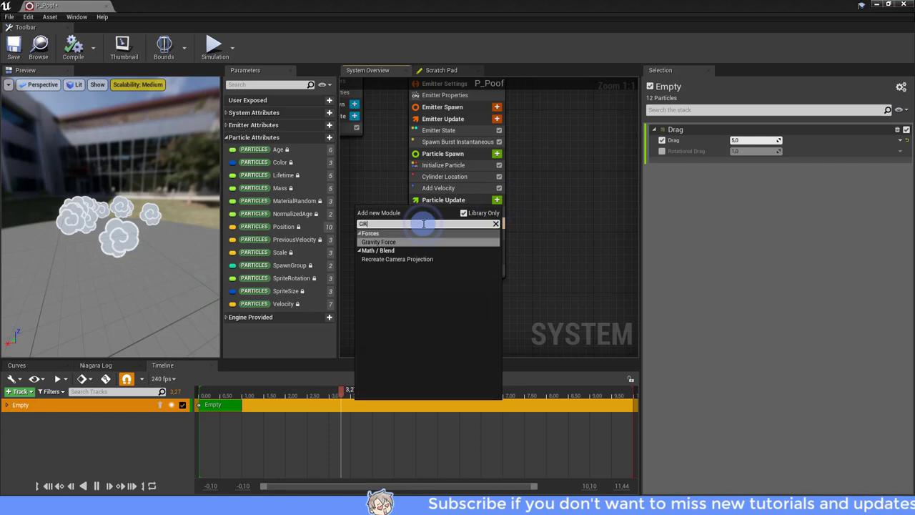
left_click(398, 243)
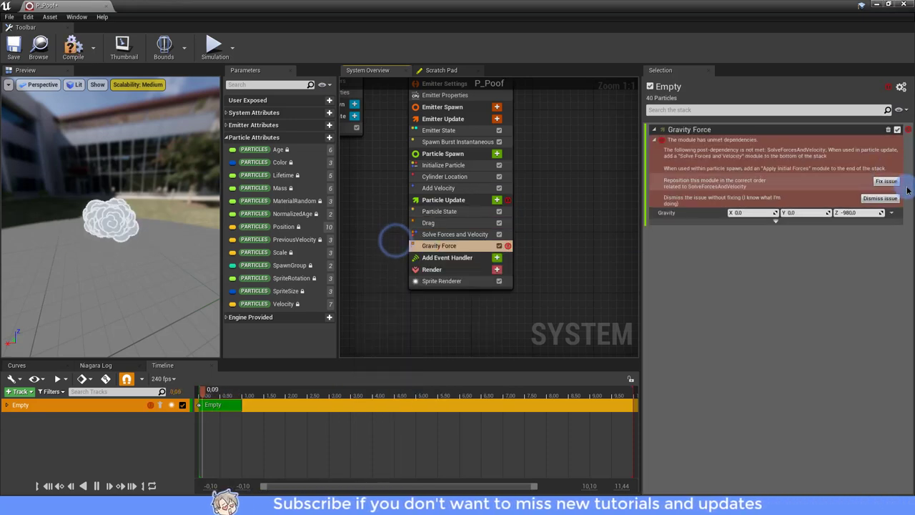
left_click_drag(858, 140, 858, 140)
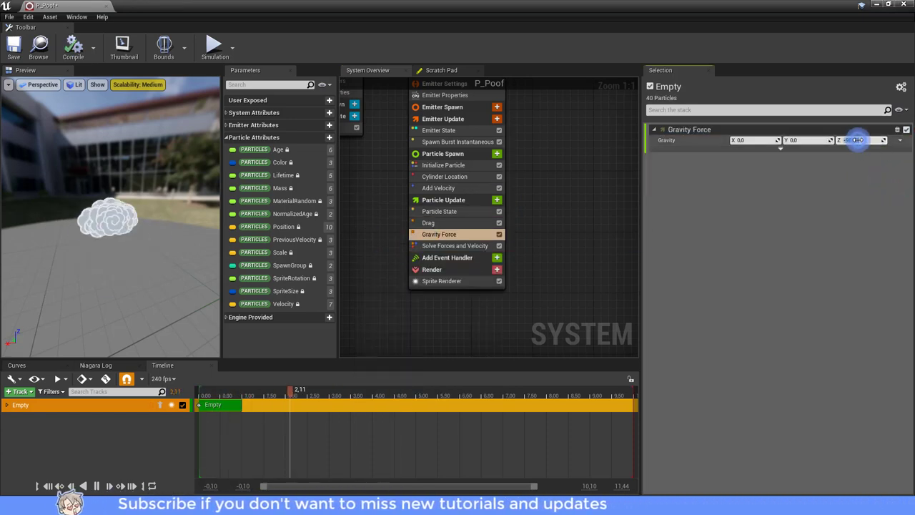
type("200")
left_click(858, 140)
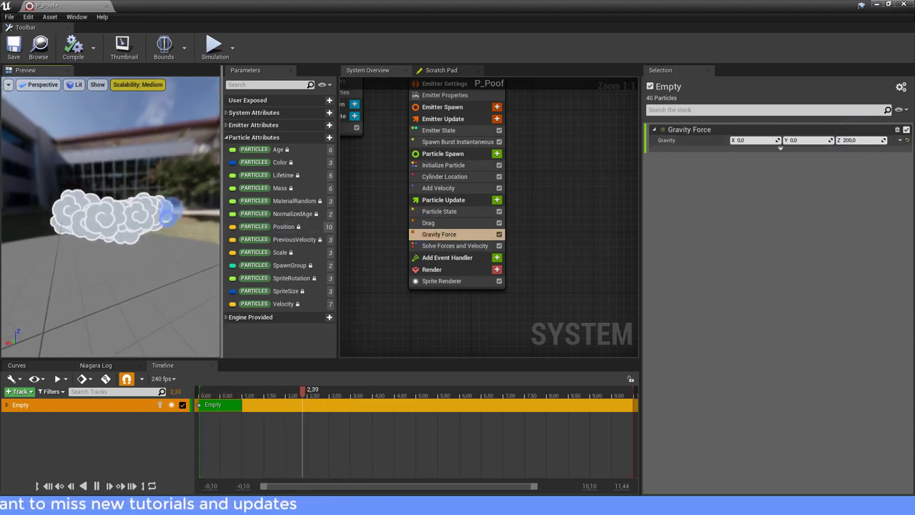
left_click(861, 139)
type("125")
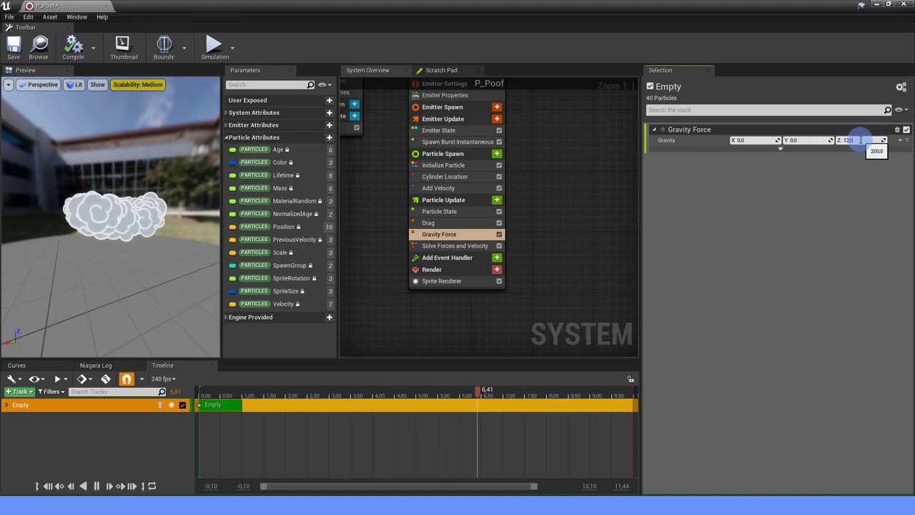
key("Return")
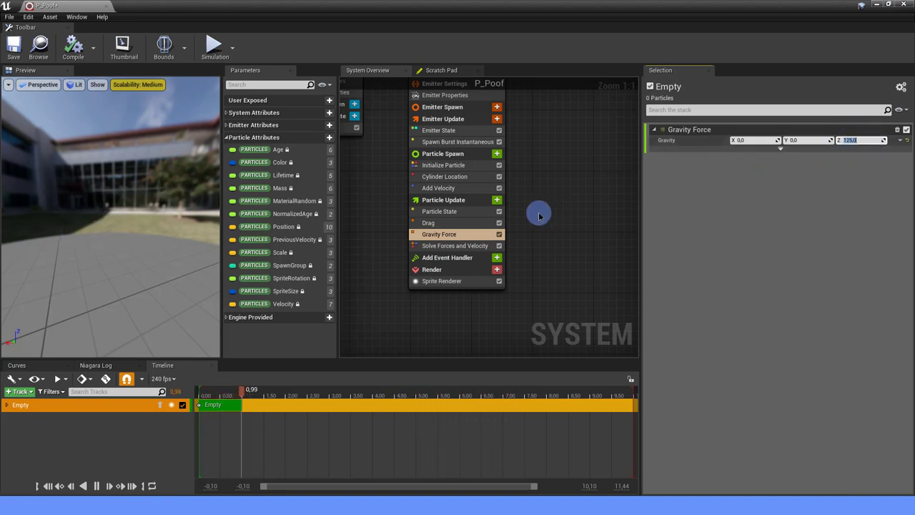
mouse_move(162, 193)
left_mouse_down()
mouse_move(129, 210)
mouse_move(198, 198)
left_mouse_up()
left_click(855, 139)
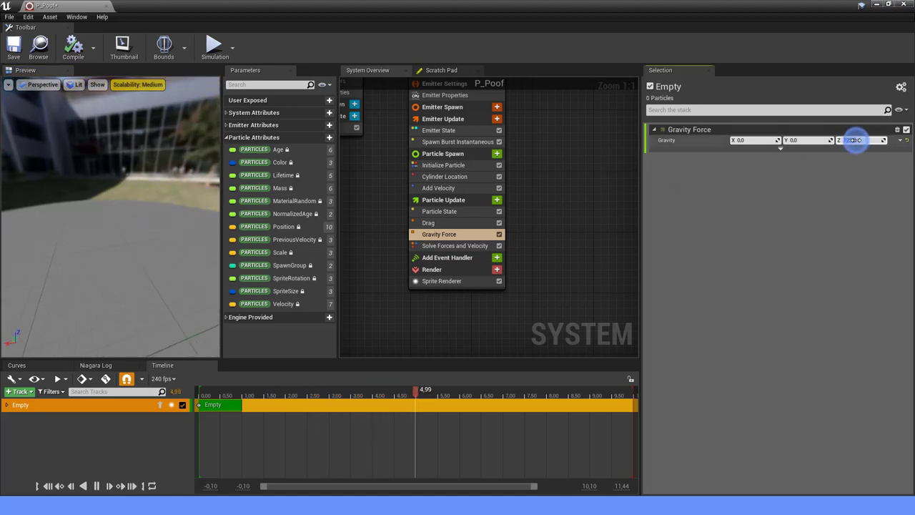
type("150")
key("Return")
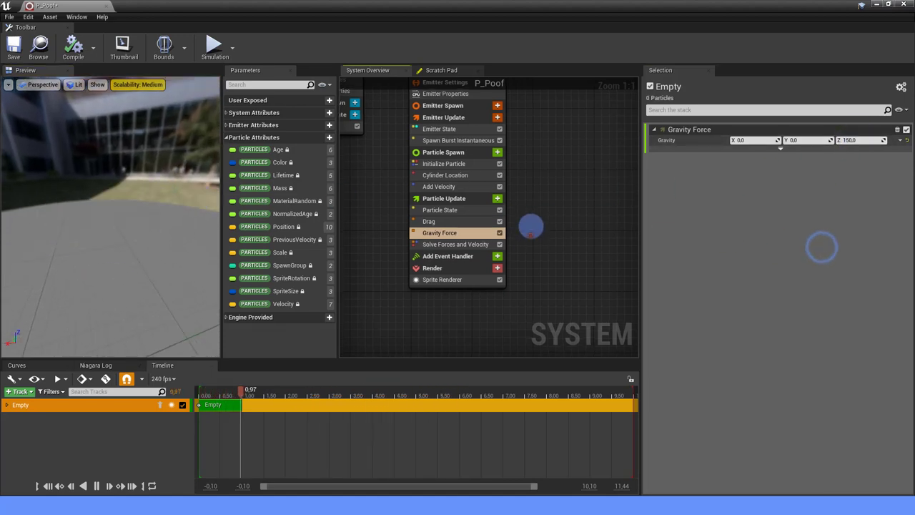
scroll(500, 221, "down", 1)
Add Scale Sprite Size to Particle Update, driving its scale factor from a float curve.
left_click(499, 177)
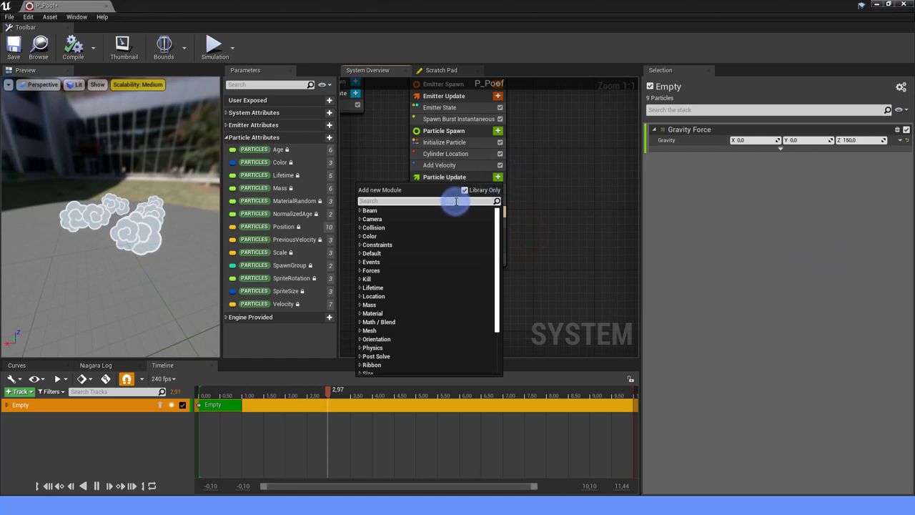
type("SCALE")
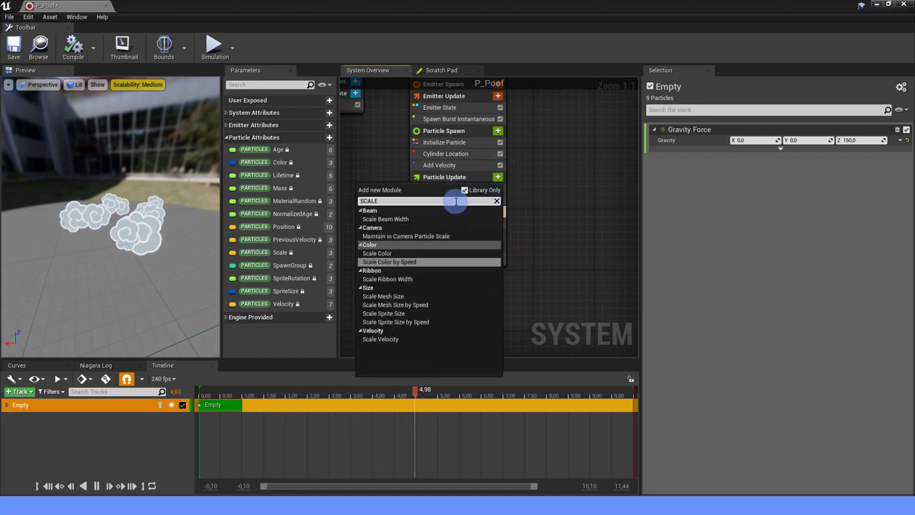
left_click(392, 313)
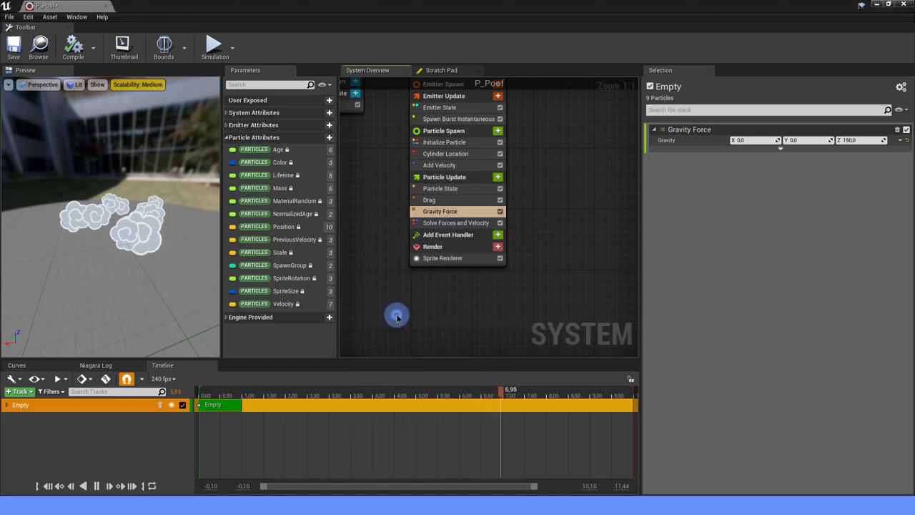
left_click(900, 140)
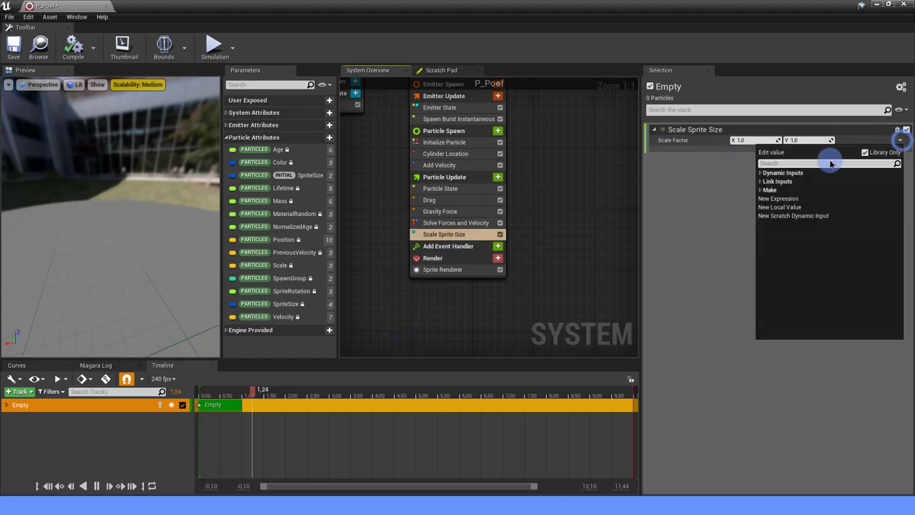
type("FLOAT")
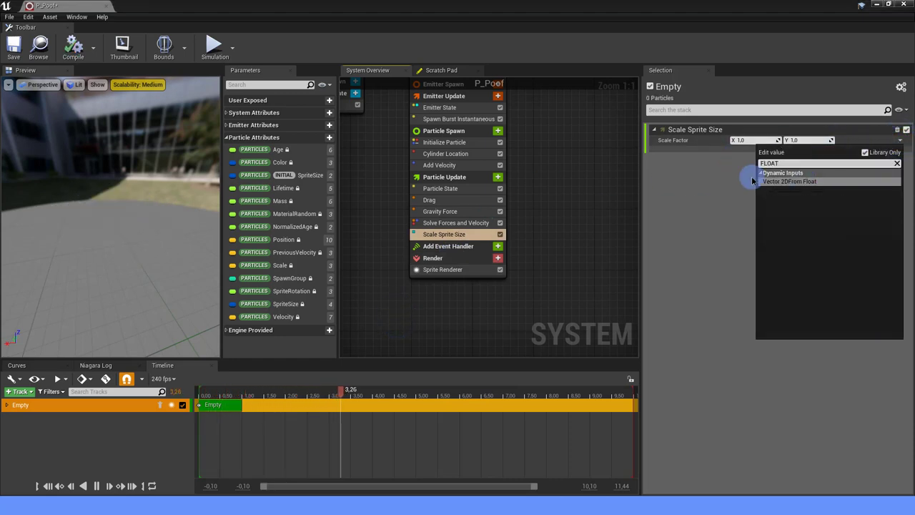
left_click(783, 182)
left_click(899, 151)
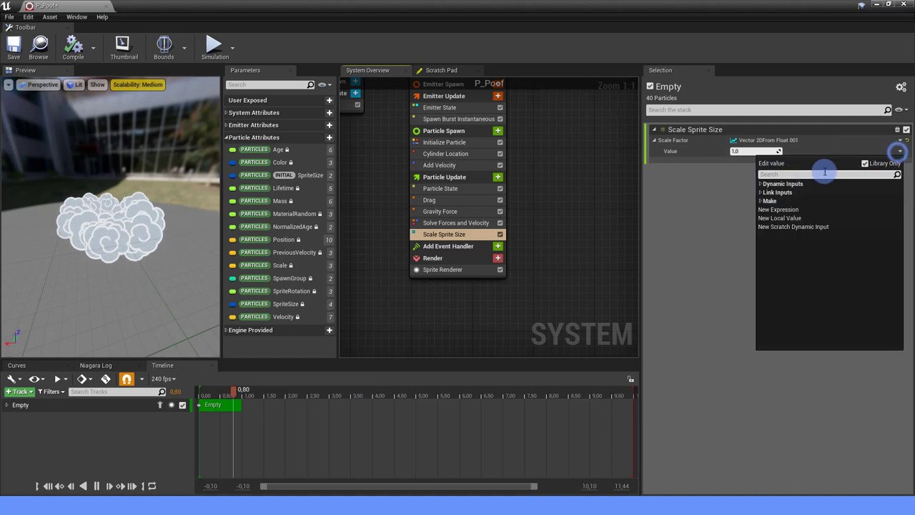
type("CURVE")
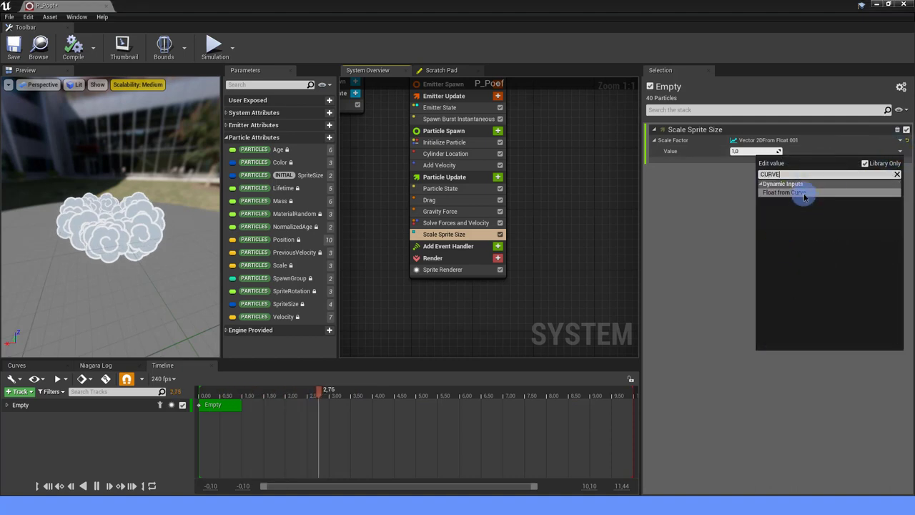
left_click(804, 194)
Key the size curve: end value 0, plus a new peak key of 1.0 at 0.25.
left_click_drag(788, 217, 833, 222)
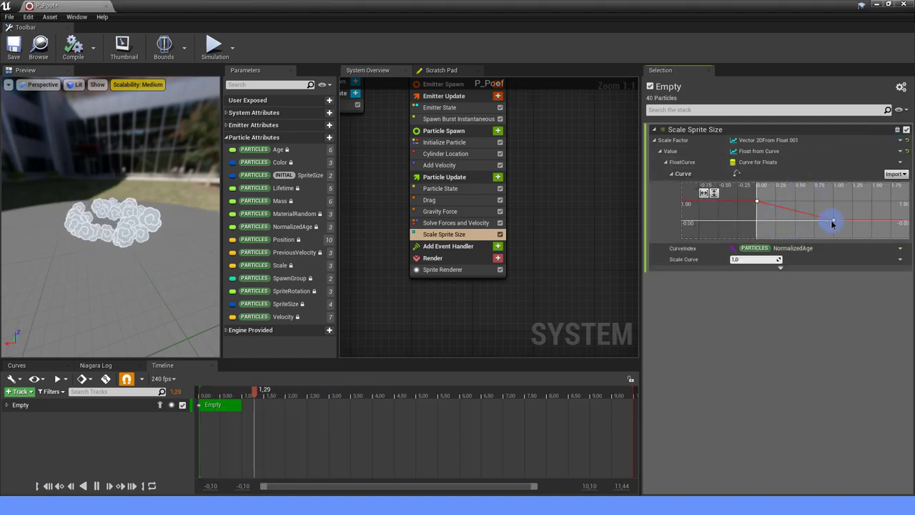
left_click(765, 201)
type("0.4")
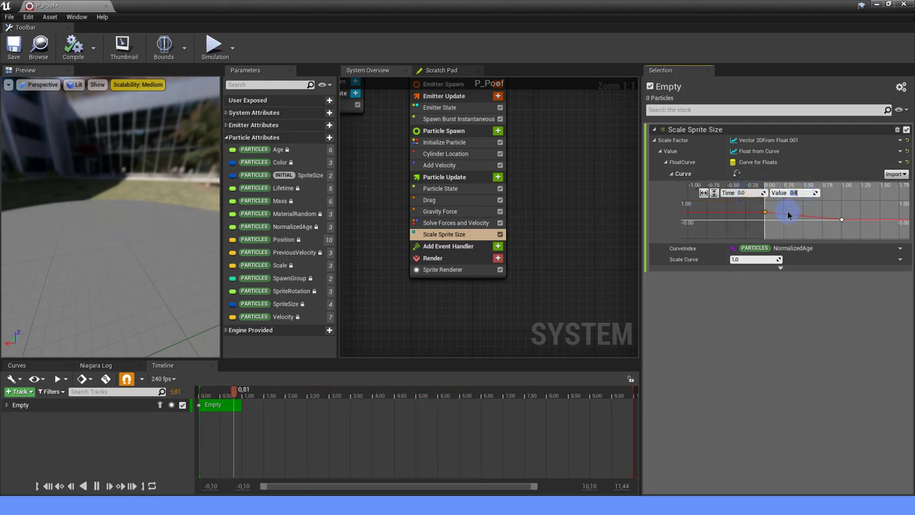
right_click(786, 214)
left_click(795, 225)
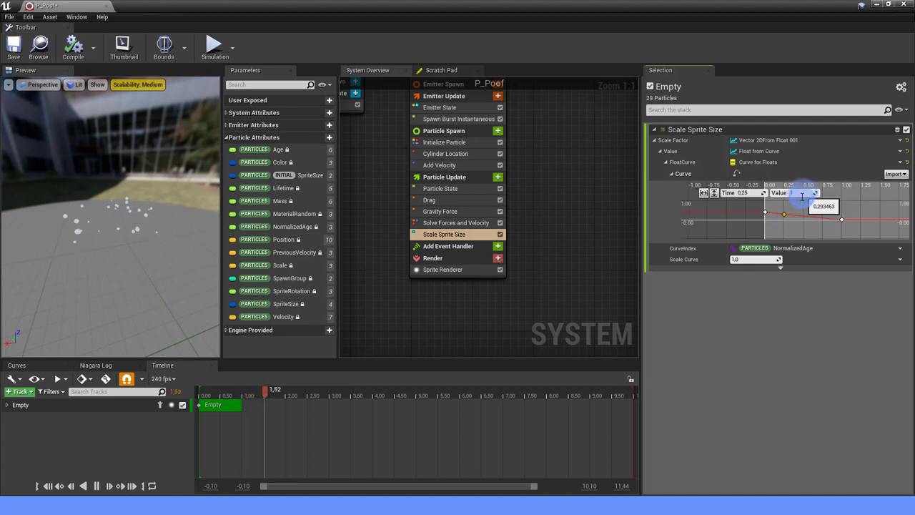
left_click(792, 209)
left_click(761, 200)
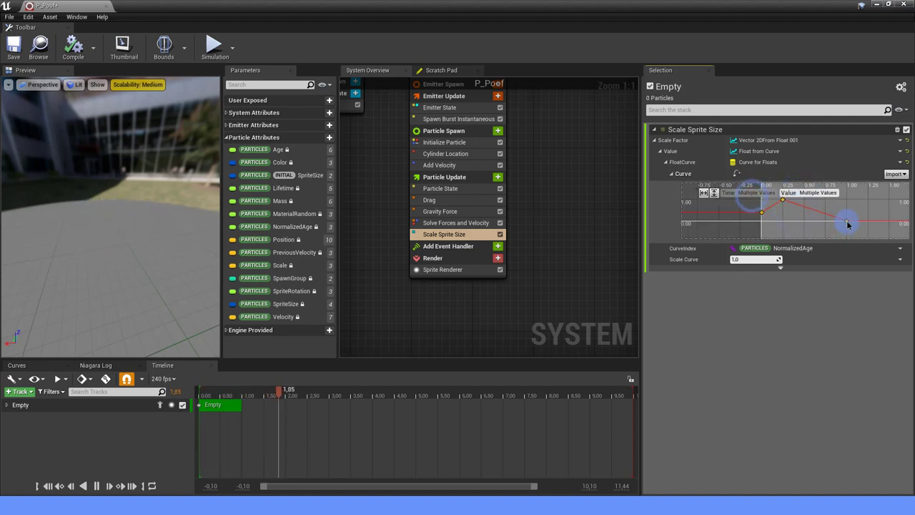
Give the curve keys Auto tangents and adjust the start and end key tangents.
right_click(847, 224)
left_click(858, 237)
left_click(762, 213)
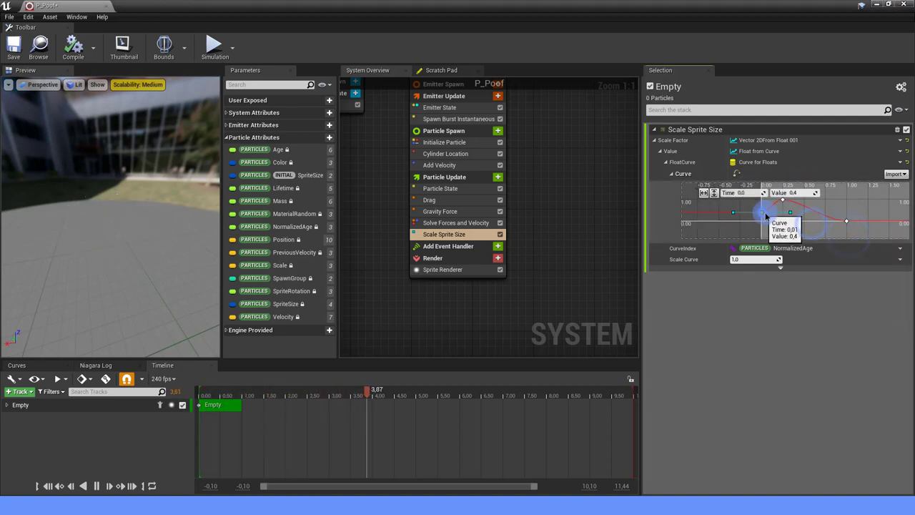
left_click_drag(790, 212, 781, 199)
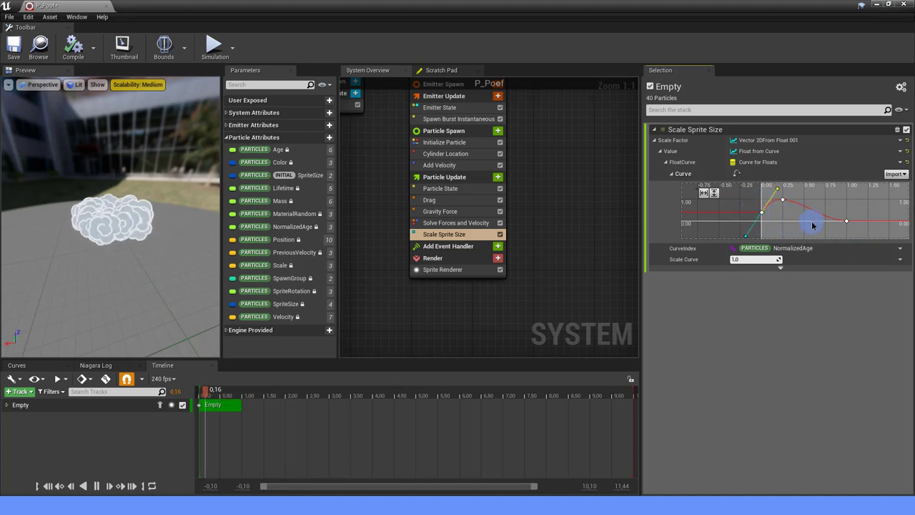
left_click(851, 223)
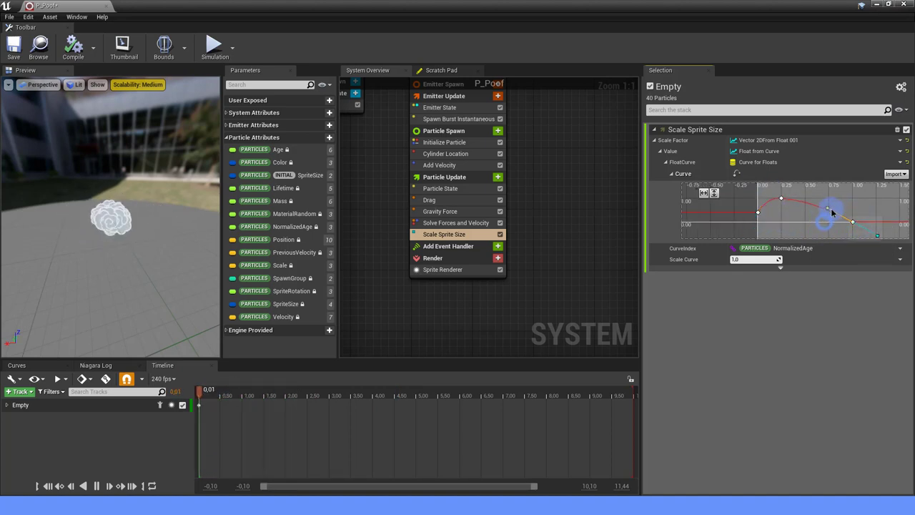
left_click_drag(832, 212, 835, 210)
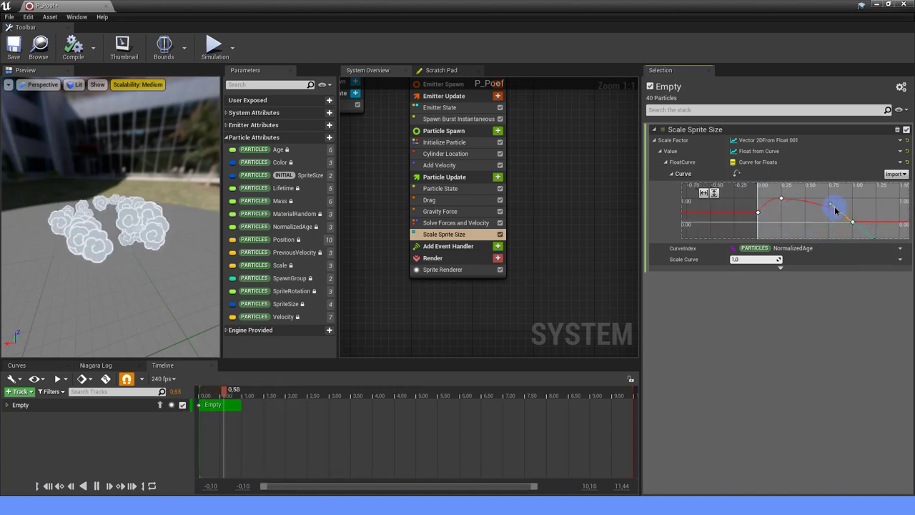
left_click(782, 199)
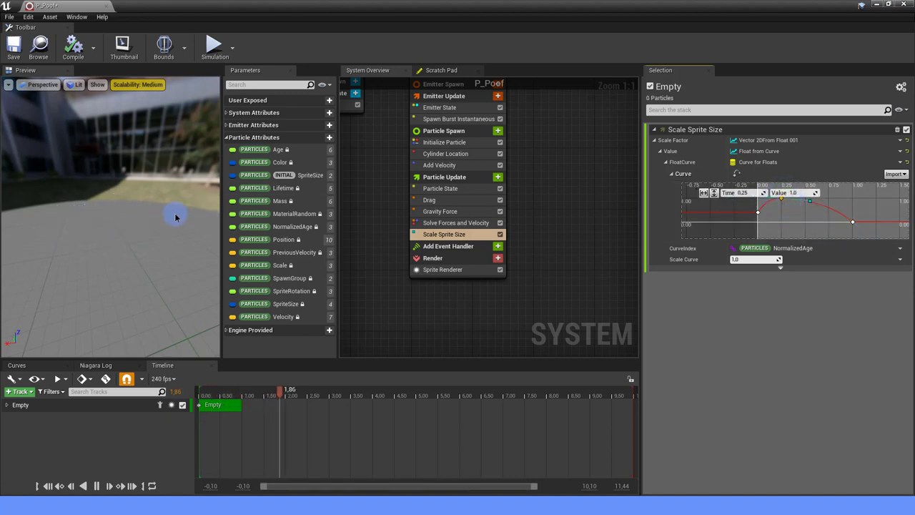
left_click_drag(175, 217, 120, 215)
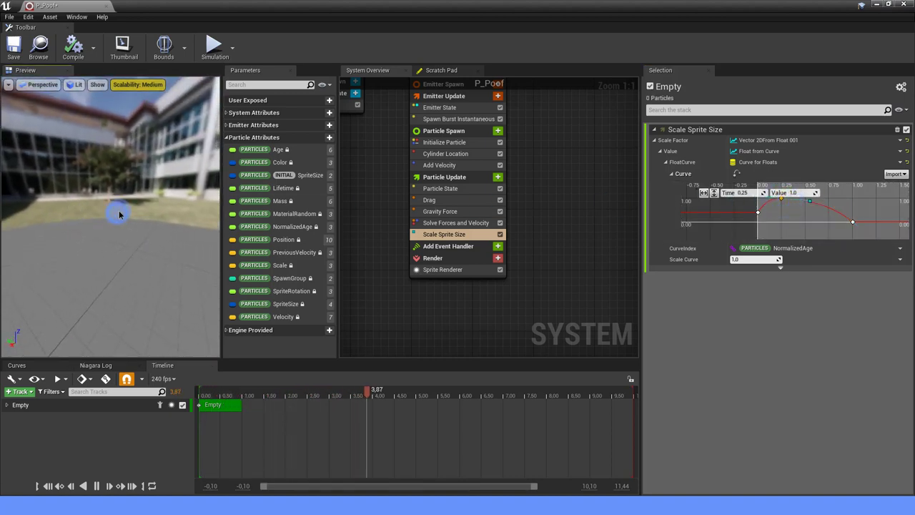
mouse_move(120, 215)
left_mouse_down()
mouse_move(153, 207)
mouse_move(117, 241)
left_mouse_up()
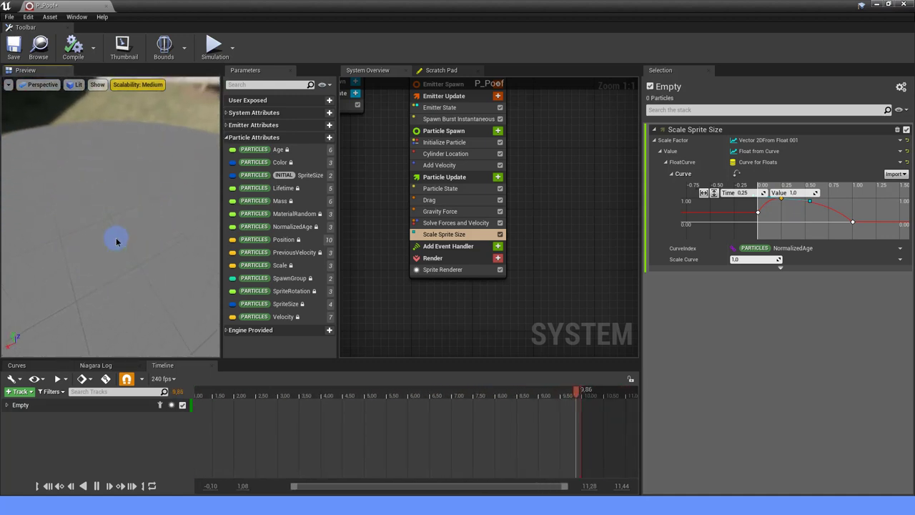
left_click_drag(117, 241, 141, 226)
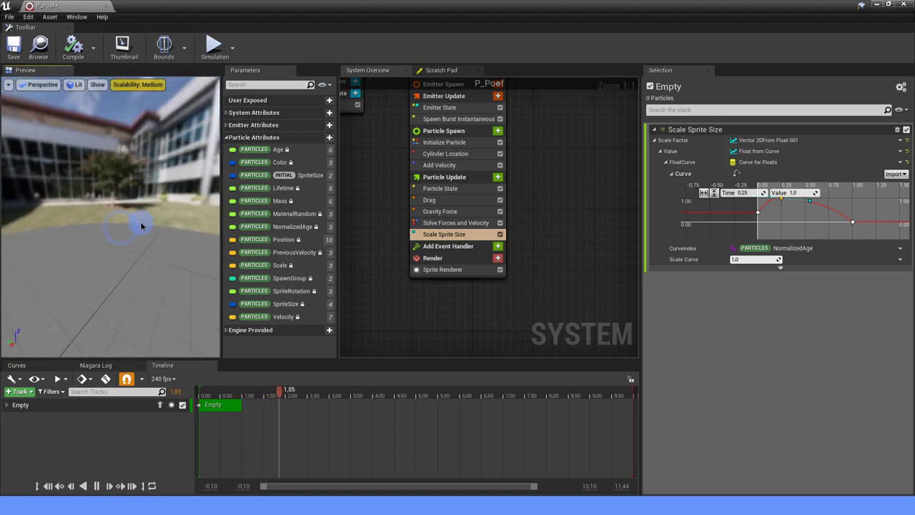
left_click(374, 160)
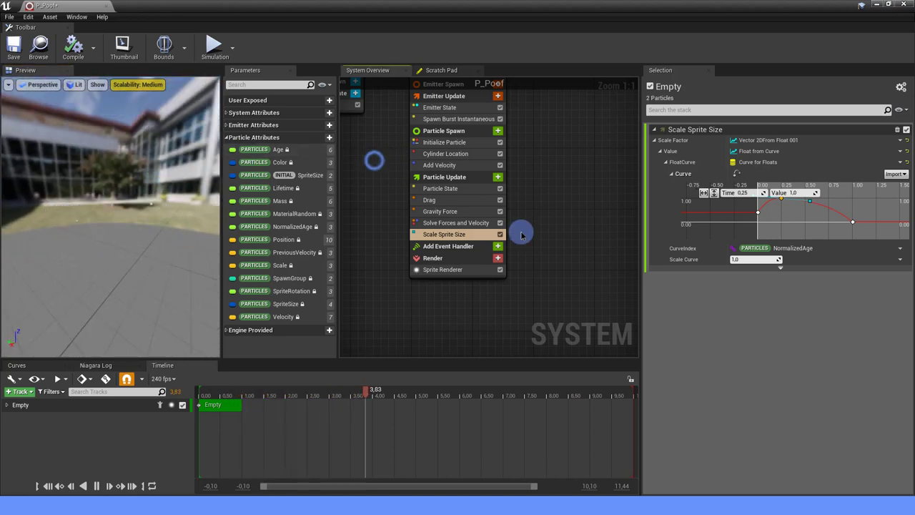
Add a Color module to Particle Update and place it directly below Particle State.
left_click(497, 177)
type("C")
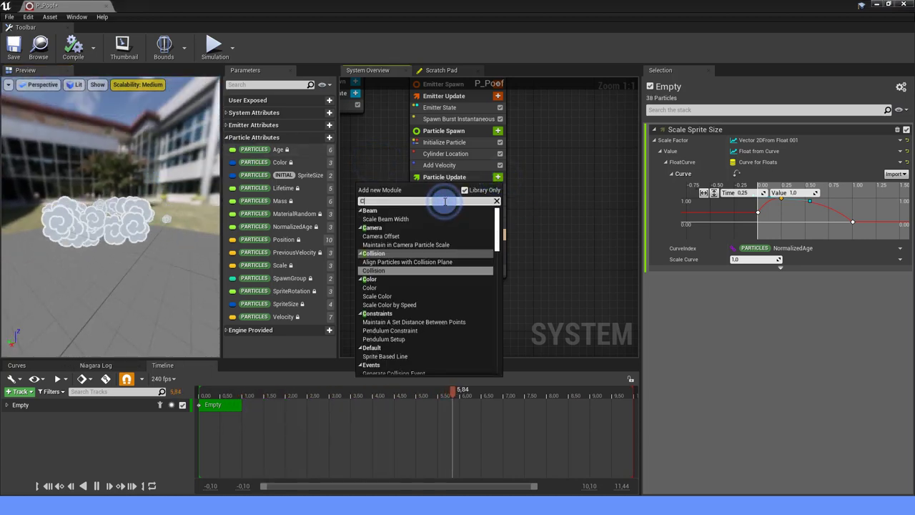
type("OLO")
left_click(415, 219)
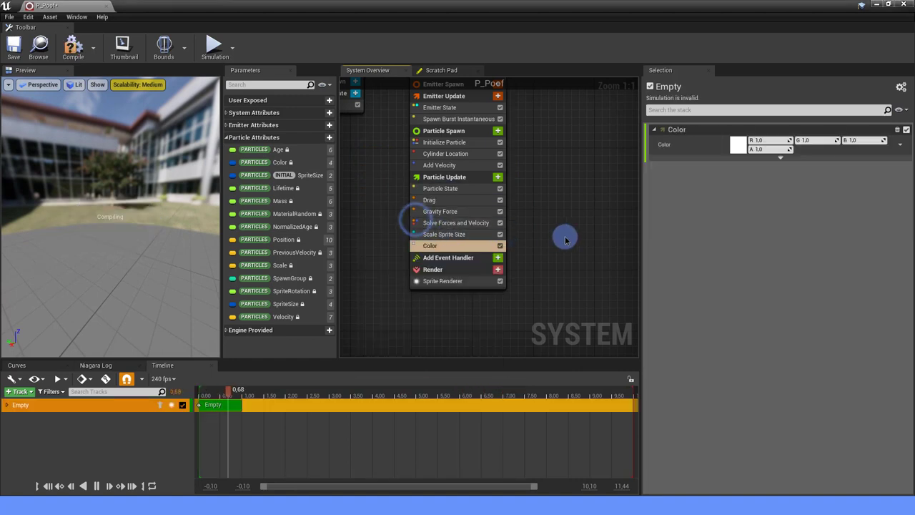
left_click_drag(471, 246, 472, 198)
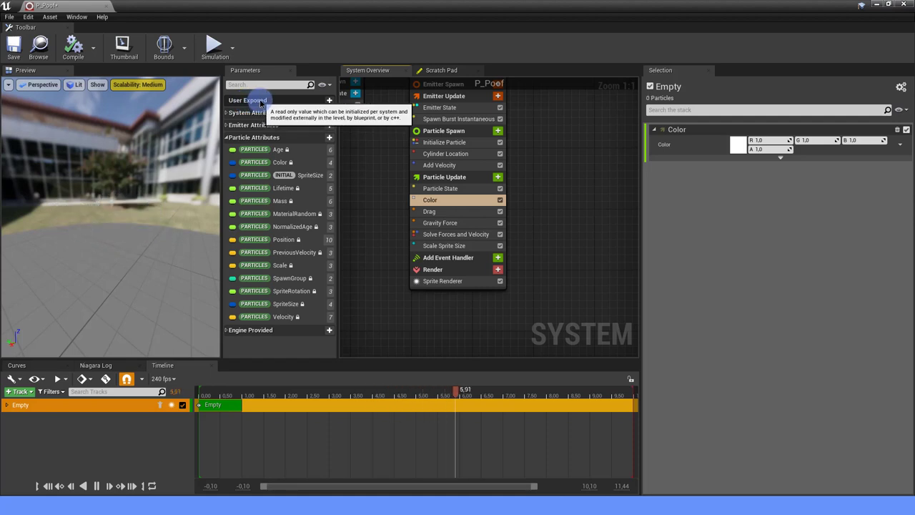
Create two user-exposed Linear Color parameters, Color_01 and Color_02.
left_click(329, 100)
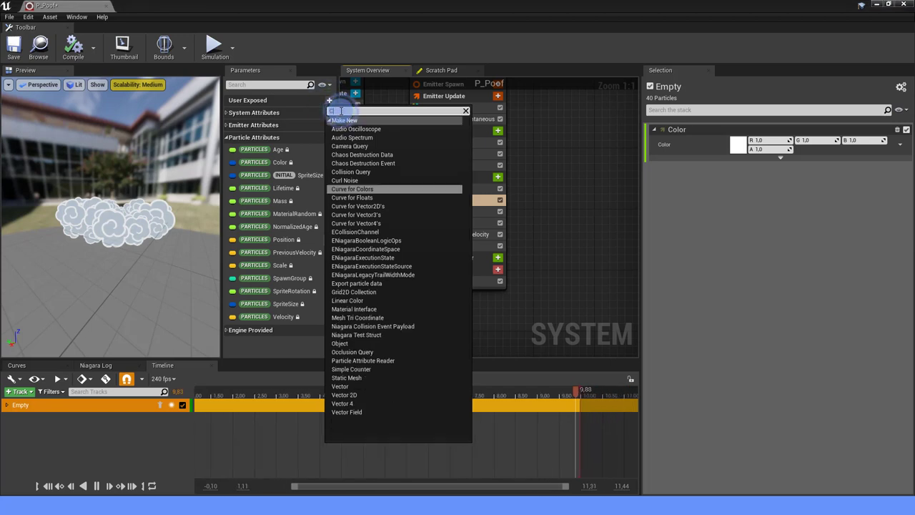
type("color")
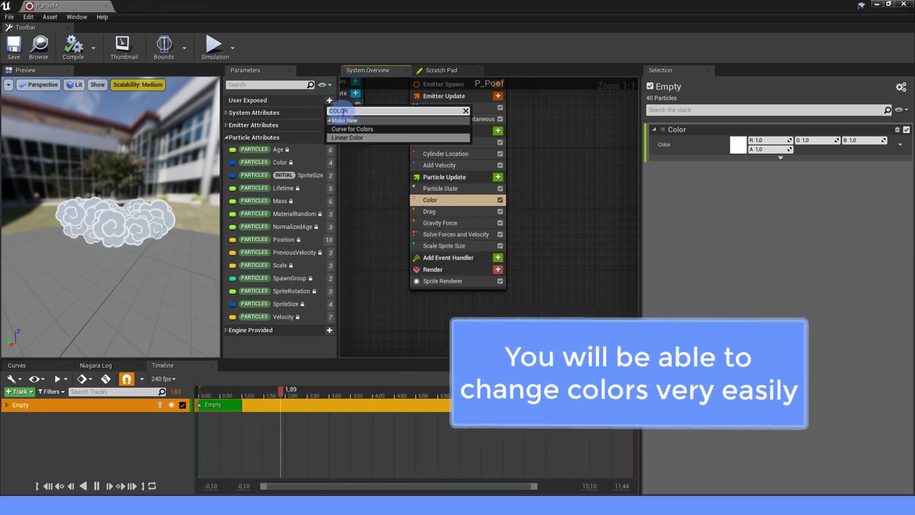
left_click(350, 137)
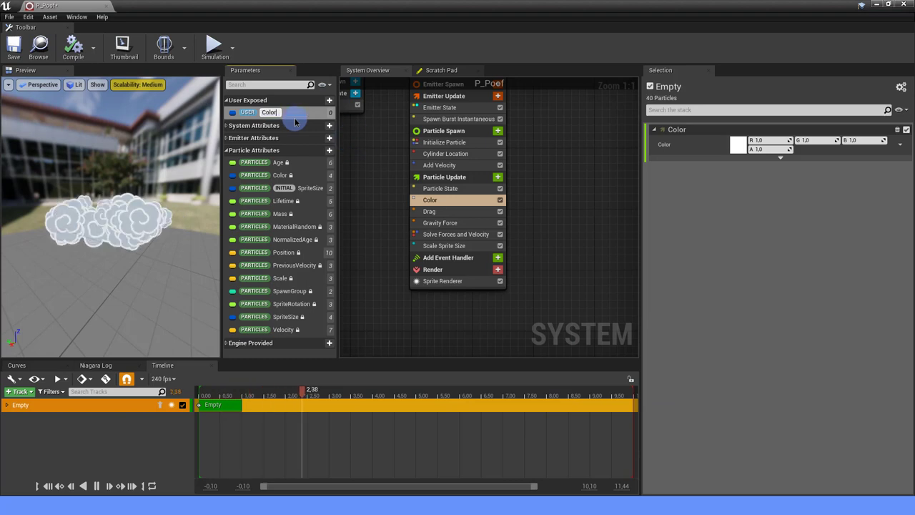
left_click(329, 100)
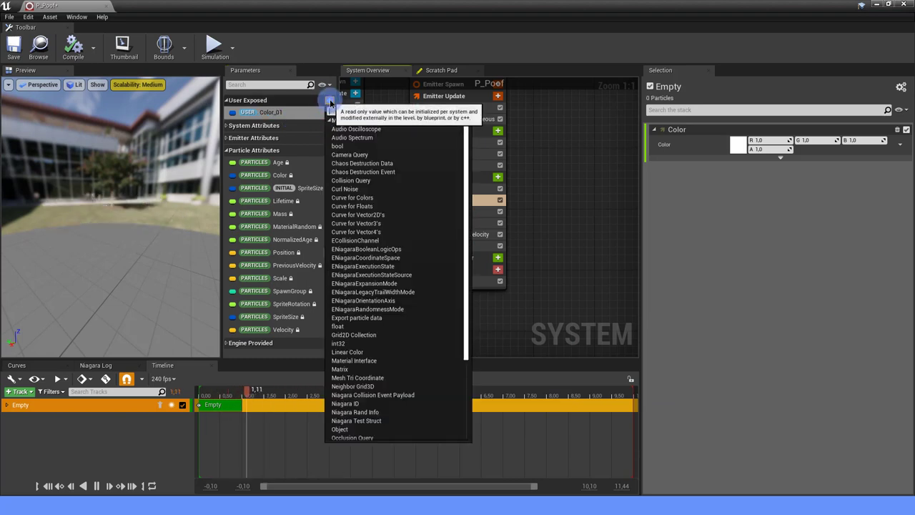
type("Color")
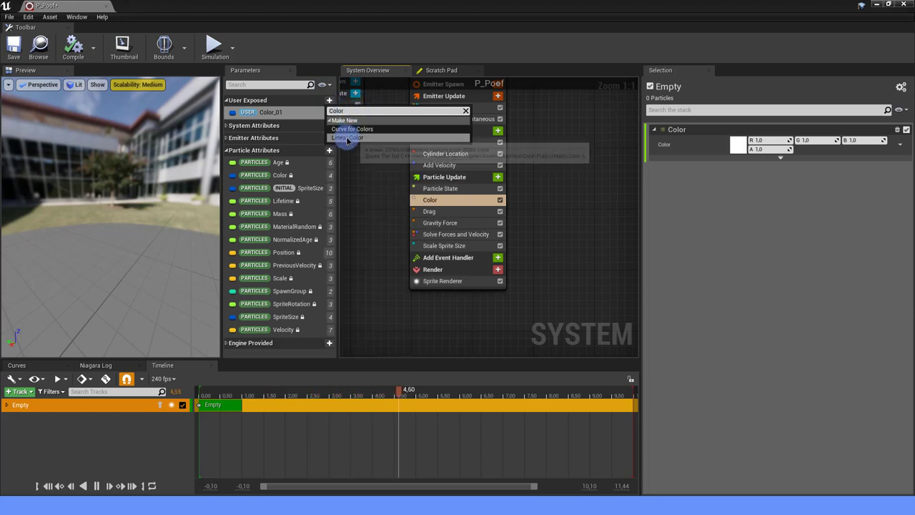
left_click(347, 137)
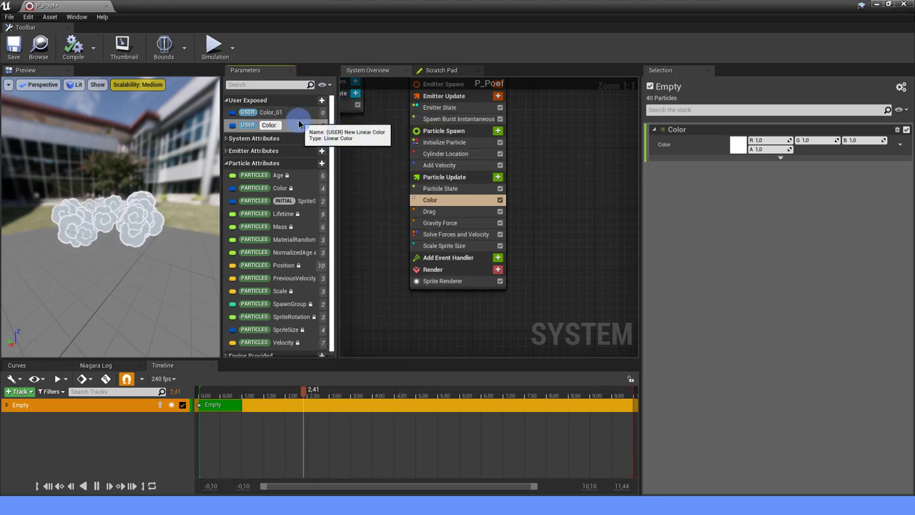
left_click(340, 145)
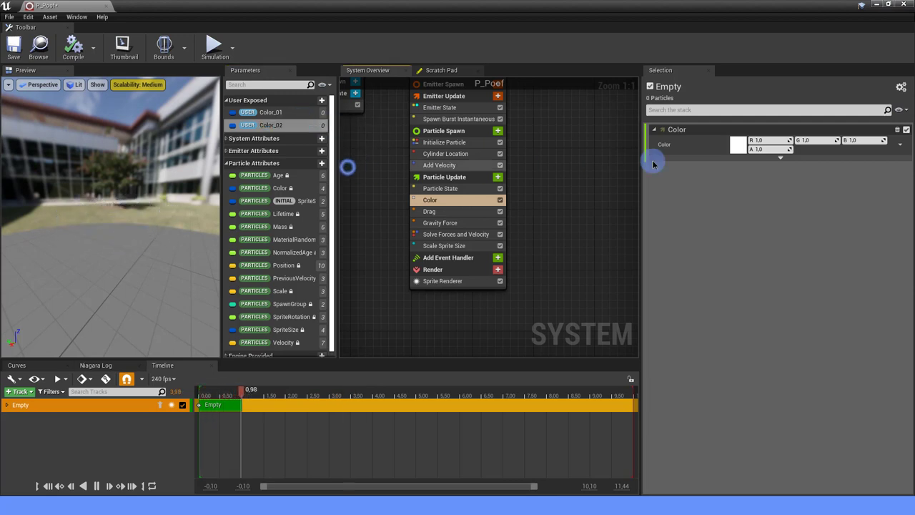
Set the Color input to Lerp Linear Colors, with StartColor Color_01 and EndColor Color_02.
left_click(780, 157)
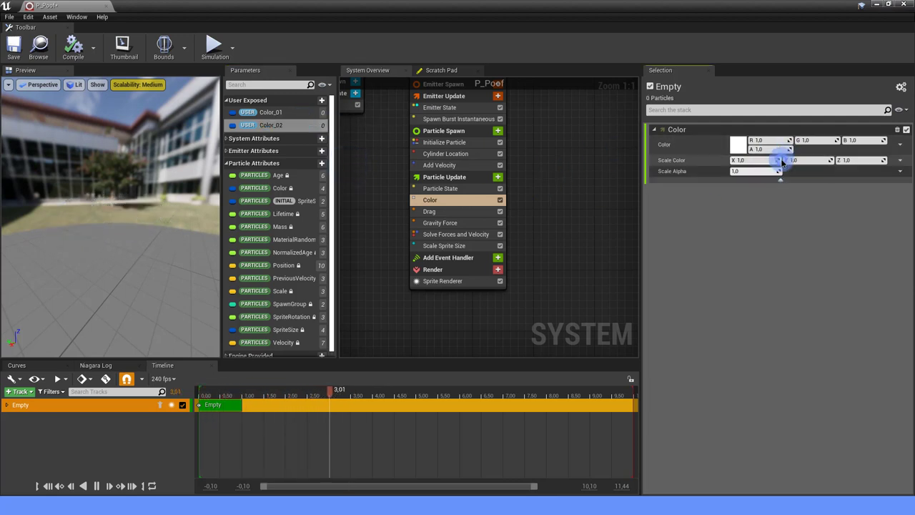
left_click(898, 148)
type("lerp")
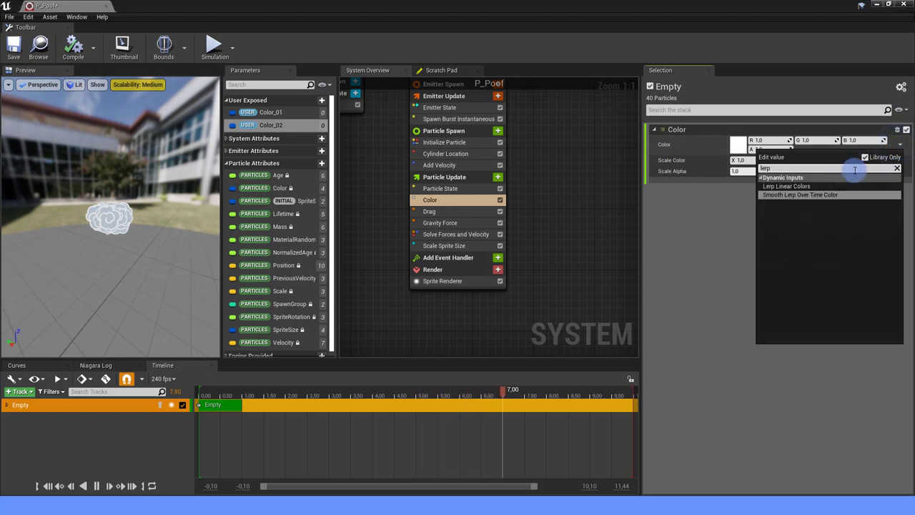
left_click(786, 187)
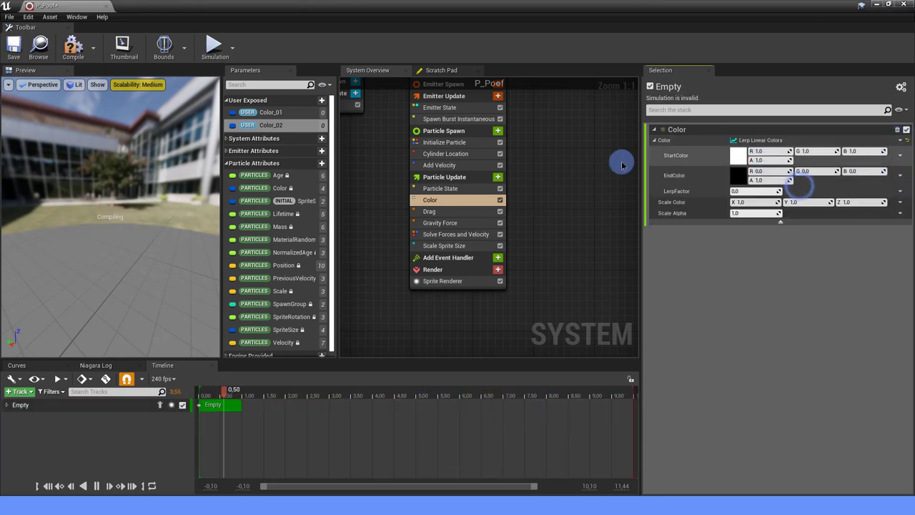
left_click_drag(266, 112, 730, 162)
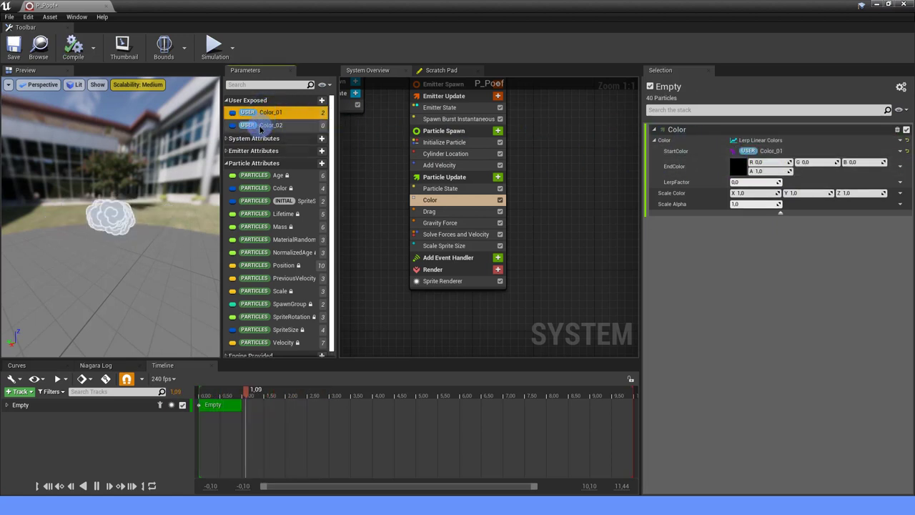
left_click_drag(261, 127, 737, 166)
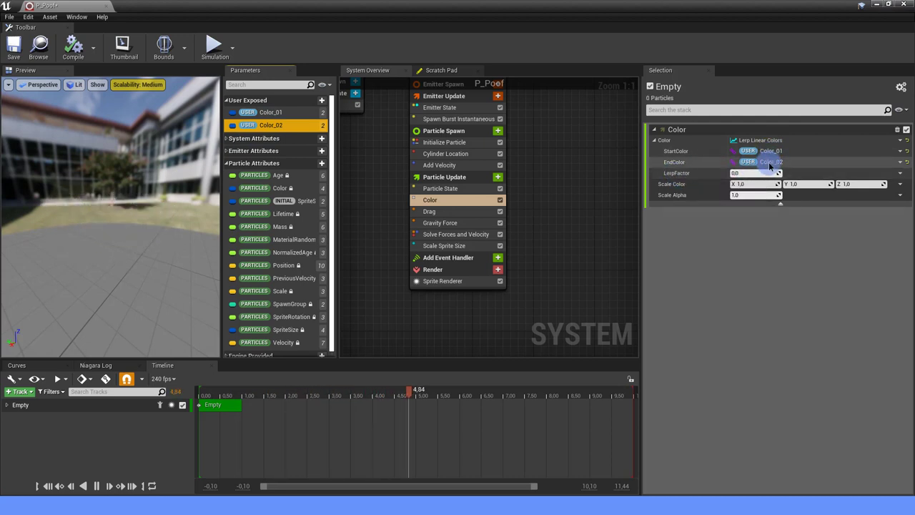
Drive LerpFactor with a Float from Curve and frame the curve graph.
left_click(899, 172)
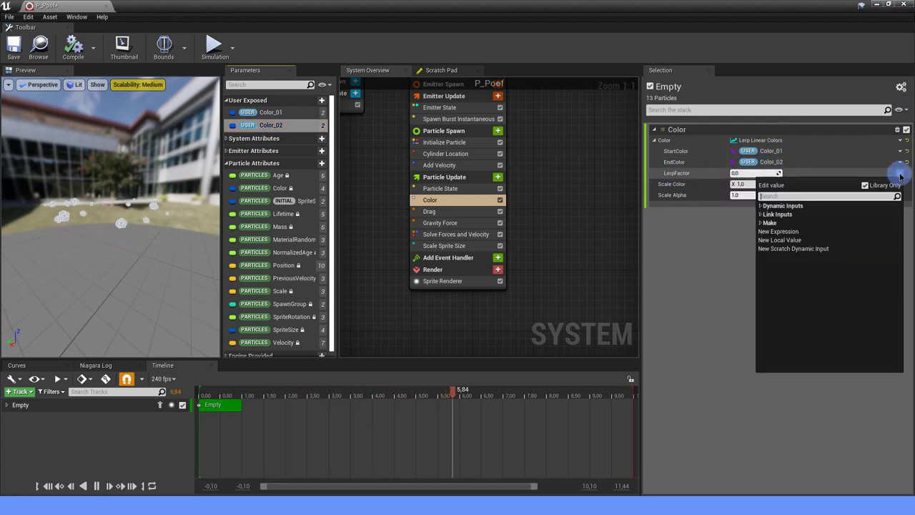
type("curve")
left_click(801, 206)
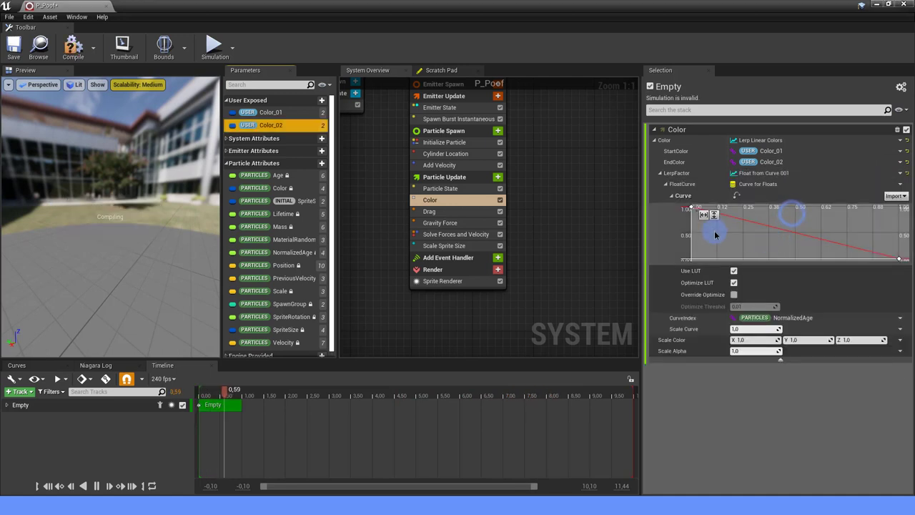
right_click_drag(715, 235, 760, 233)
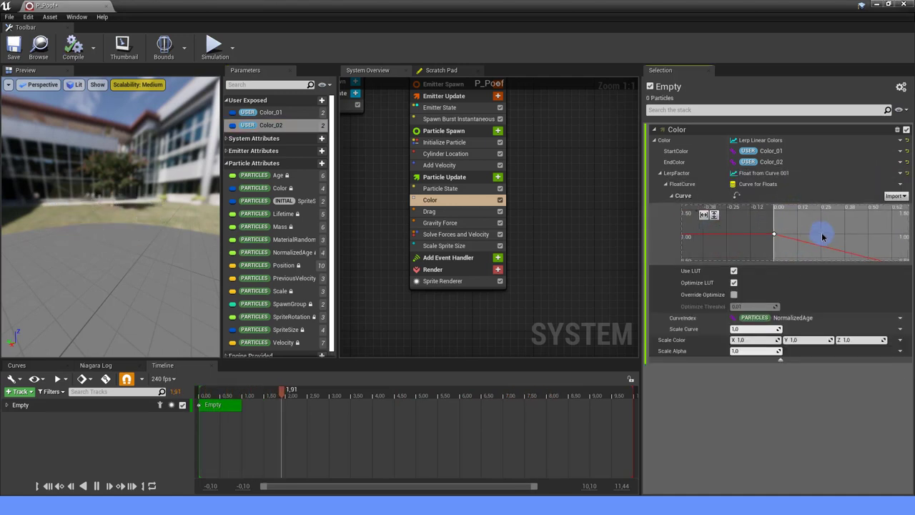
key("f")
right_click_drag(356, 135, 418, 210)
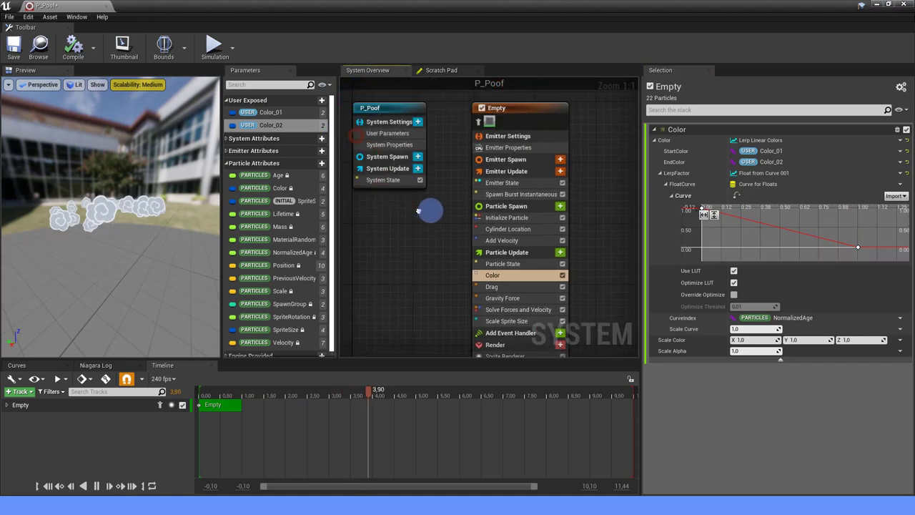
Select the P_Poof system and set Color_01 to cyan.
left_click(399, 102)
left_click(286, 112)
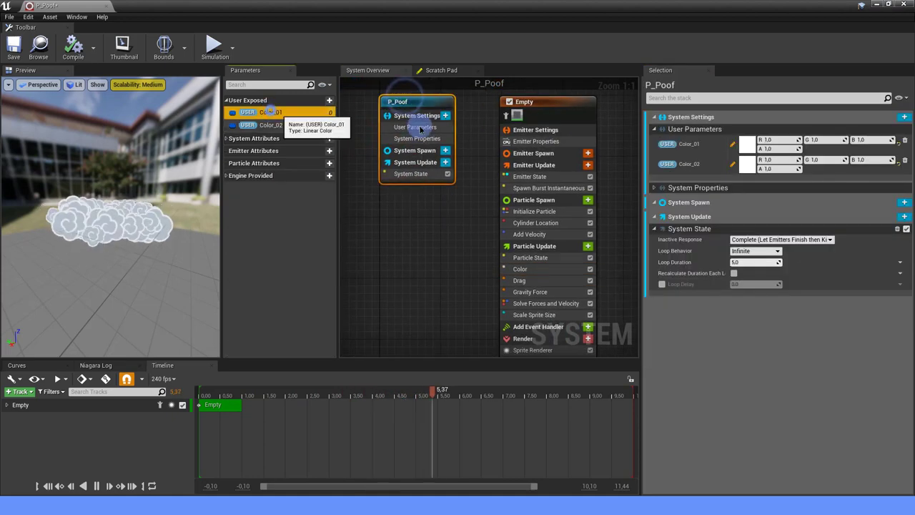
left_click(748, 146)
mouse_move(599, 227)
left_mouse_down()
mouse_move(554, 204)
mouse_move(551, 227)
left_mouse_up()
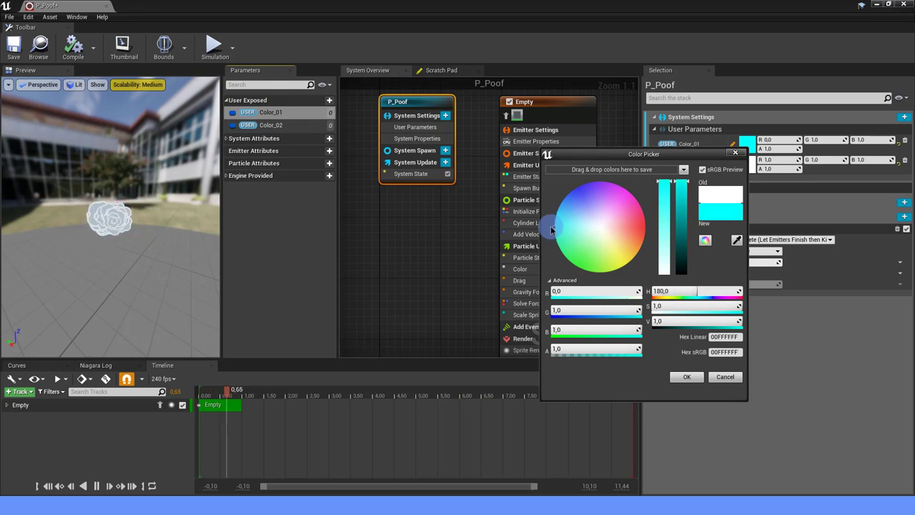
left_click(686, 376)
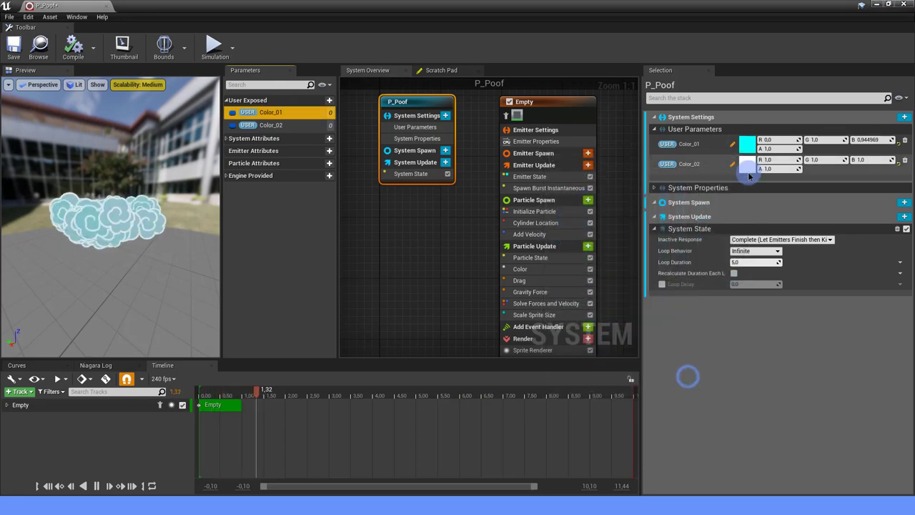
Set Color_02 to a dark, saturated blue.
left_click(747, 165)
left_click(584, 241)
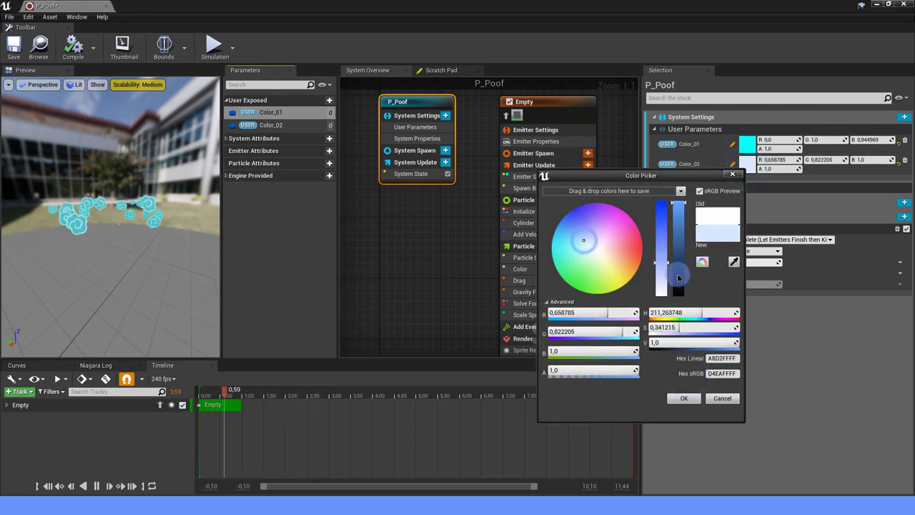
left_click_drag(678, 272, 679, 285)
left_click(576, 236)
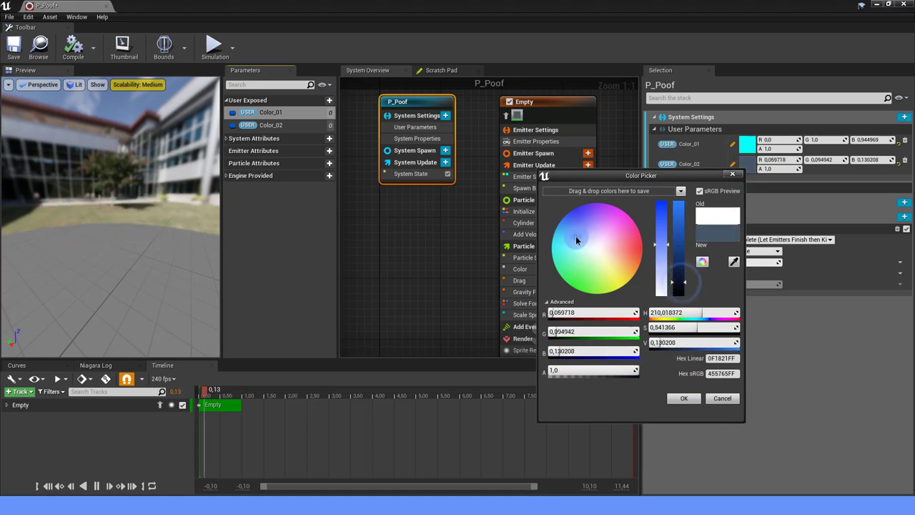
left_click(690, 400)
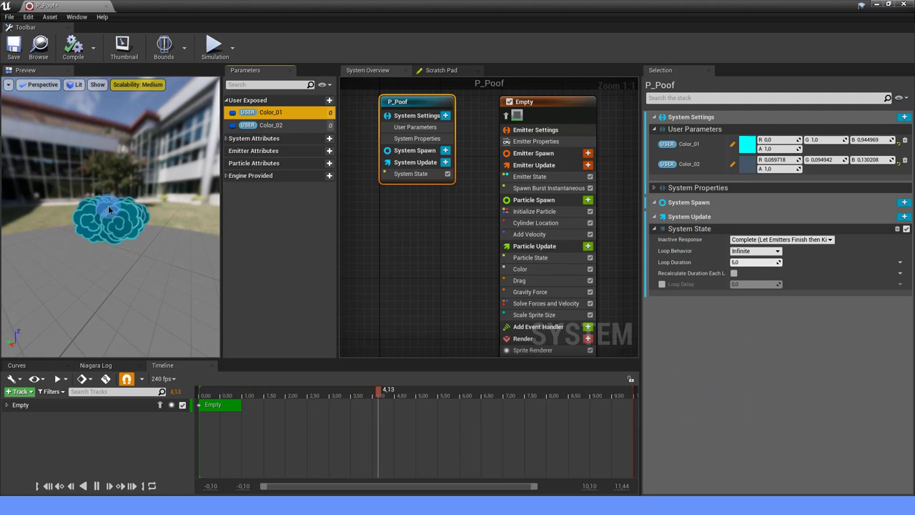
Set the LerpFactor curve's first key value to 0 and its last key value to 1.
right_click_drag(472, 251, 441, 226)
left_click(494, 245)
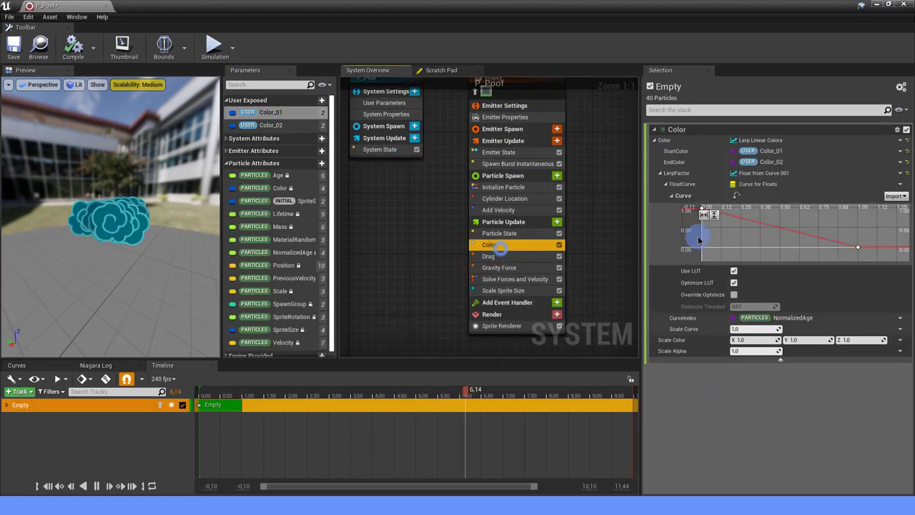
scroll(699, 241, "down", 2)
right_click_drag(736, 221, 798, 216)
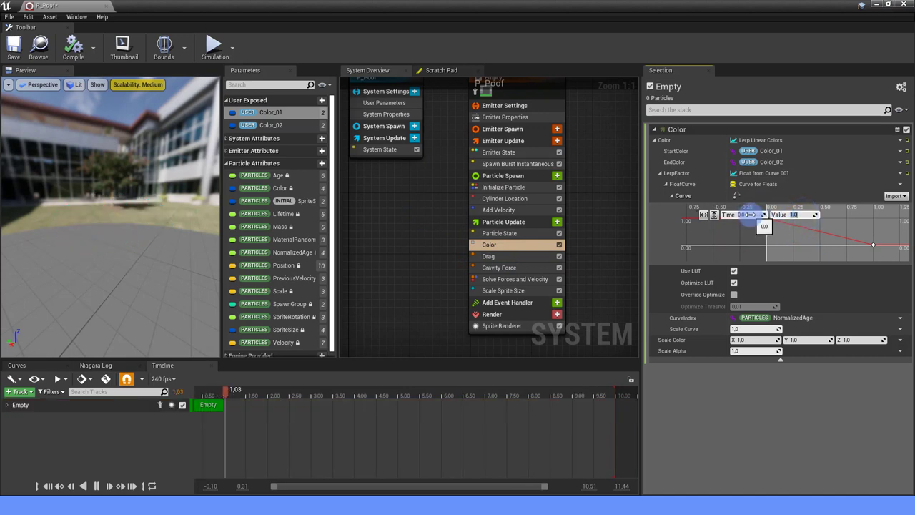
type("0")
key("Return")
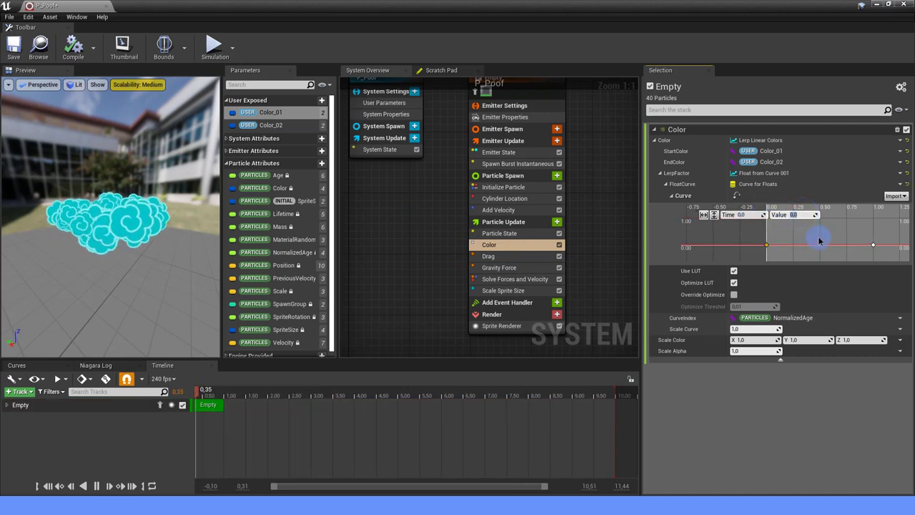
left_click(873, 245)
left_click(793, 214)
type("1")
key("Return")
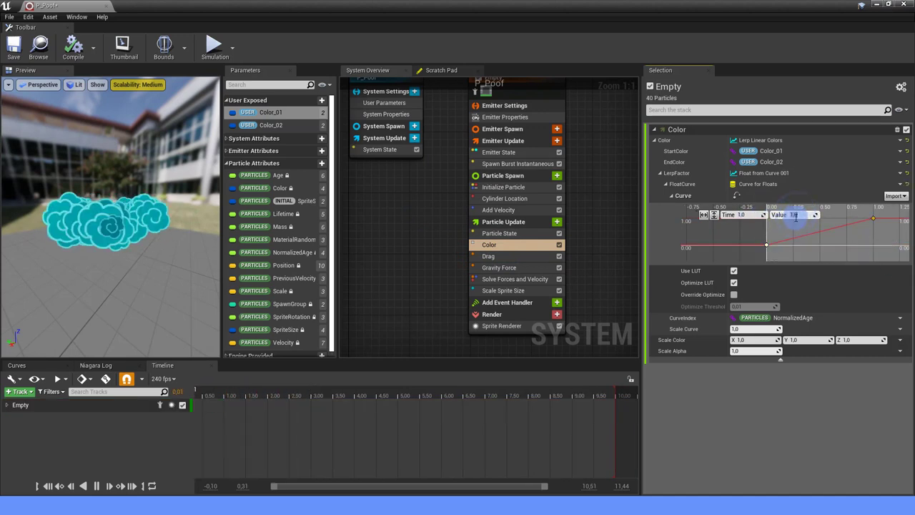
left_click(747, 237)
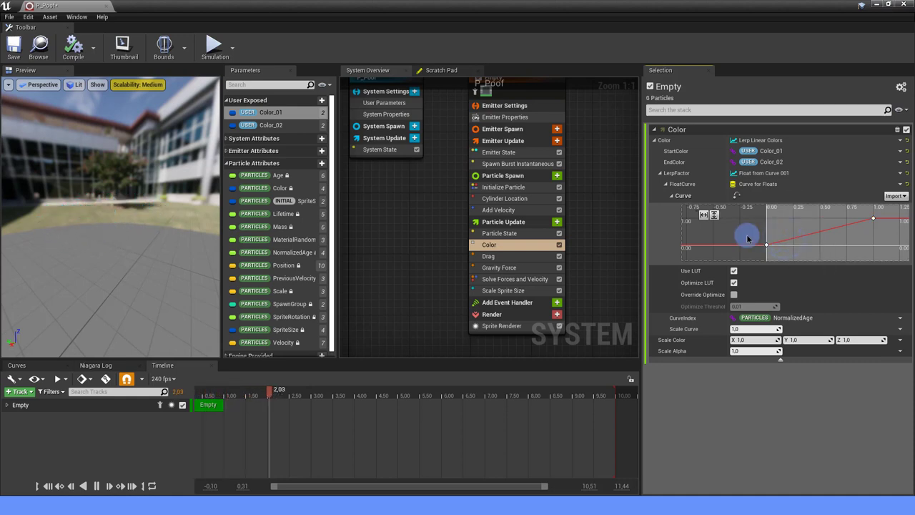
Move the right curve key to time 0.5 and give both keys Auto interpolation.
right_click_drag(836, 206, 841, 225)
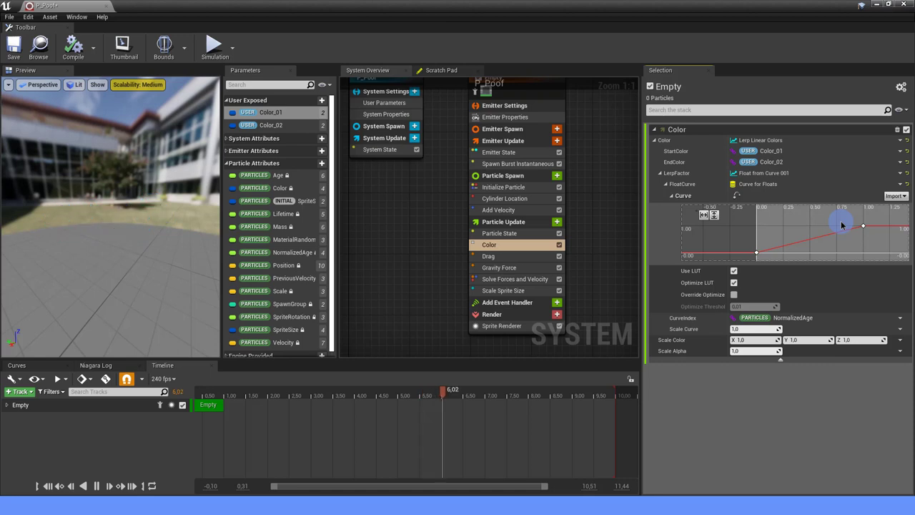
left_click(863, 226)
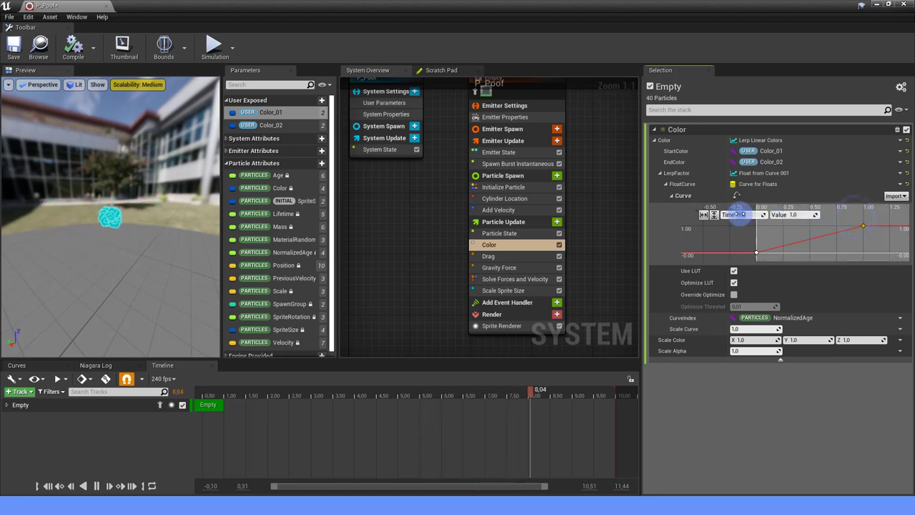
type("0.5")
key("Return")
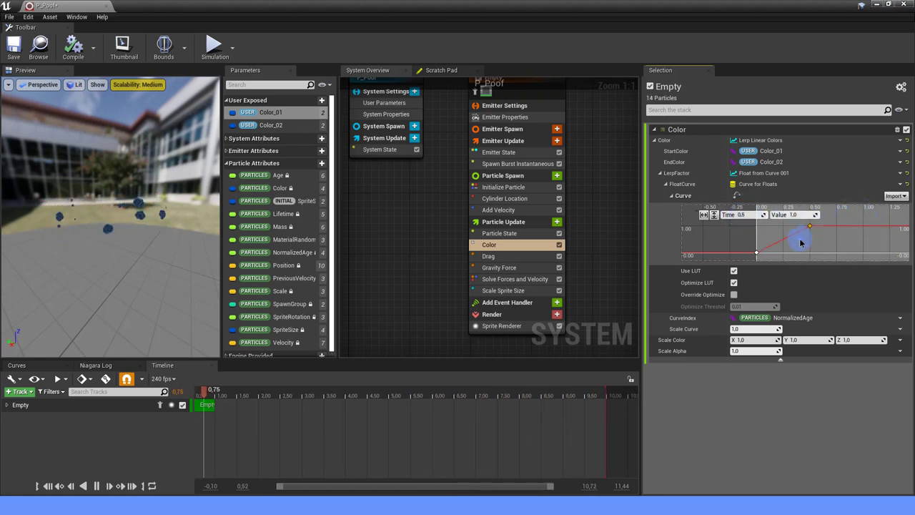
left_click_drag(747, 221, 821, 259)
right_click(811, 241)
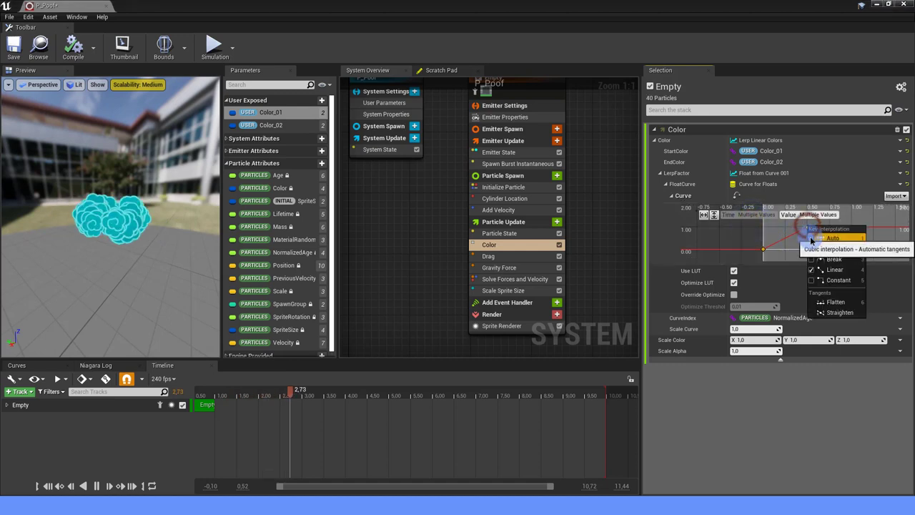
left_click(812, 240)
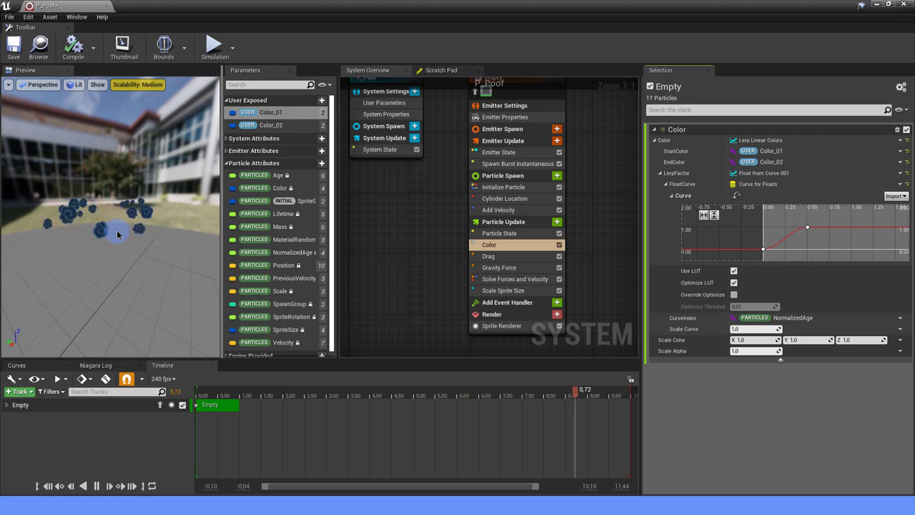
Add Dynamic Material Parameters to Particle Update with Param2, Param3 and Param4 disabled.
left_click(435, 259)
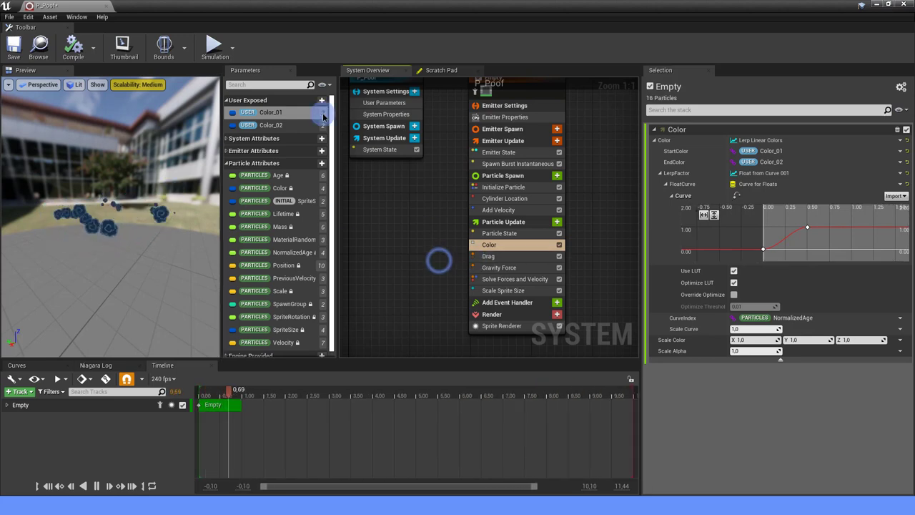
left_click(556, 222)
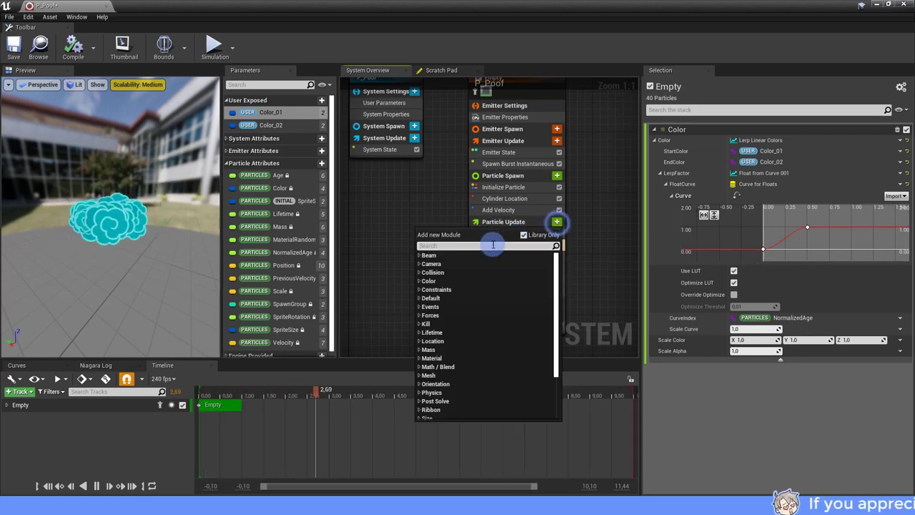
type("DYJNA")
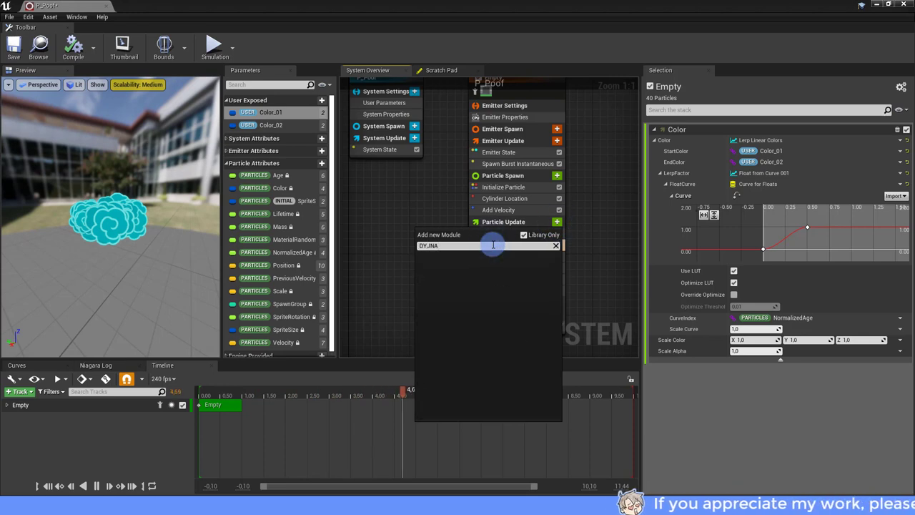
left_click(457, 263)
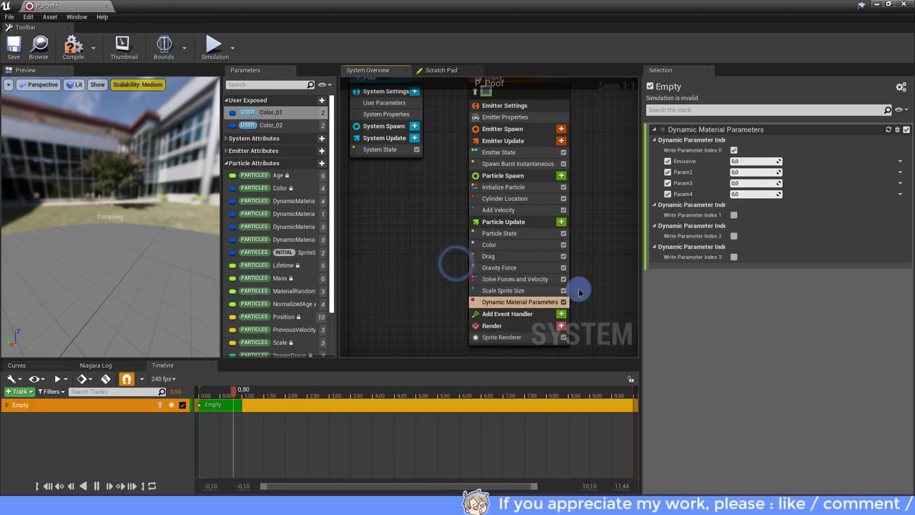
left_click(668, 194)
left_click(667, 183)
left_click(668, 172)
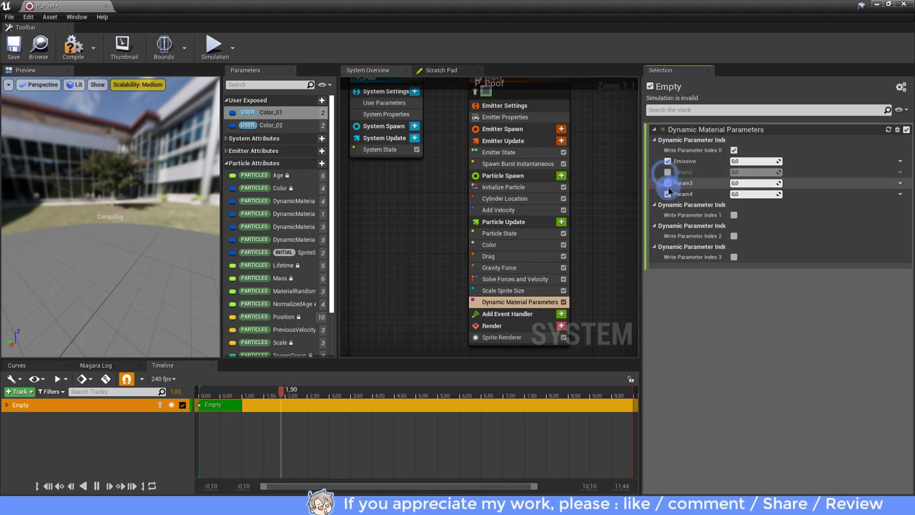
Drive Emissive with a Float from Curve and add a key on it.
left_click(899, 161)
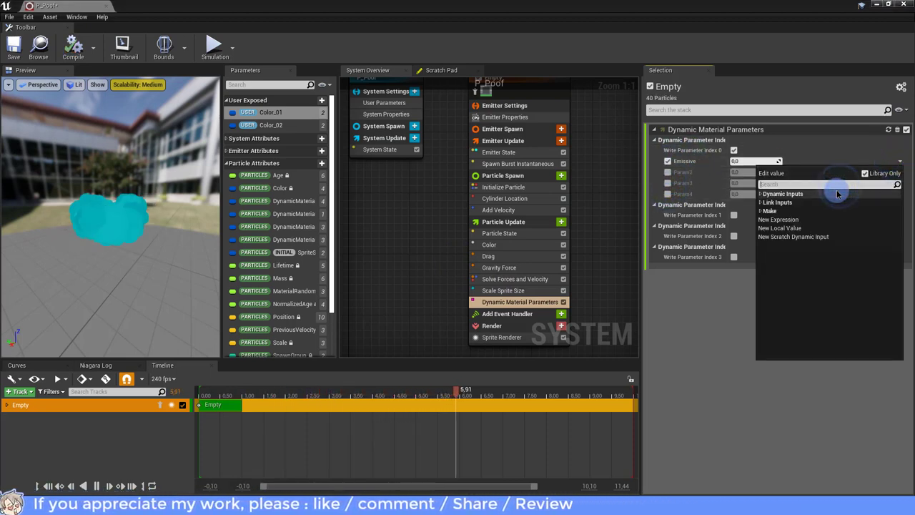
type("CURVE")
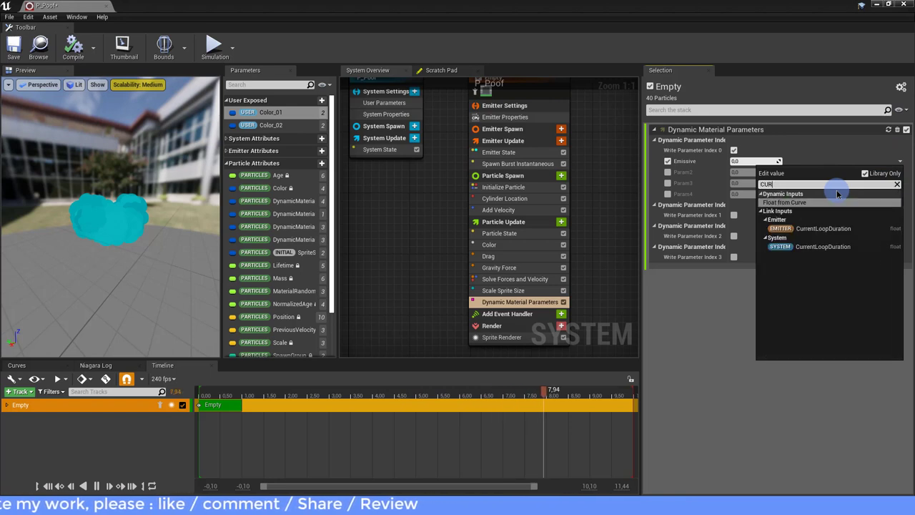
left_click(807, 203)
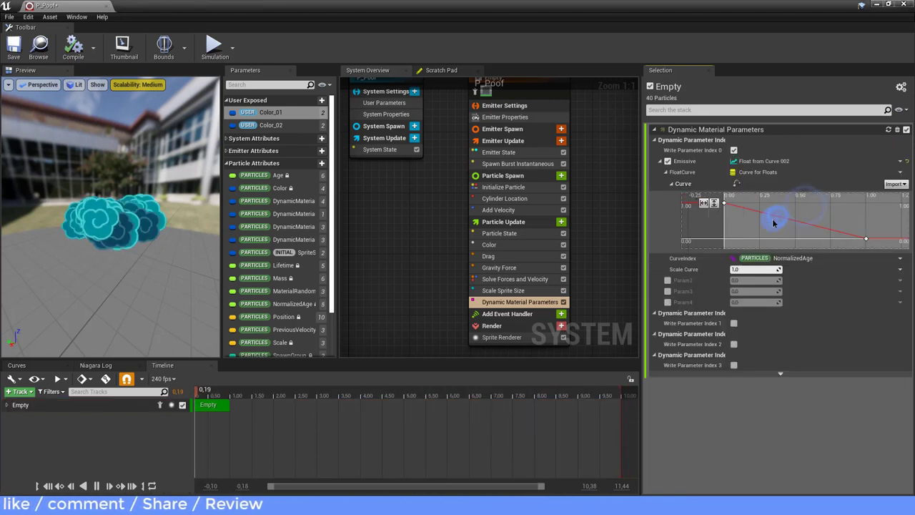
double_click(837, 227)
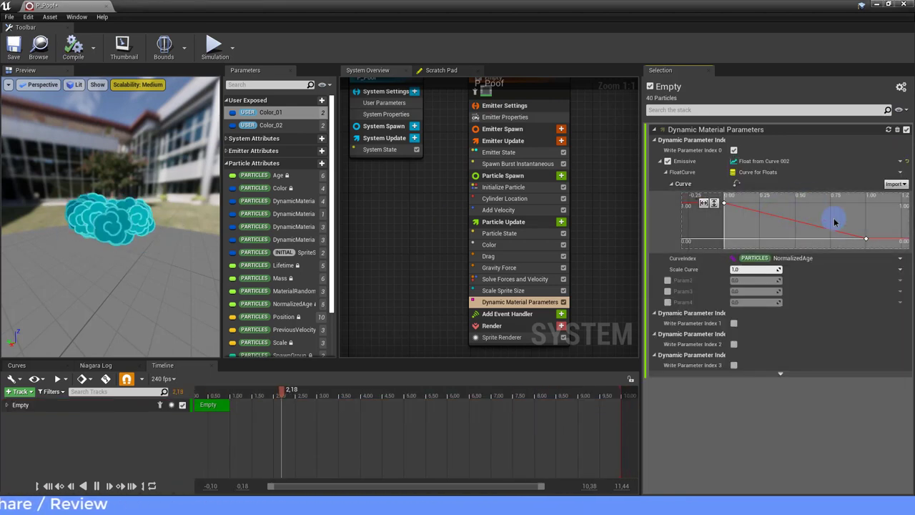
left_click_drag(838, 227, 886, 255)
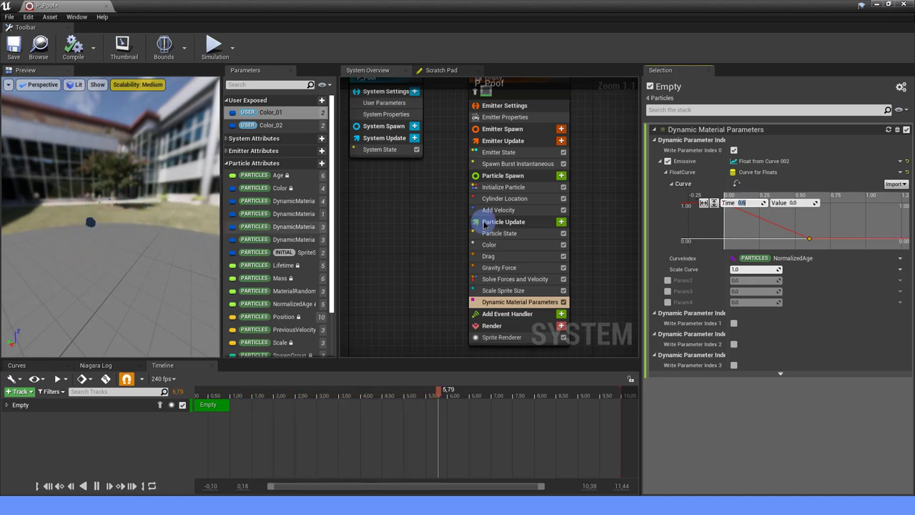
Adjust the Emissive curve's end key and give the keys Auto interpolation.
left_click(760, 219)
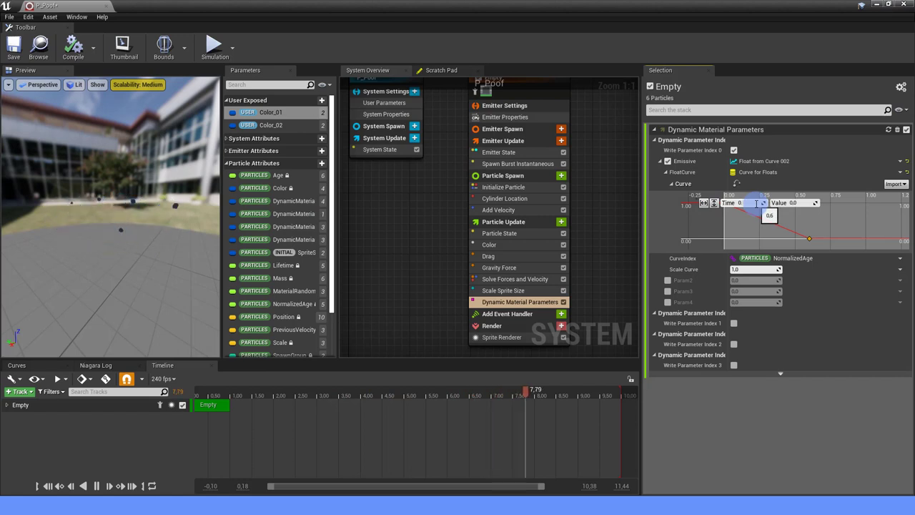
key("f")
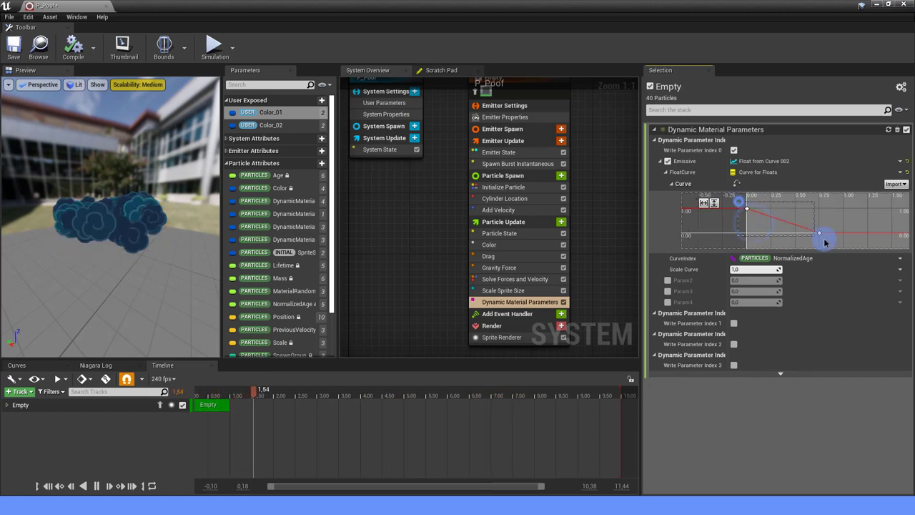
right_click(817, 236)
left_click(837, 243)
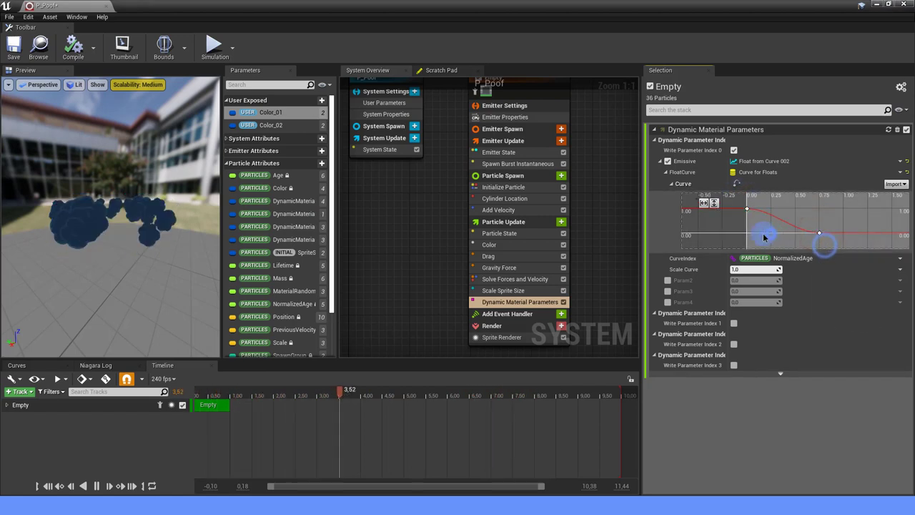
Tilt the preview to view the dark blue puffs and scroll through the Parameters panel.
mouse_move(188, 226)
left_mouse_down()
mouse_move(144, 184)
mouse_move(122, 245)
left_mouse_up()
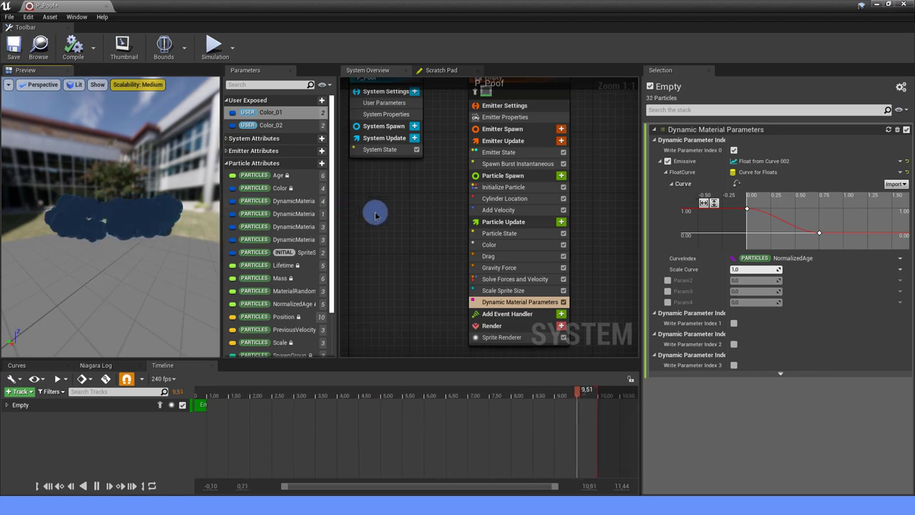
right_click_drag(436, 242, 420, 229)
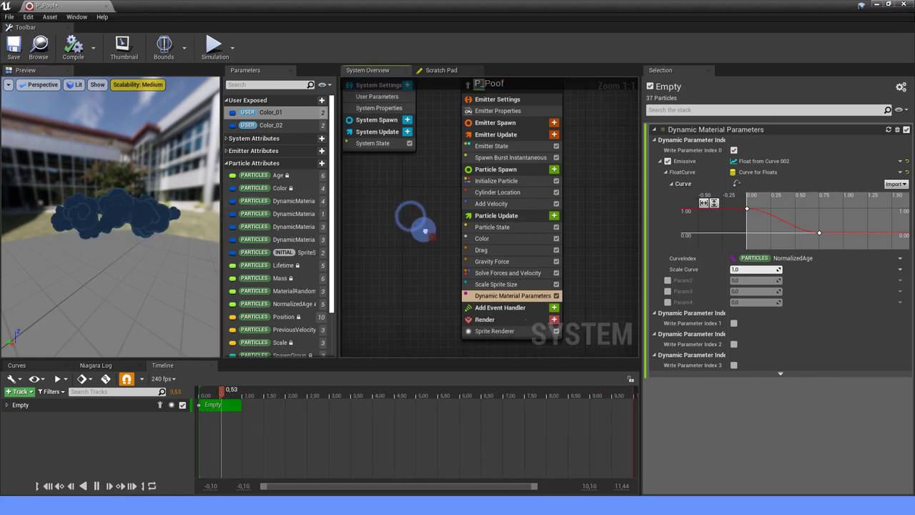
left_click(322, 163)
left_click(404, 155)
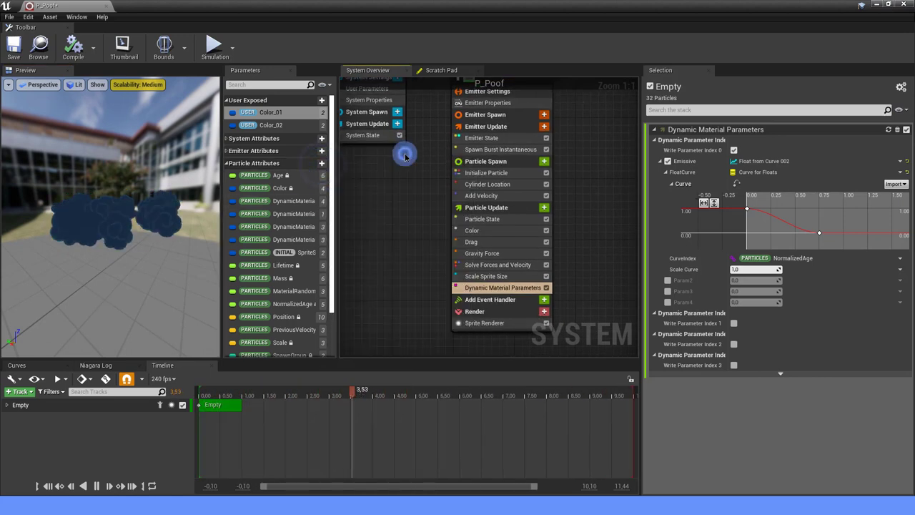
scroll(322, 256, "down", 3)
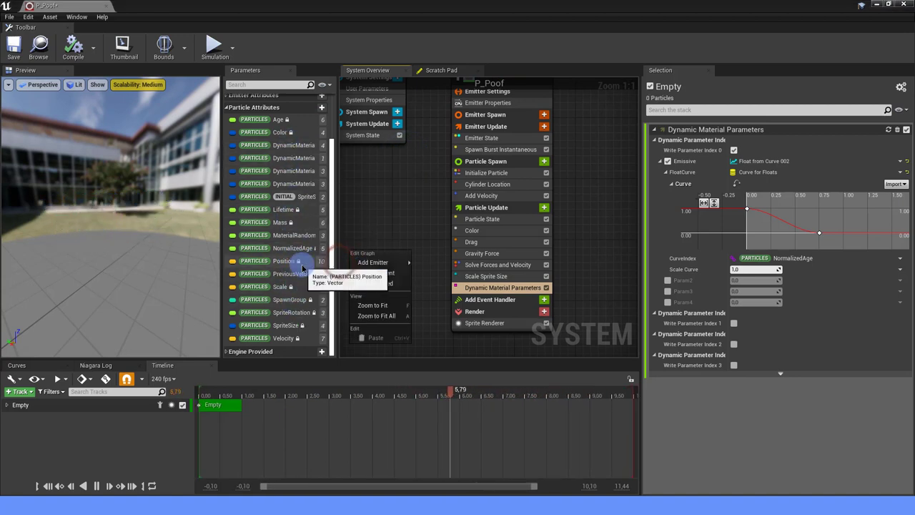
Add a Set SpriteRotation step after Particle State, valued as Add Float with SpriteRotation as input A.
left_click(288, 288)
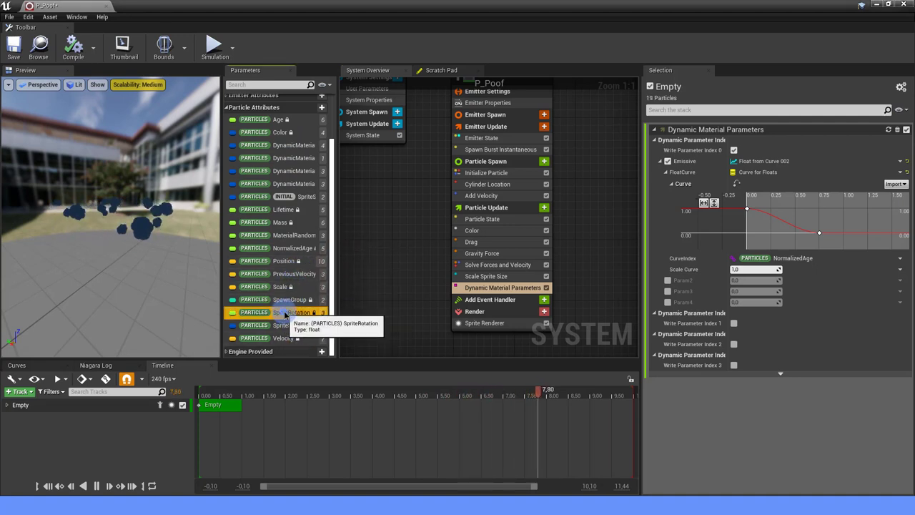
left_click_drag(285, 316, 484, 223)
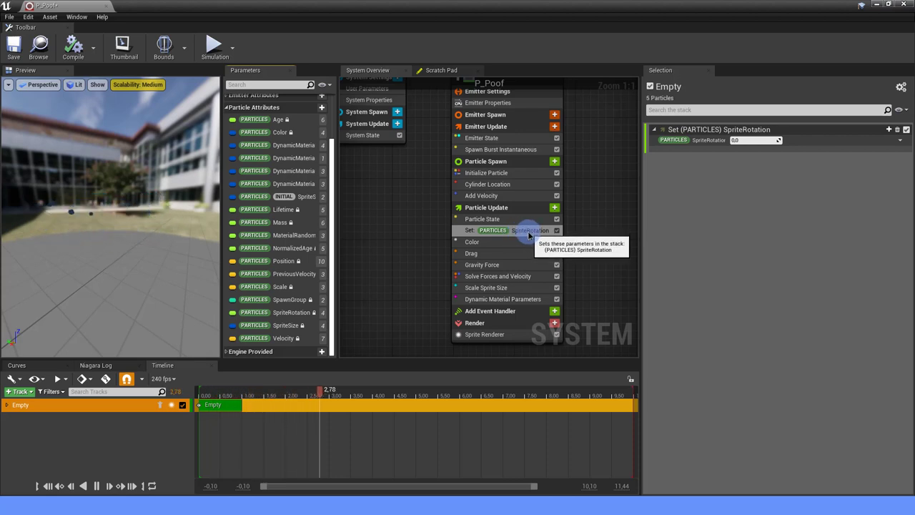
left_click(900, 140)
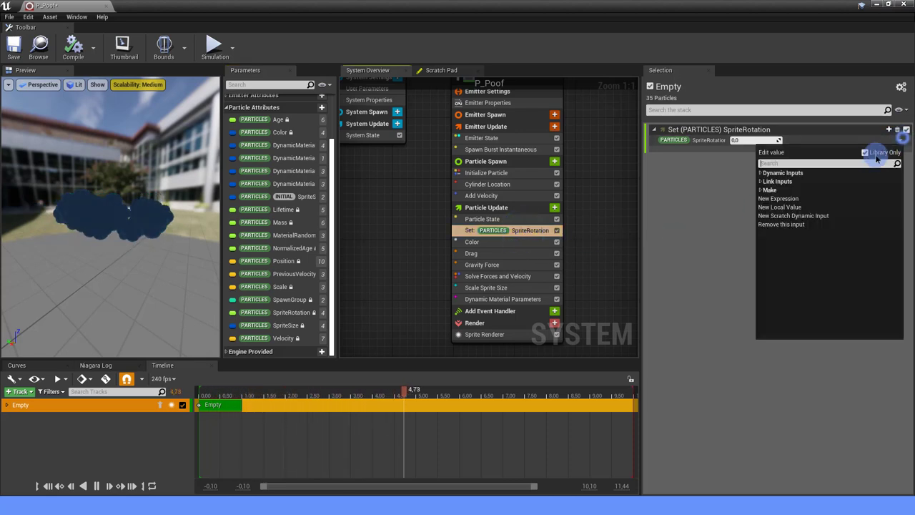
type("add float")
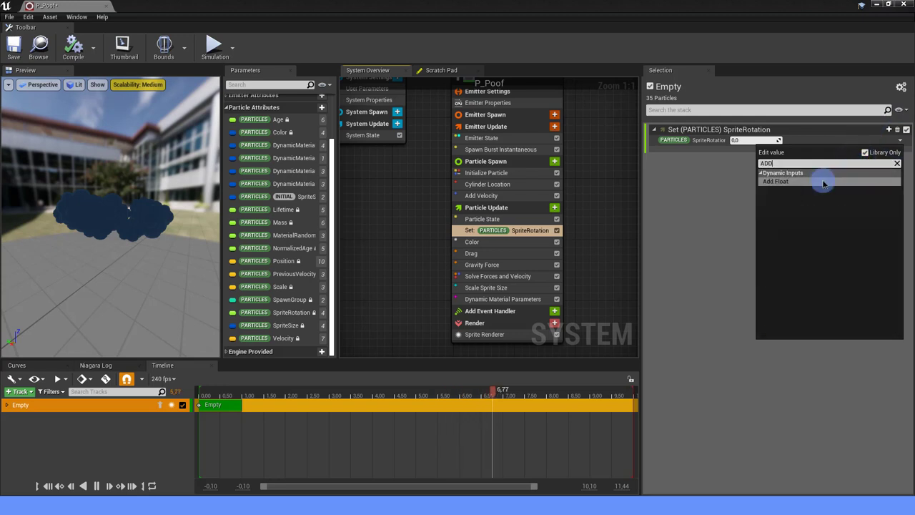
left_click(821, 180)
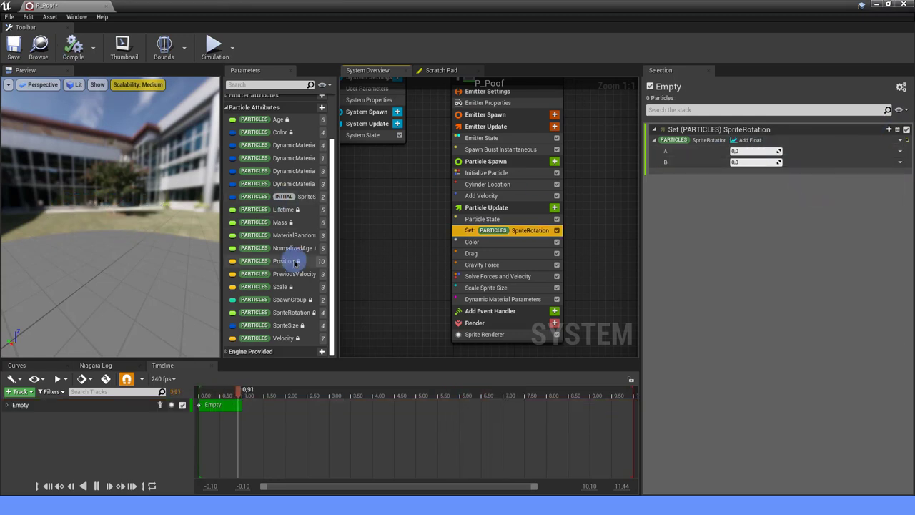
left_click_drag(290, 314, 744, 151)
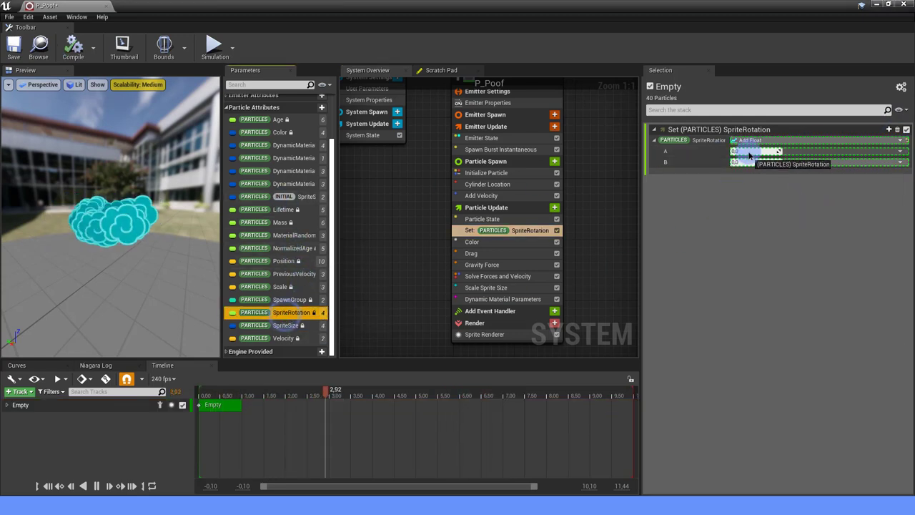
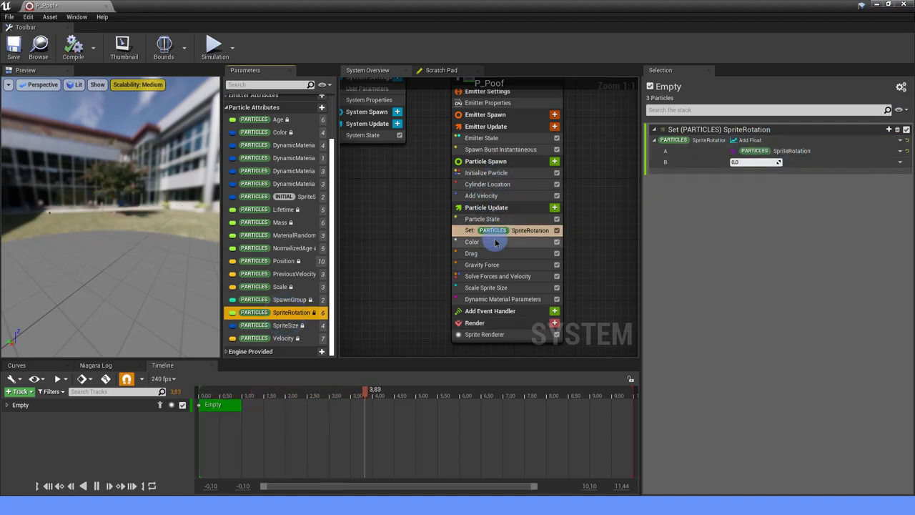
Drive SpriteRotation's Add input B with Float from Curve keyed 4 to 0, using Auto interpolation.
left_click(899, 165)
type("CURVE")
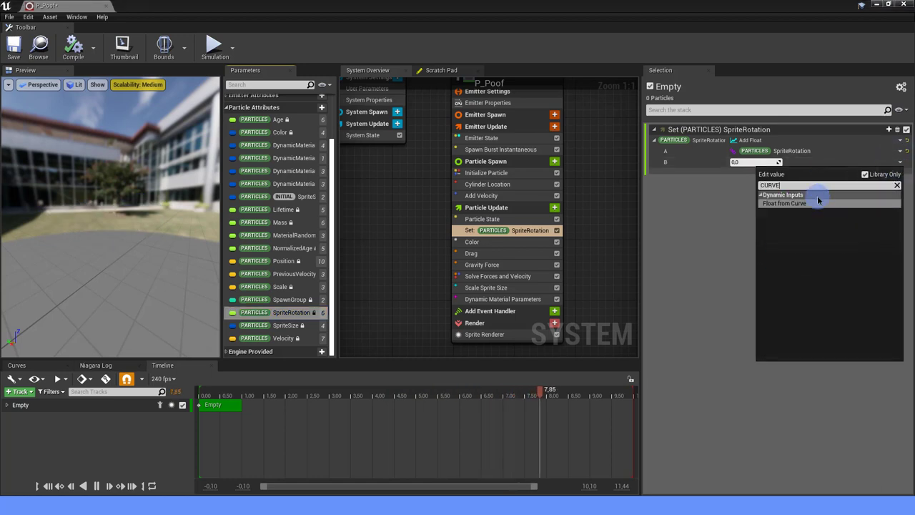
left_click(815, 203)
left_click(755, 221)
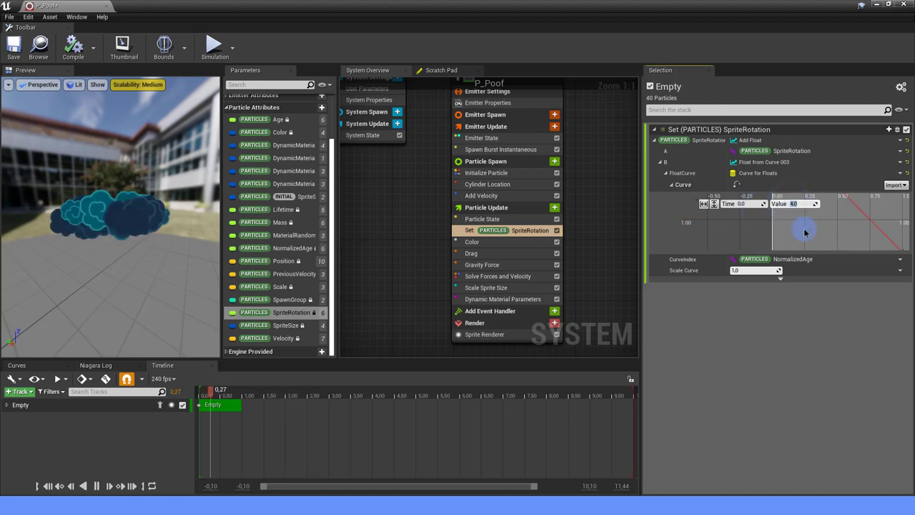
left_click(768, 201)
left_click(712, 205)
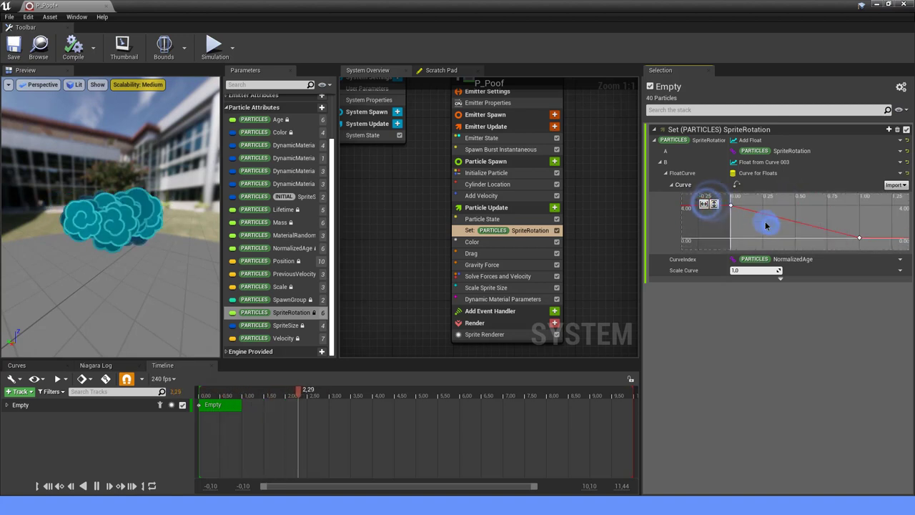
right_click(839, 236)
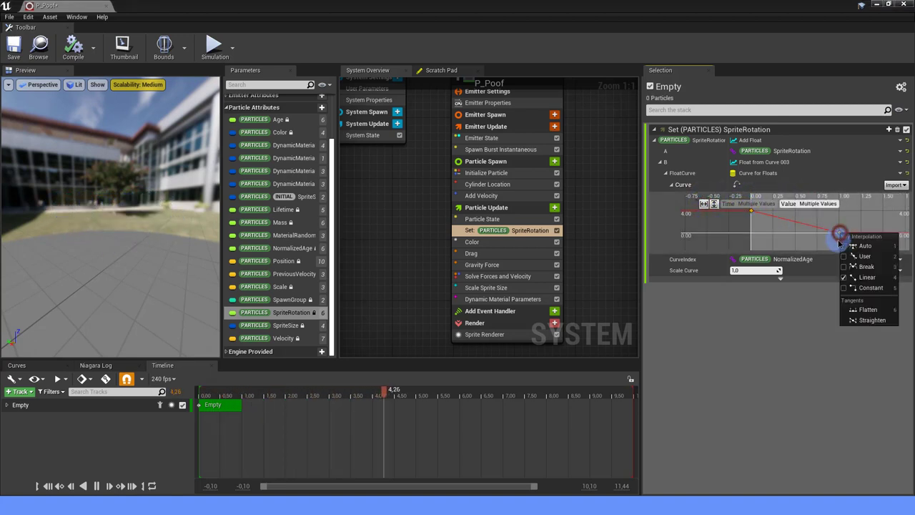
left_click(860, 248)
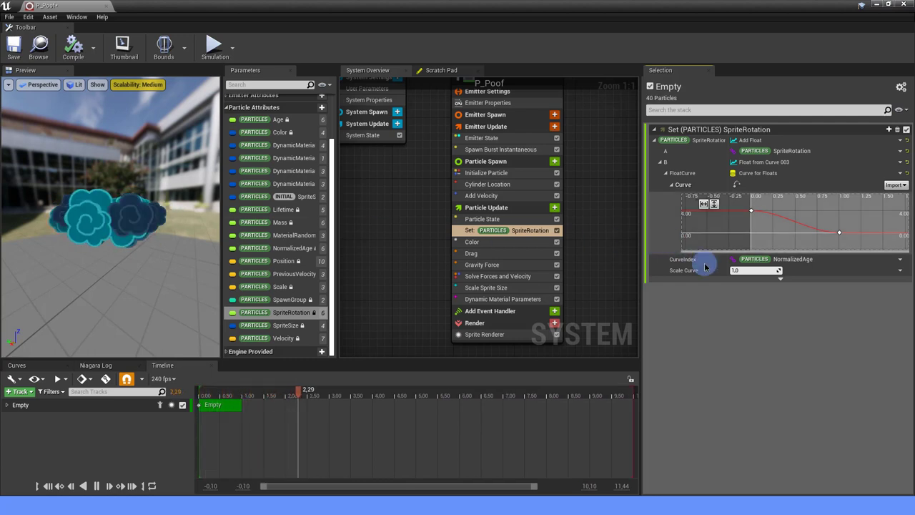
Set the rotation curve's Scale Curve to 3.0.
left_click(753, 271)
type("5")
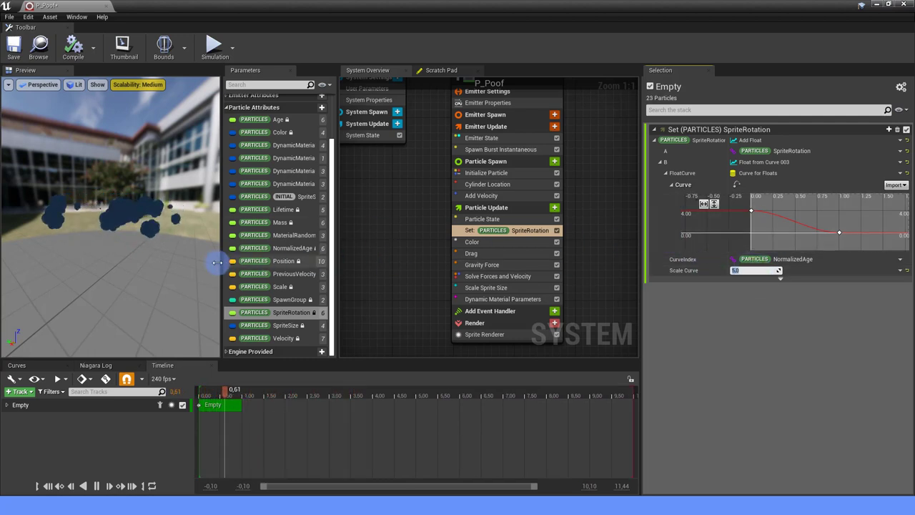
left_click(163, 230)
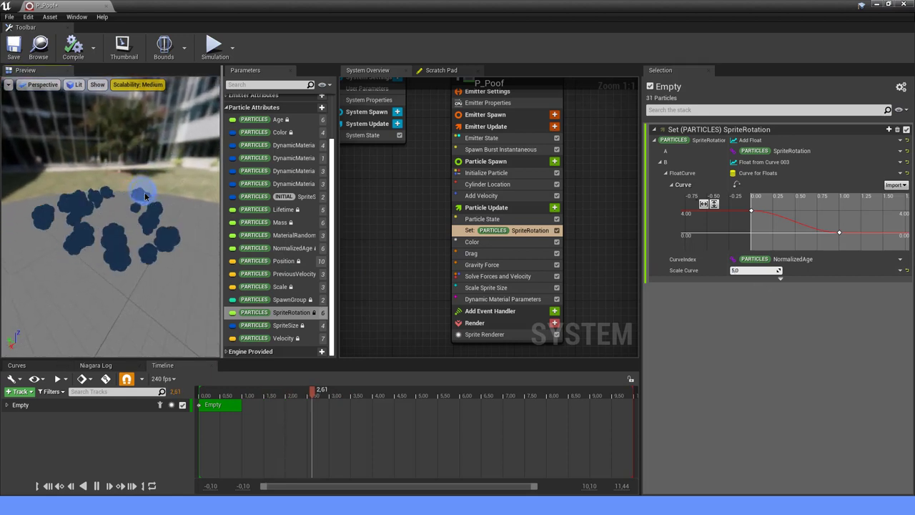
left_click(751, 271)
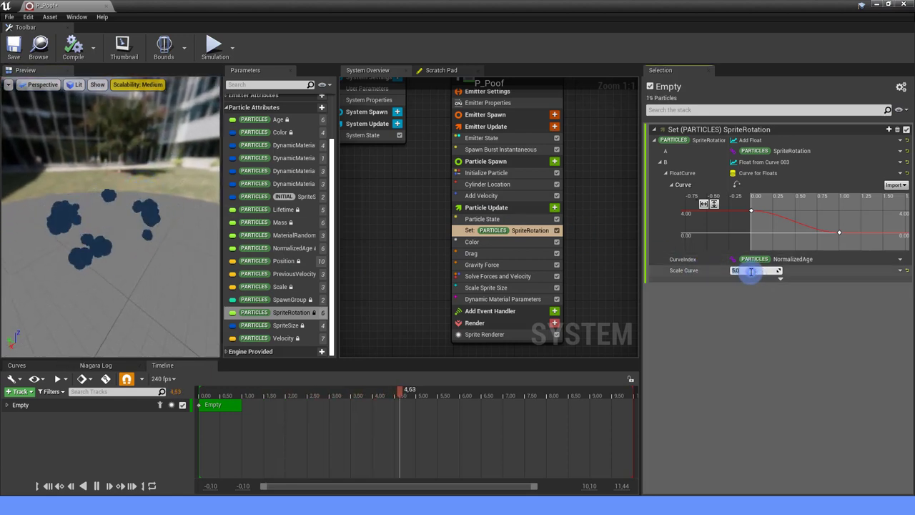
type("3")
key("Return")
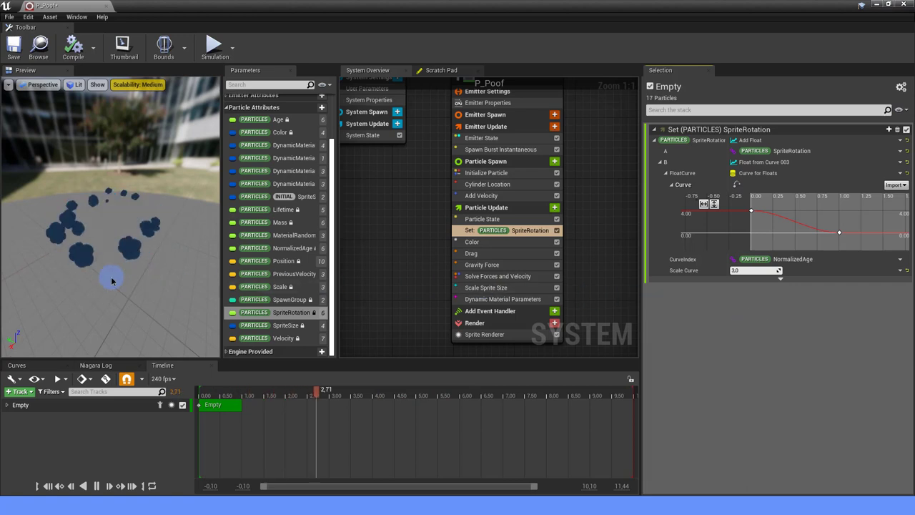
left_click_drag(114, 269, 109, 259)
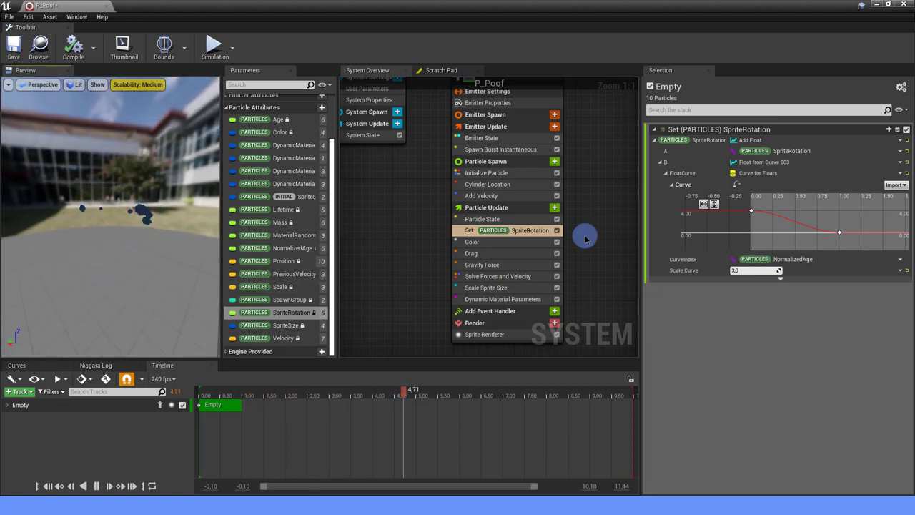
left_click(522, 243)
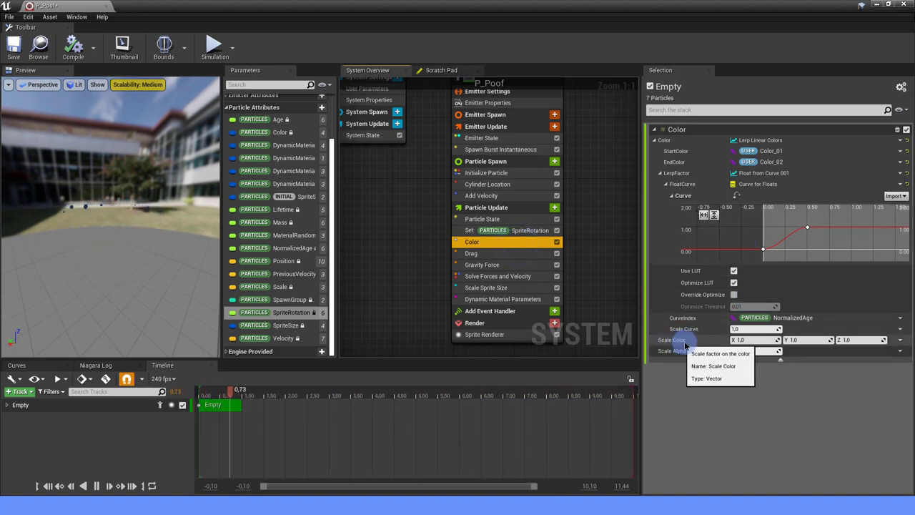
Set the Color module's Scale Color to Vector from Float, its Value driven by Float from Curve.
left_click(899, 340)
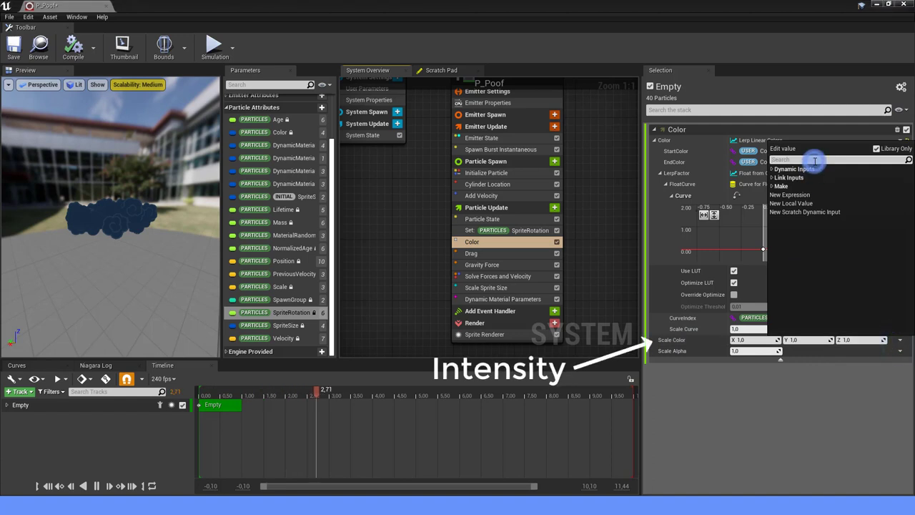
type("fl")
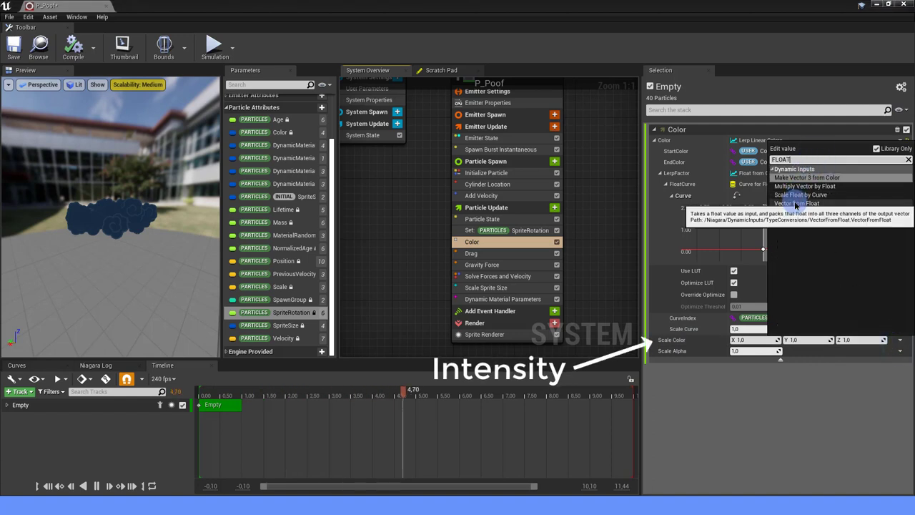
left_click(797, 203)
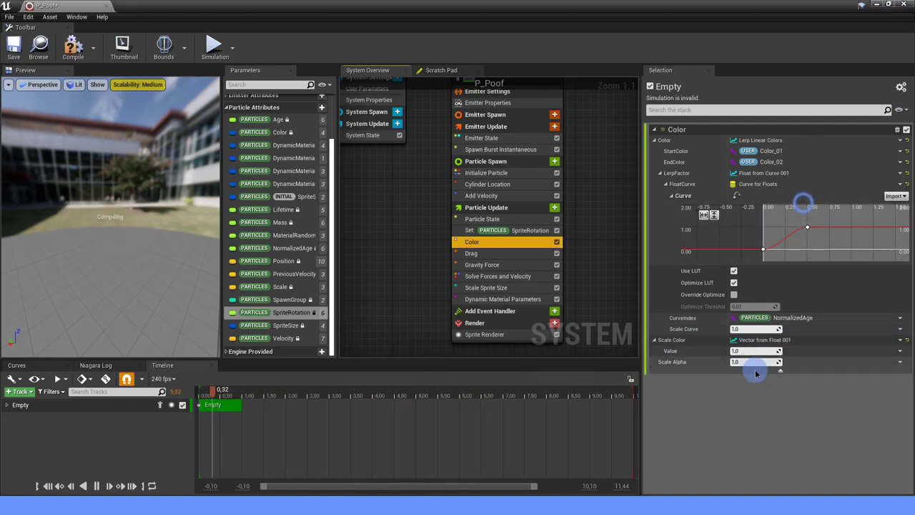
left_click(898, 351)
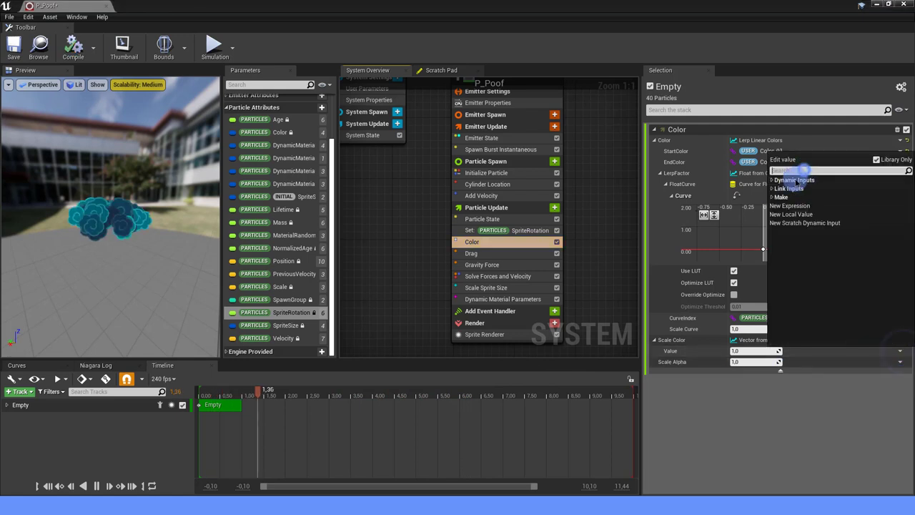
type("curv")
left_click(788, 191)
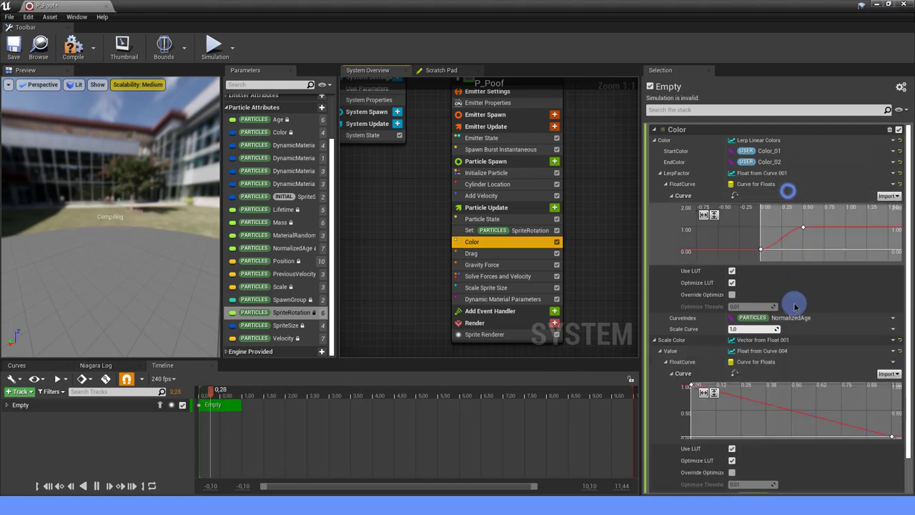
left_click(776, 400)
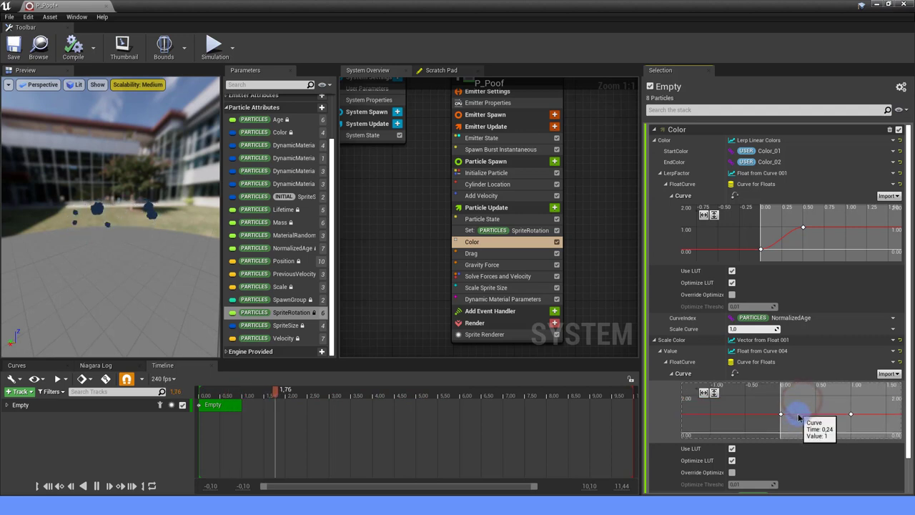
Add a Scale Color key at time 0.24, pull the end key earlier, and smooth the curve.
left_click(798, 415, "shift")
left_click_drag(791, 405, 813, 428)
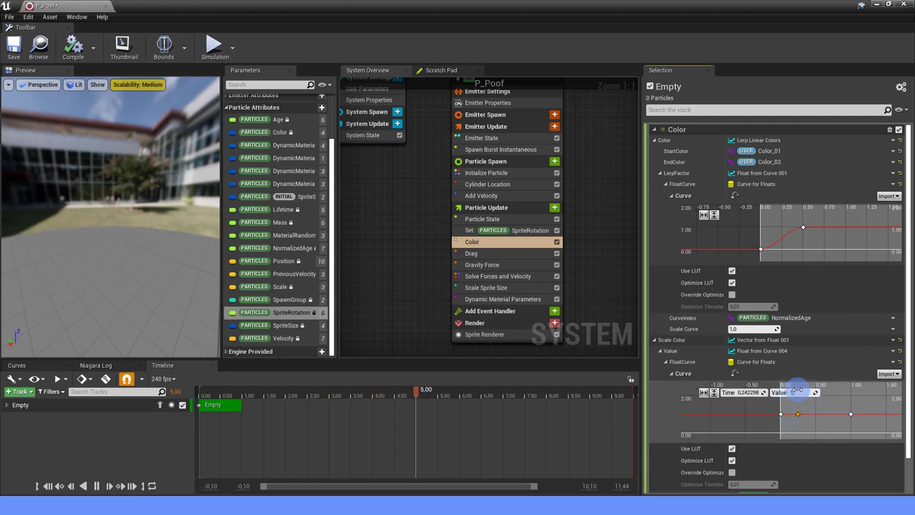
left_click(706, 396)
scroll(722, 386, "down", 1)
left_click(729, 374)
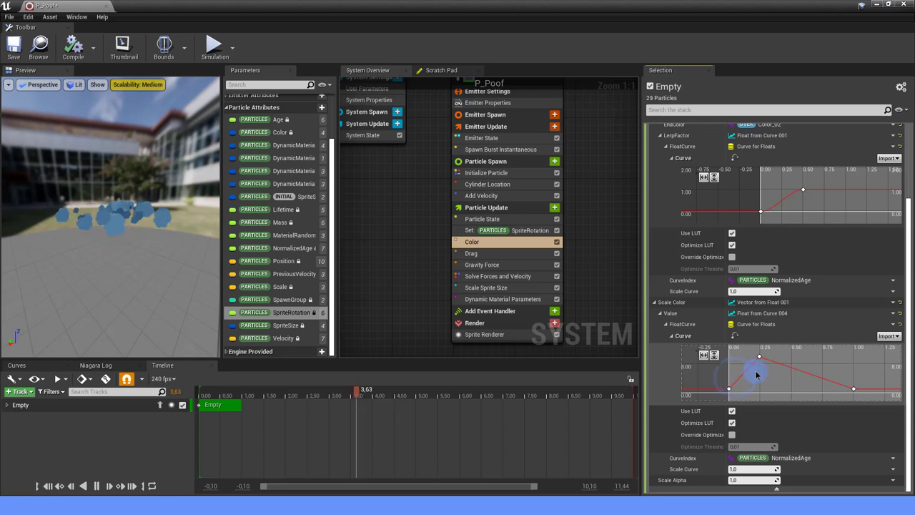
scroll(781, 368, "down", 2)
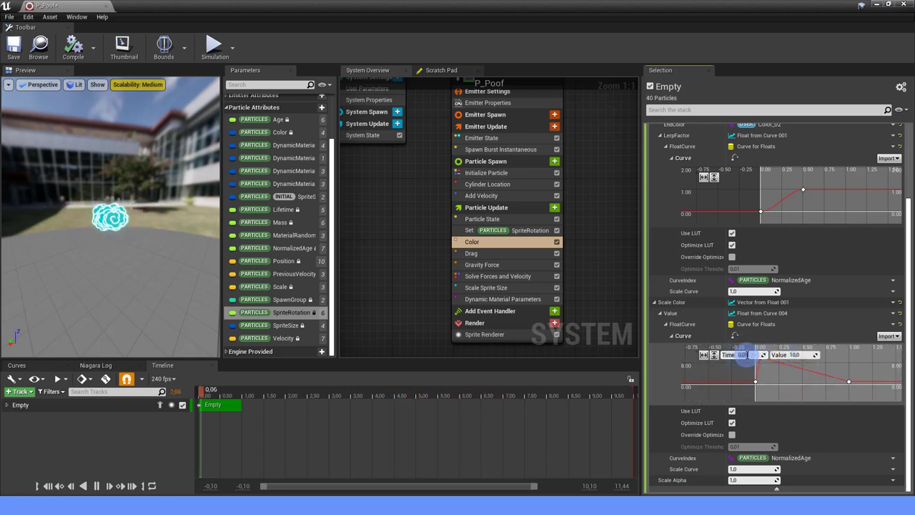
left_click(849, 381)
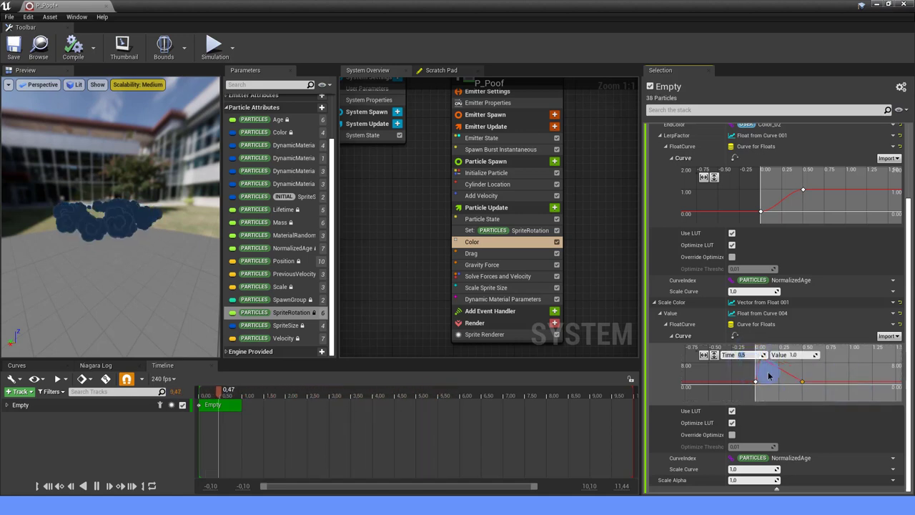
left_click_drag(849, 381, 802, 383)
right_click(799, 381)
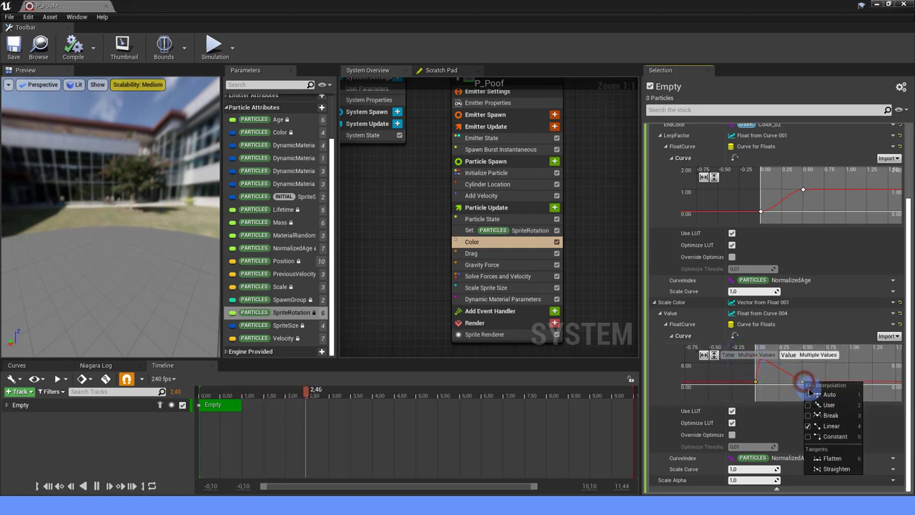
left_click(760, 383)
left_click_drag(784, 379, 772, 370)
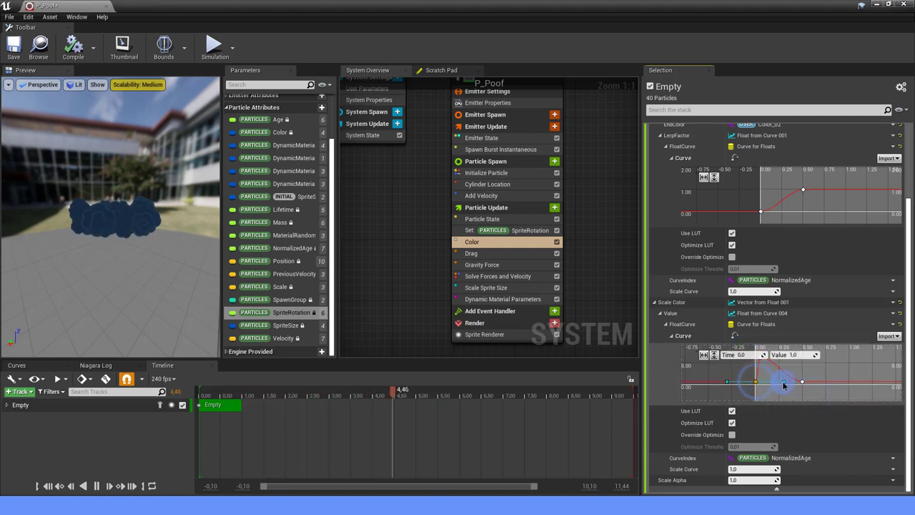
left_click(772, 373)
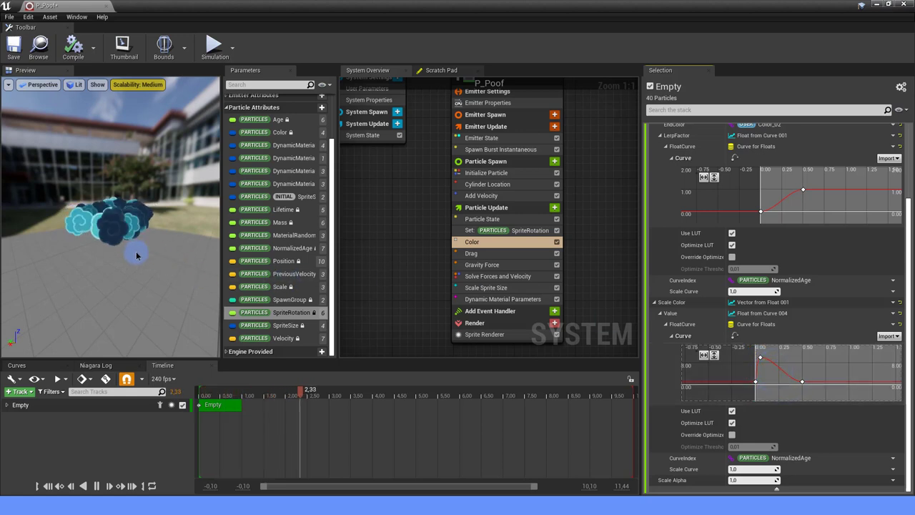
Move the Scale Color falloff key earlier to about time 0.35.
left_click_drag(134, 243, 129, 217)
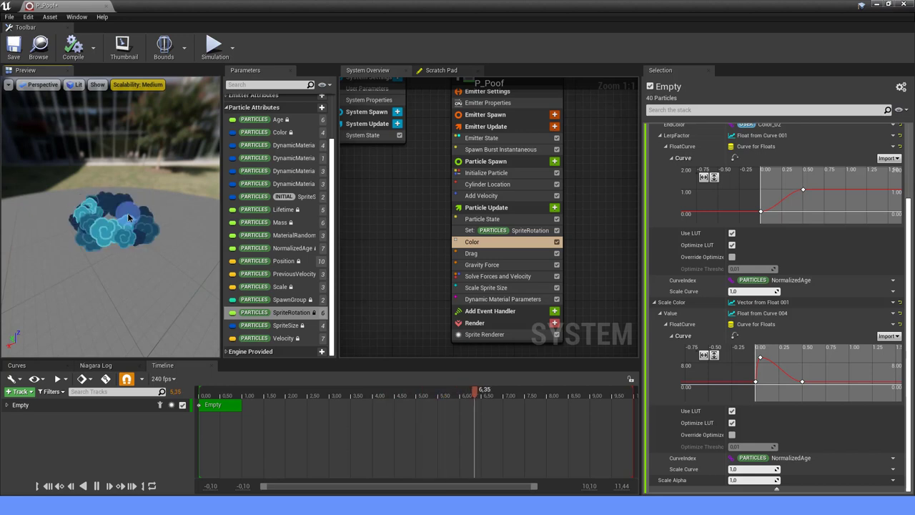
mouse_move(128, 213)
left_mouse_down()
mouse_move(127, 225)
mouse_move(141, 225)
left_mouse_up()
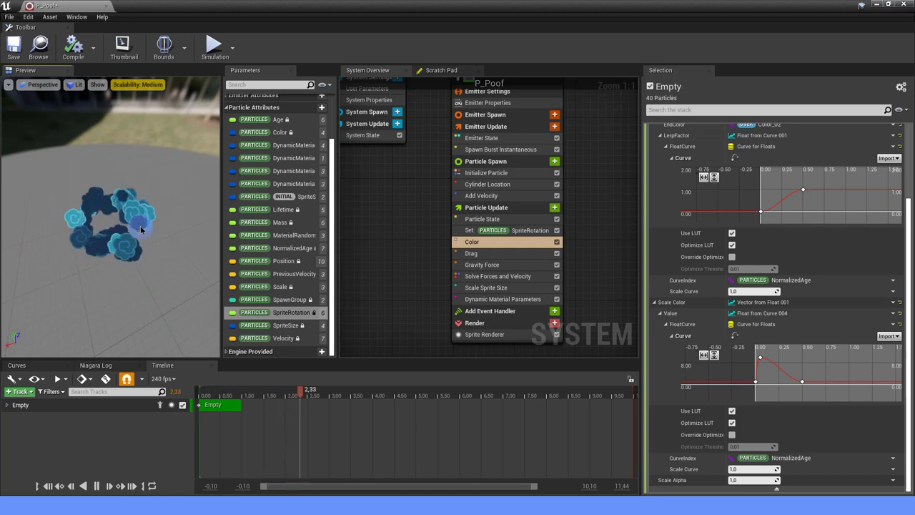
left_click_drag(141, 229, 140, 238)
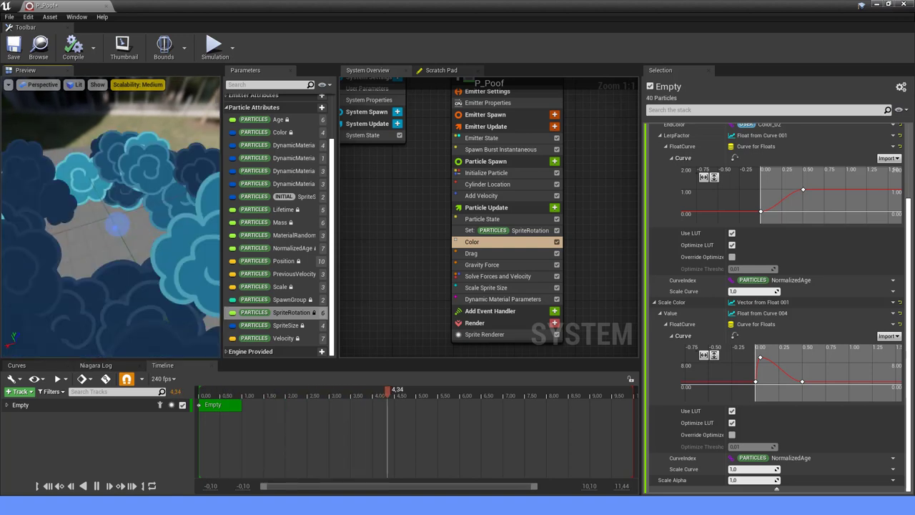
left_click(802, 381)
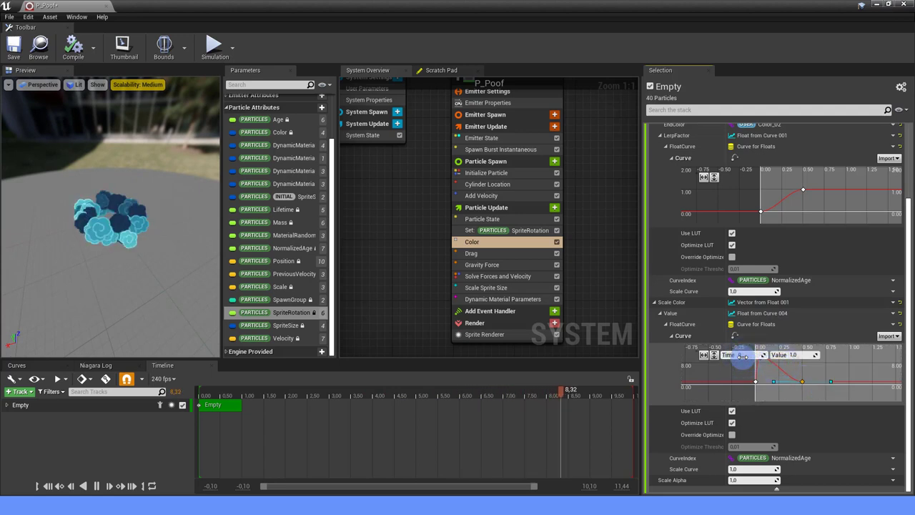
left_click_drag(743, 355, 268, 348)
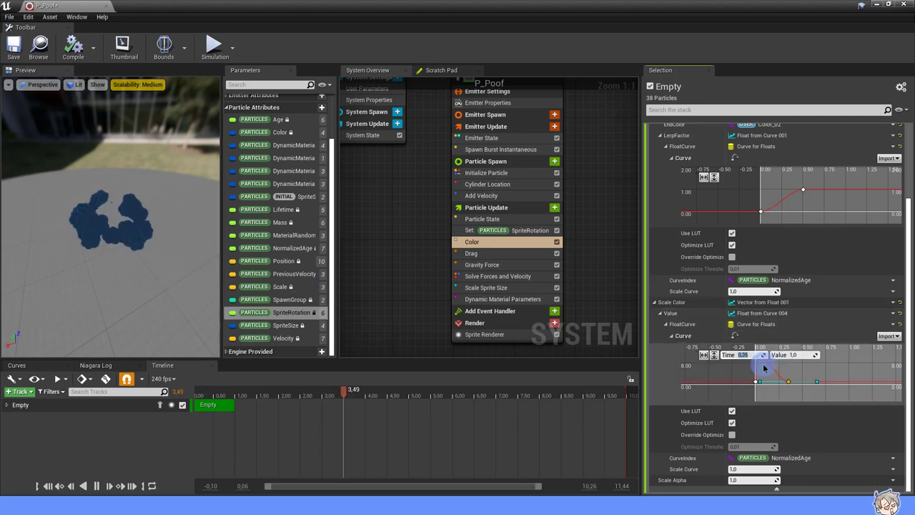
mouse_move(764, 368)
left_mouse_down()
mouse_move(753, 364)
mouse_move(760, 357)
left_mouse_up()
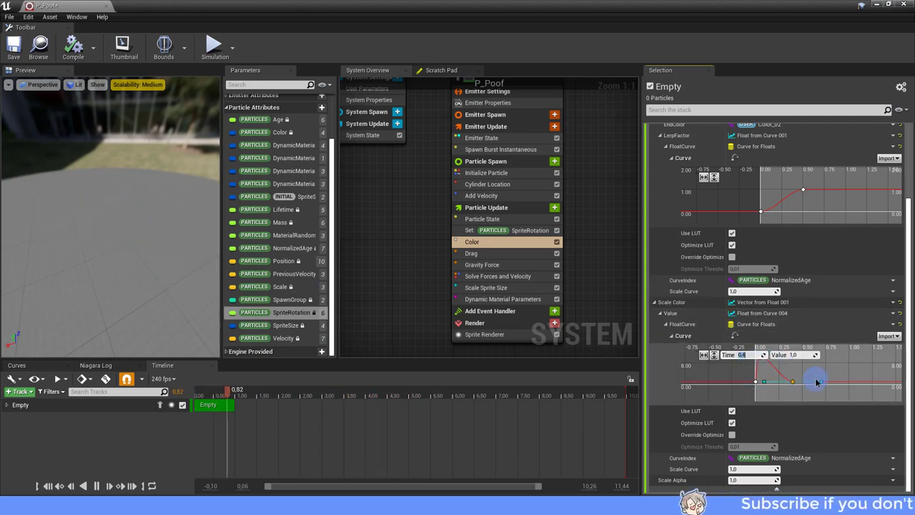
Save P_Poof, then set the Scale Color peak key to Time 0,05 and Value 5.
left_click(12, 54)
left_click(760, 359)
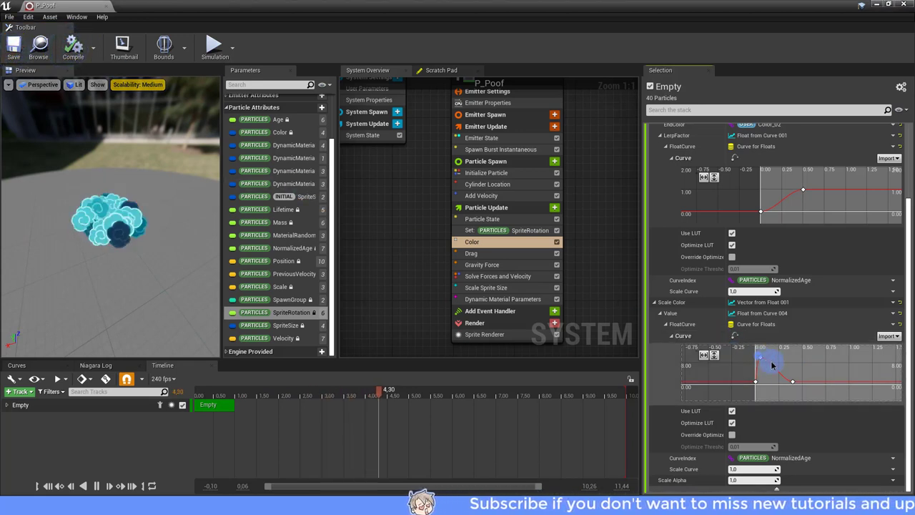
left_click_drag(772, 366, 793, 356)
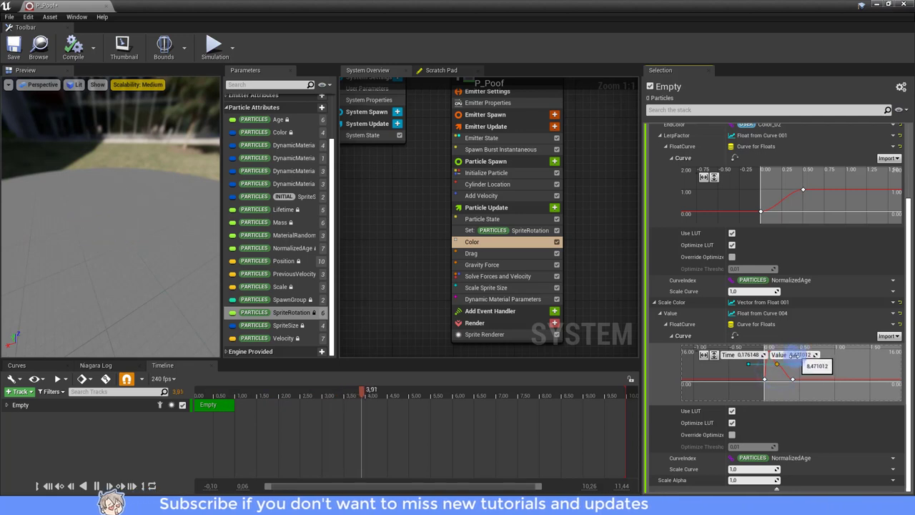
left_click(751, 356)
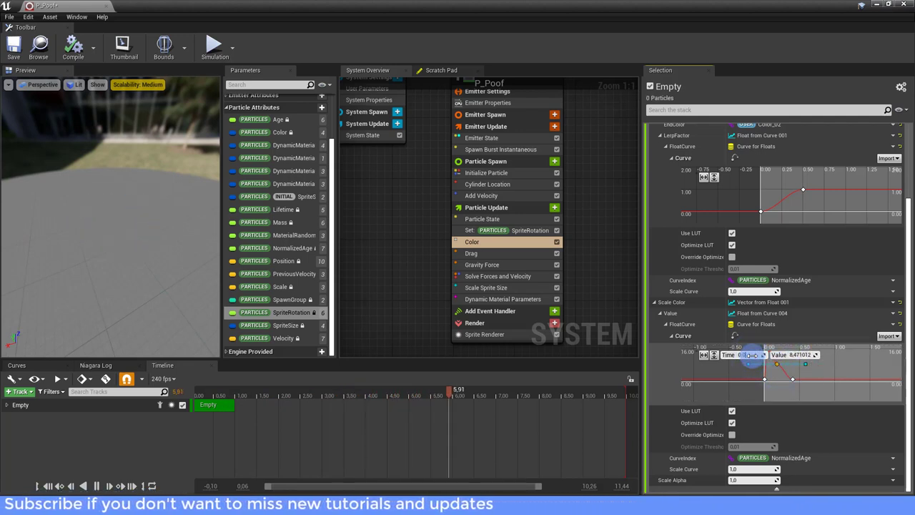
type("0,05")
left_click(802, 355)
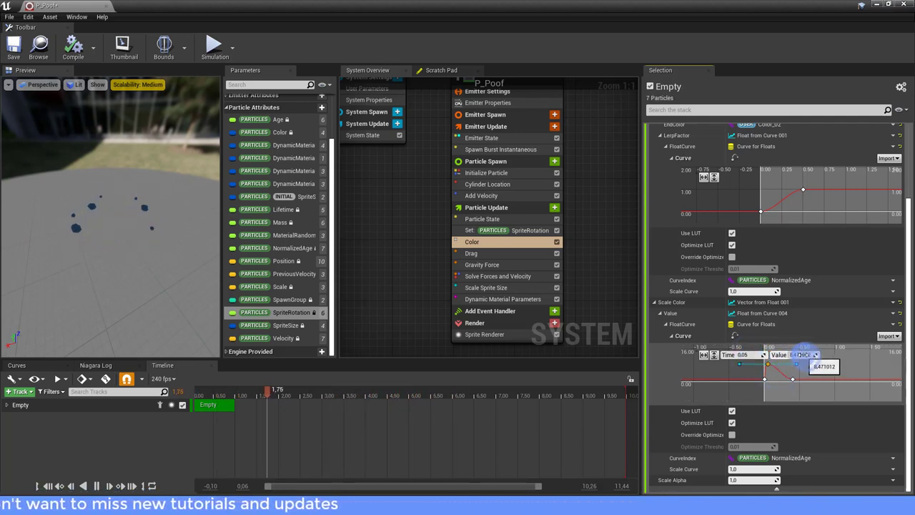
type("5")
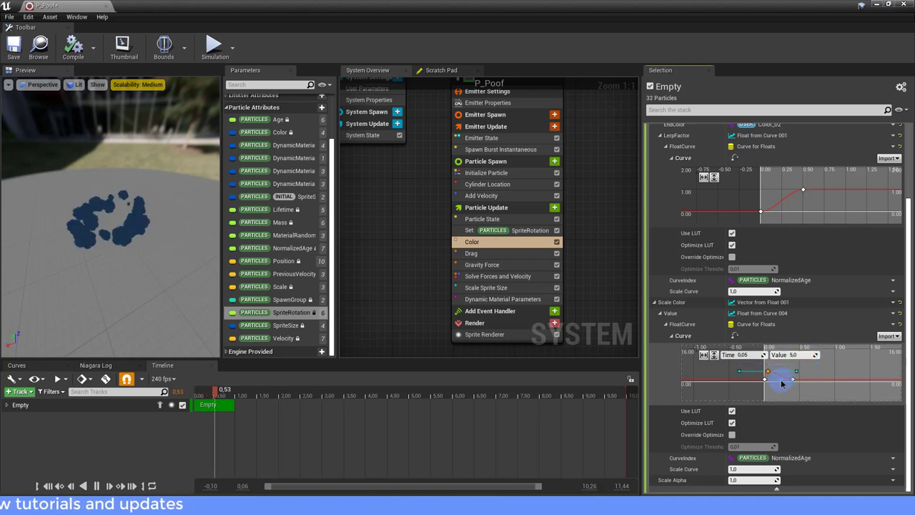
scroll(765, 375, "up", 3)
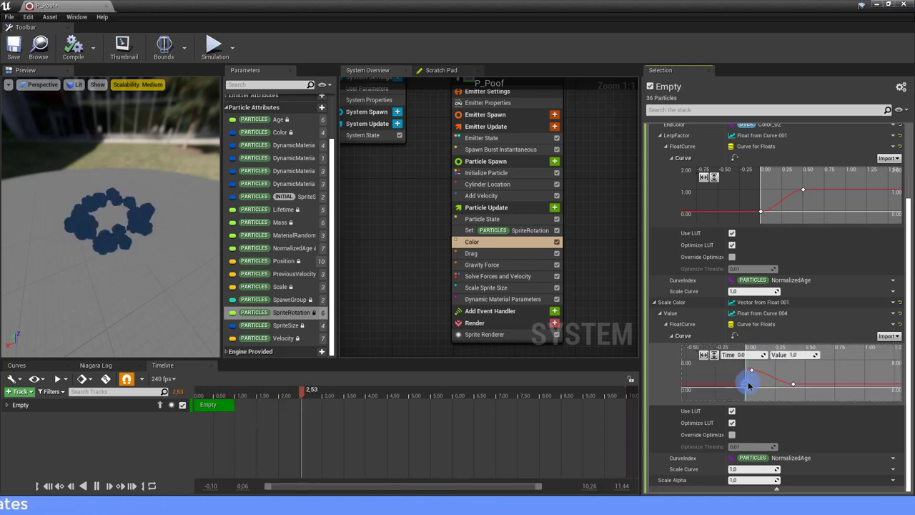
scroll(761, 368, "down", 1)
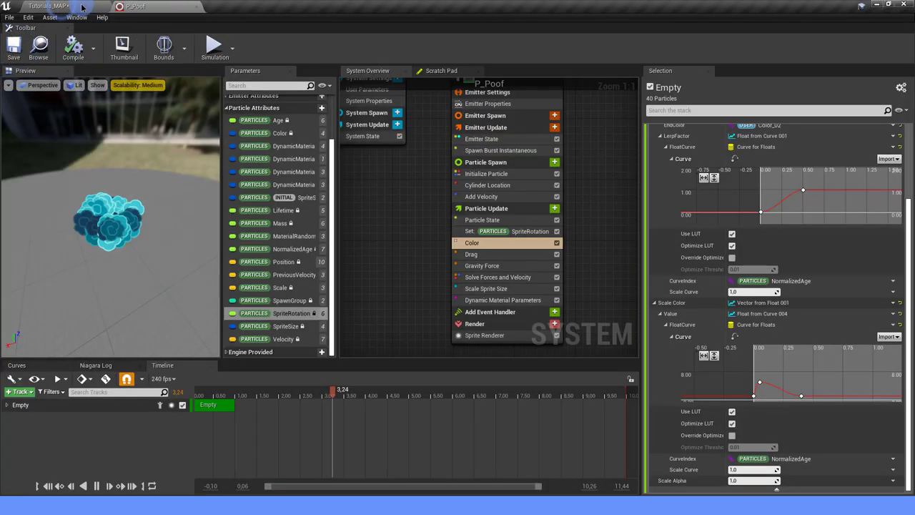
Drop P_Poof from the Content Browser into the Tutorials_MAP level, then return to the P_Poof editor.
left_click(82, 6)
left_click_drag(242, 383, 379, 208)
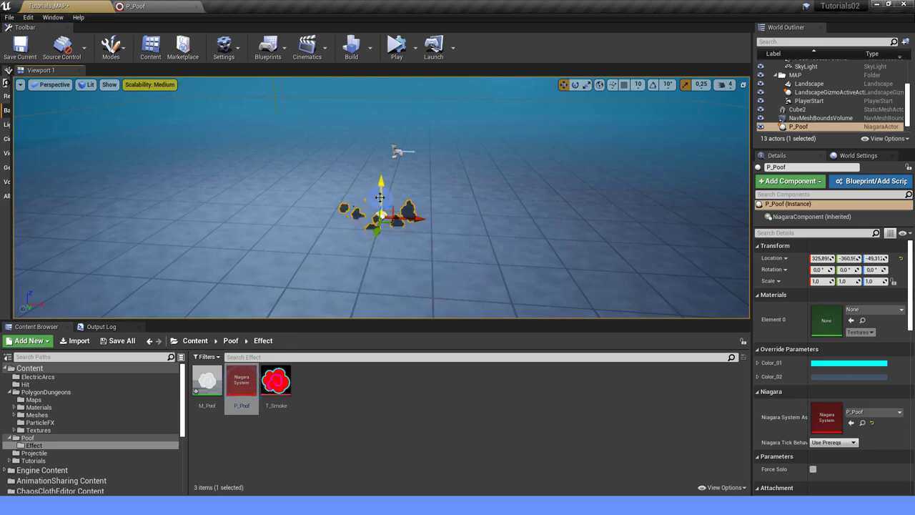
left_click(459, 168)
scroll(460, 170, "up", 2)
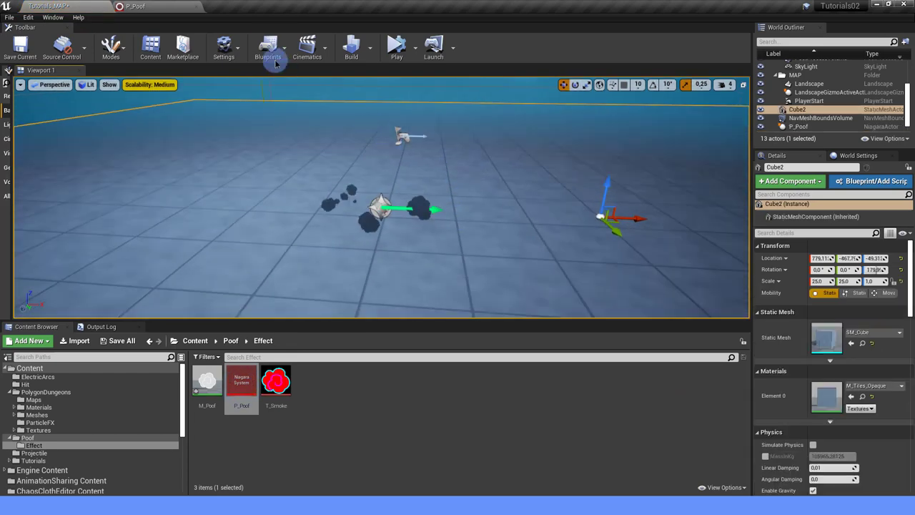
left_click(161, 7)
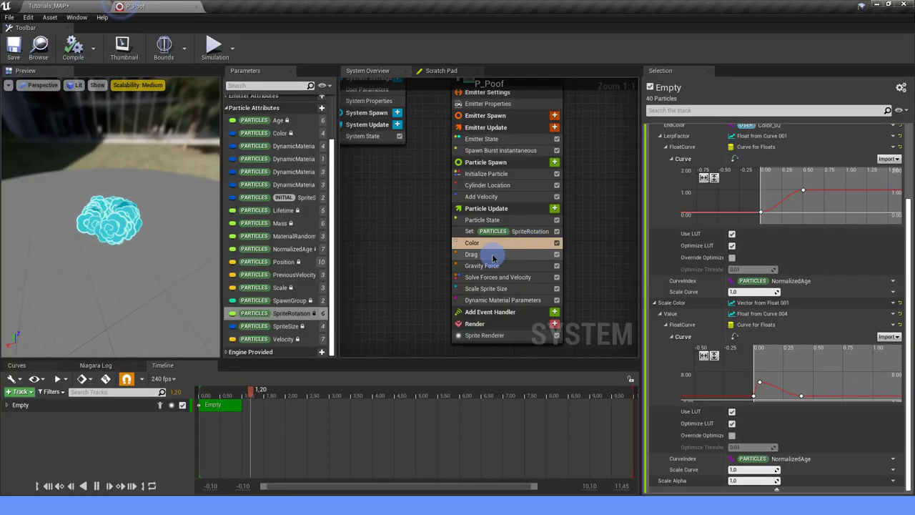
Change Set SpriteRotation's Scale Curve to 1, save P_Poof, and switch to Tutorials_MAP.
left_click(503, 230)
left_click(754, 272)
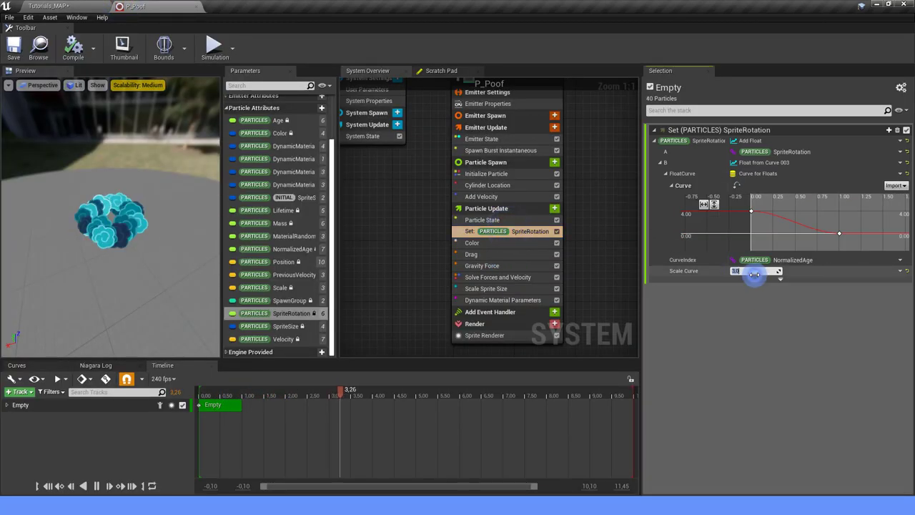
type("1")
left_click(754, 386)
scroll(467, 265, "down", 1)
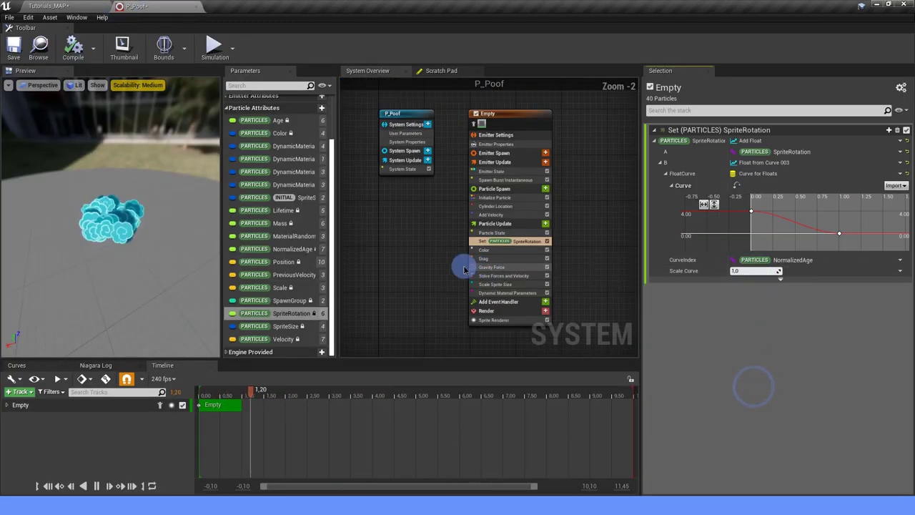
scroll(420, 247, "down", 1)
left_click(148, 207)
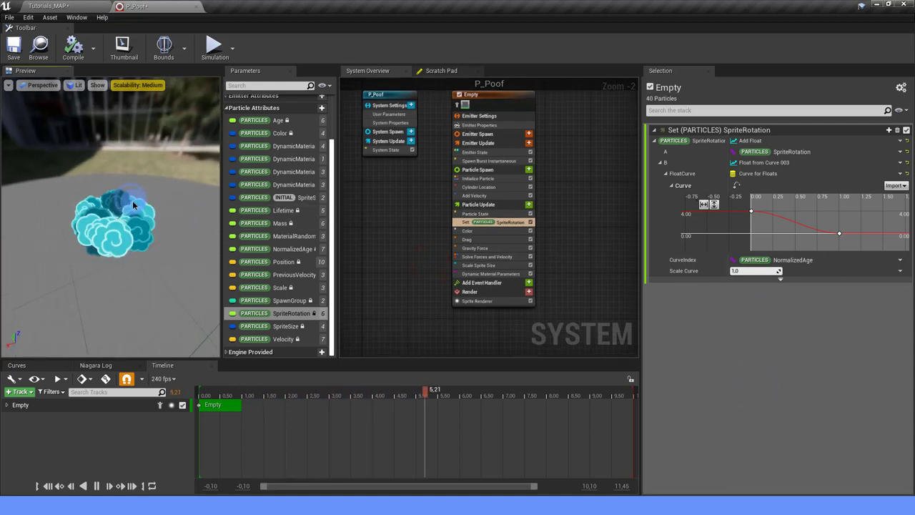
left_click(13, 45)
left_click(48, 6)
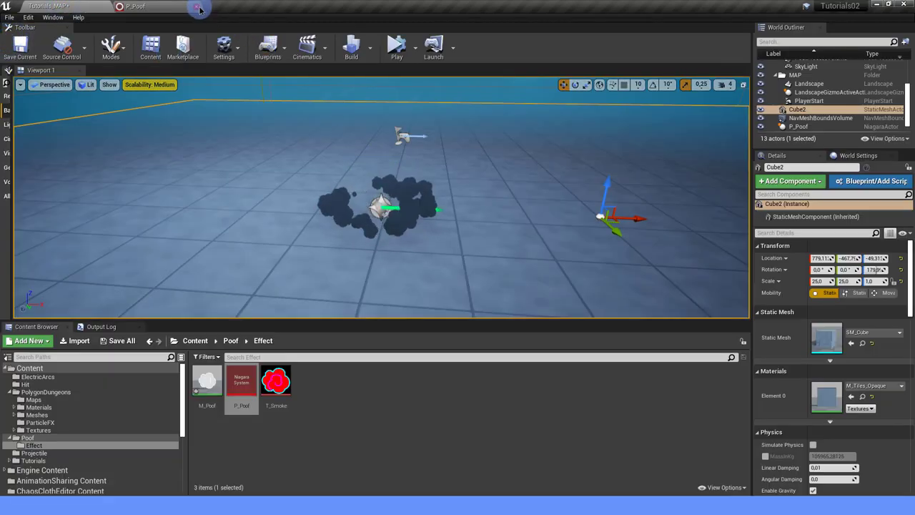
Add a second Empty emitter to the P_Poof system graph.
left_click(175, 9)
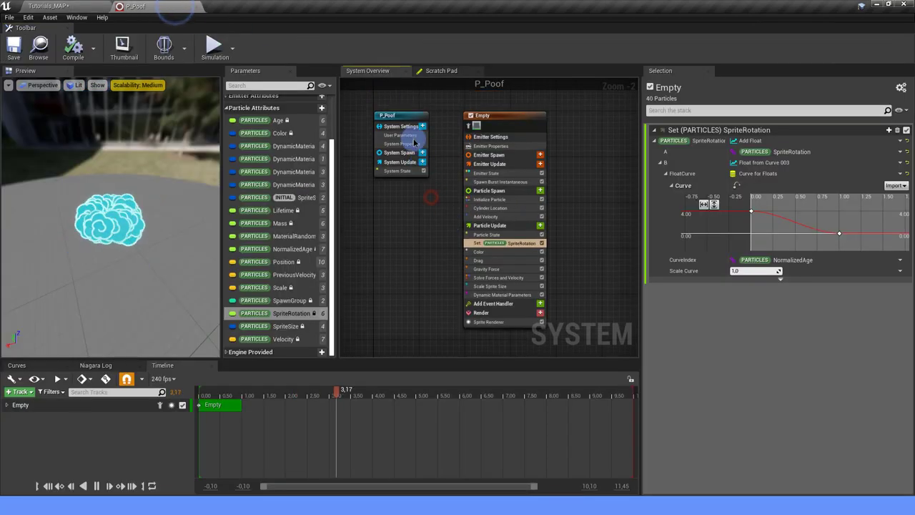
right_click_drag(599, 214, 463, 165)
scroll(486, 157, "down", 1)
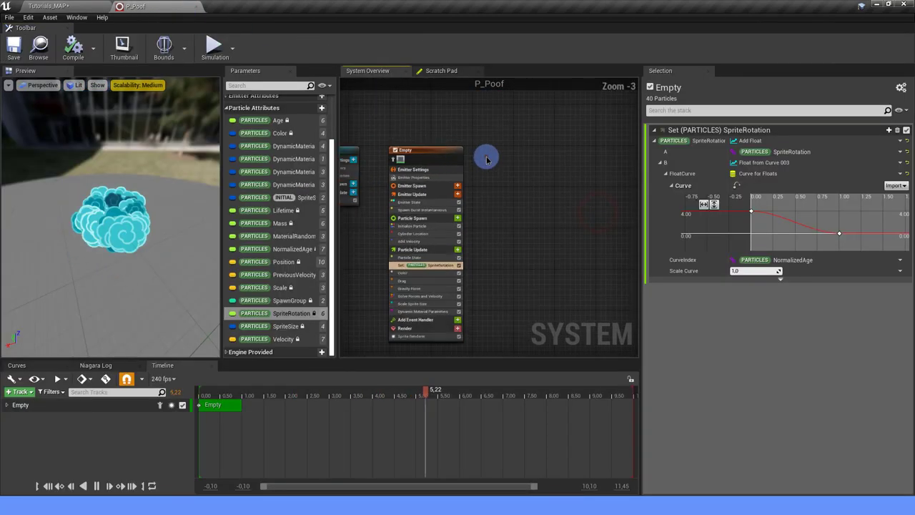
right_click(458, 146)
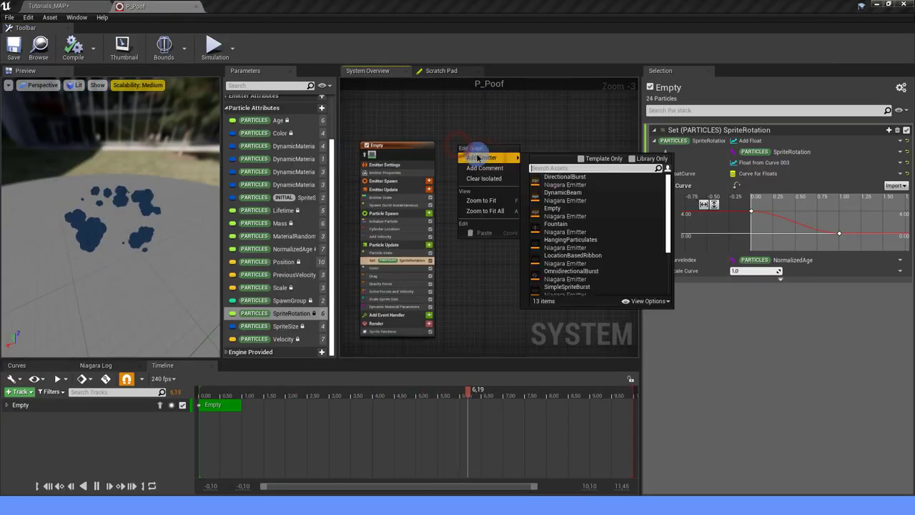
left_click(564, 213)
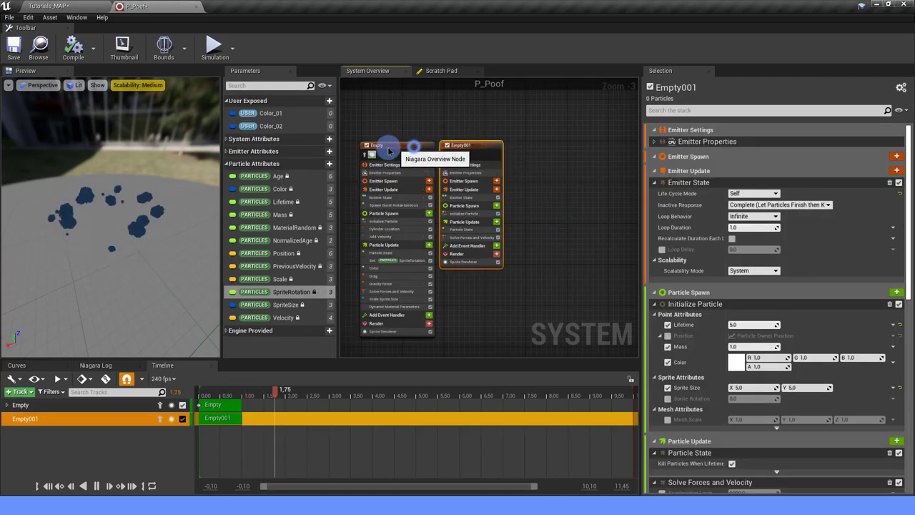
Rename the original emitter Smoke and the new one Light.
left_click(381, 148)
double_click(379, 147)
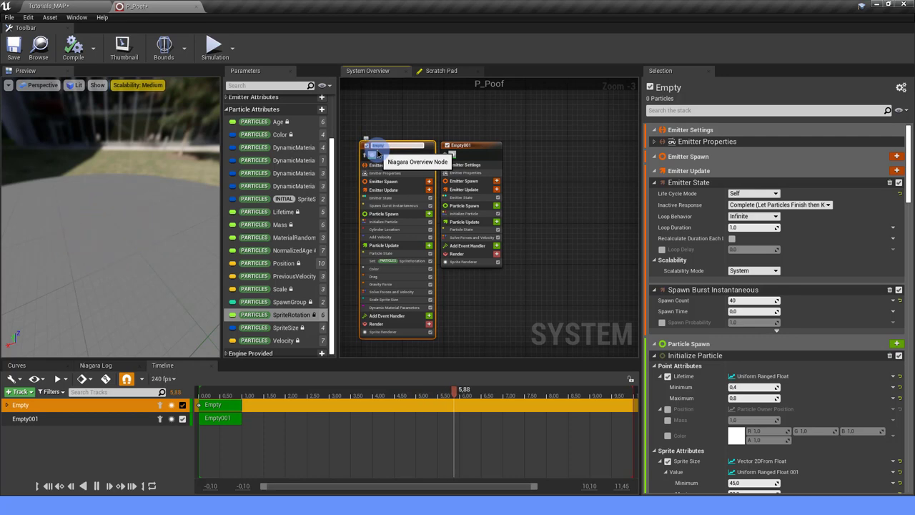
type("Smoke")
left_click(532, 125)
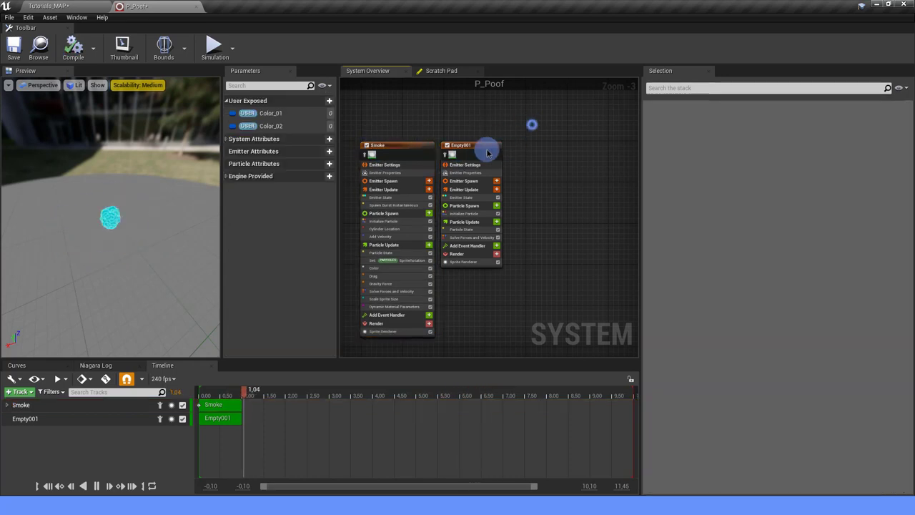
left_click(469, 146)
double_click(469, 147)
type("Light")
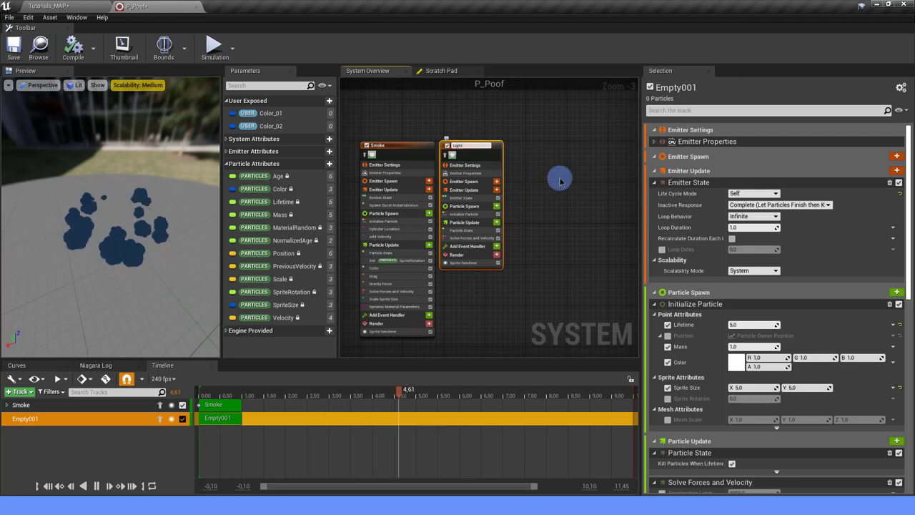
left_click(594, 173)
Delete the Light emitter's Sprite Renderer and bring up the renderer choices.
left_click(492, 149)
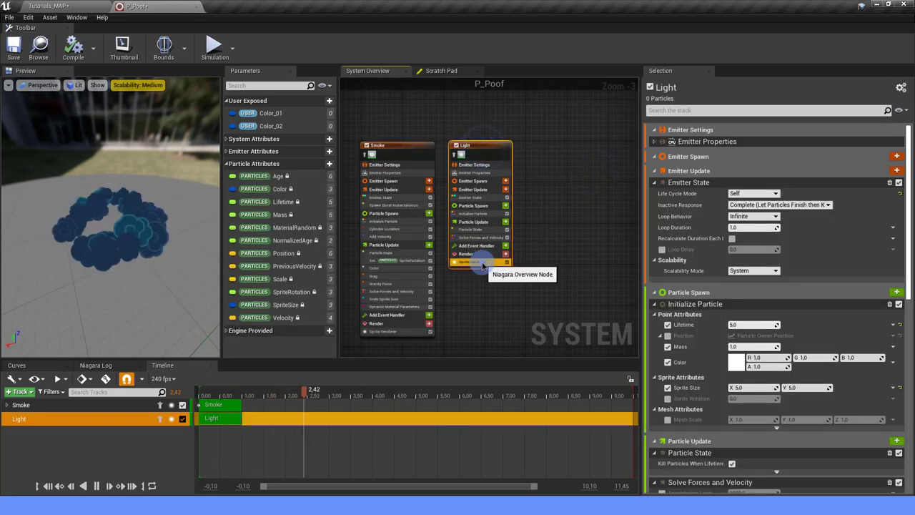
left_click(473, 262)
key("Delete")
left_click(503, 255)
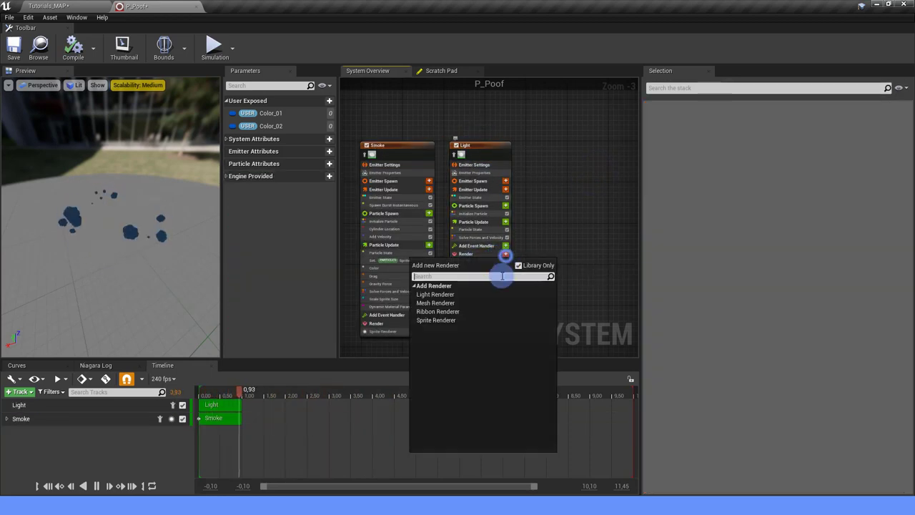
Add a Light Renderer to the Light emitter and edit its radius scale.
left_click(418, 294)
scroll(522, 273, "up", 3)
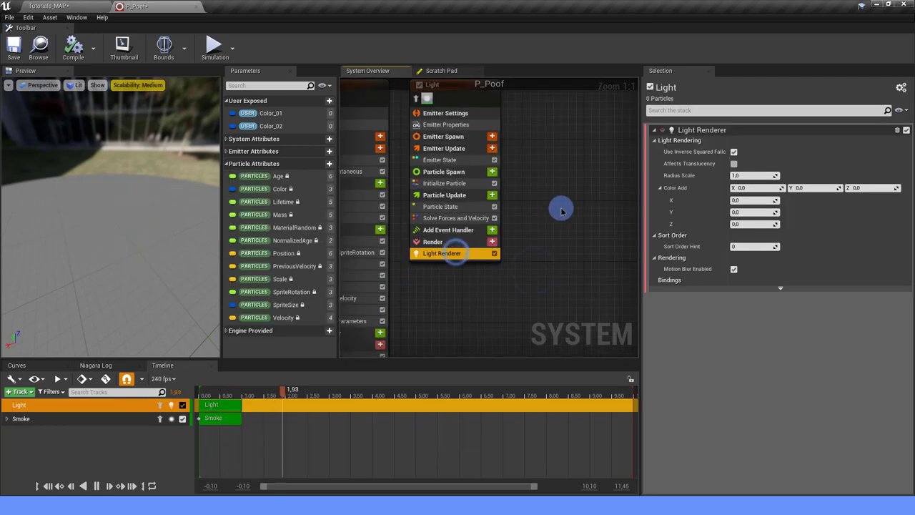
right_click_drag(557, 207, 571, 222)
left_click(748, 175)
type("10")
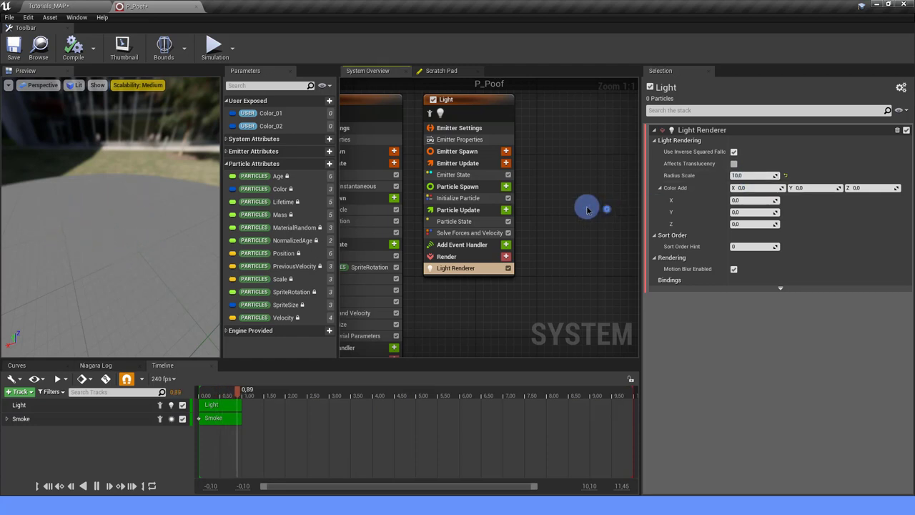
Set Initialize Particle Color to Multiply Linear Color: Color_01 times a float scale of 60000.
left_click(463, 198)
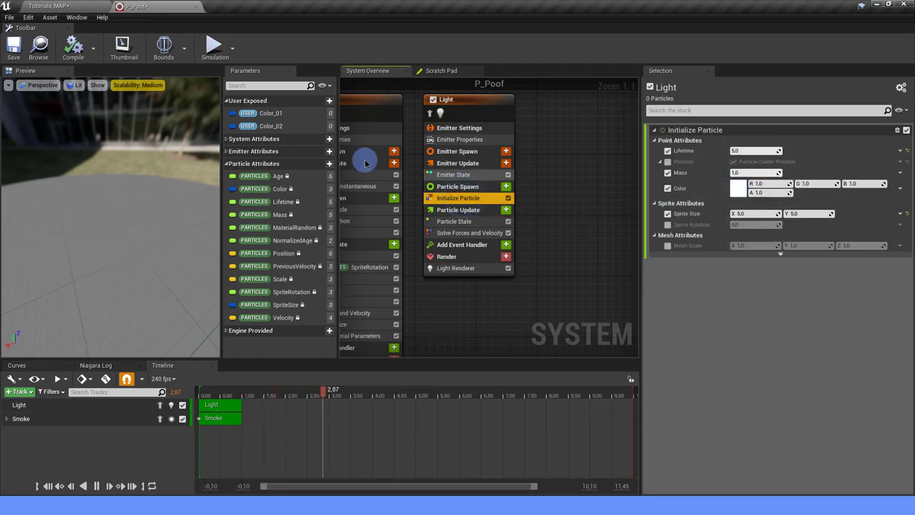
left_click(900, 186)
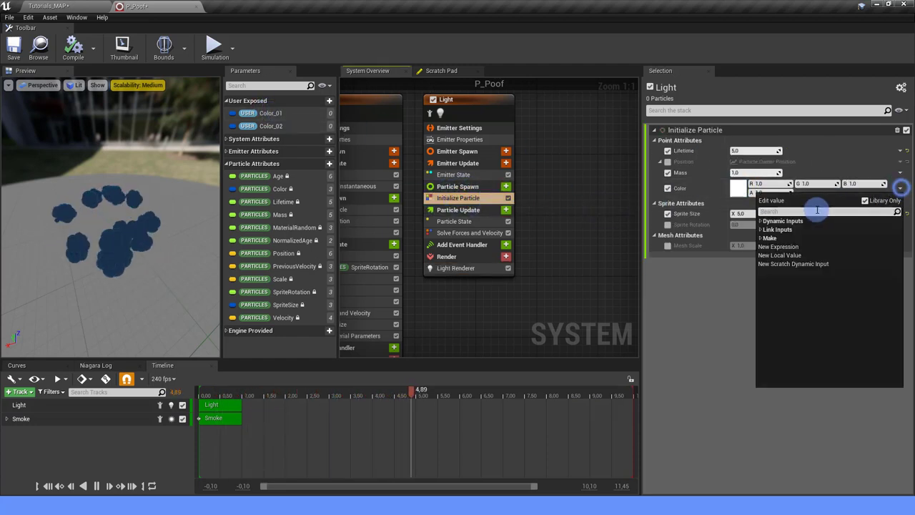
type("MULTR")
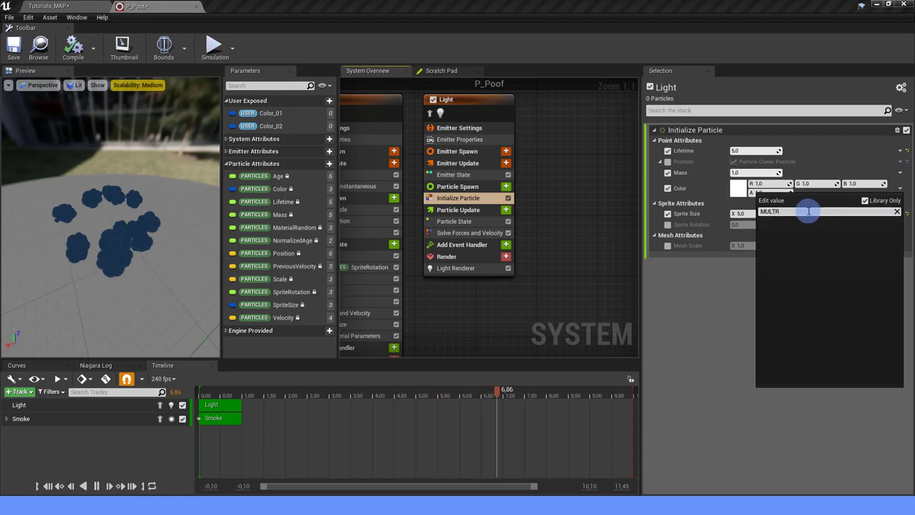
key("BackSpace")
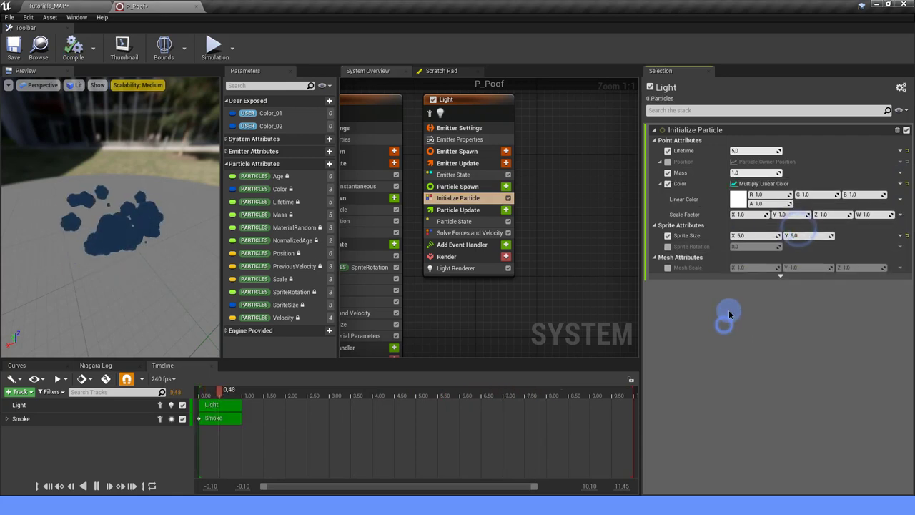
left_click(900, 215)
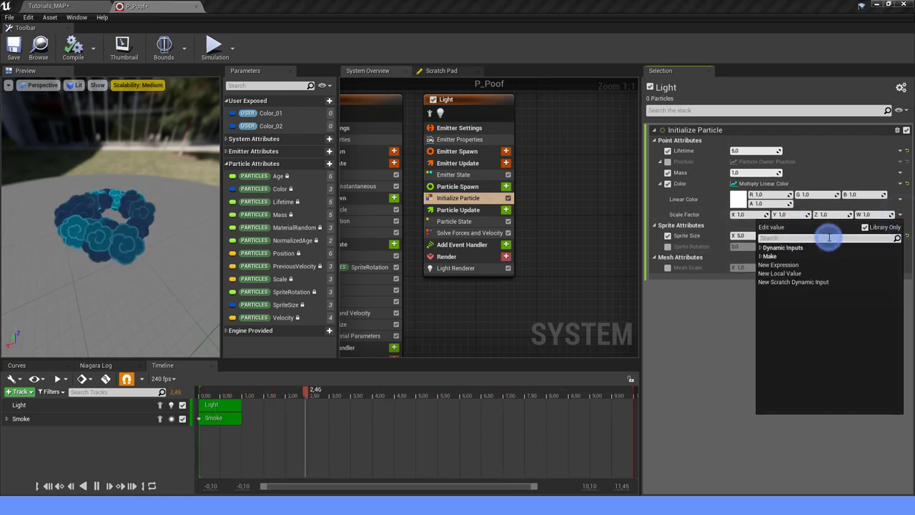
type("FLOAT")
left_click(800, 264)
type("600")
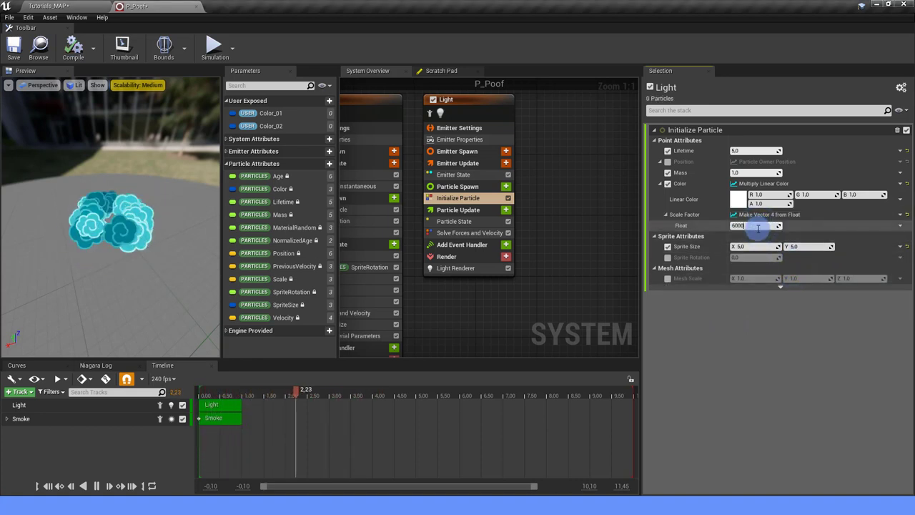
type("0")
left_click(766, 301)
left_click_drag(270, 113, 739, 197)
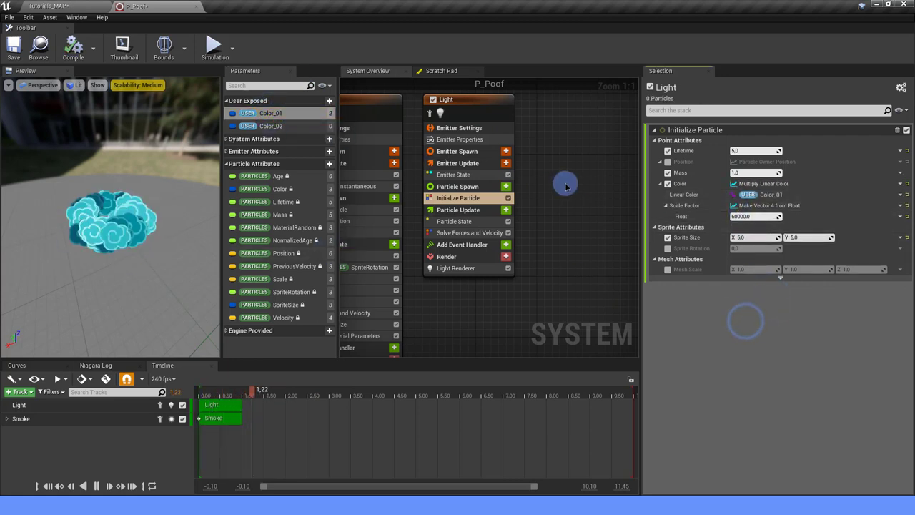
Untick Mass and Sprite Size and set particle Lifetime to 0.5.
left_click(668, 172)
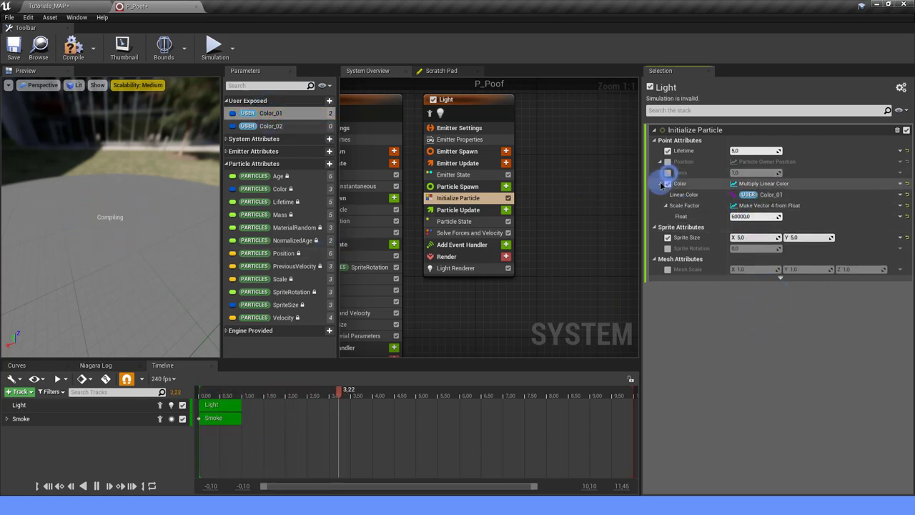
left_click(748, 151)
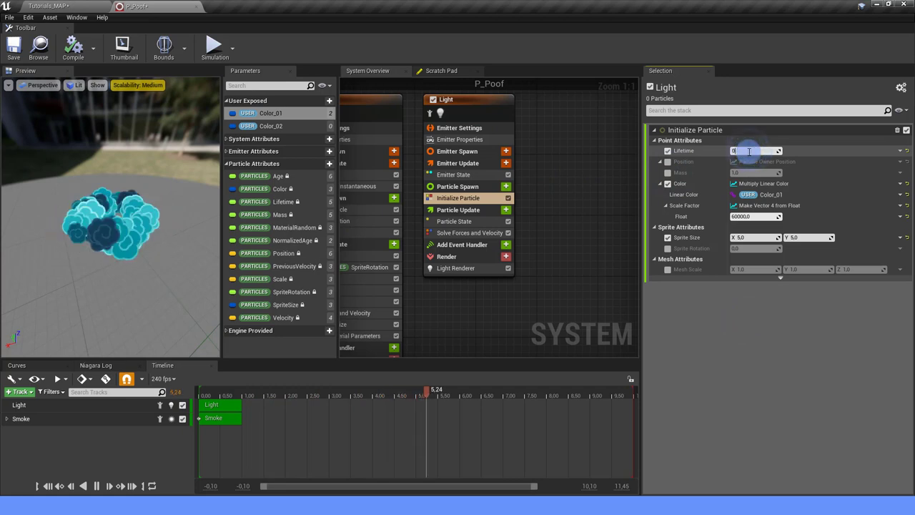
type(".5")
key("Return")
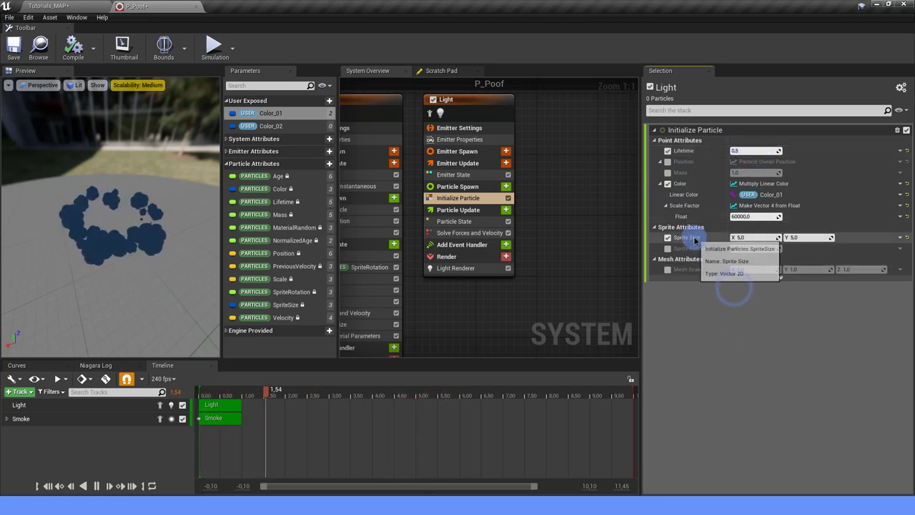
left_click(667, 238)
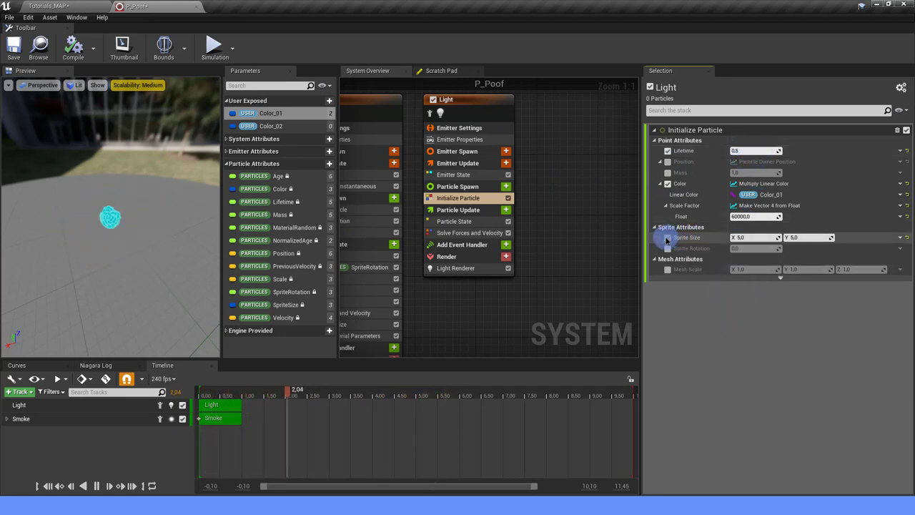
Add Spawn Burst Instantaneous to Emitter Update with a Spawn Count of 1.
left_click(455, 175)
left_click(505, 164)
type("BURST")
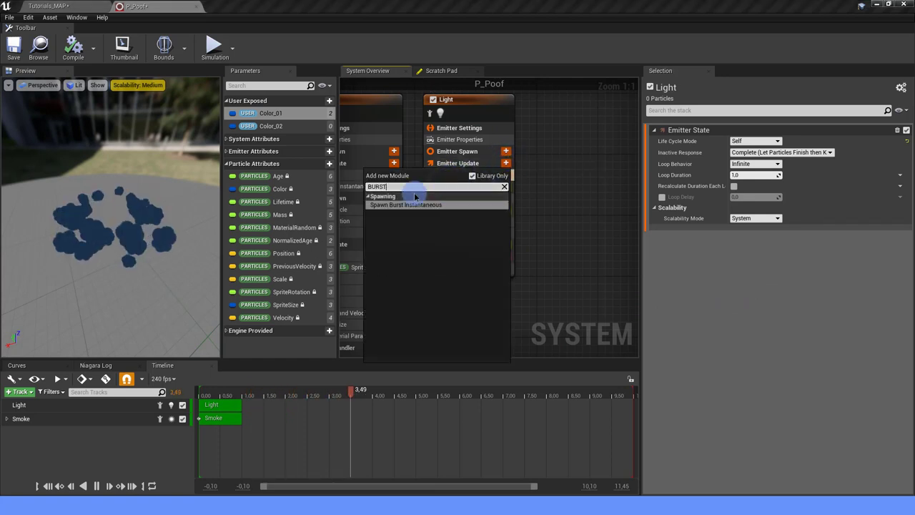
left_click(414, 204)
left_click(744, 140)
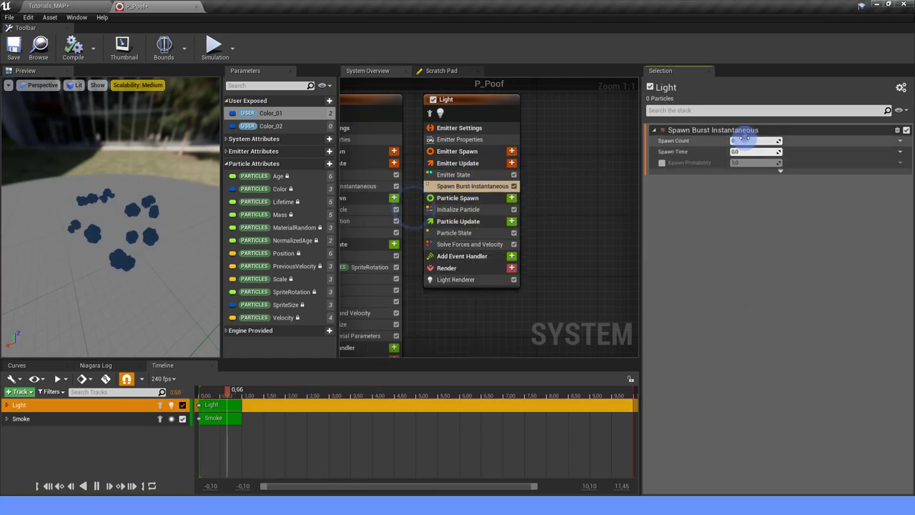
type("1")
key("Return")
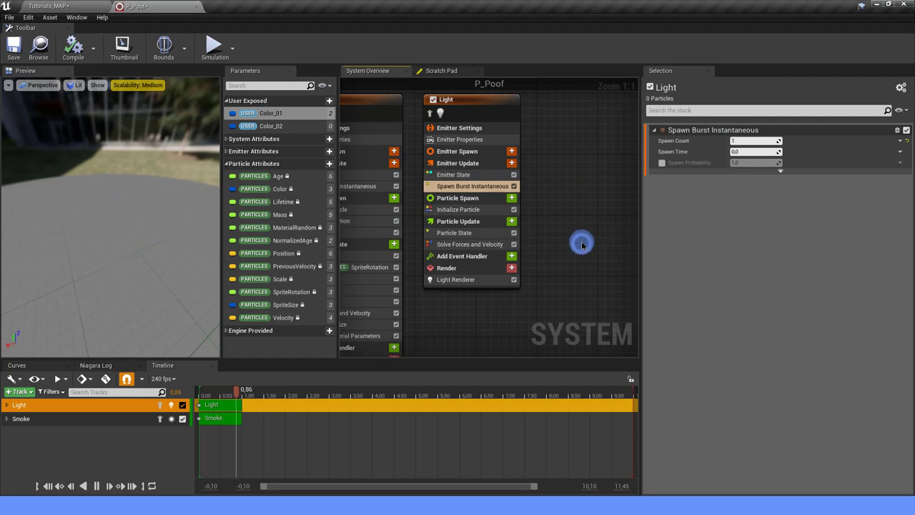
right_click_drag(541, 260, 548, 241)
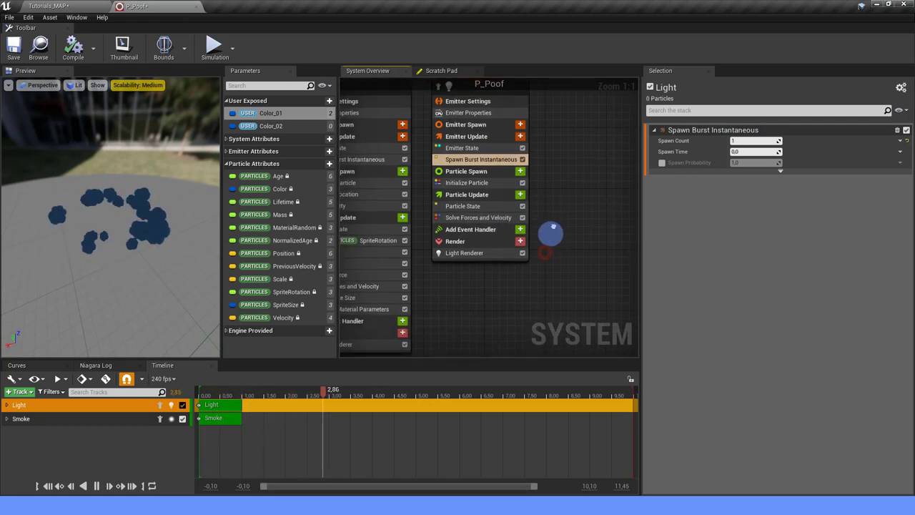
Add Scale Color to Particle Update, untick Scale Alpha, and drive Scale RGB from a float curve.
left_click(522, 194)
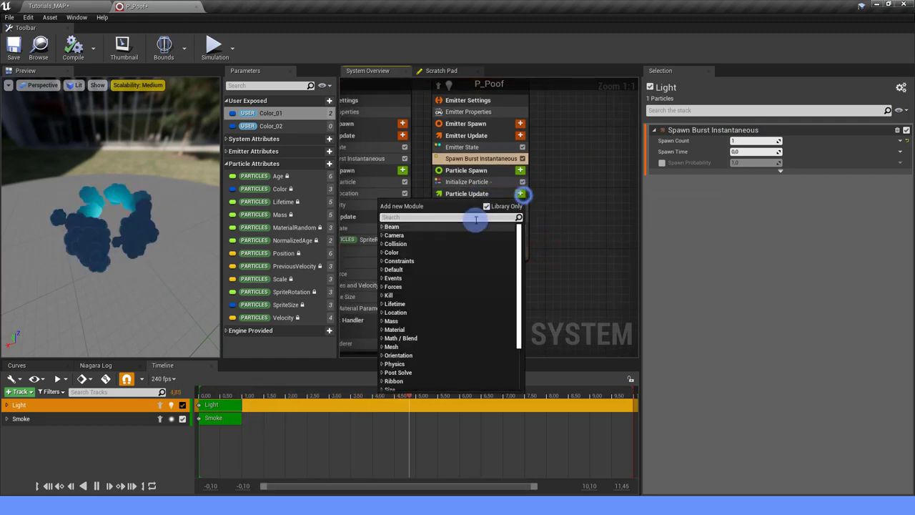
type("SCALE COL")
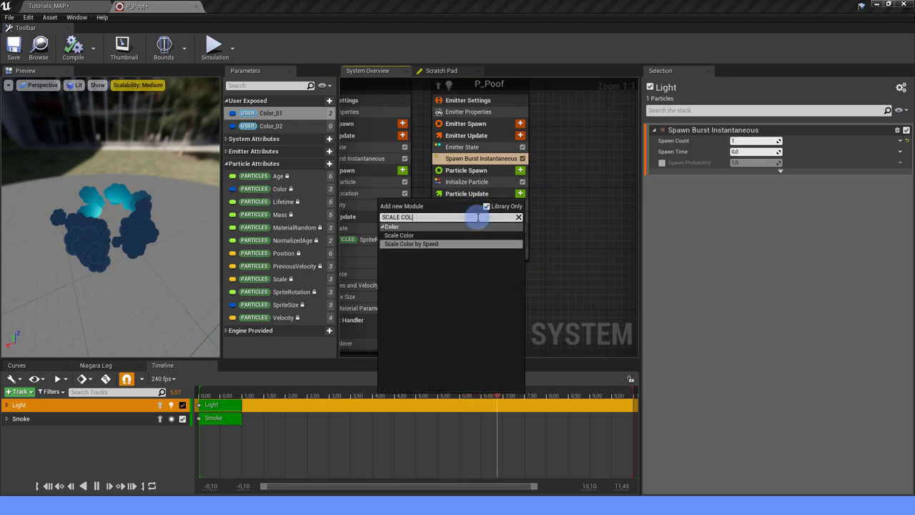
left_click(400, 235)
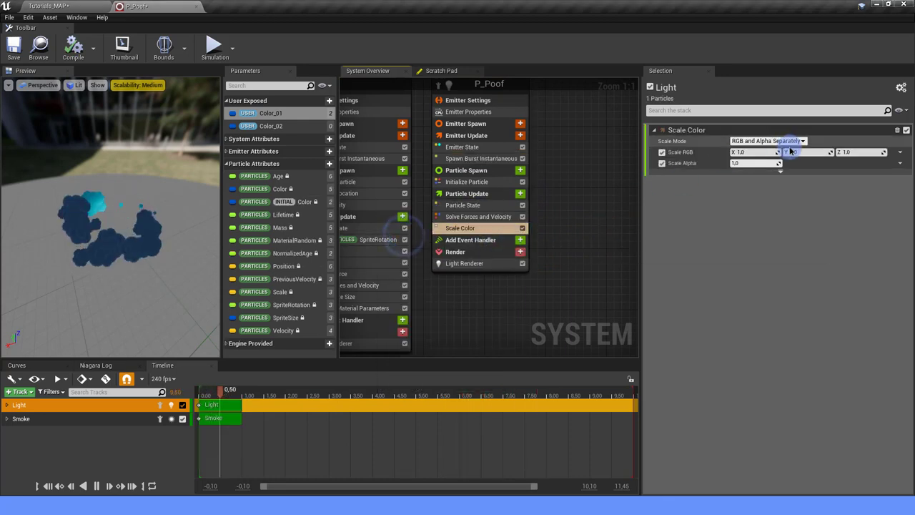
left_click(661, 163)
left_click(900, 151)
type("FLOAT")
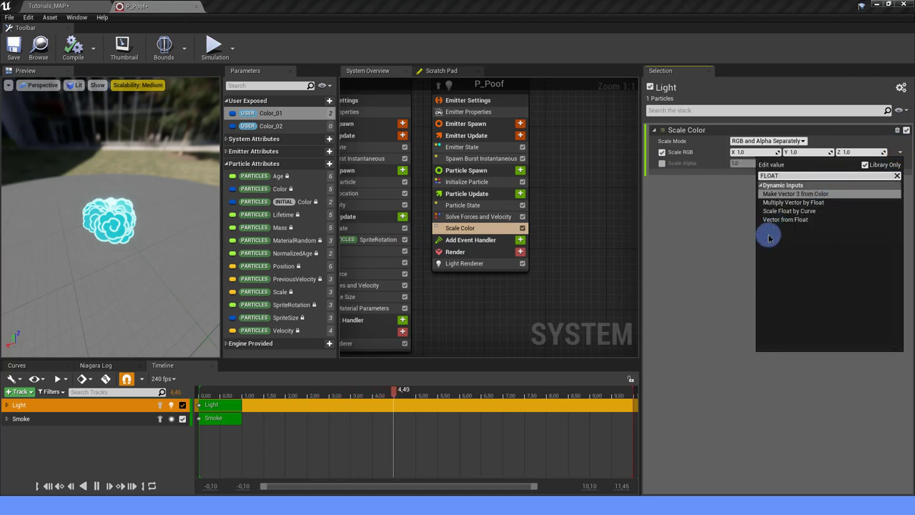
left_click(780, 220)
left_click(900, 163)
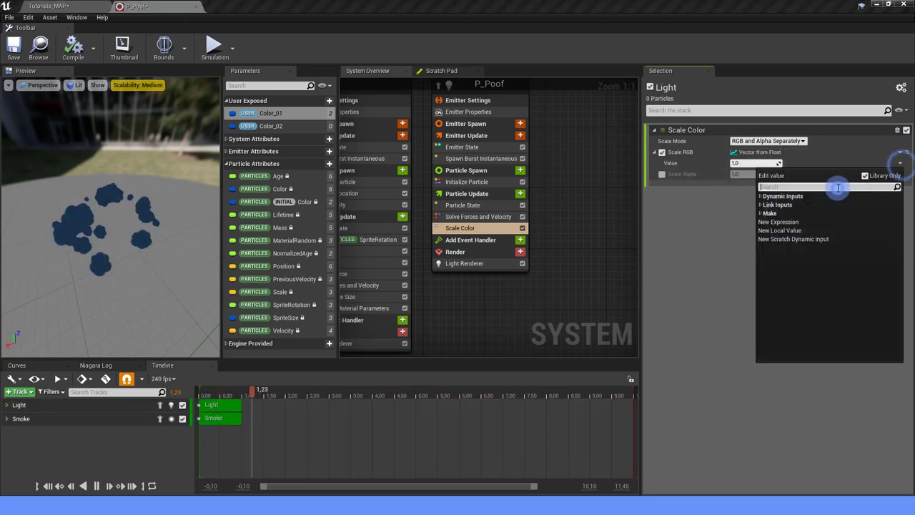
type("curve")
left_click(795, 191)
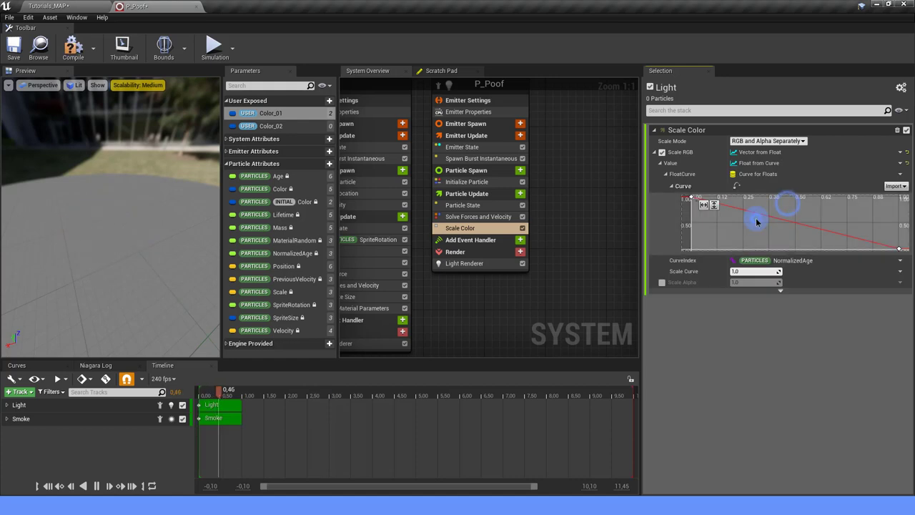
Shape the three curve keys to rise then fade, smooth them, and save P_Poof.
scroll(759, 222, "down", 3)
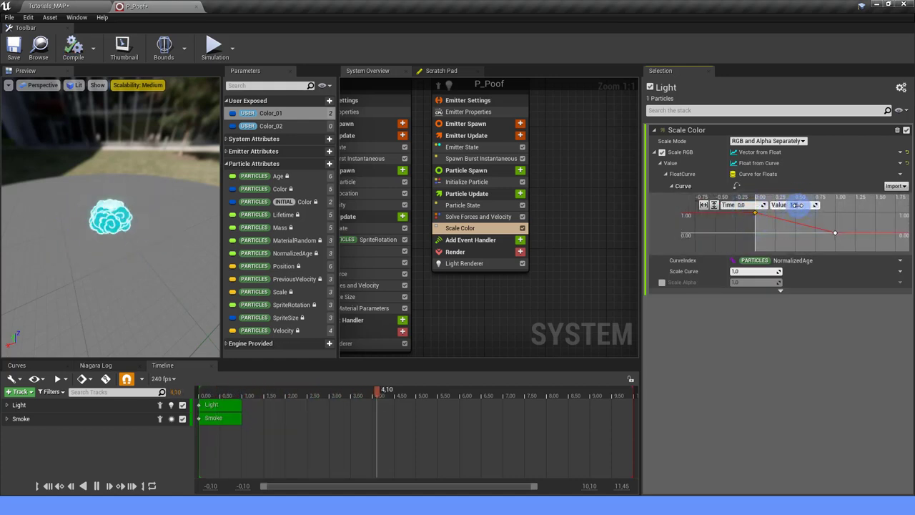
left_click_drag(763, 237, 763, 230)
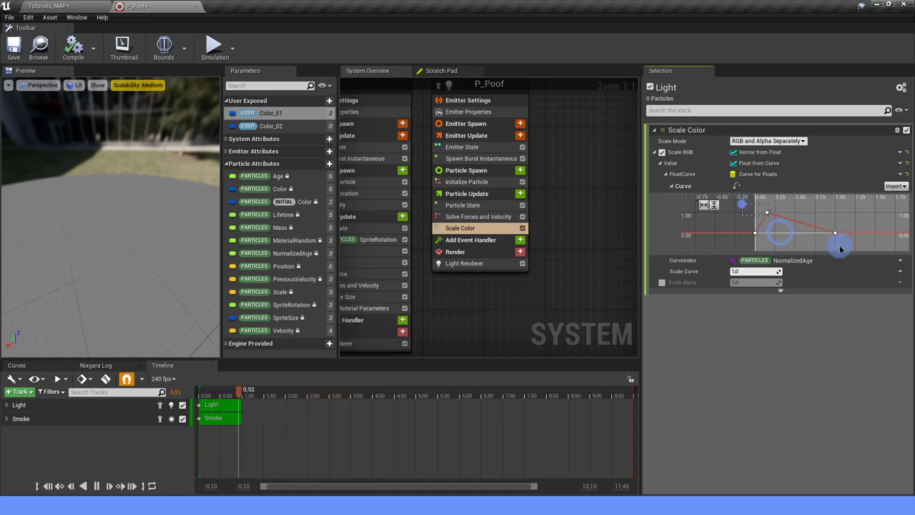
left_click_drag(841, 248, 744, 206)
right_click(768, 216)
left_click(787, 219)
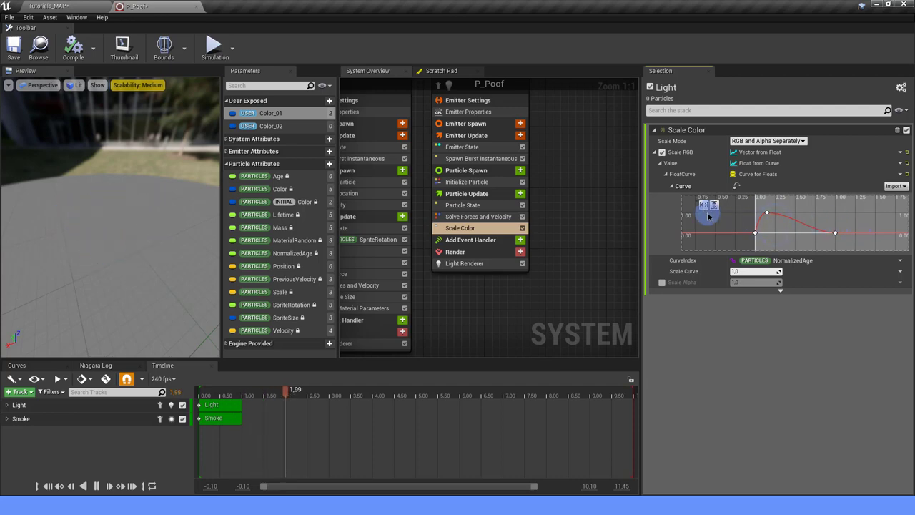
left_click(7, 45)
Check the level view, open the M_Poof material, then return to the P_Poof system editor.
left_click(48, 6)
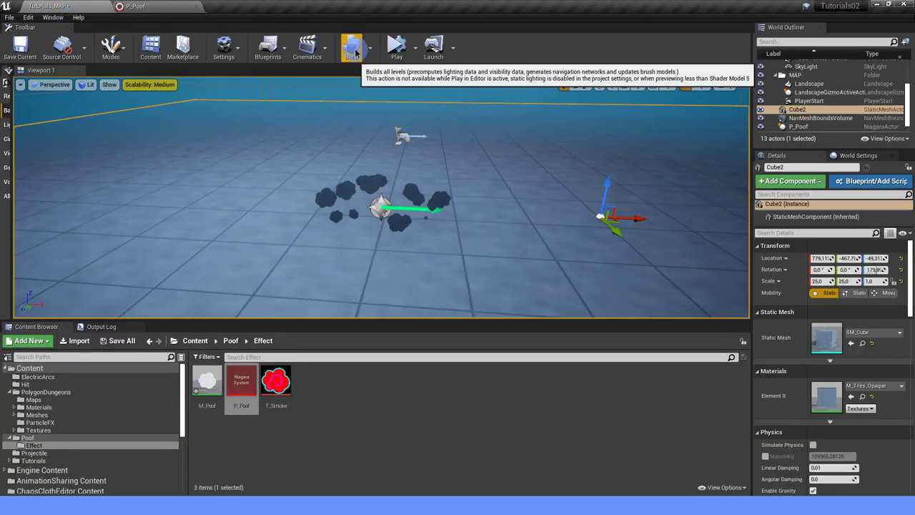
left_click_drag(409, 133, 409, 132)
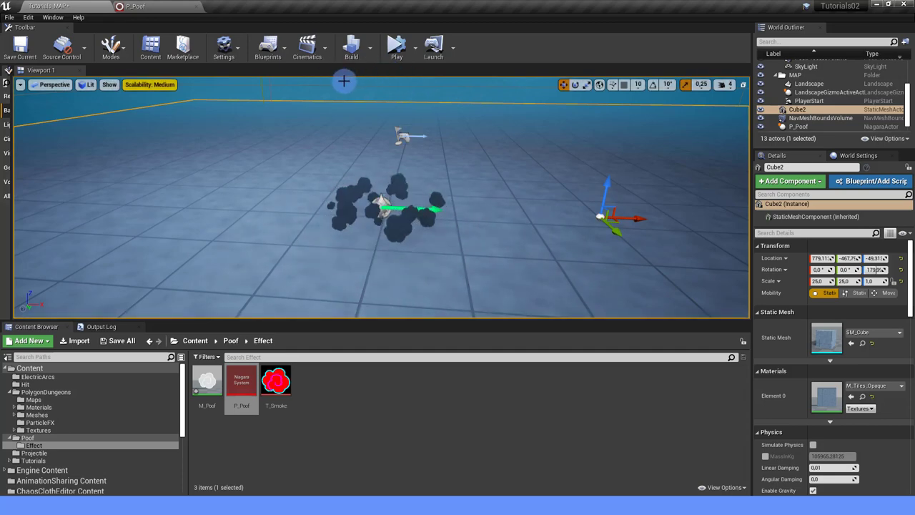
double_click(195, 379)
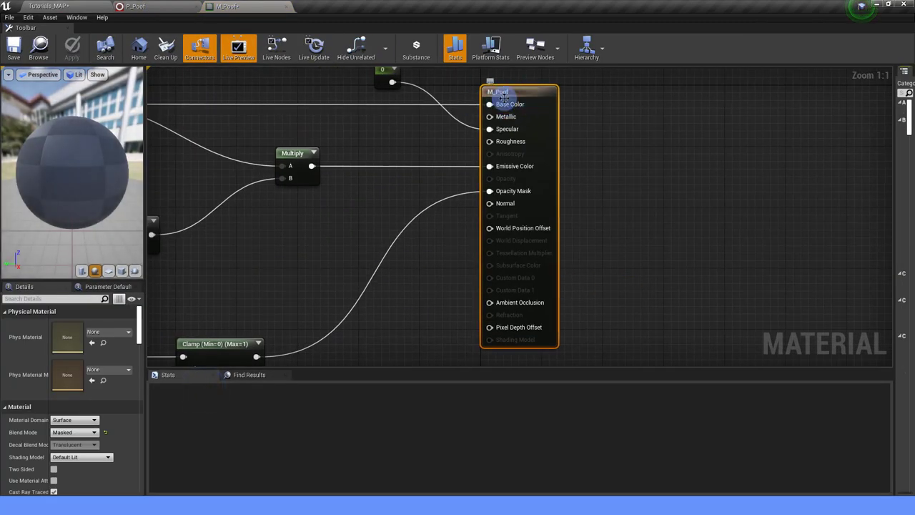
left_click(136, 6)
left_click(49, 6)
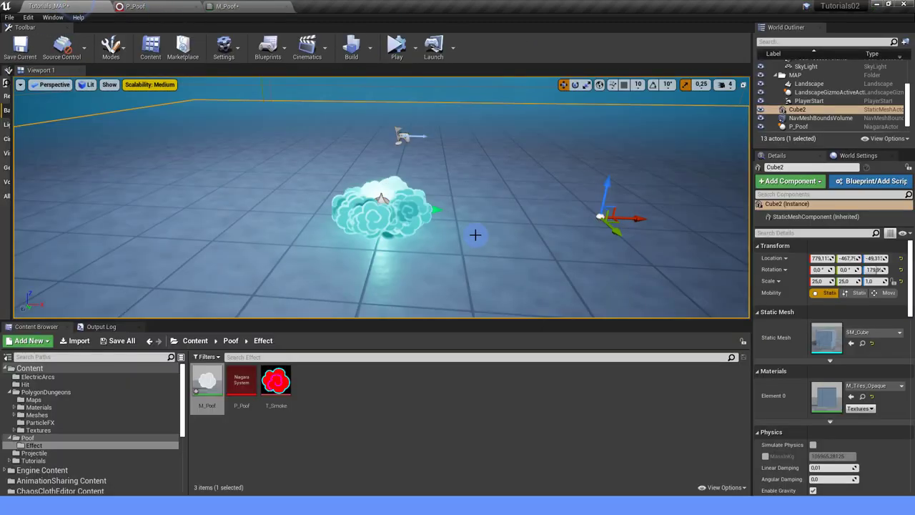
left_click(154, 6)
Lower the Light emitter's Initialize Particle colour scale from 60000 to 40000, then open the level's File menu.
left_click(501, 158)
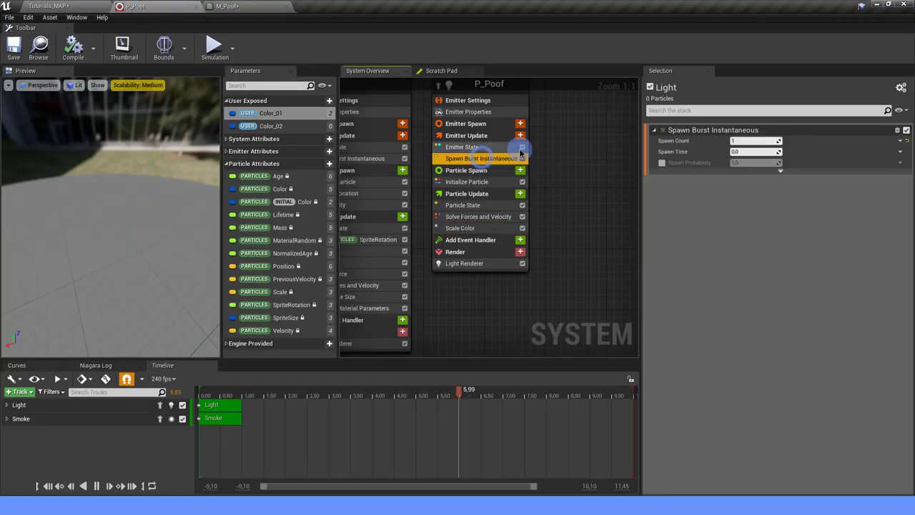
left_click(469, 148)
left_click(466, 182)
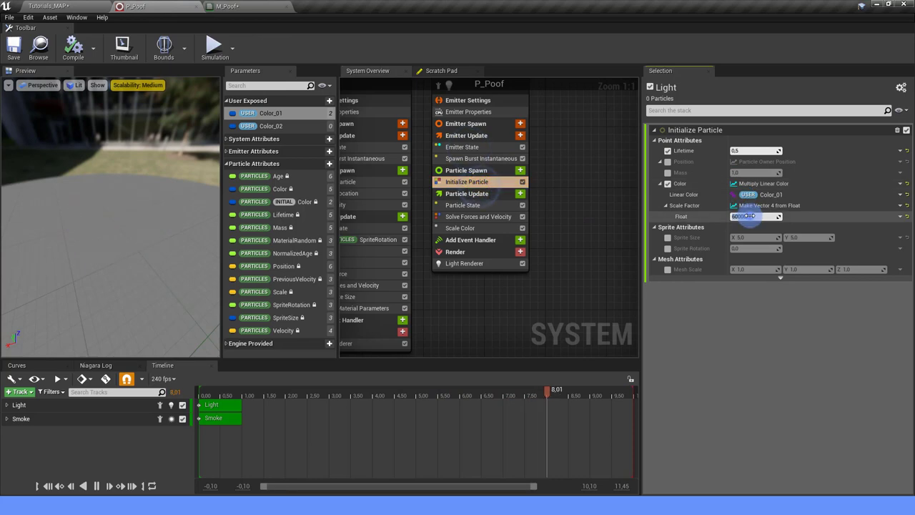
left_click(743, 216)
type("4000")
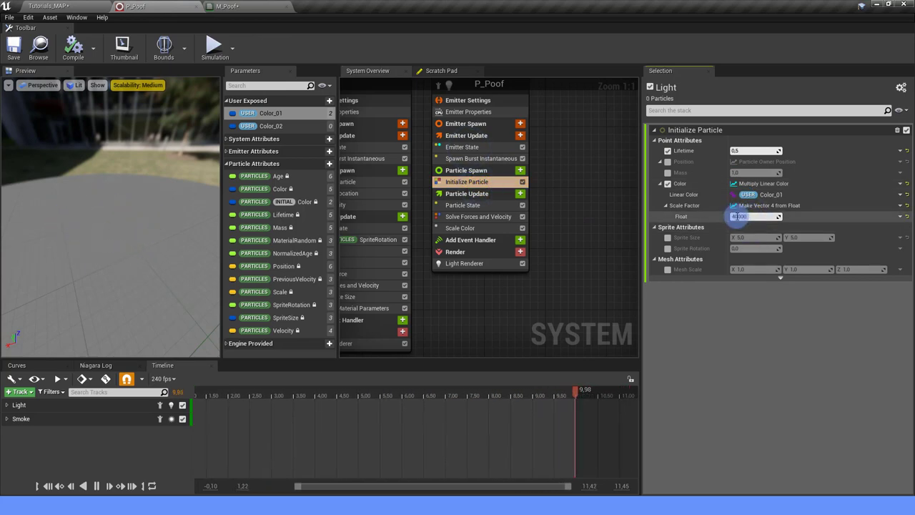
left_click(675, 315)
left_click(49, 5)
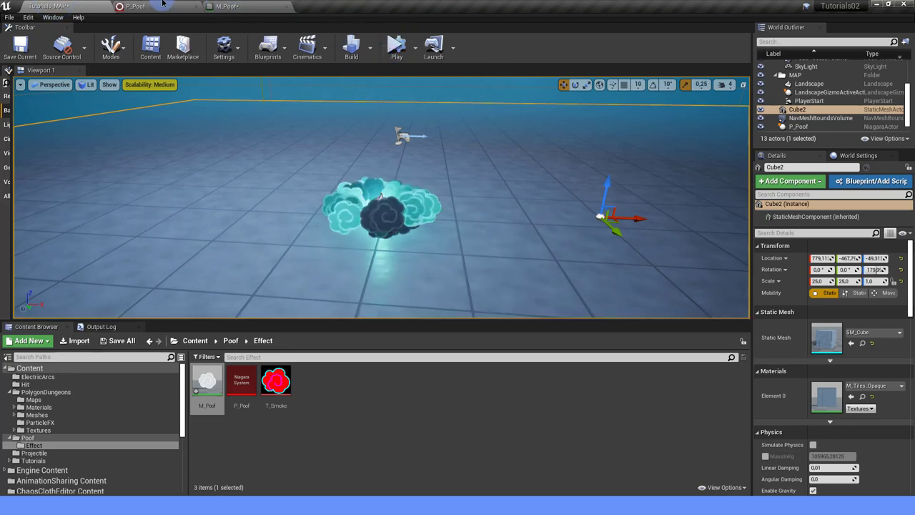
left_click(10, 18)
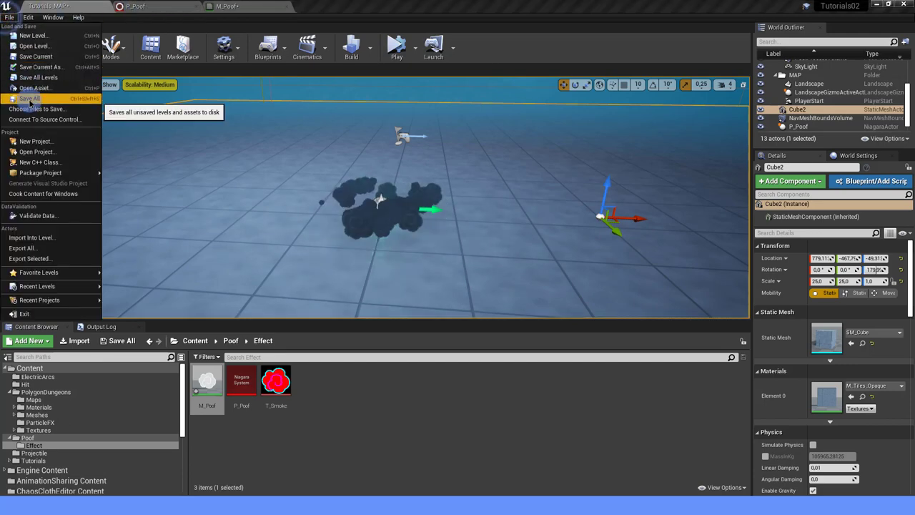
Save all levels and assets, then pan P_Poof's System Overview graph to show the Smoke and Light emitters.
left_click(29, 98)
left_click(166, 7)
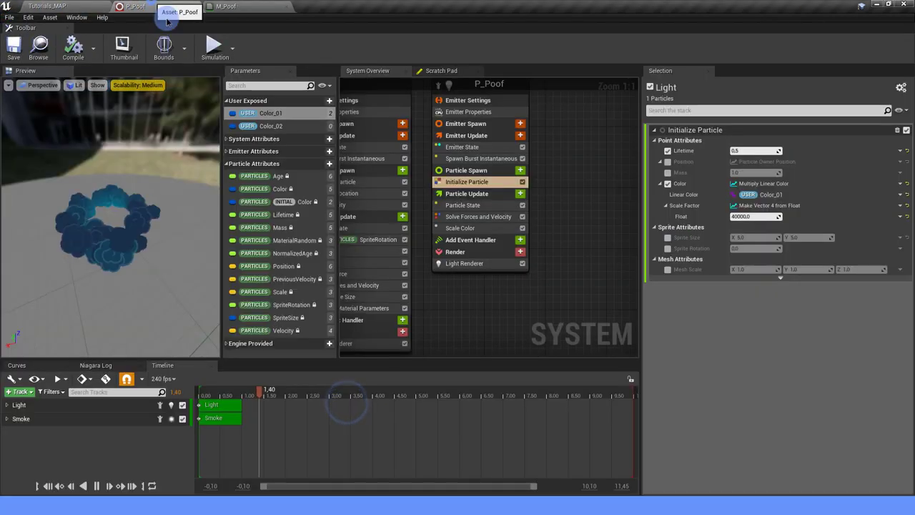
left_click(394, 71)
right_click_drag(564, 191, 531, 214)
scroll(520, 222, "down", 2)
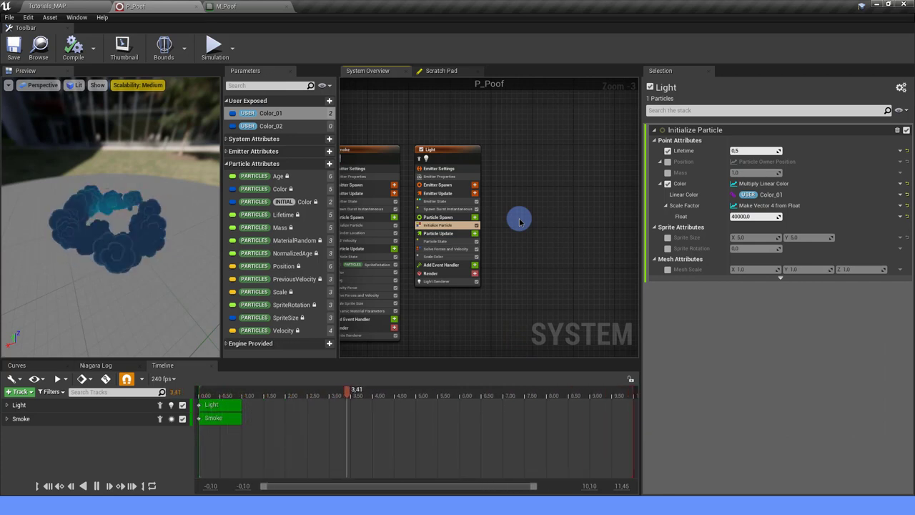
right_click_drag(534, 158, 478, 175)
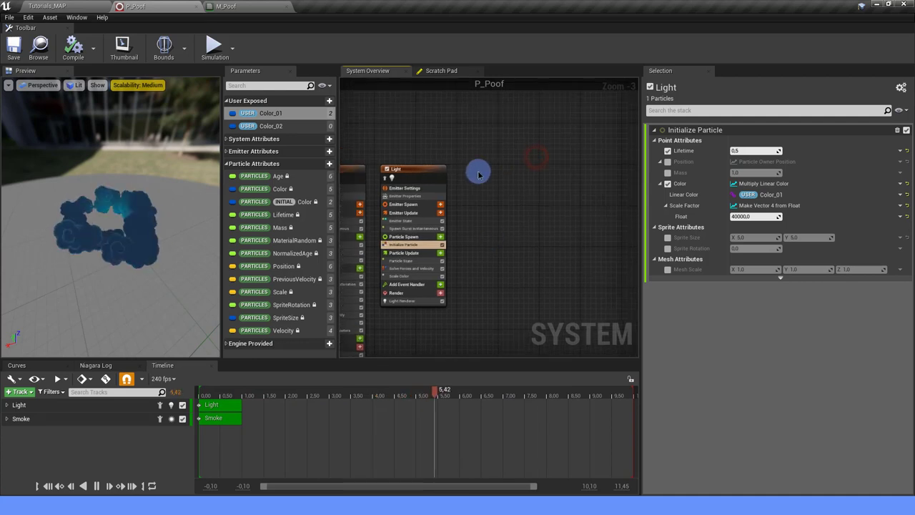
Add a Fountain emitter from the template list to the P_Poof system.
right_click(478, 172)
mouse_move(547, 183)
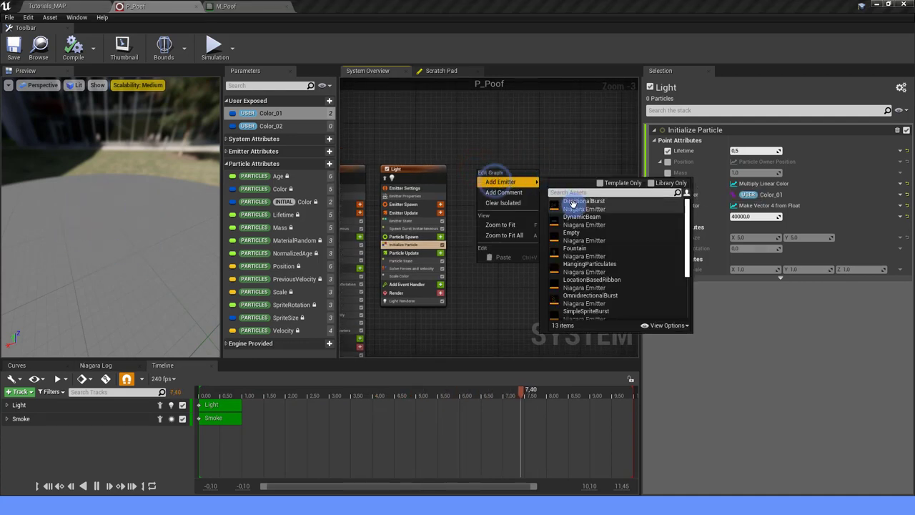
left_click(583, 254)
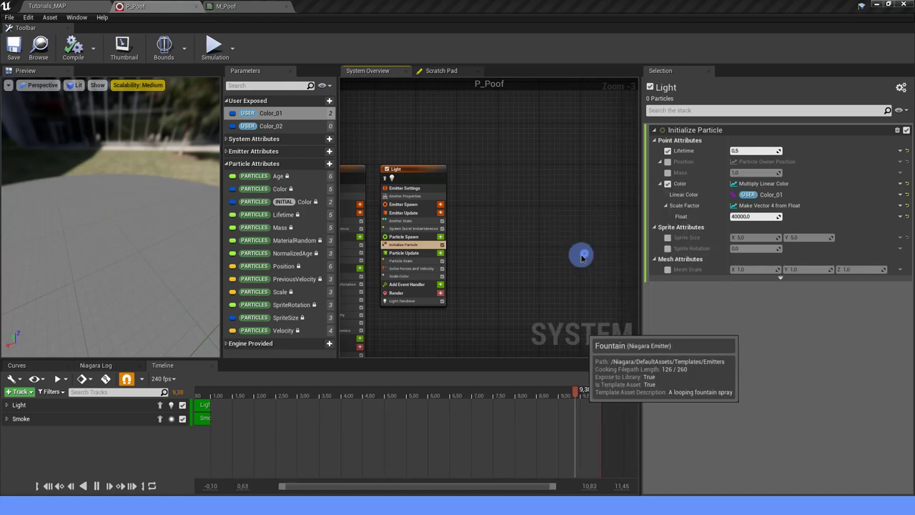
left_click(521, 183)
scroll(521, 166, "up", 2)
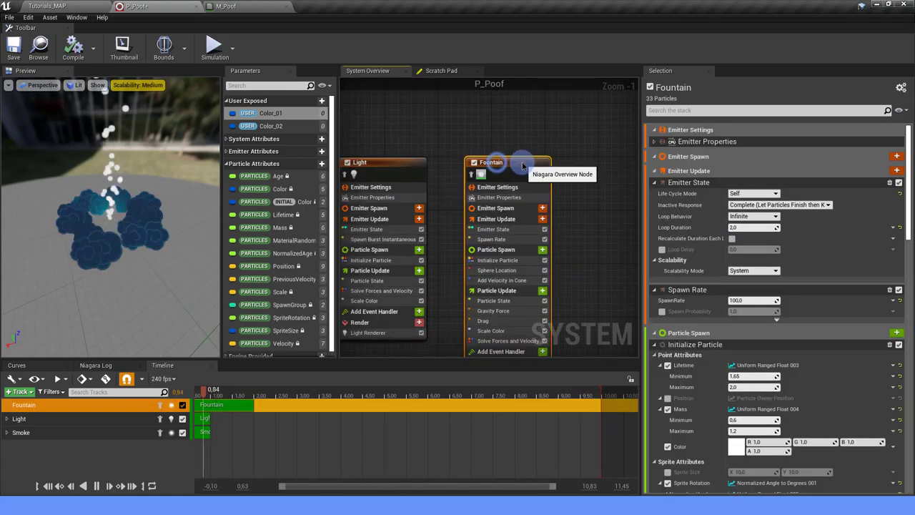
Delete the Spawn Rate module from the Fountain emitter.
left_click(516, 193)
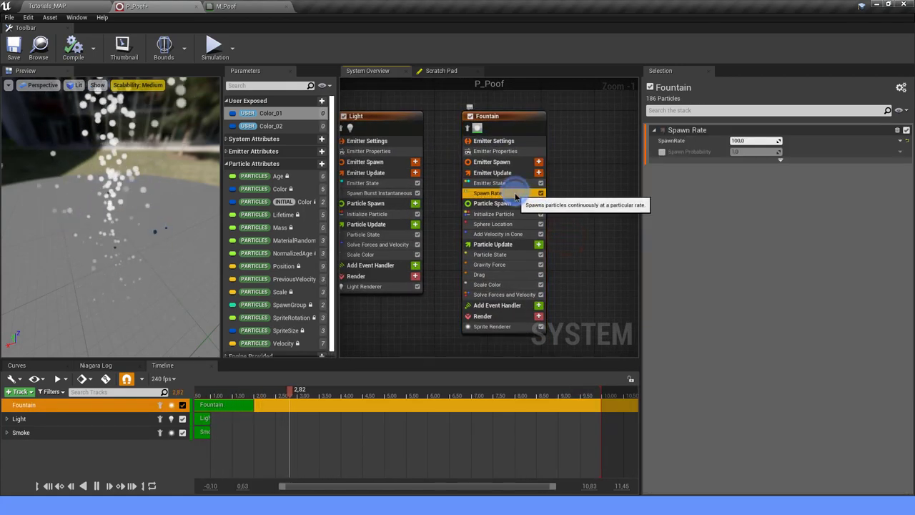
key("Delete")
left_click(503, 183)
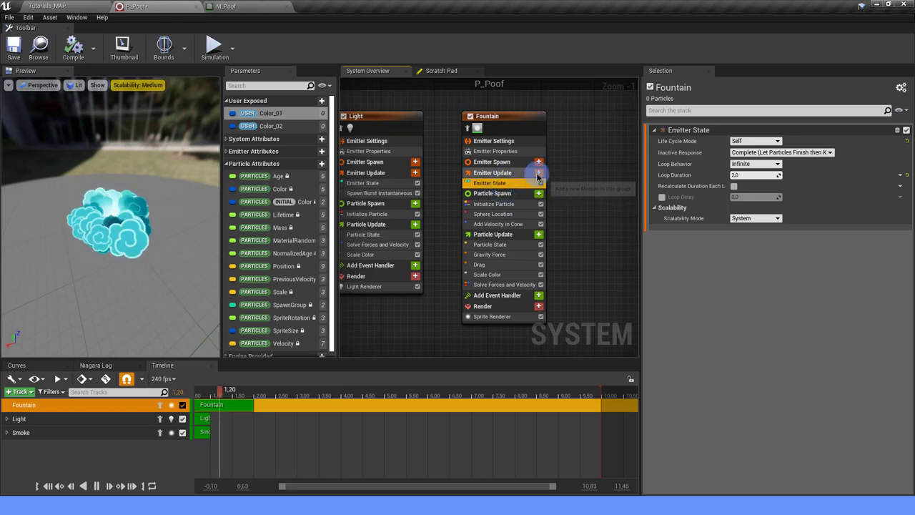
Add Spawn Burst Instantaneous to Fountain's Emitter Update with a Spawn Count of 5.
left_click(538, 173)
type("BURST")
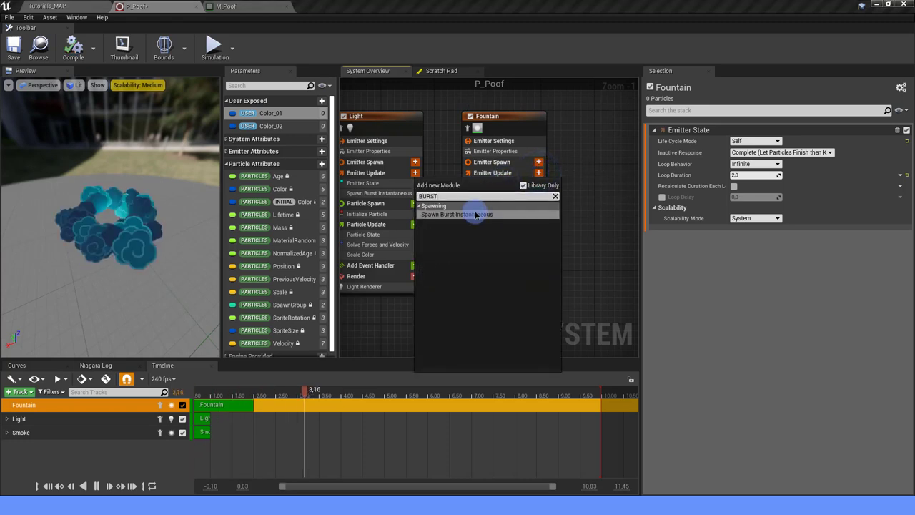
left_click(475, 214)
left_click(733, 142)
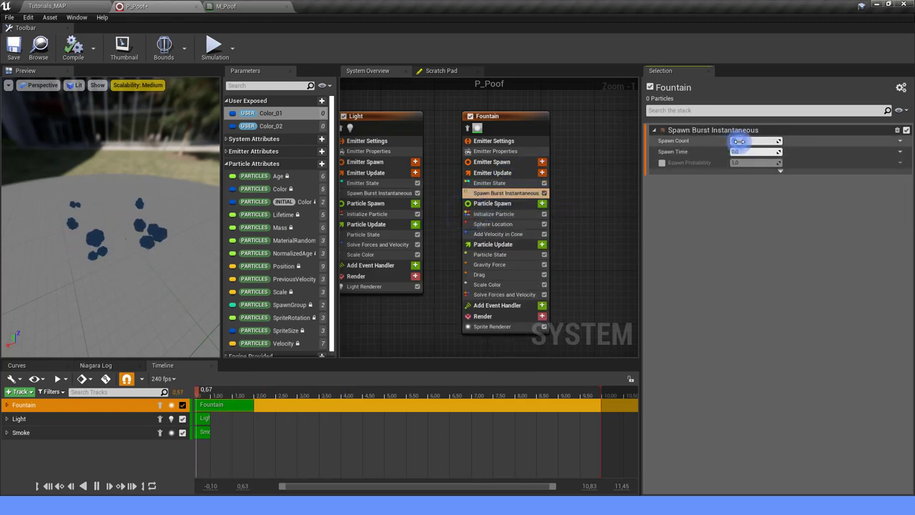
type("5")
key("Return")
right_click_drag(551, 250, 558, 211)
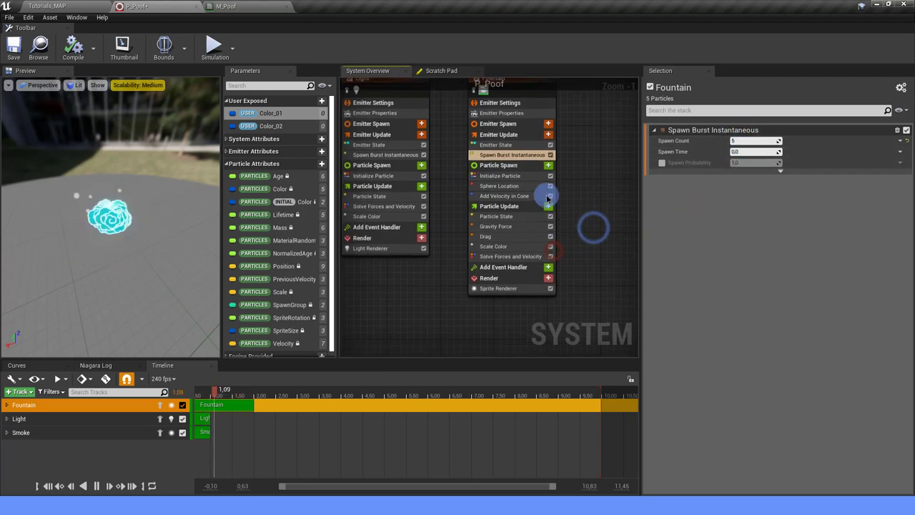
left_click(524, 187)
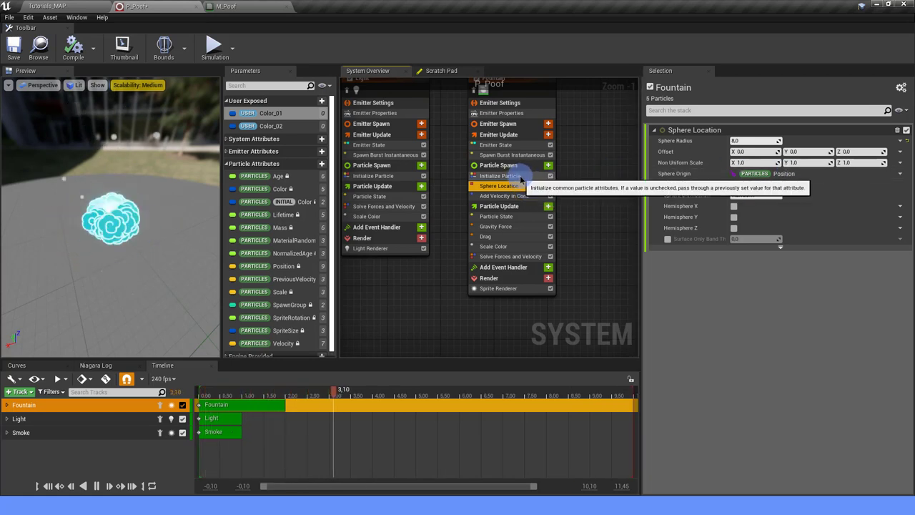
Replace Sphere Location with Cylinder Location, setting height 0 and radius 40.
key("Delete")
left_click(549, 165)
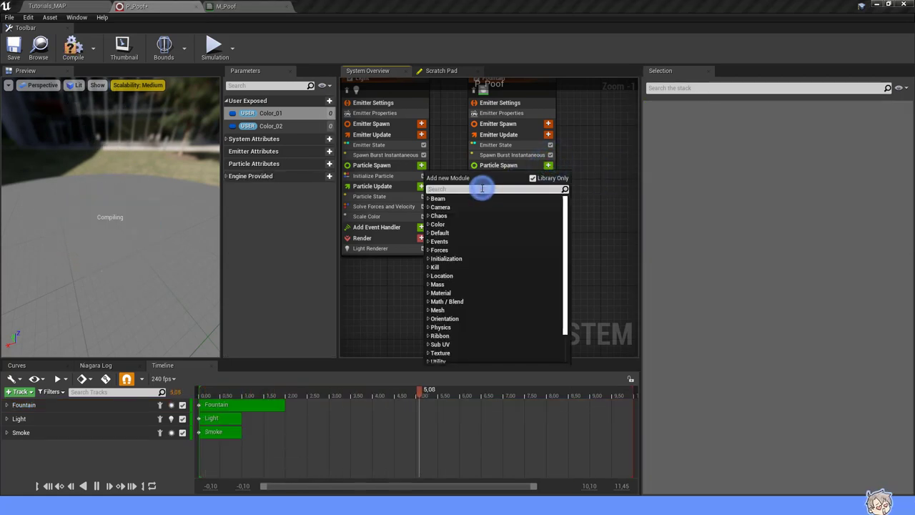
type("CYLI")
left_click(479, 216)
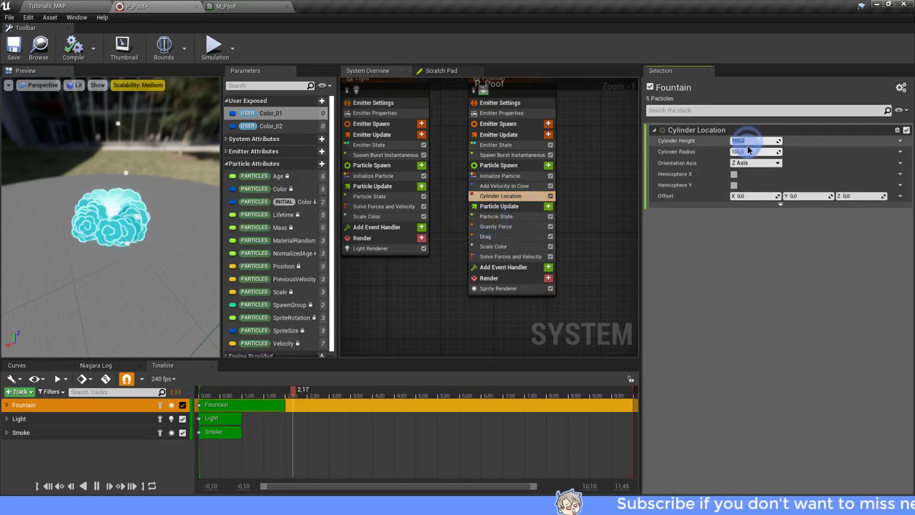
type("0")
left_click(745, 153)
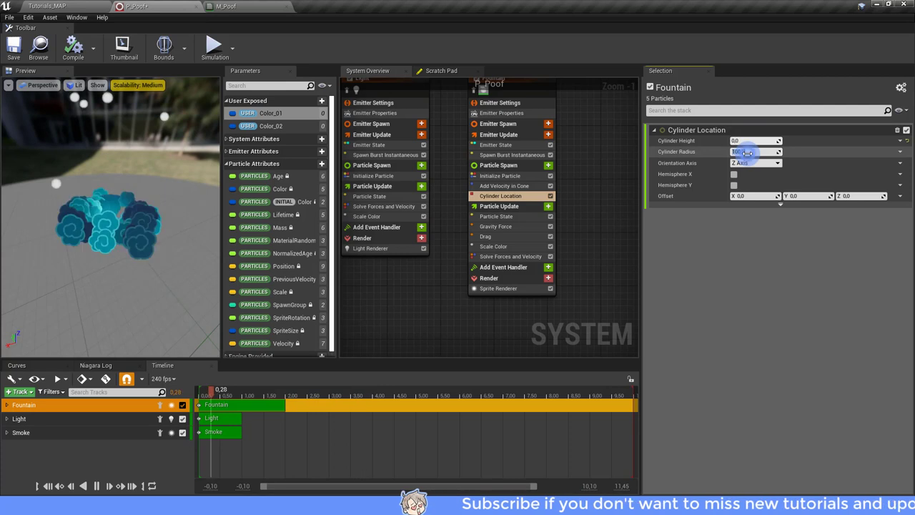
type("40")
key("Return")
left_click(728, 245)
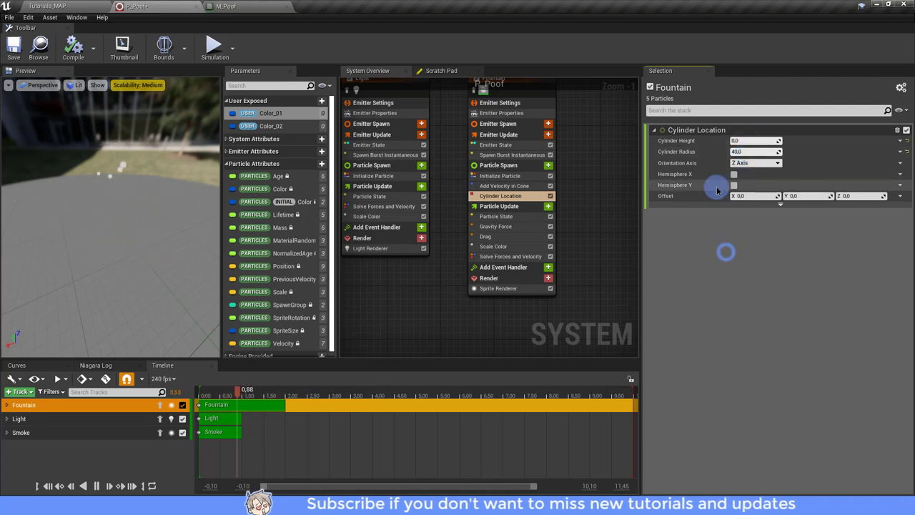
Enable Surface Only with band thickness 0 and reduce the cylinder radius to 30.
left_click(773, 208)
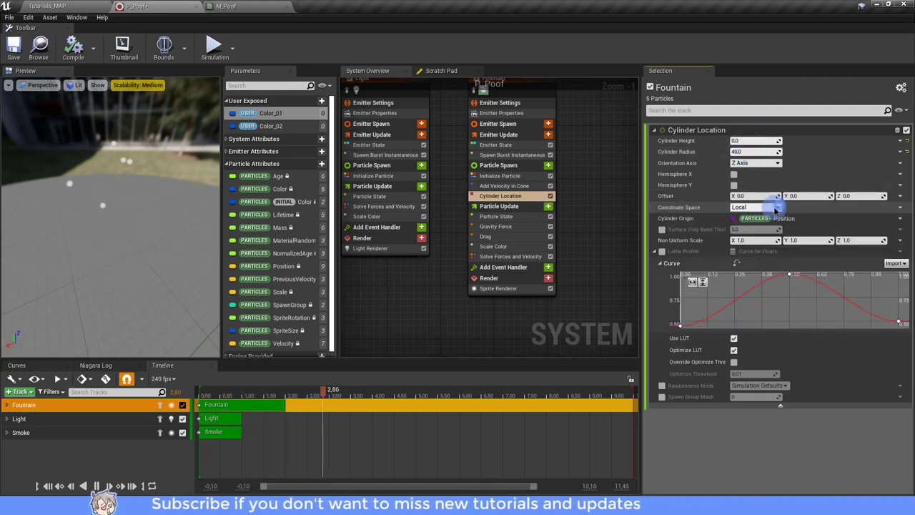
left_click(662, 229)
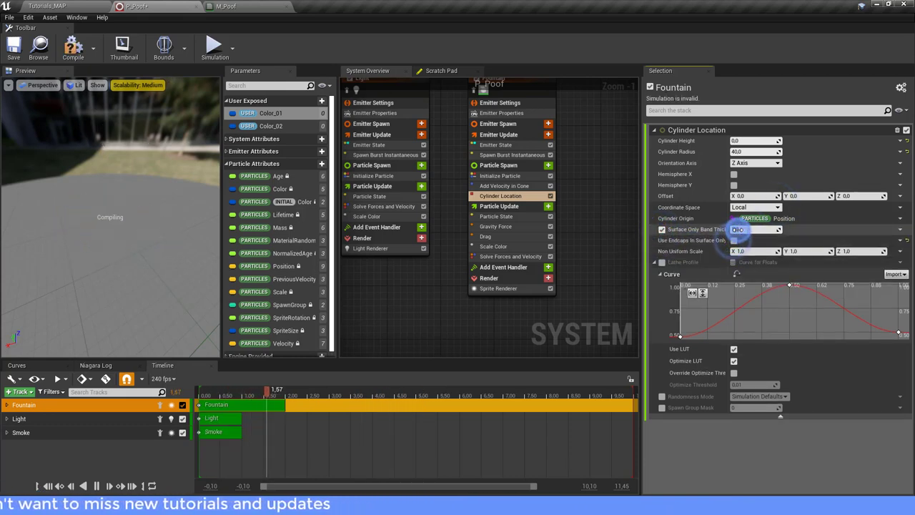
left_click(746, 447)
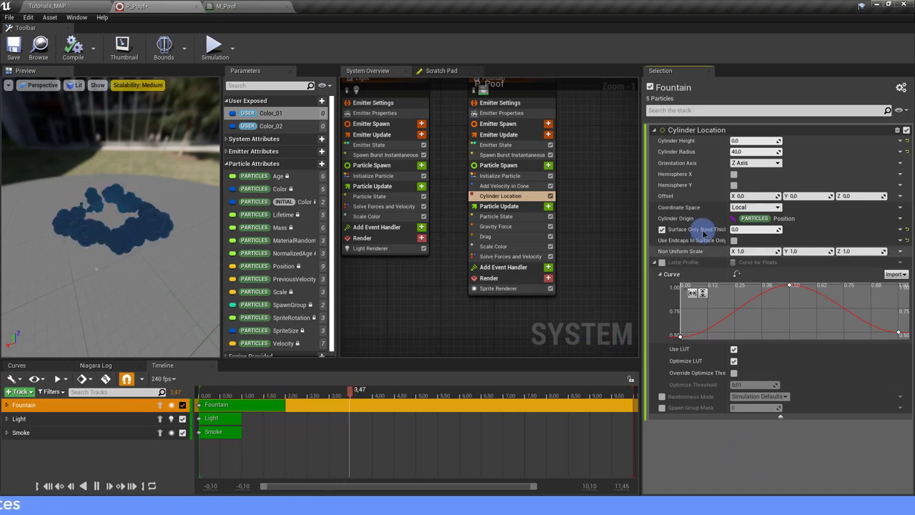
left_click_drag(746, 149, 737, 149)
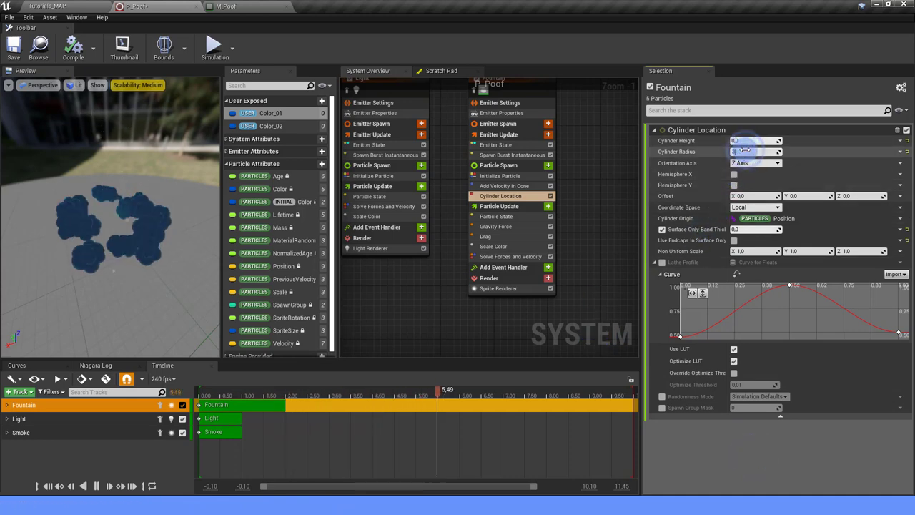
left_click(752, 467)
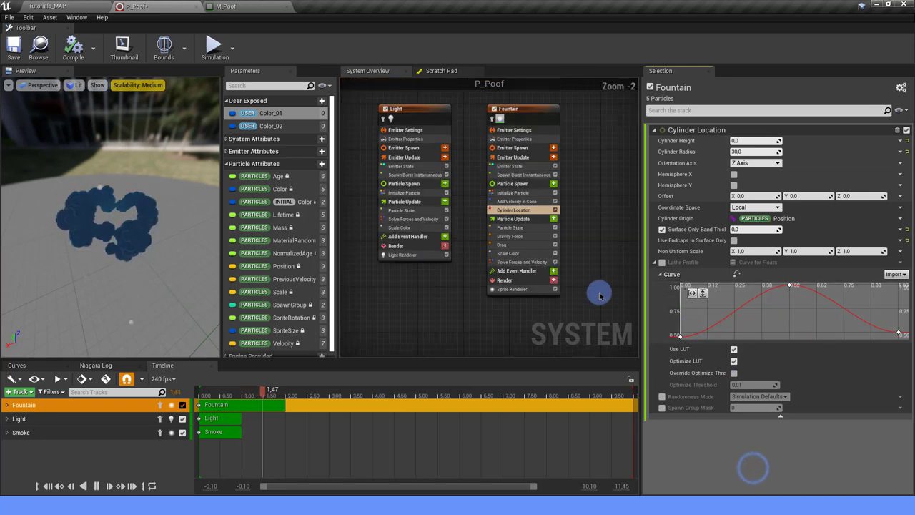
right_click_drag(597, 289, 599, 293)
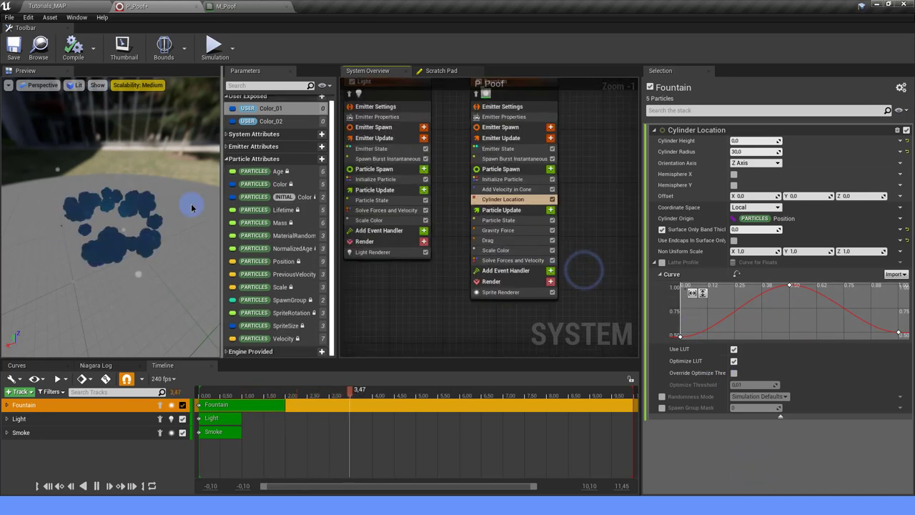
mouse_move(128, 205)
left_mouse_down()
mouse_move(116, 217)
mouse_move(149, 197)
mouse_move(109, 164)
left_mouse_up()
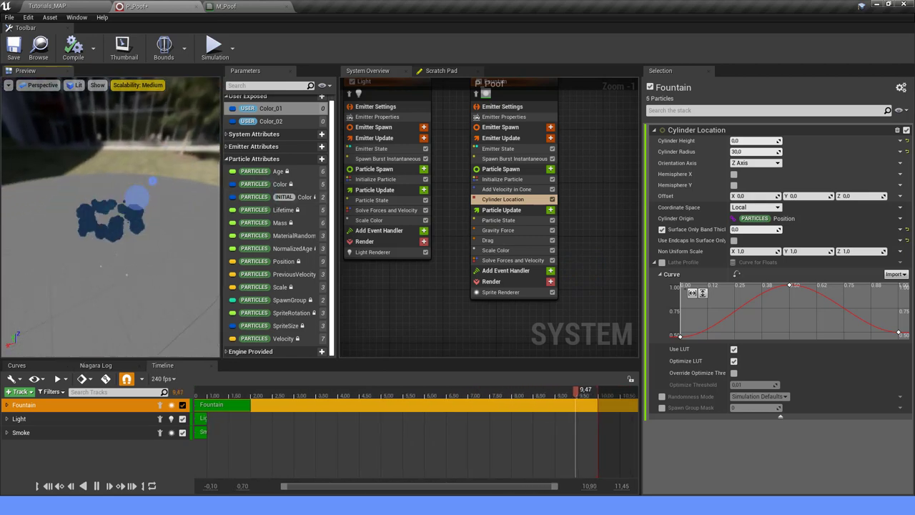
Replace Add Velocity in Cone with Add Velocity from Point in Fountain's Particle Spawn.
left_click(529, 189)
key("Delete")
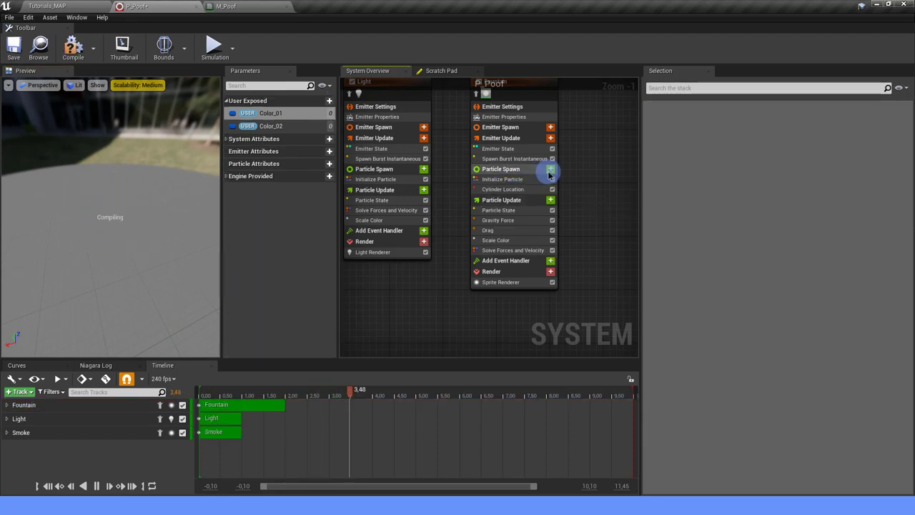
left_click(550, 169)
type("VELOCI")
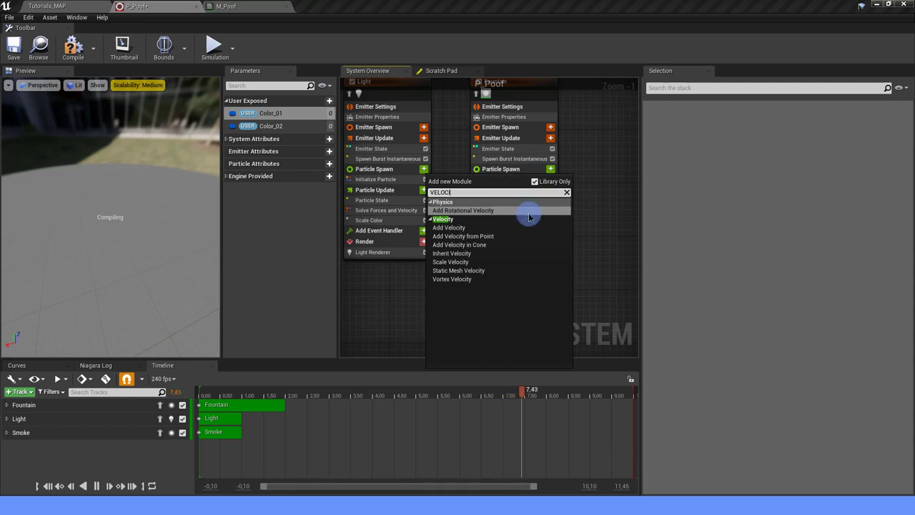
left_click(479, 237)
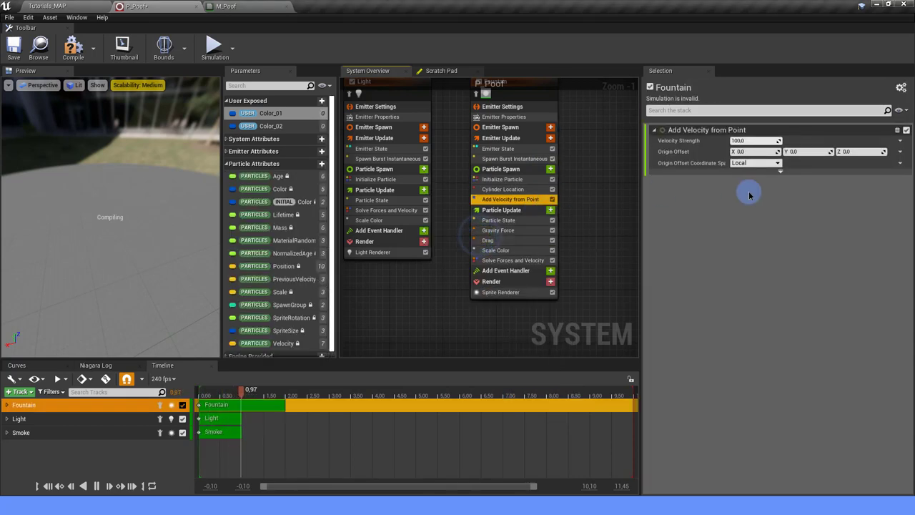
Make Velocity Strength a Uniform Ranged Float, initially from 200 to 400.
left_click(903, 143)
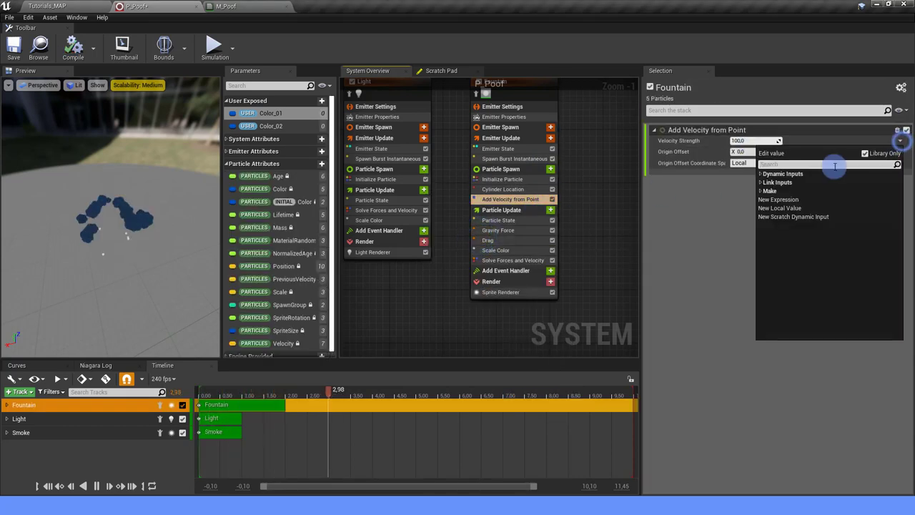
type("uniform")
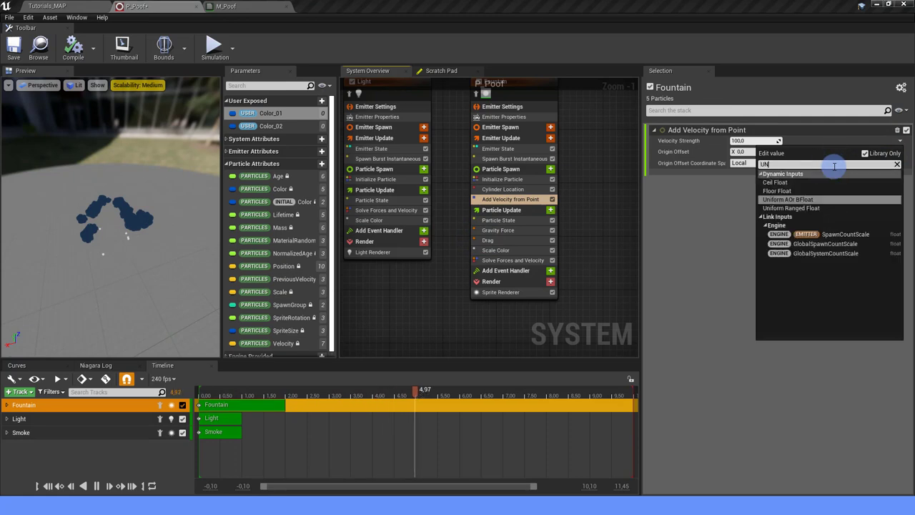
left_click(813, 185)
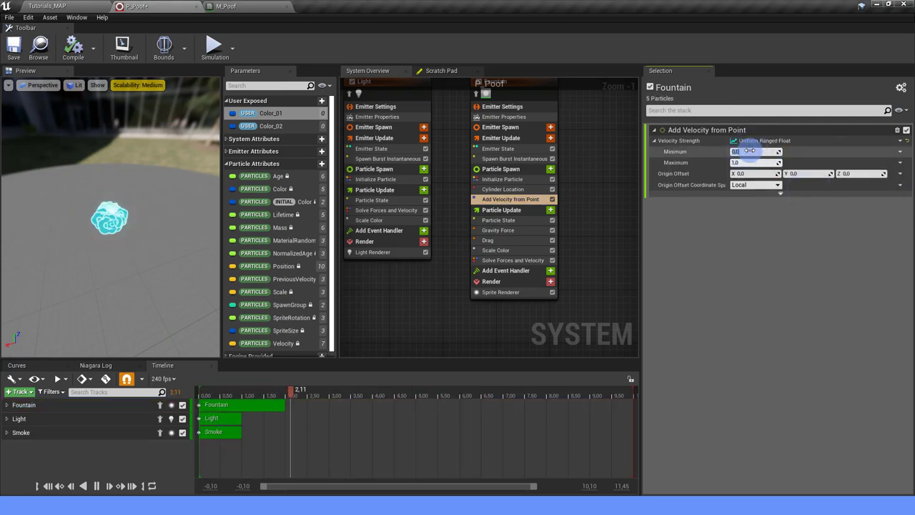
key("Return")
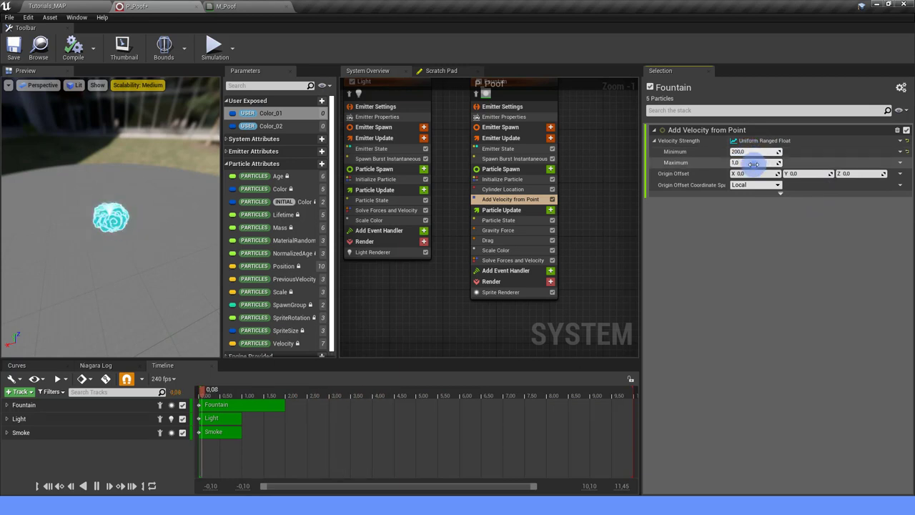
type("40")
key("Return")
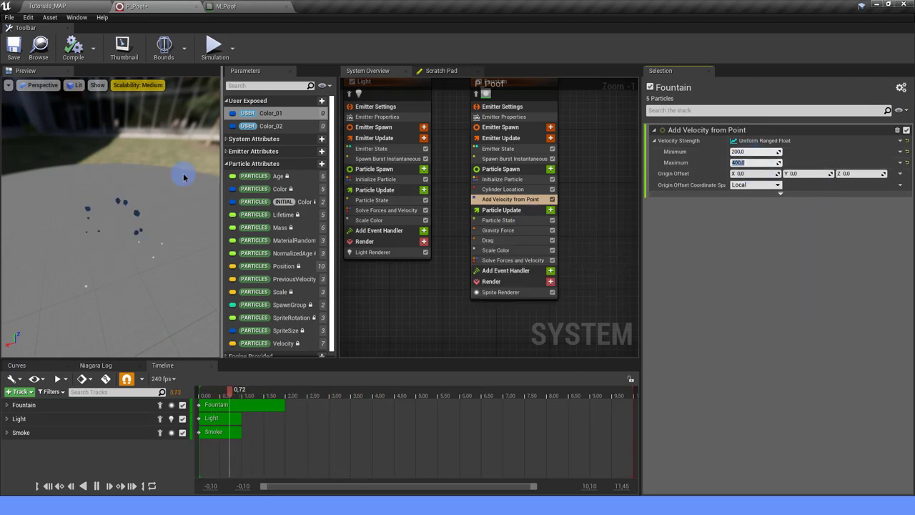
left_click_drag(183, 174, 172, 167)
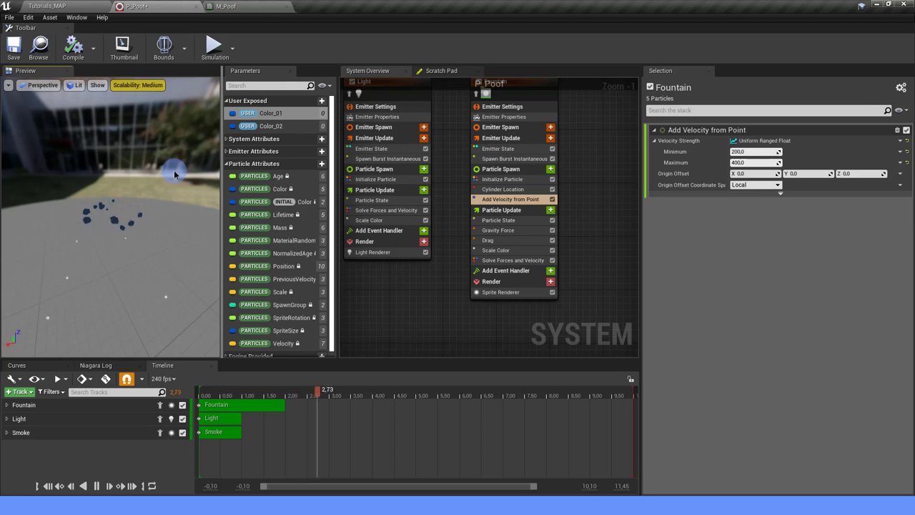
Raise the velocity strength range to 500–800 and show the module's advanced options.
left_click(751, 152)
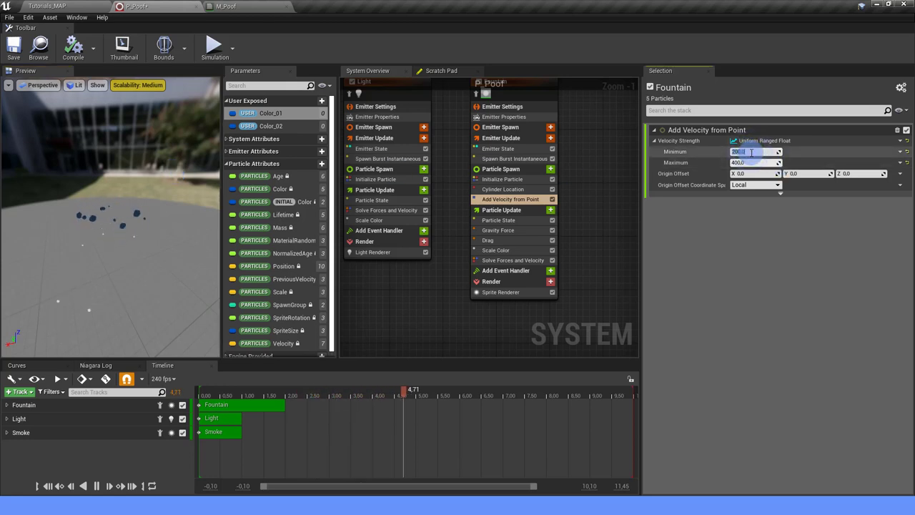
type("500")
key("Return")
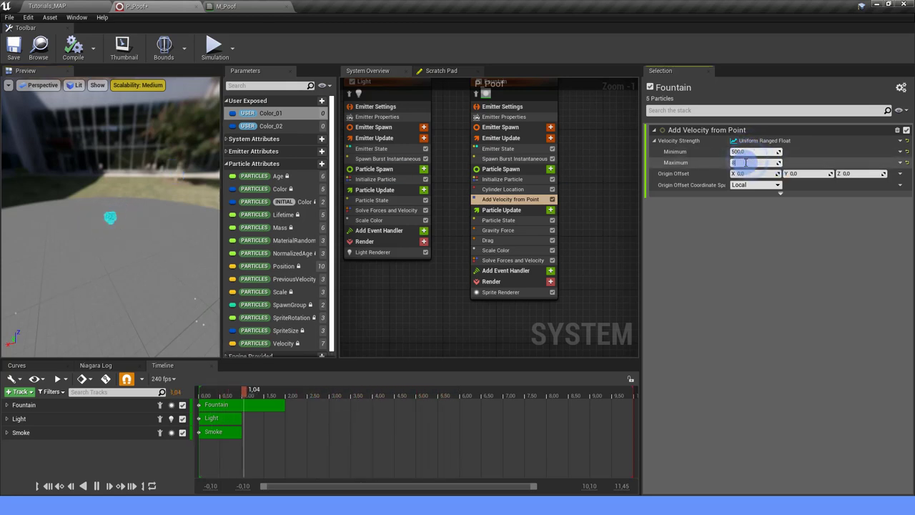
type("00")
key("Return")
mouse_move(124, 221)
left_mouse_down()
mouse_move(161, 207)
mouse_move(146, 179)
left_mouse_up()
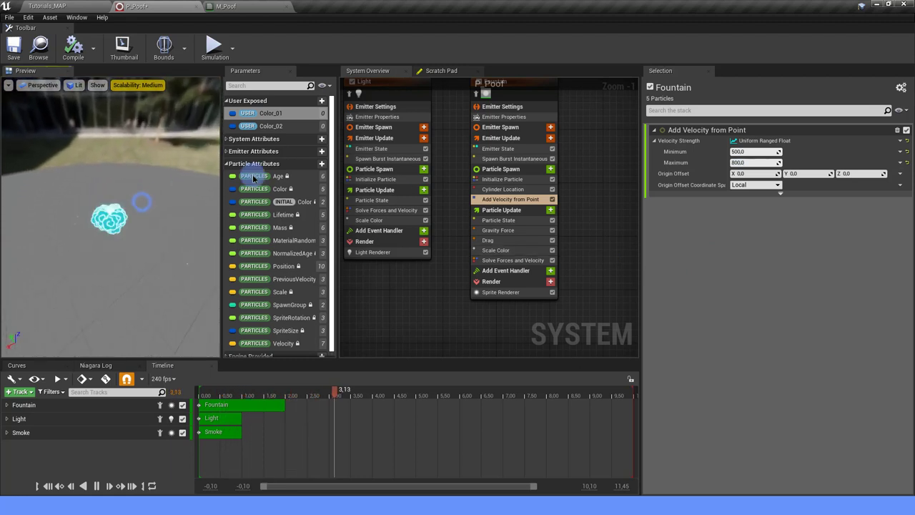
left_click(781, 195)
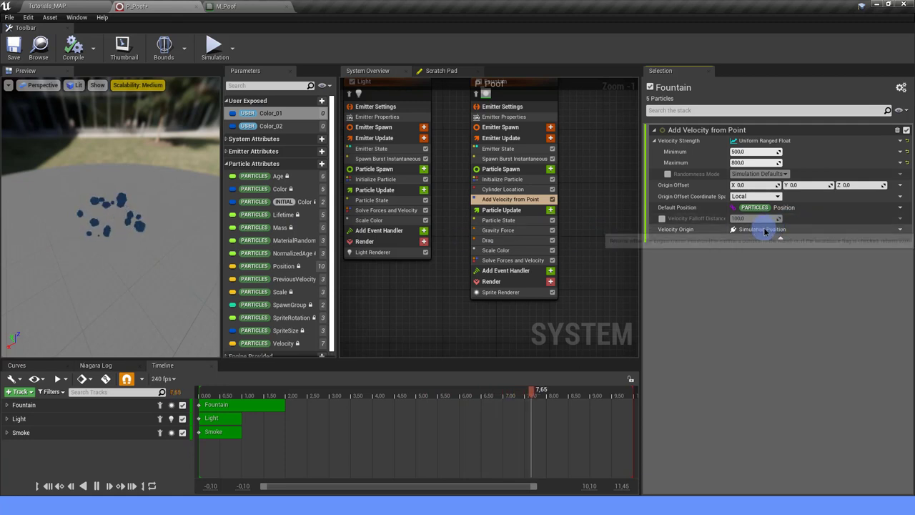
Drive Velocity Origin with a Subtract Vector whose A input is Simulation Position.
left_click(902, 230)
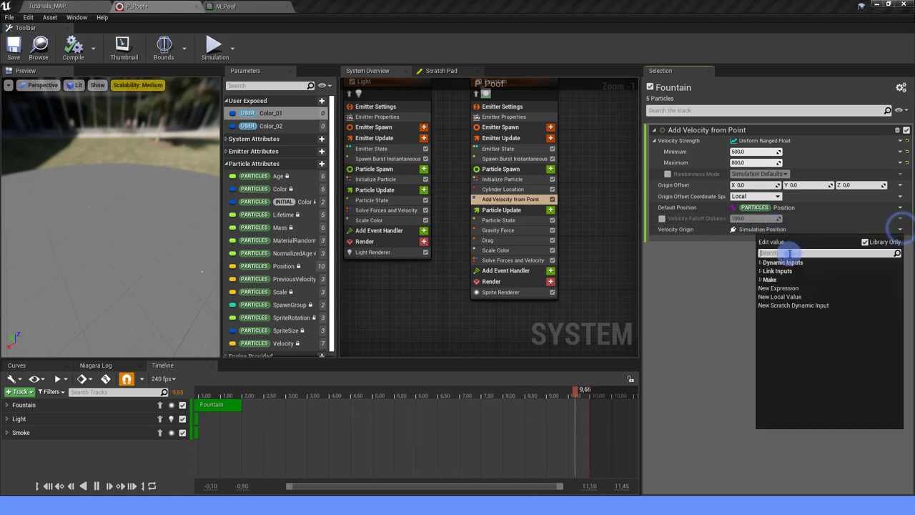
type("SUB")
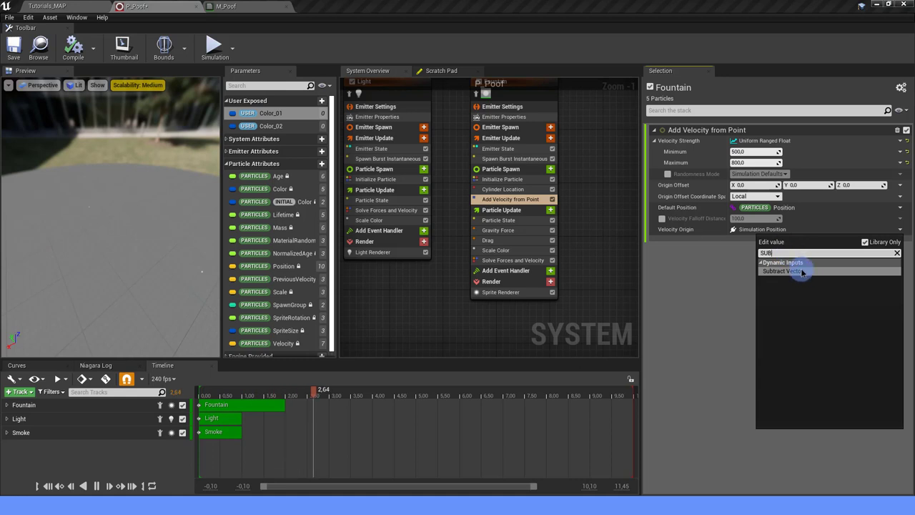
left_click(803, 272)
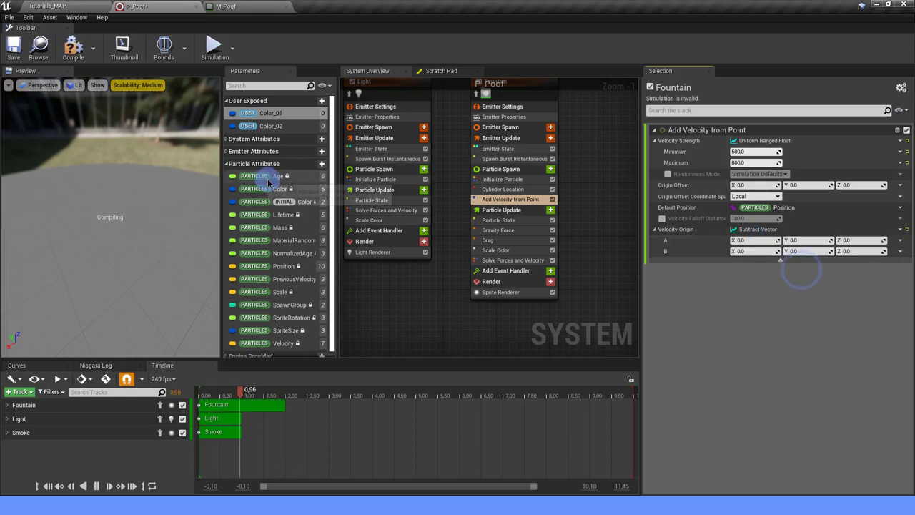
left_click(900, 240)
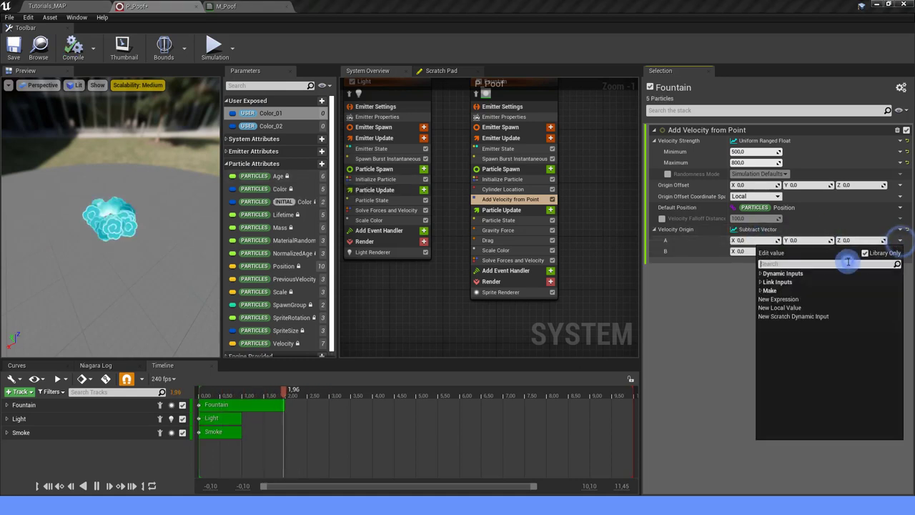
type("SIM")
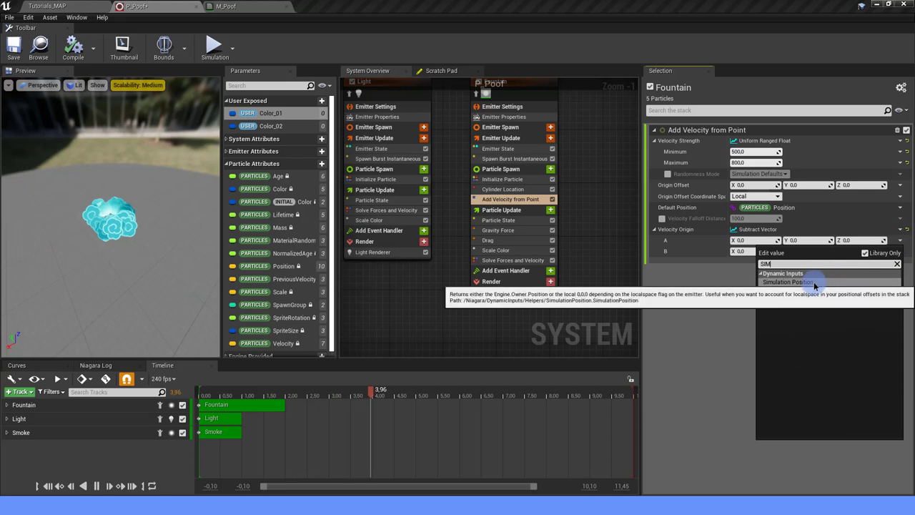
left_click(806, 281)
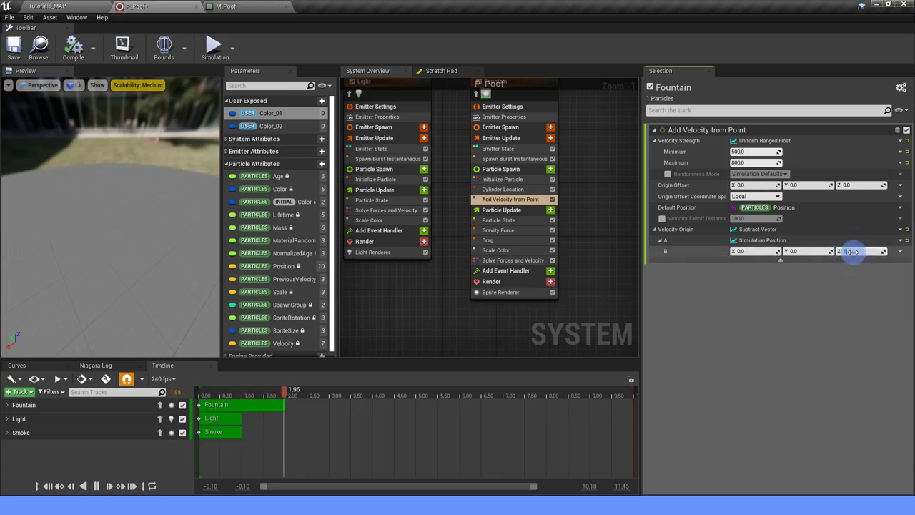
type("50")
left_click_drag(145, 208, 141, 210)
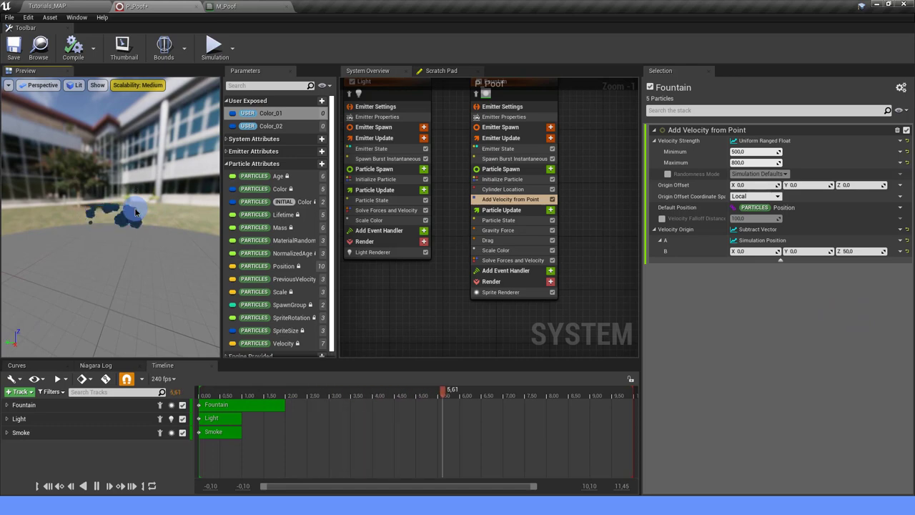
Set Fountain's Initialize Particle lifetime range to 0.6–1.5.
left_click(504, 179)
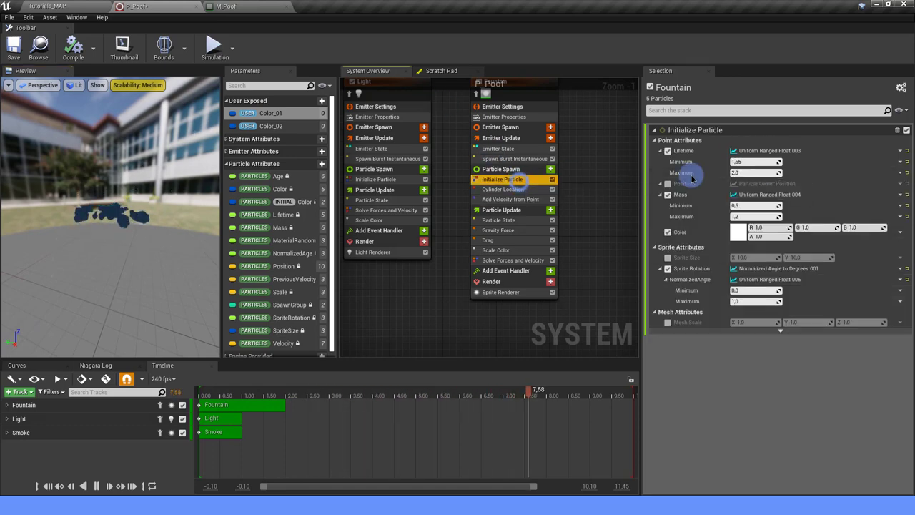
left_click(745, 162)
left_click(744, 172)
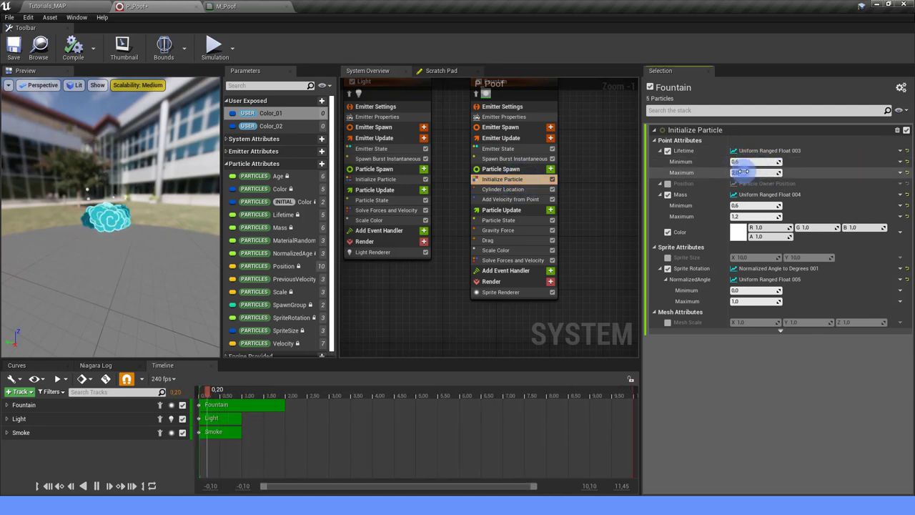
type("1,4")
key("Return")
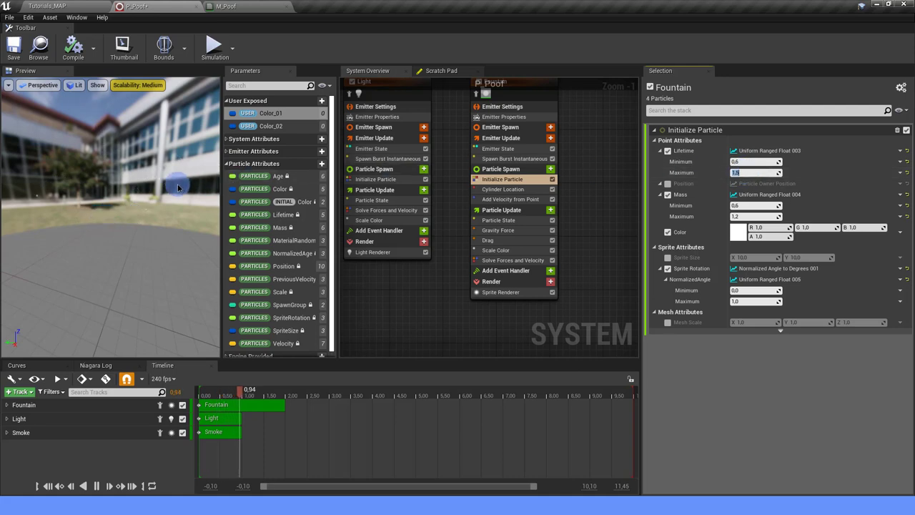
left_click_drag(138, 189, 133, 195)
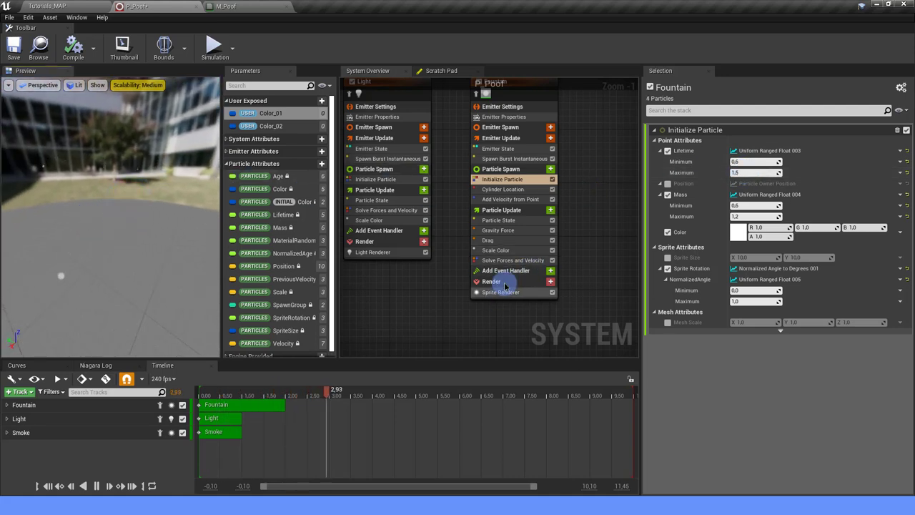
Delete the Scale Color module from the Fountain emitter.
scroll(584, 214, "down", 1)
right_click_drag(582, 209, 476, 262)
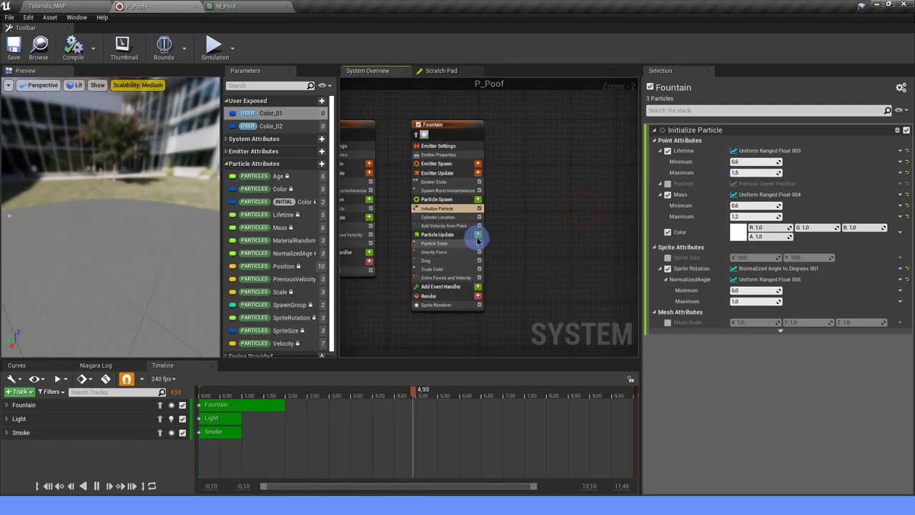
left_click(435, 270)
key("Delete")
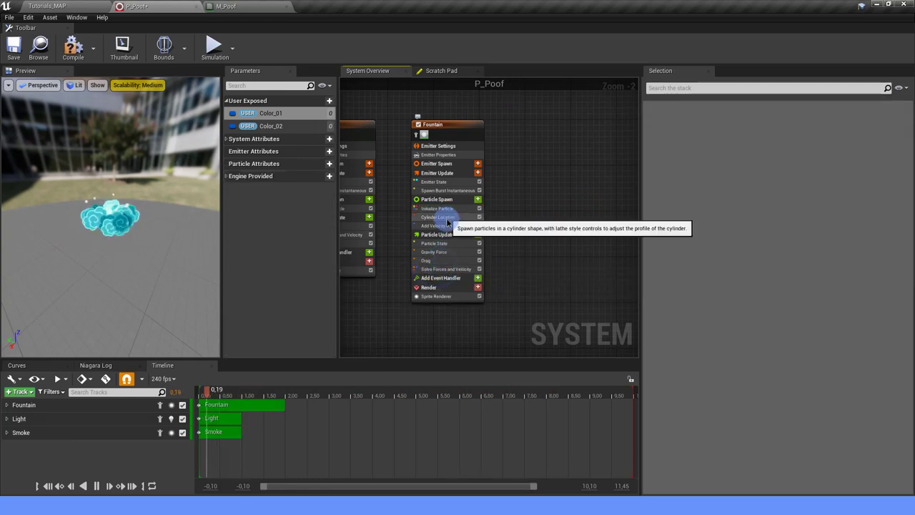
Turn off initial Color, Mass and Sprite Rotation in Initialize Particle, then inspect the Sprite Renderer.
left_click(448, 210)
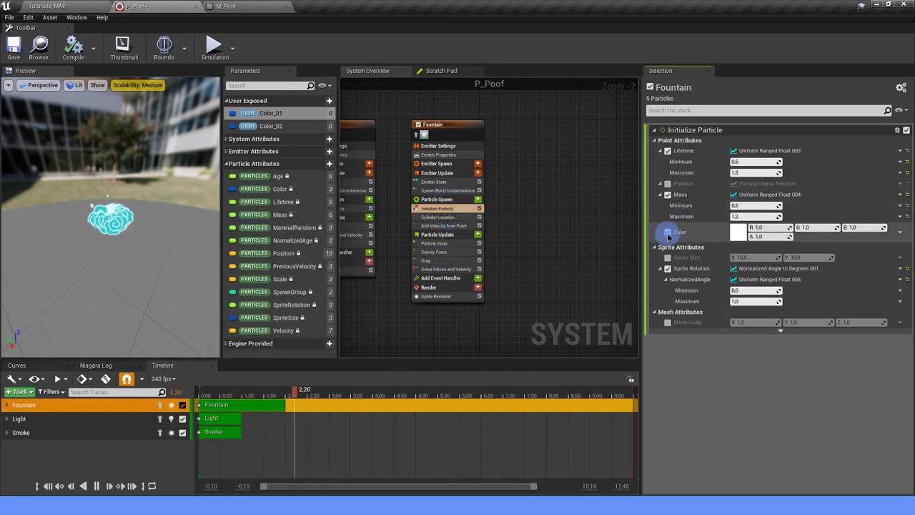
left_click(667, 232)
left_click(668, 268)
left_click(668, 194)
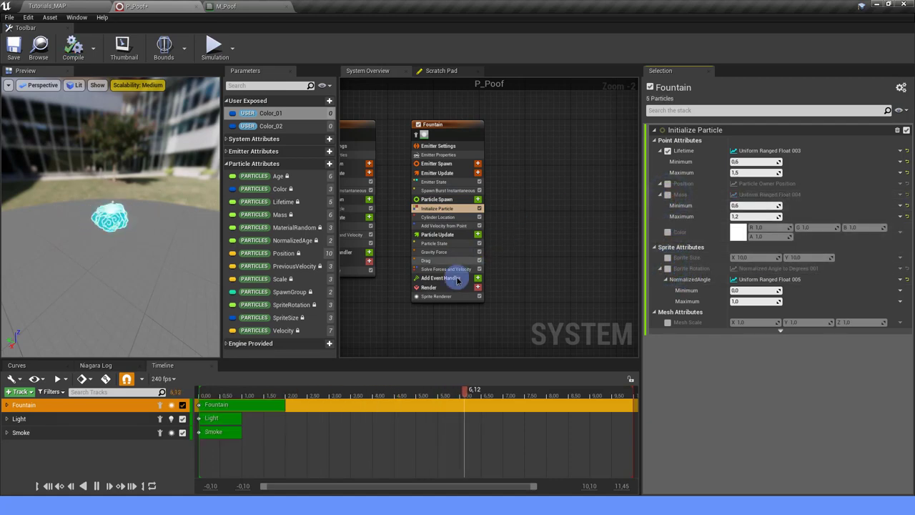
scroll(436, 266, "up", 1)
left_click(434, 263)
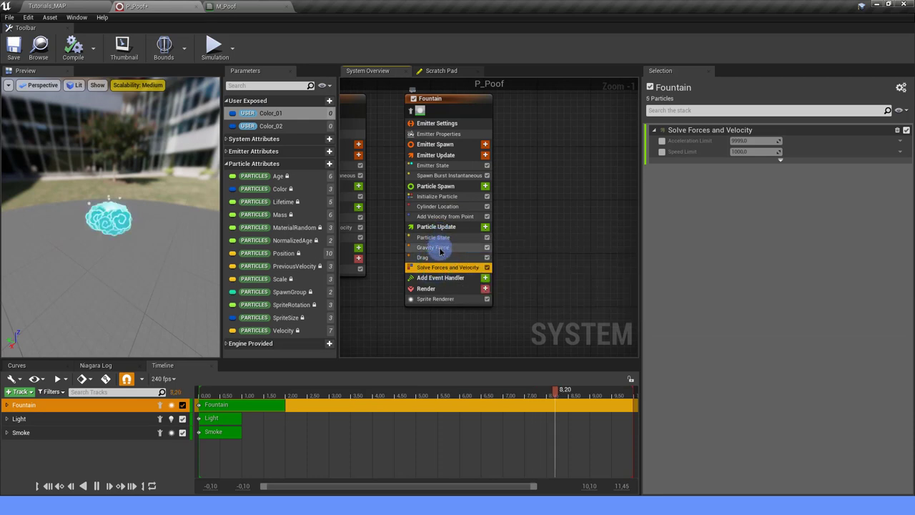
left_click(435, 299)
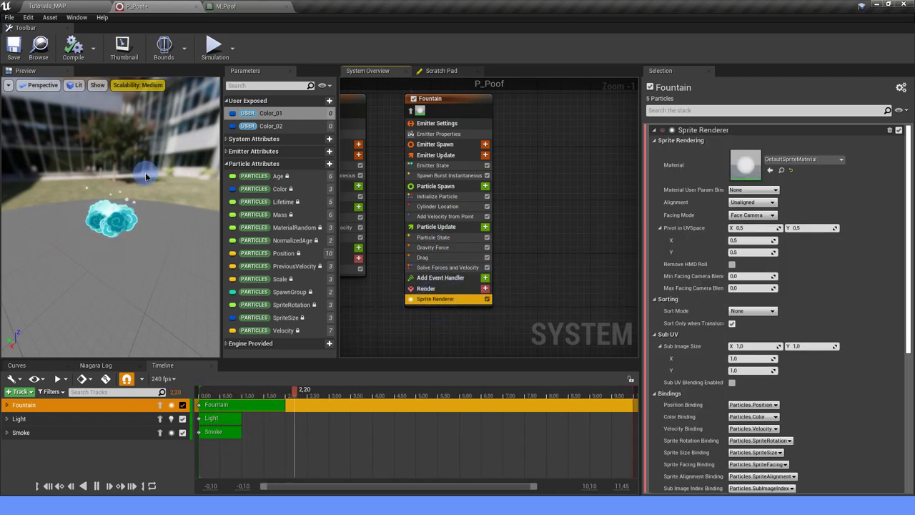
scroll(546, 239, "down", 2)
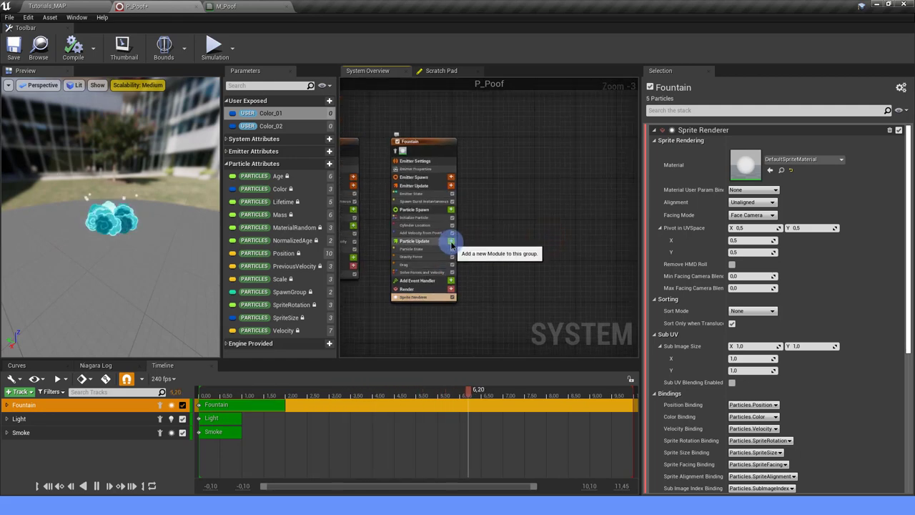
Add a Generate Location Event to Particle Update, move it above Solve Forces and Velocity, and apply the fix.
left_click(451, 243)
type("LOCA")
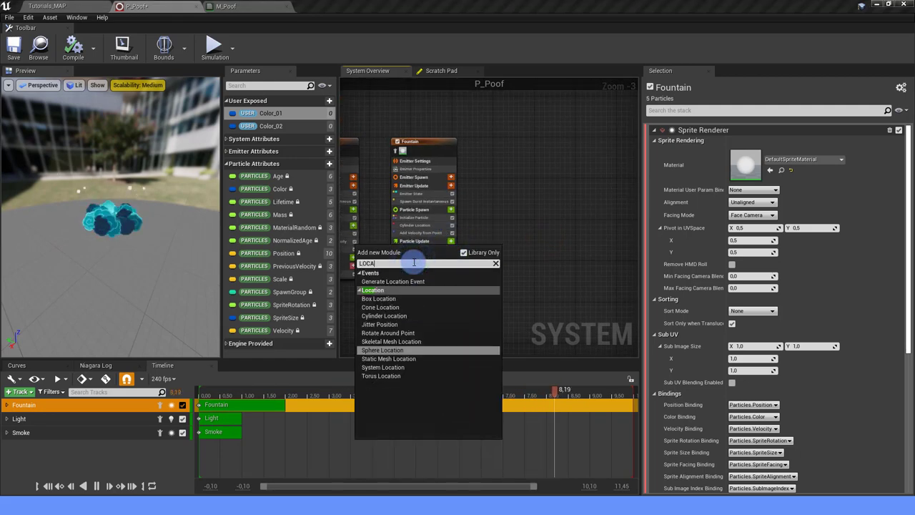
left_click(400, 281)
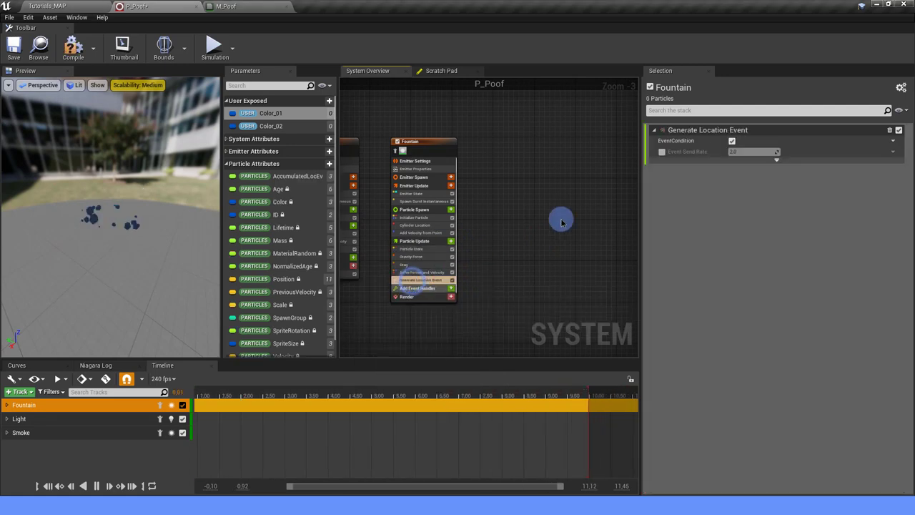
left_click(776, 160)
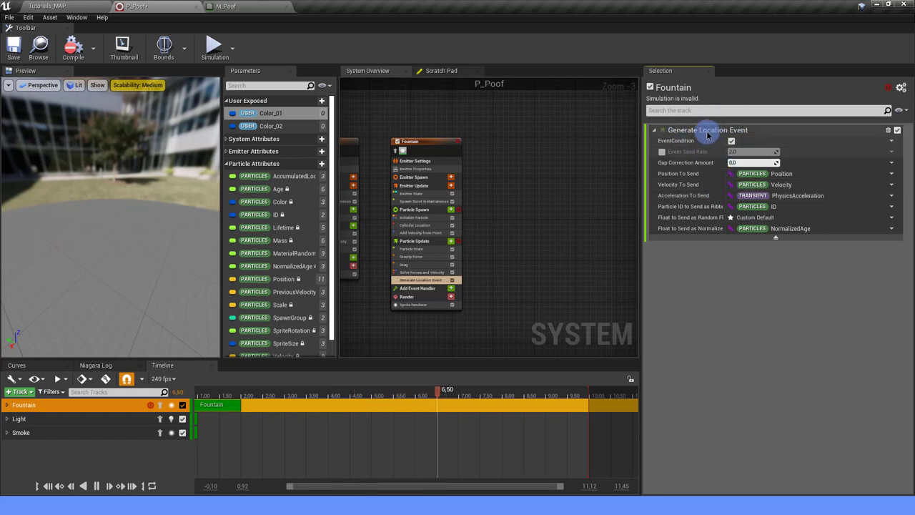
right_click_drag(525, 185, 507, 187)
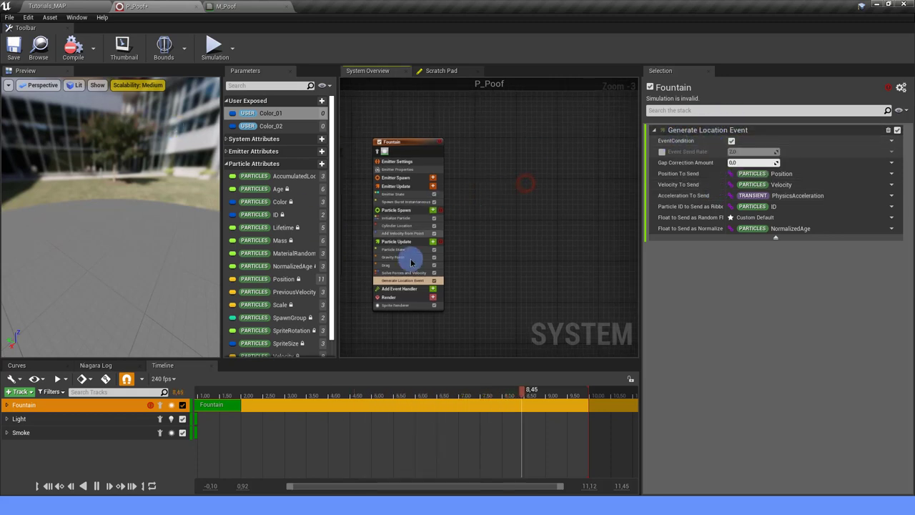
left_click_drag(411, 274, 411, 279)
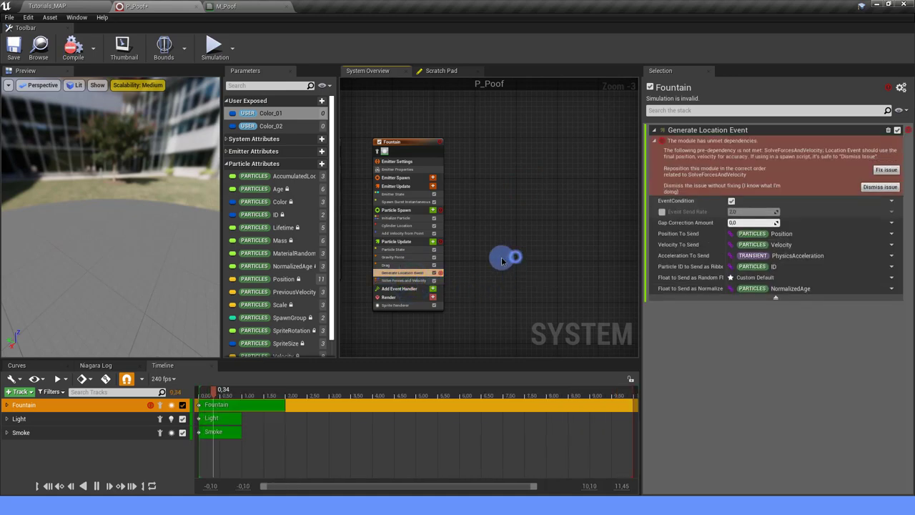
scroll(514, 259, "up", 2)
left_click(887, 170)
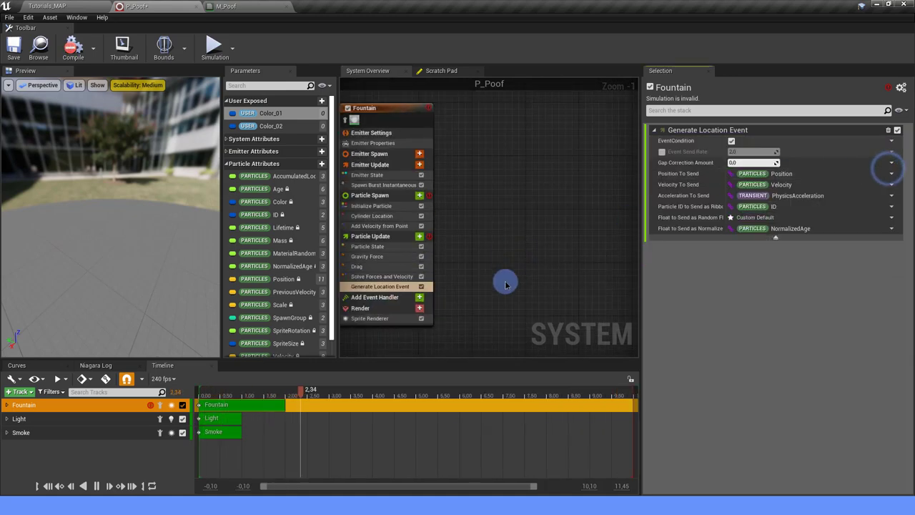
Enable Requires Persistent IDs in Fountain's emitter properties.
mouse_move(889, 91)
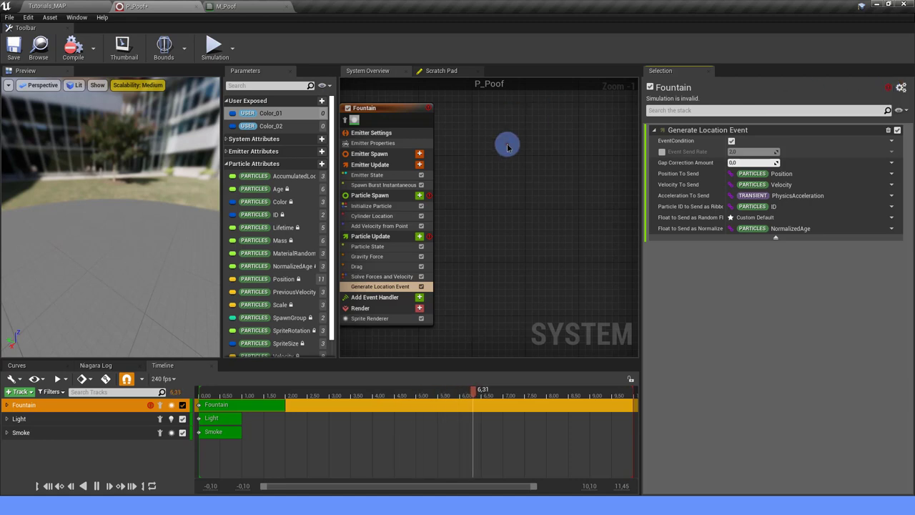
right_click_drag(500, 146, 552, 142)
left_click(447, 144)
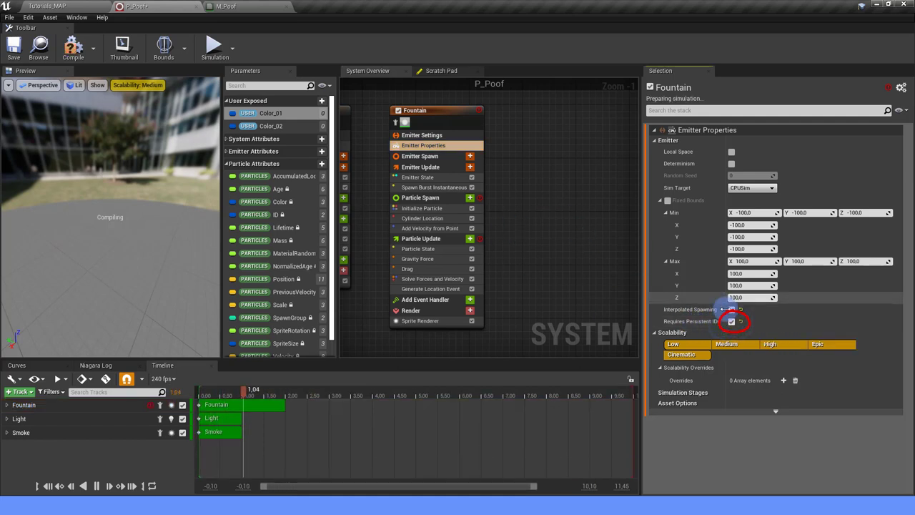
left_click(732, 321)
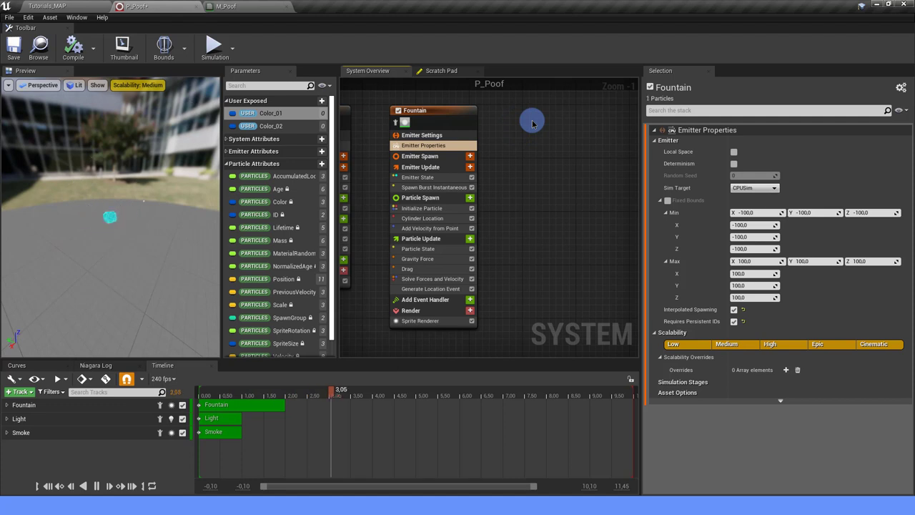
Open the graph's context menu and browse the list of emitters that can be added.
right_click(507, 107)
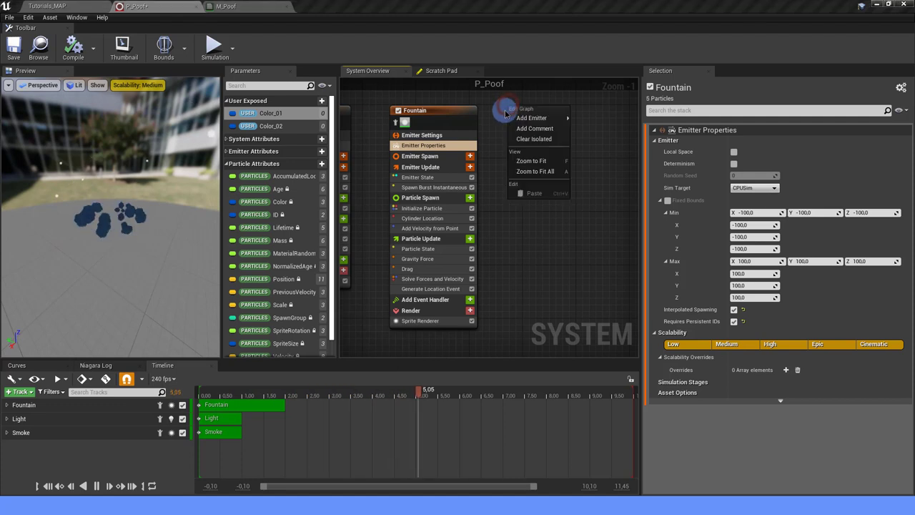
left_click(502, 112)
right_click(505, 113)
left_click(533, 125)
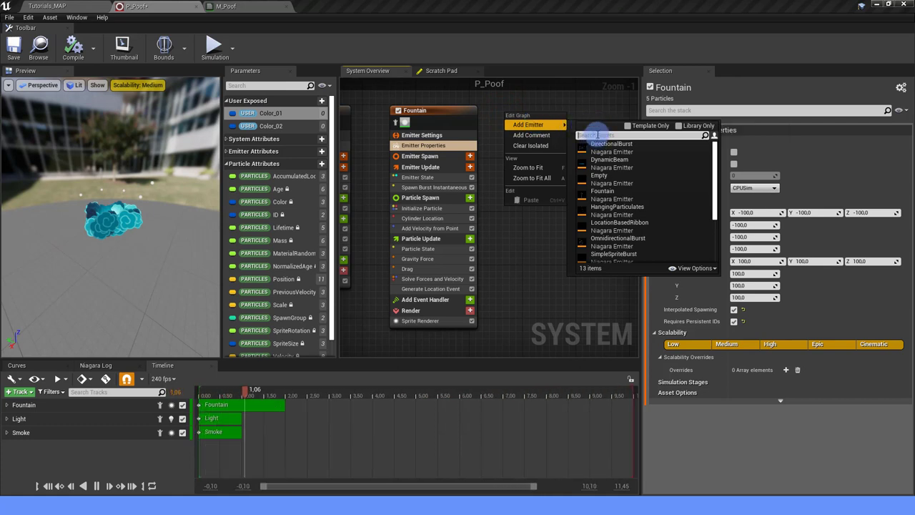
left_click(601, 177)
scroll(509, 121, "down", 5)
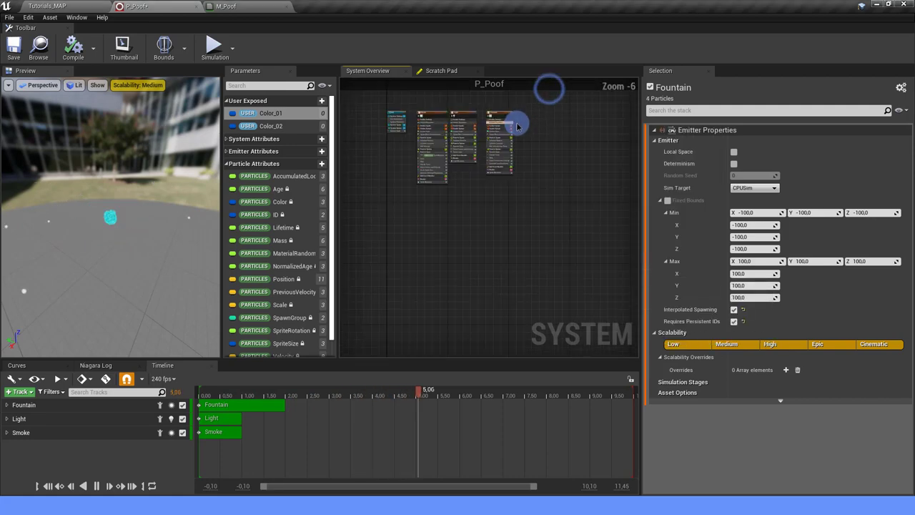
scroll(509, 121, "up", 4)
Copy the Smoke emitter and paste it into an empty graph area as Smoke001.
left_click(472, 131)
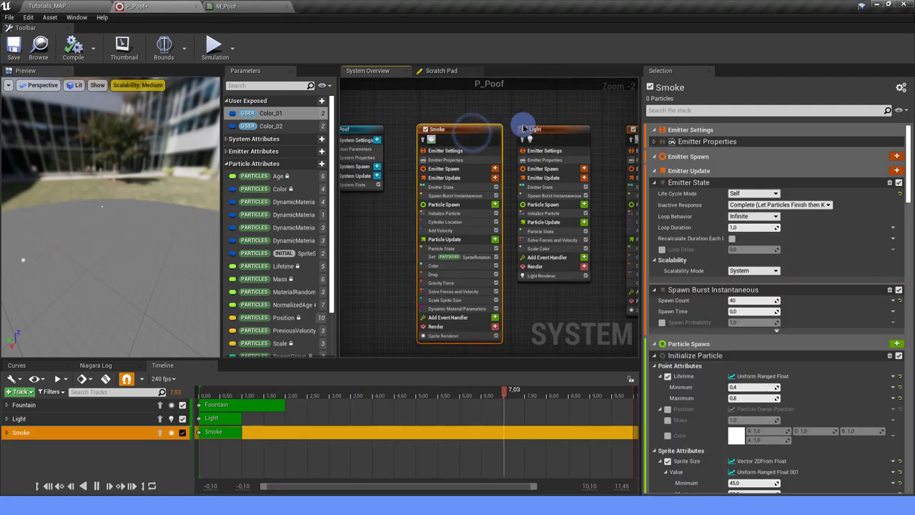
scroll(524, 127, "down", 2)
right_click_drag(561, 127, 489, 133)
left_click(488, 137)
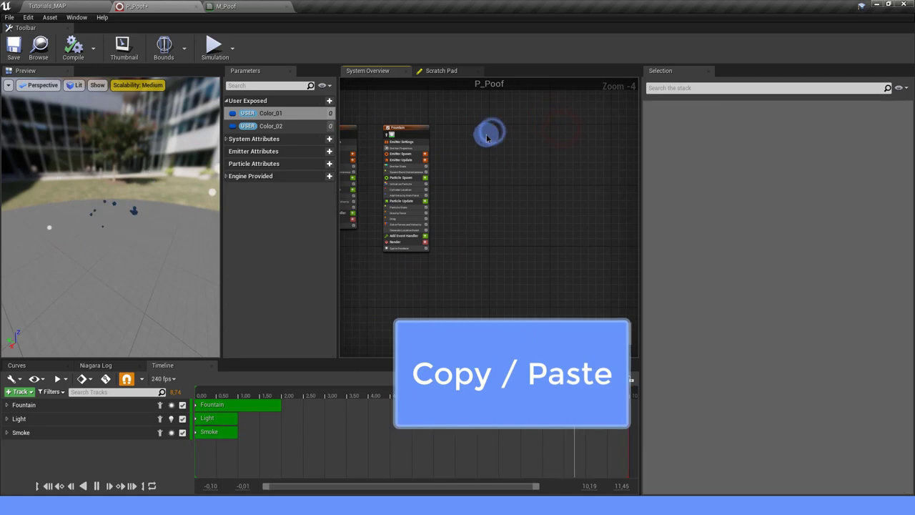
key("ctrl+v")
scroll(475, 140, "up", 2)
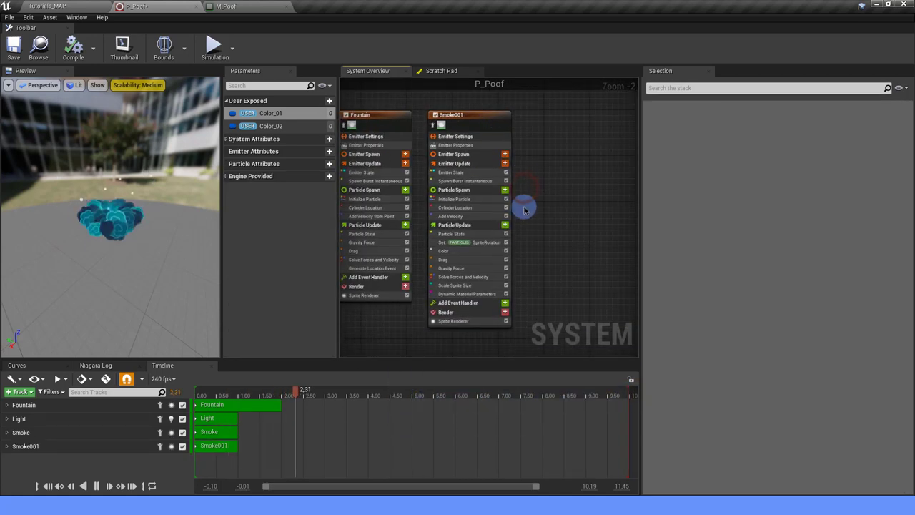
right_click_drag(524, 208, 498, 205)
scroll(473, 216, "up", 1)
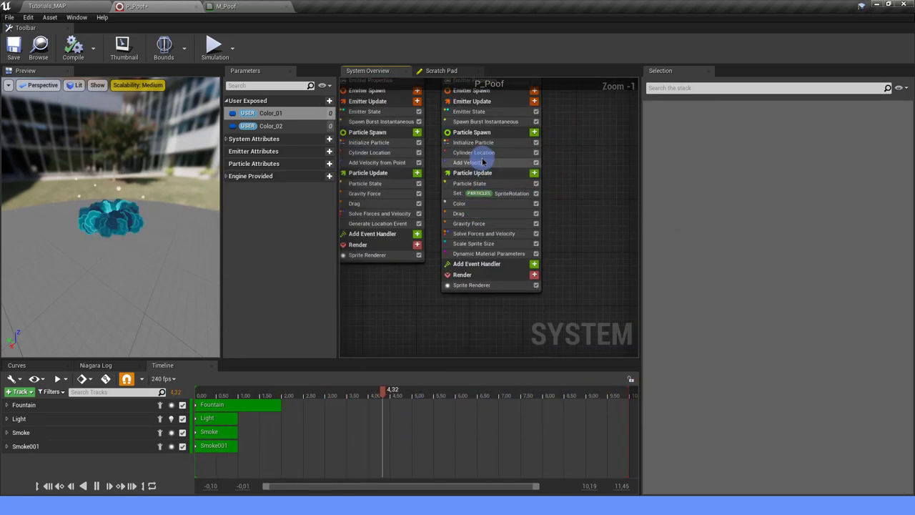
Delete the Add Velocity and Cylinder Location modules from Smoke001.
left_click(483, 164)
key("Delete")
left_click(489, 154)
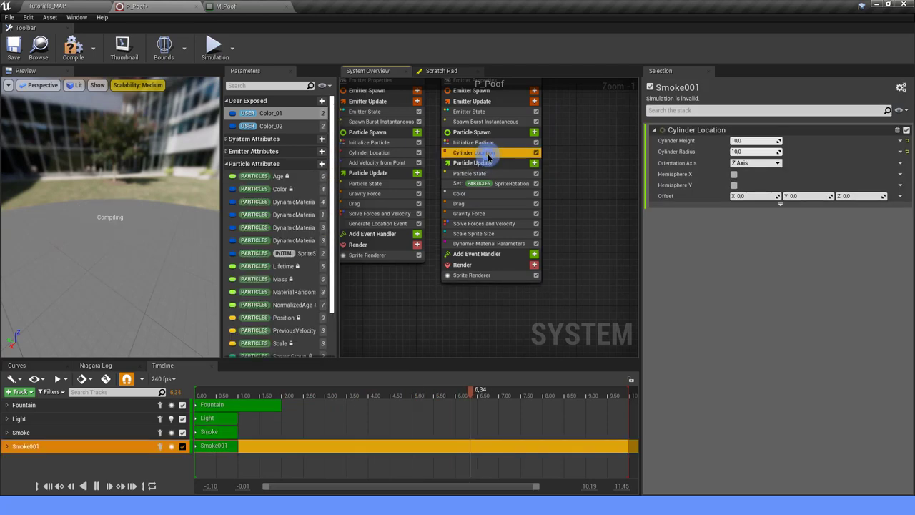
right_click(564, 149)
left_click(473, 153)
key("Delete")
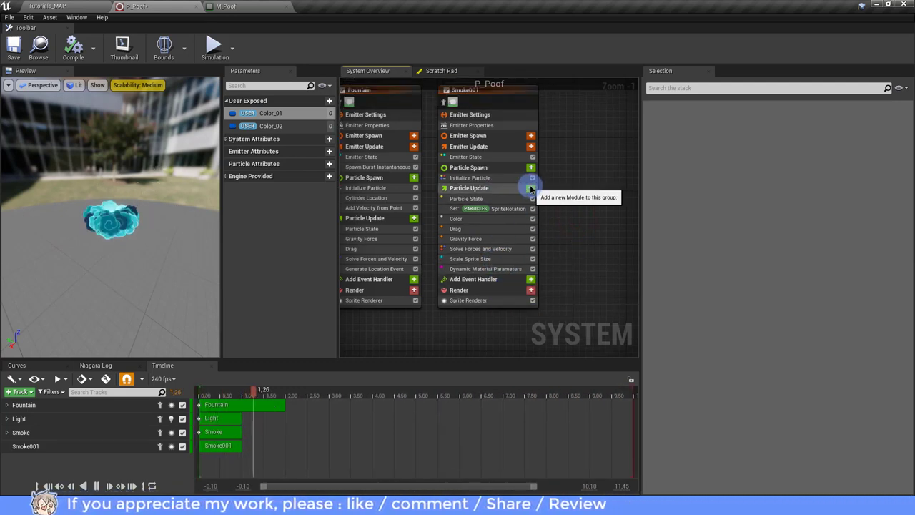
Add an event handler to Smoke001 with Fountain's LocationEvent as its source.
left_click(530, 278)
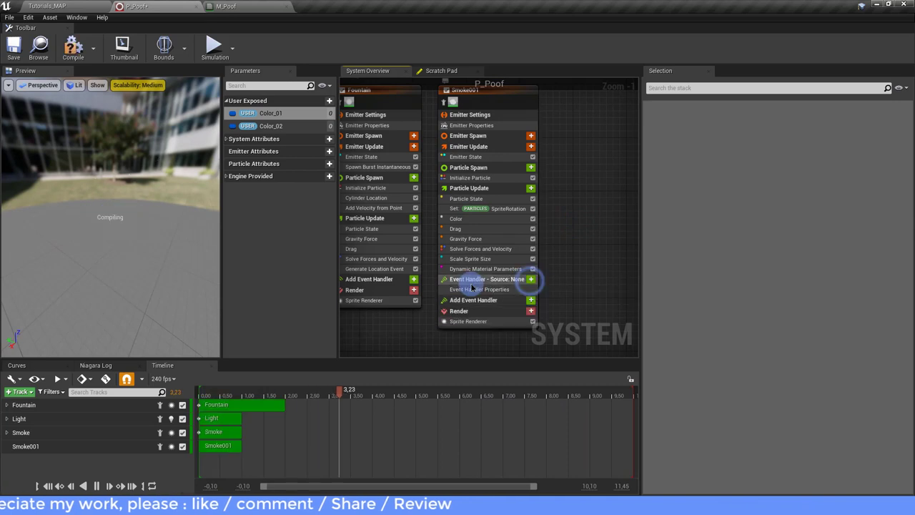
left_click(466, 289)
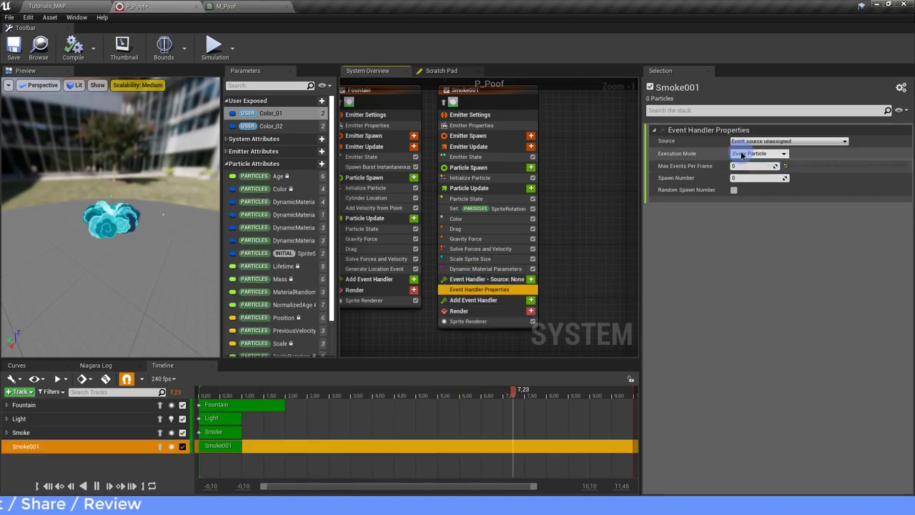
left_click(787, 140)
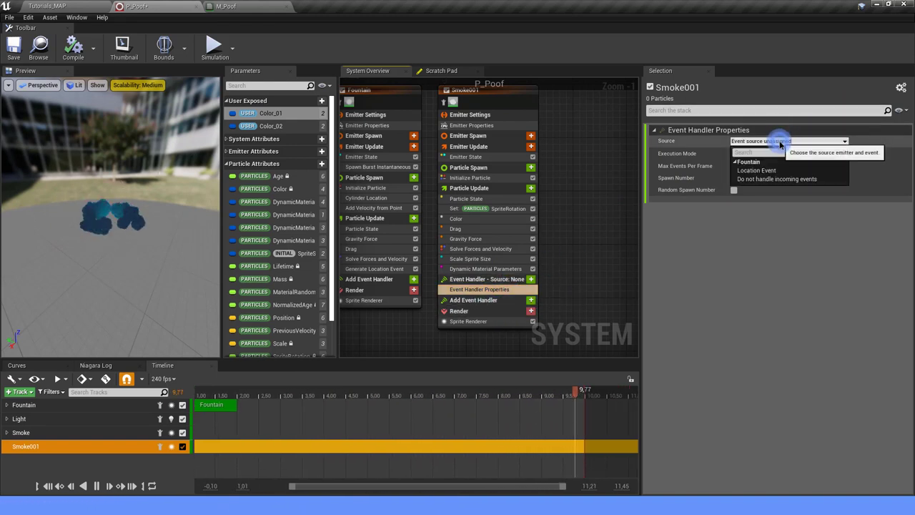
left_click(755, 170)
right_click_drag(600, 232, 594, 196)
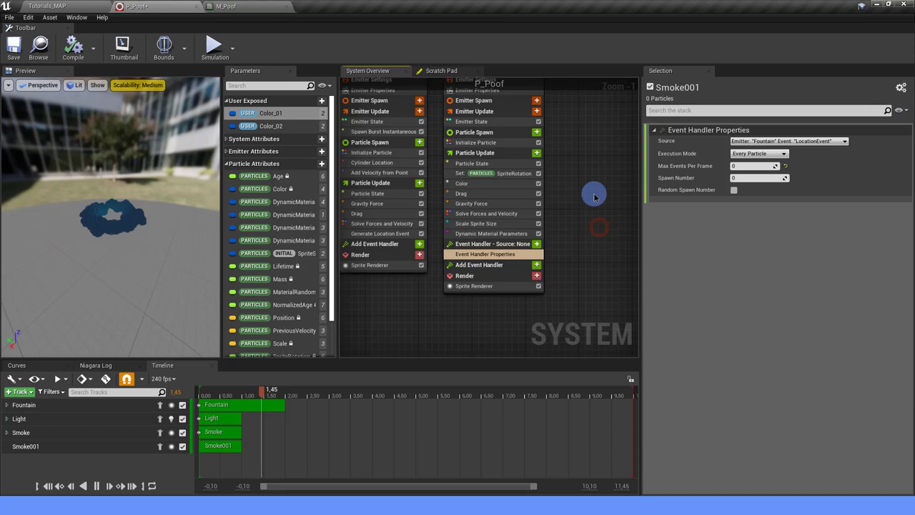
Add a Receive Location Event module inside the new event handler.
left_click(537, 245)
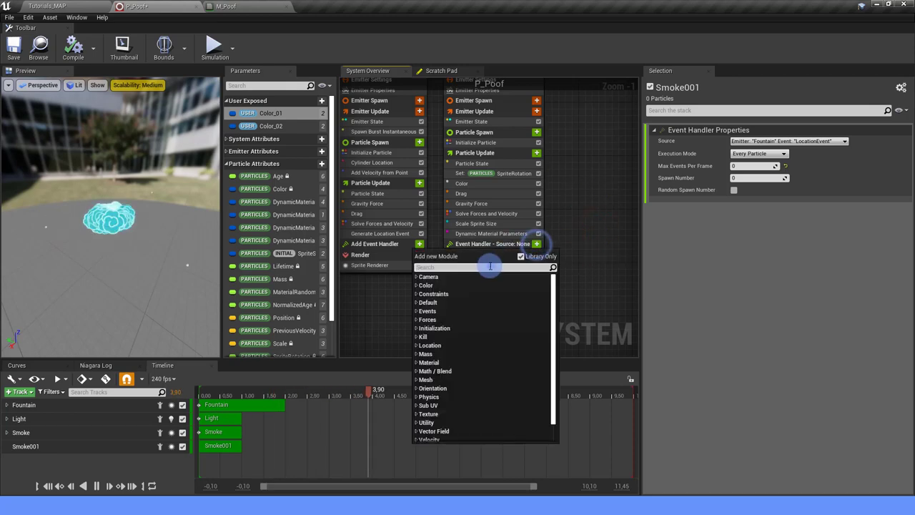
left_click(491, 266)
type("LOCA")
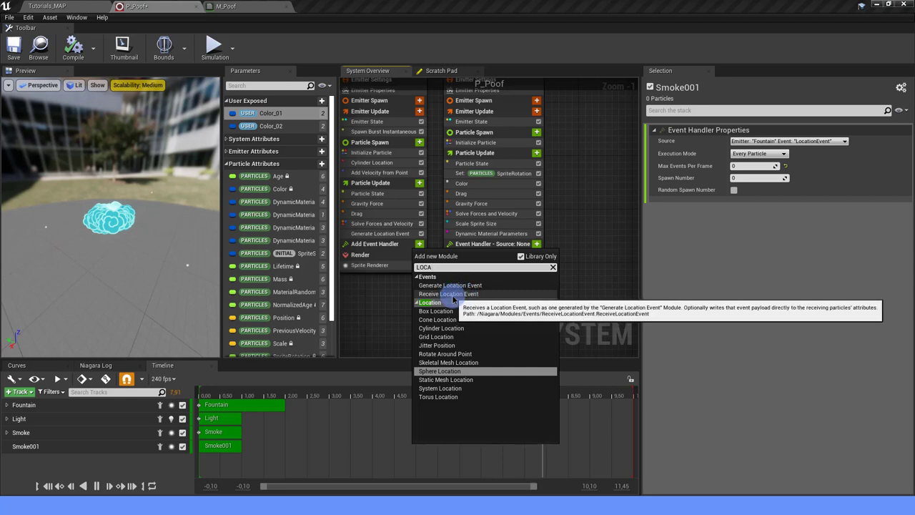
left_click(439, 294)
left_click(522, 268)
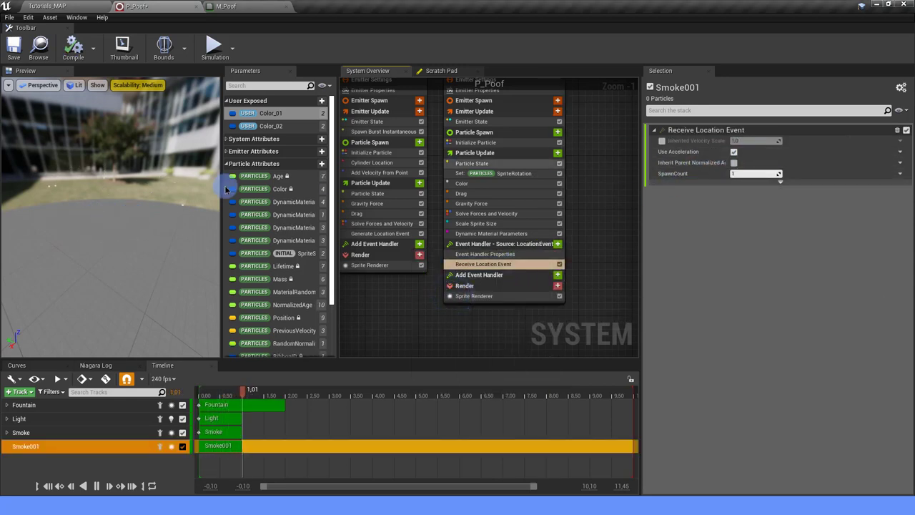
Frame both emitters and select Fountain's Generate Location Event module.
left_click_drag(109, 215, 222, 214)
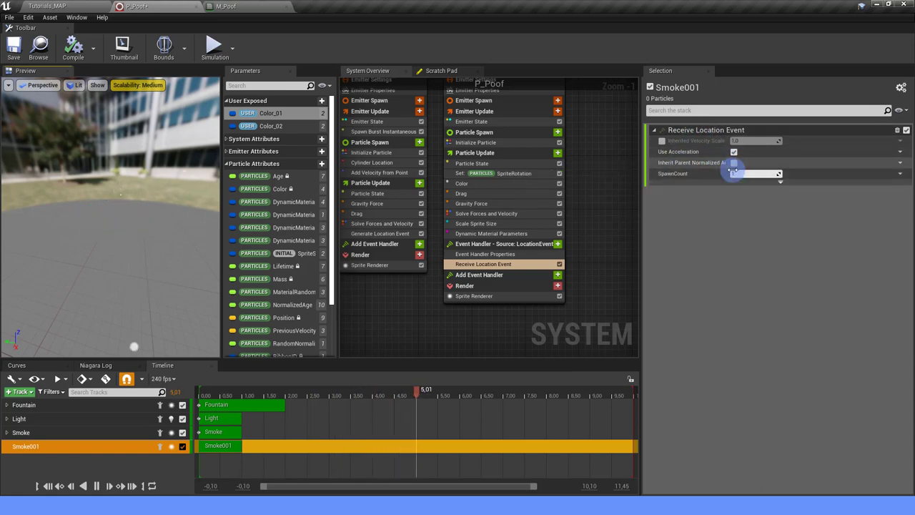
right_click_drag(408, 303, 468, 299)
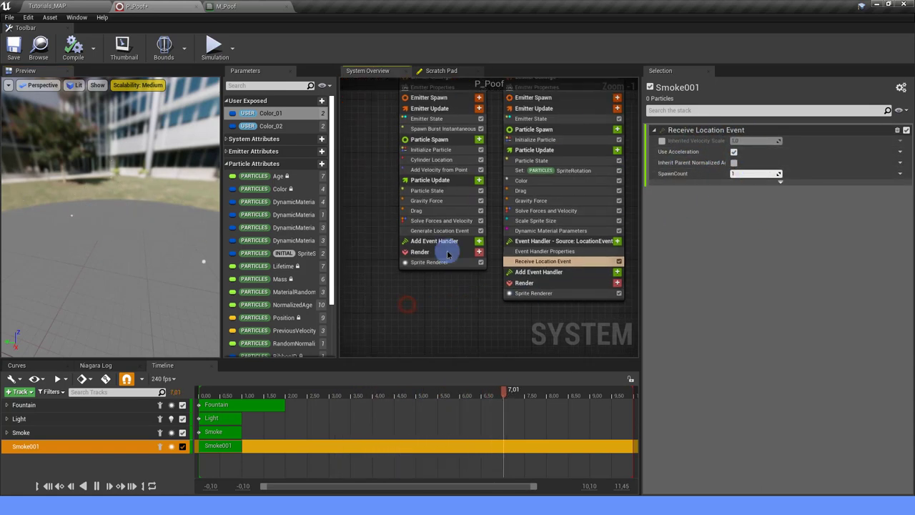
left_click(439, 232)
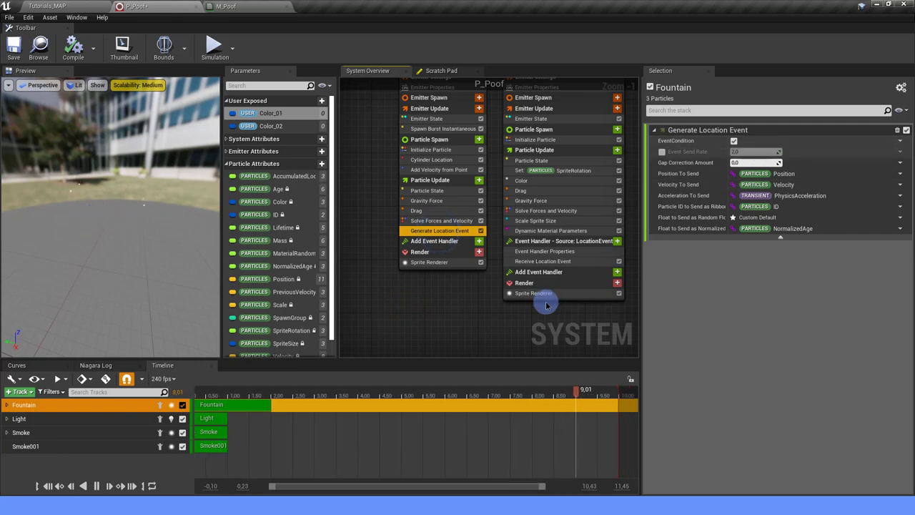
Set Smoke001's event handler to run on spawned particles with Spawn Number 1.
left_click(578, 260)
left_click(578, 251)
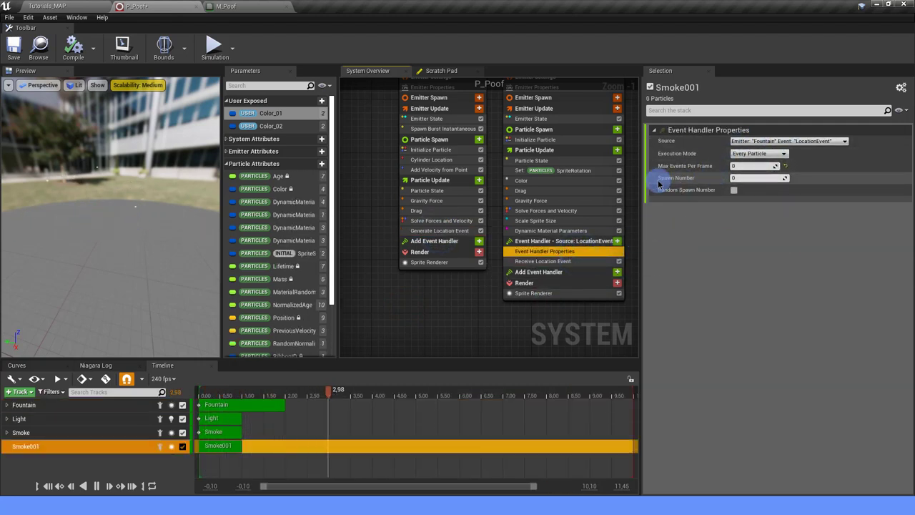
mouse_move(693, 185)
left_click(758, 153)
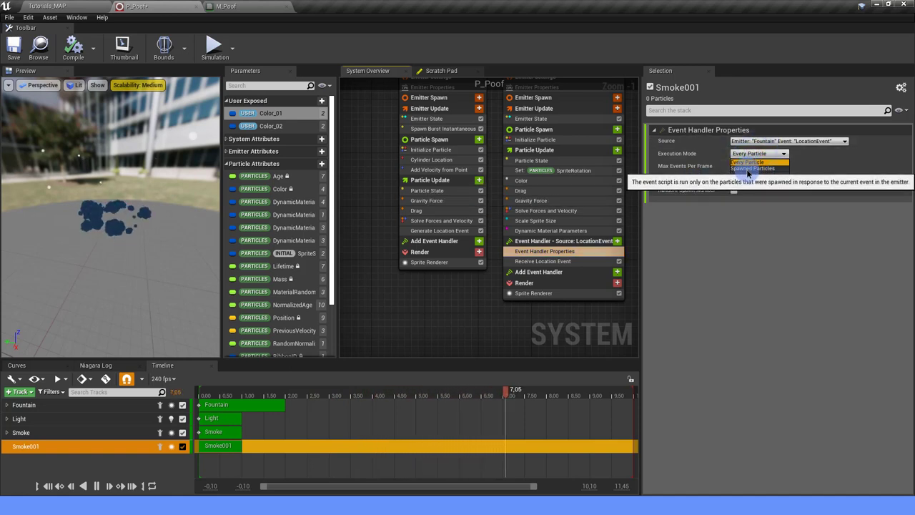
left_click(749, 169)
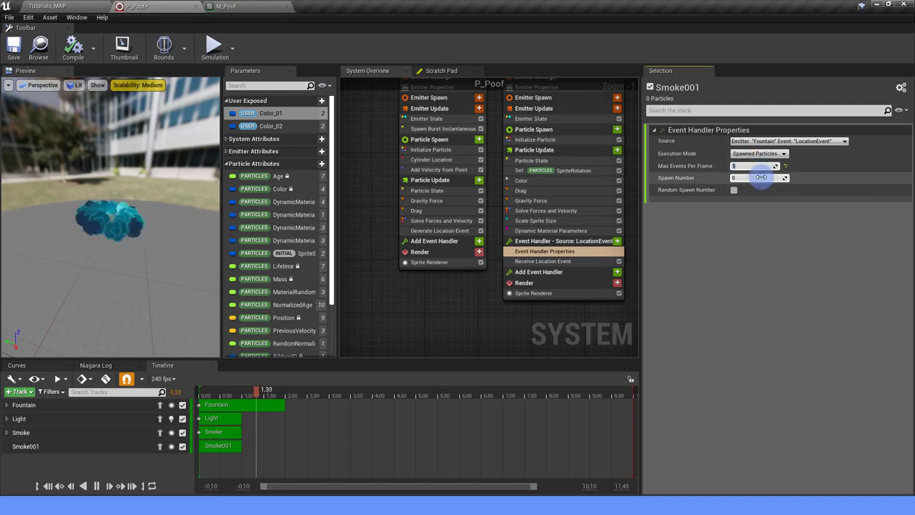
left_click_drag(759, 177, 765, 177)
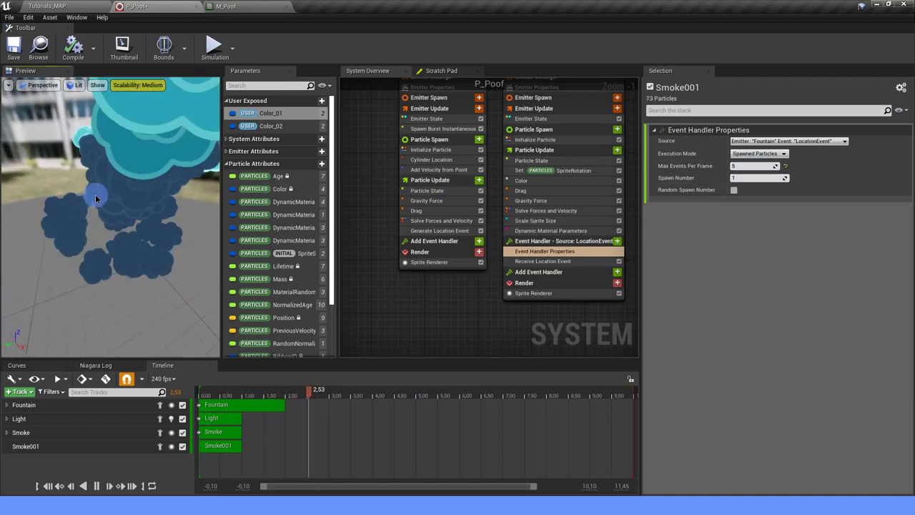
Orbit the preview to view the smoke, then reselect Fountain's Generate Location Event.
left_click_drag(106, 197, 129, 206)
mouse_move(141, 202)
left_mouse_down()
mouse_move(95, 197)
mouse_move(158, 206)
left_mouse_up()
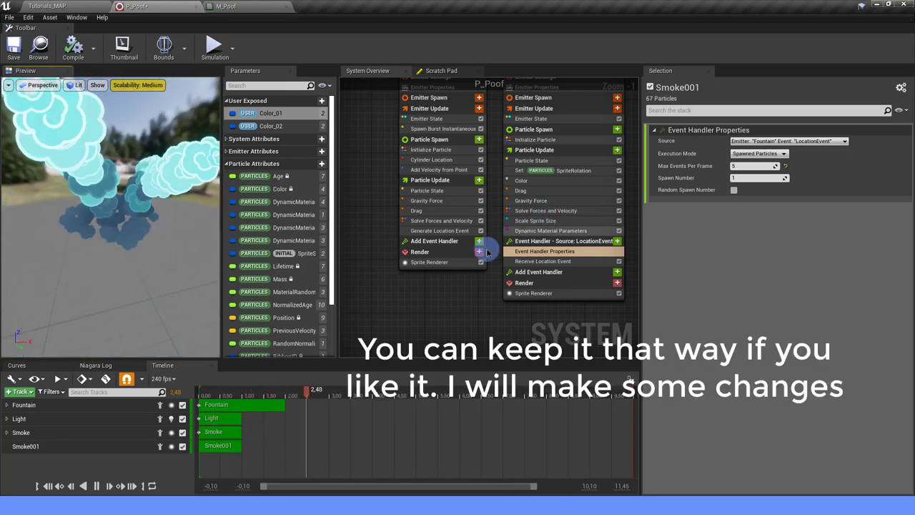
left_click(439, 231)
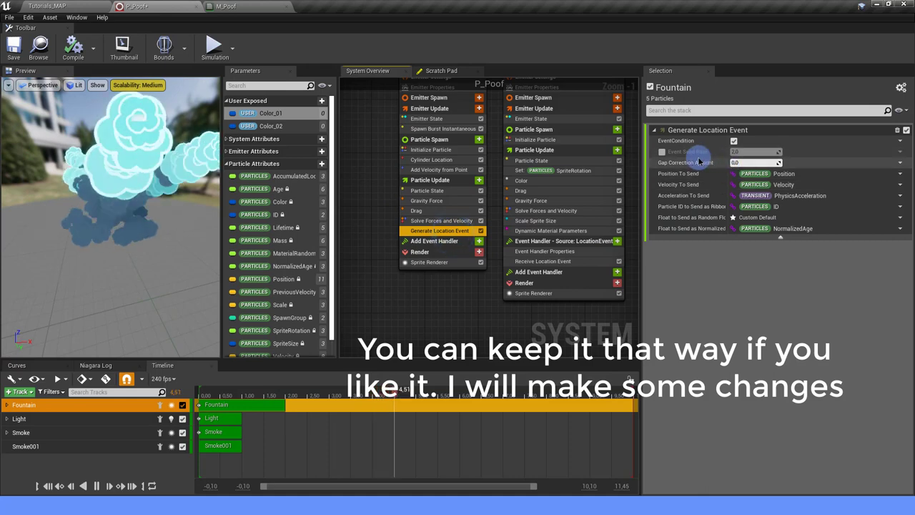
Set Fountain's Event Send Rate to 15, then lower it to 10.
mouse_move(705, 157)
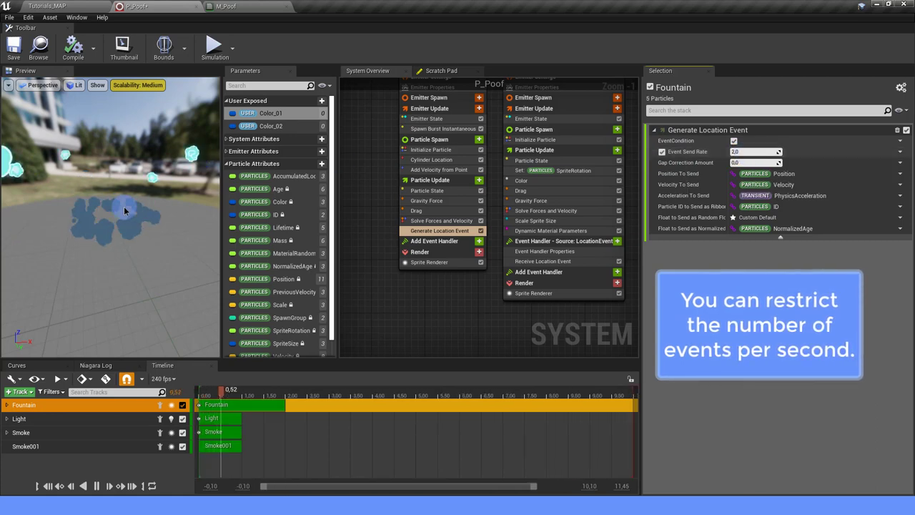
left_click_drag(124, 210, 85, 191)
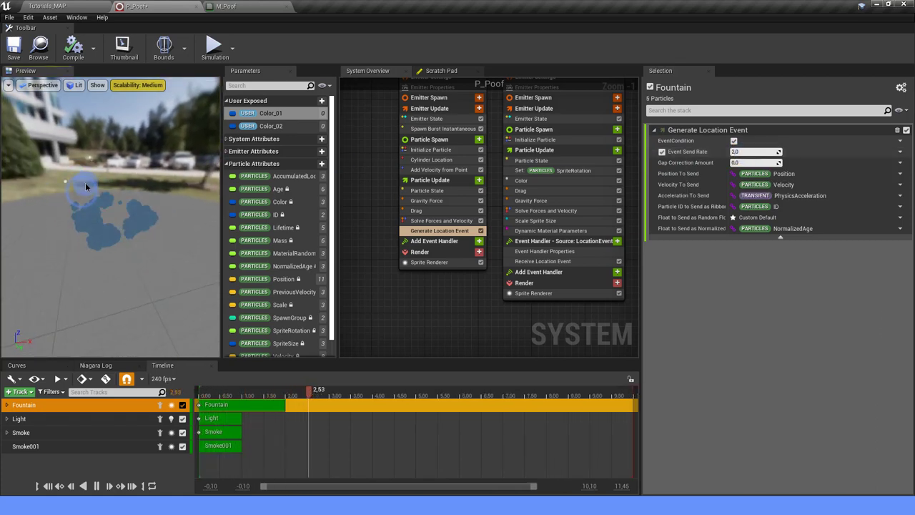
left_click(742, 152)
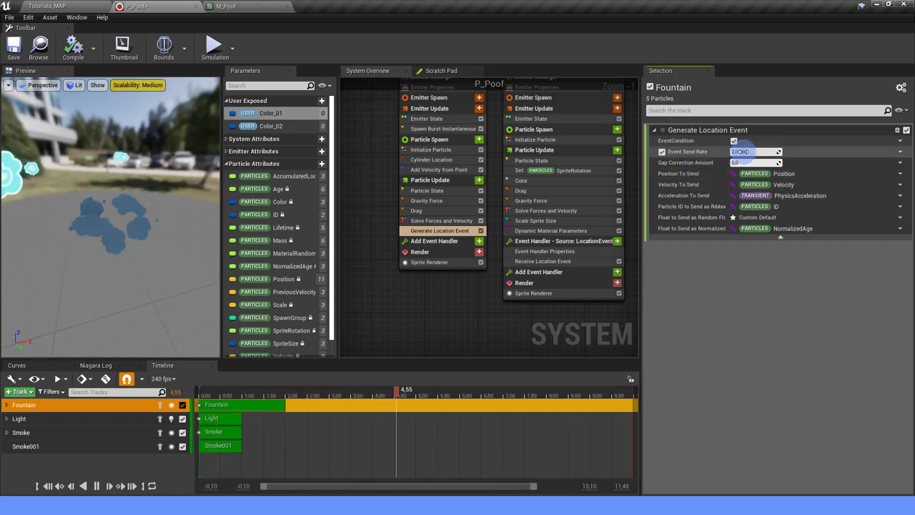
type("15")
key("Return")
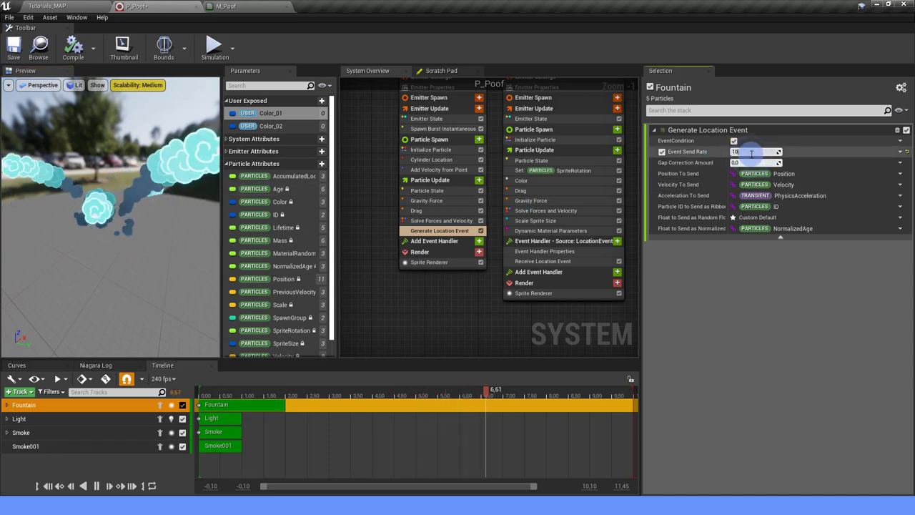
type("10")
key("Return")
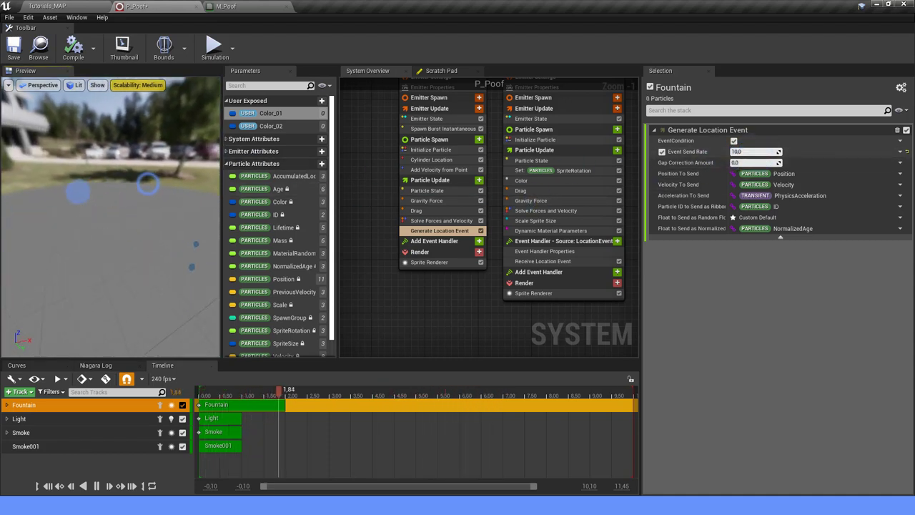
left_click_drag(93, 188, 146, 185)
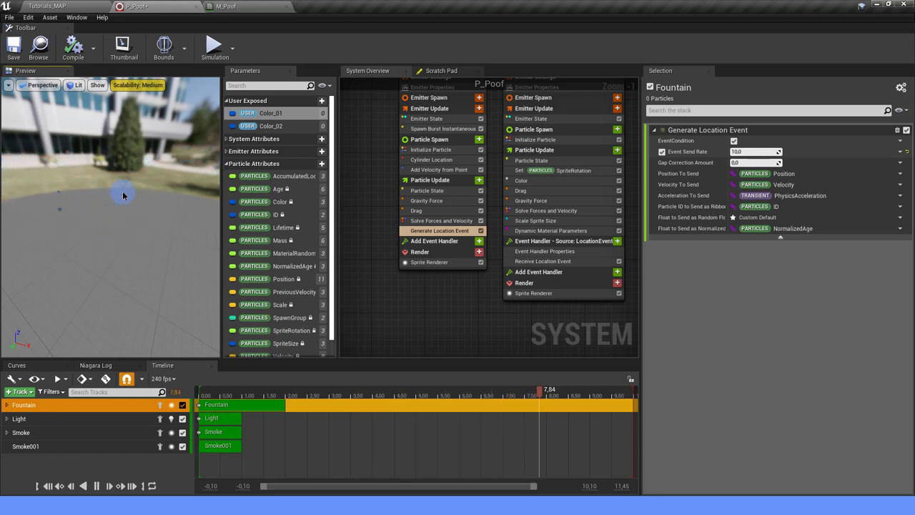
Drive Smoke001's Color module colour curve index by System Age.
right_click_drag(580, 260, 484, 279)
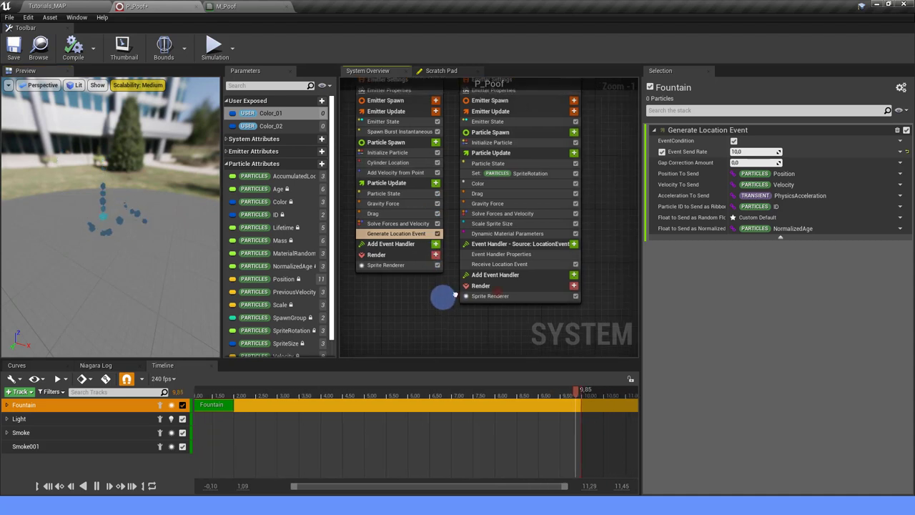
right_click_drag(562, 216, 564, 211)
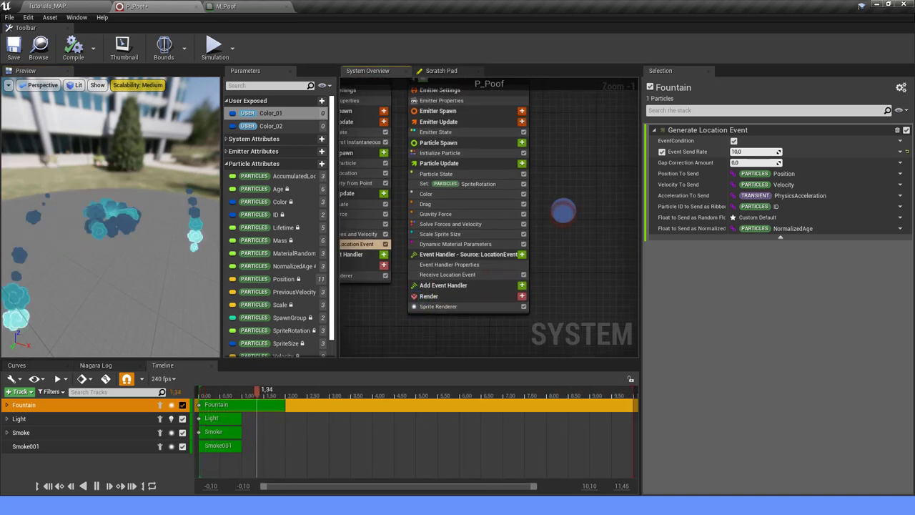
left_click(469, 195)
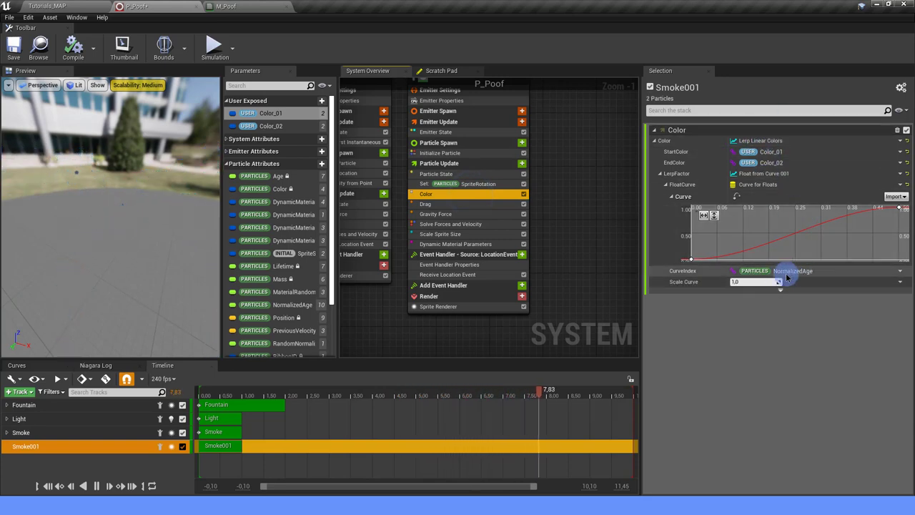
left_click(900, 271)
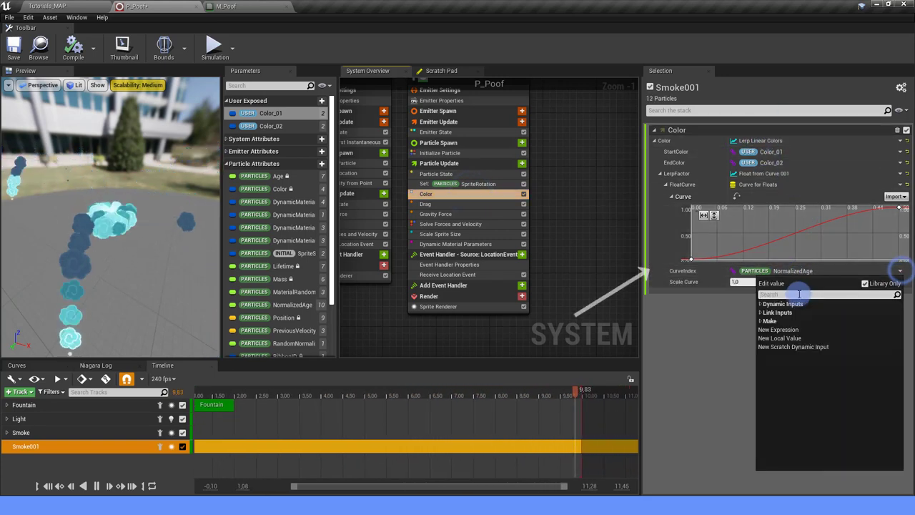
type("SYS")
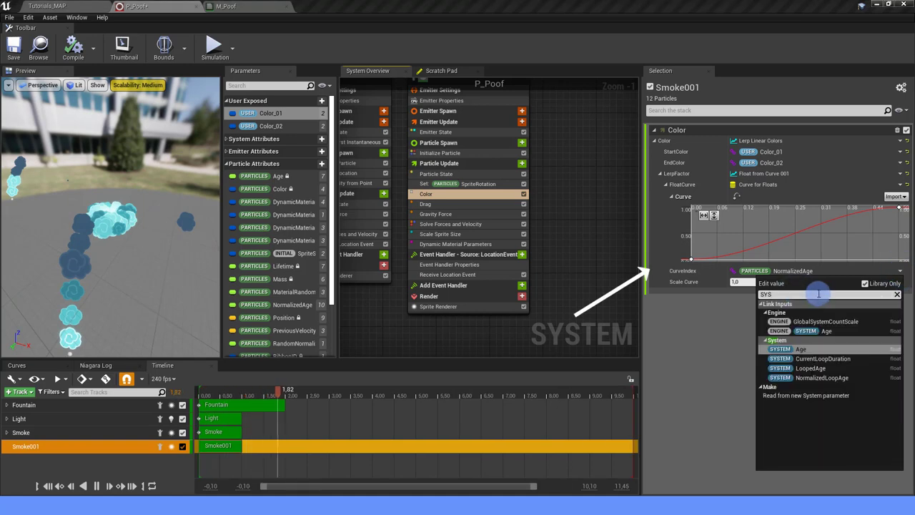
left_click(785, 351)
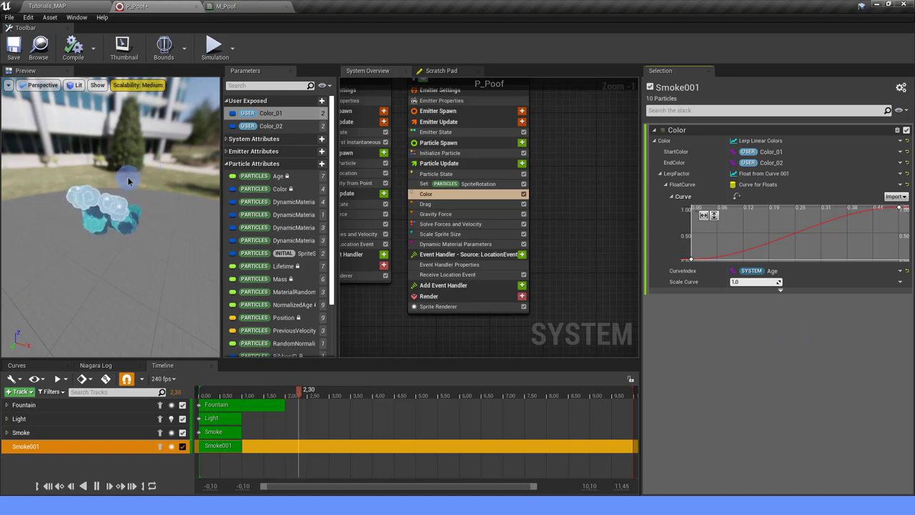
Drive the Scale Color curve index by System Age and delete Fountain's sprite renderer.
left_click_drag(121, 195, 106, 204)
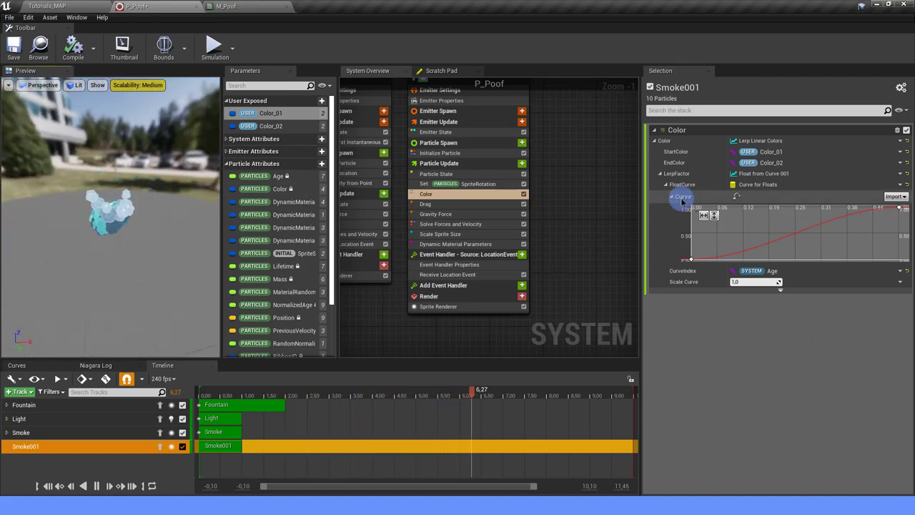
left_click(800, 244)
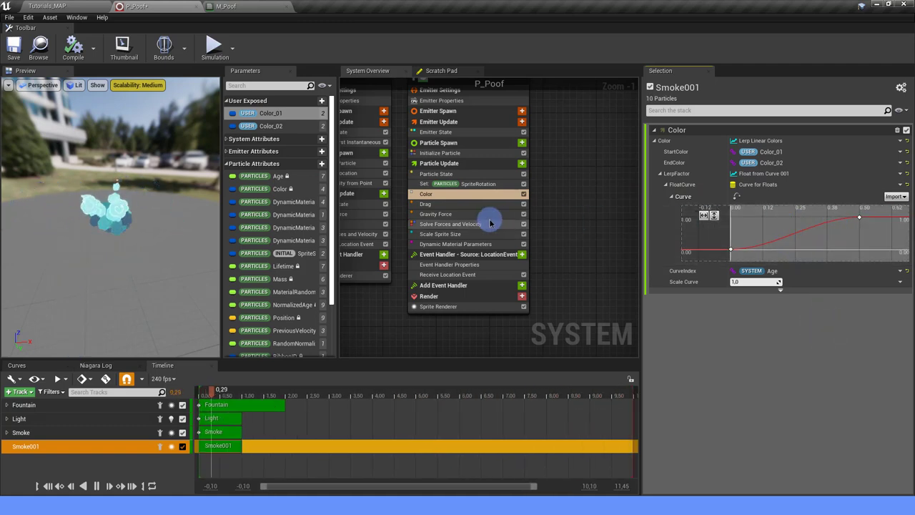
left_click(787, 306)
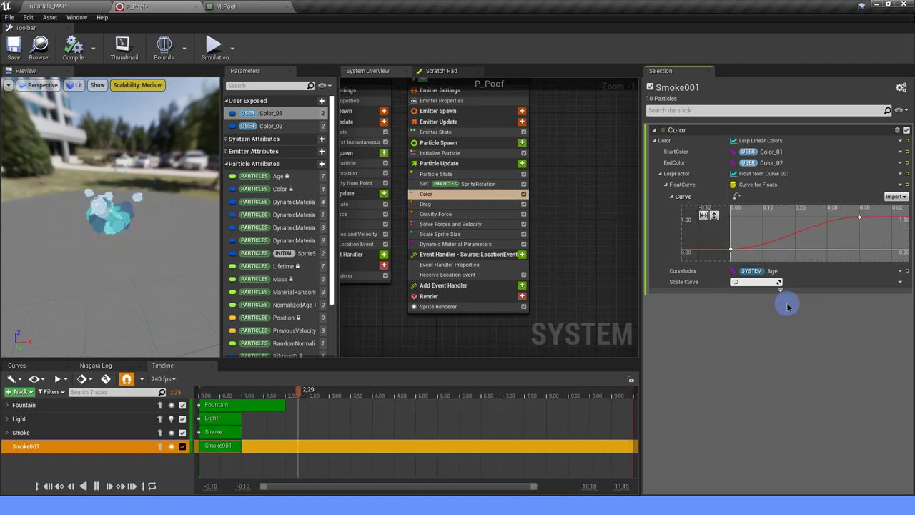
left_click(783, 291)
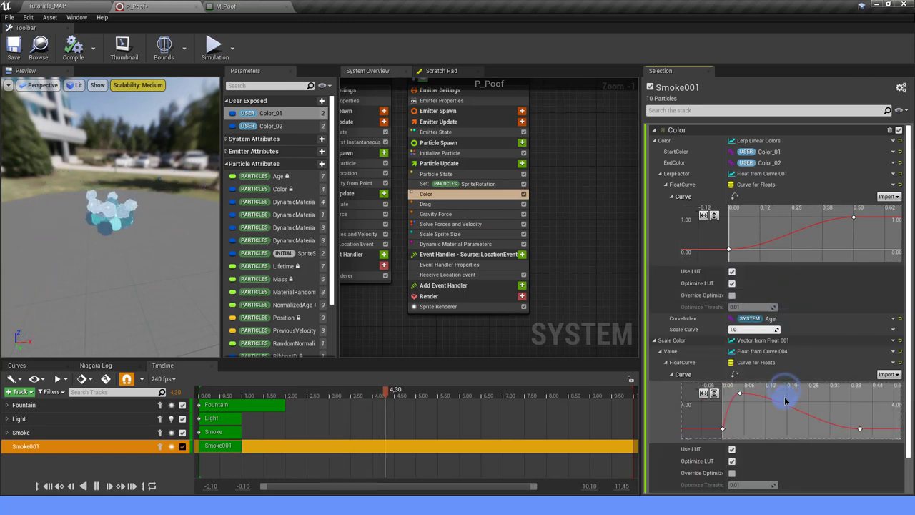
scroll(848, 374, "down", 1)
scroll(617, 342, "down", 4)
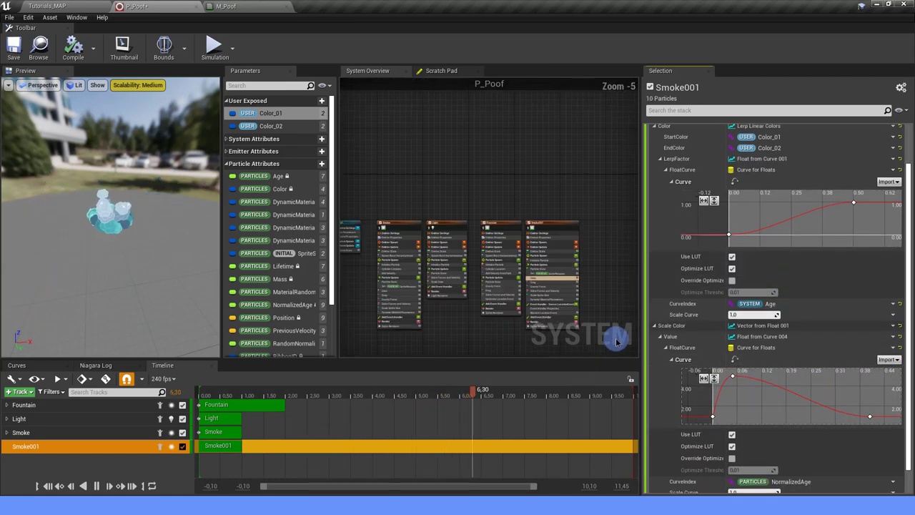
scroll(765, 457, "down", 2)
left_click(894, 458)
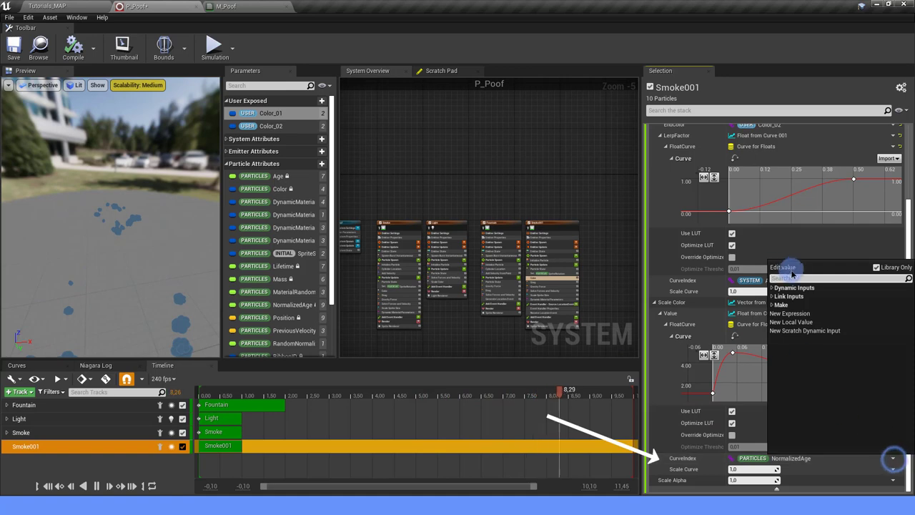
type("SYS")
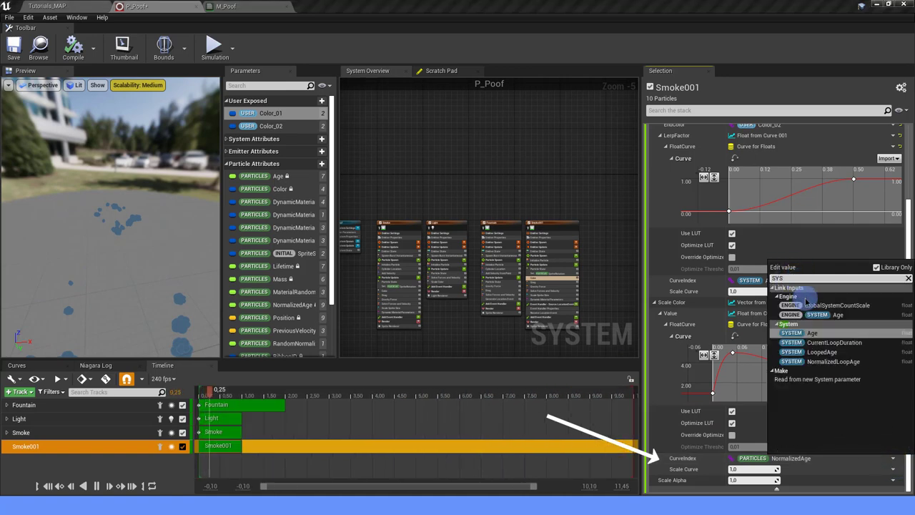
left_click(809, 334)
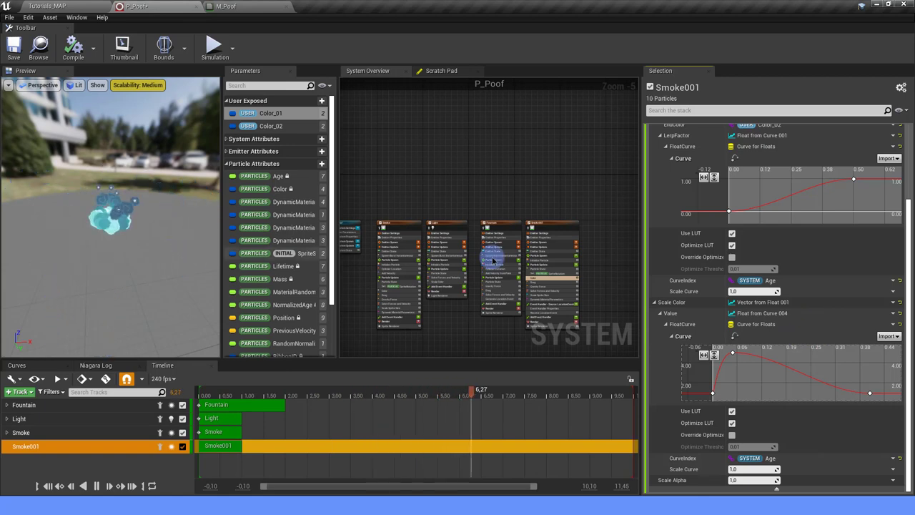
scroll(490, 261, "up", 4)
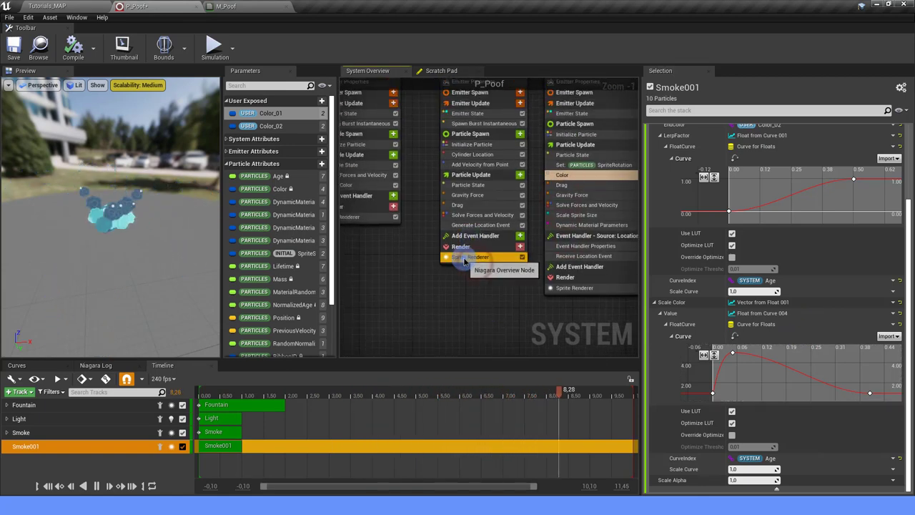
key("Delete")
Save P_Poof, play and stop Tutorials_MAP to test it, then return to P_Poof.
left_click_drag(98, 241, 90, 216)
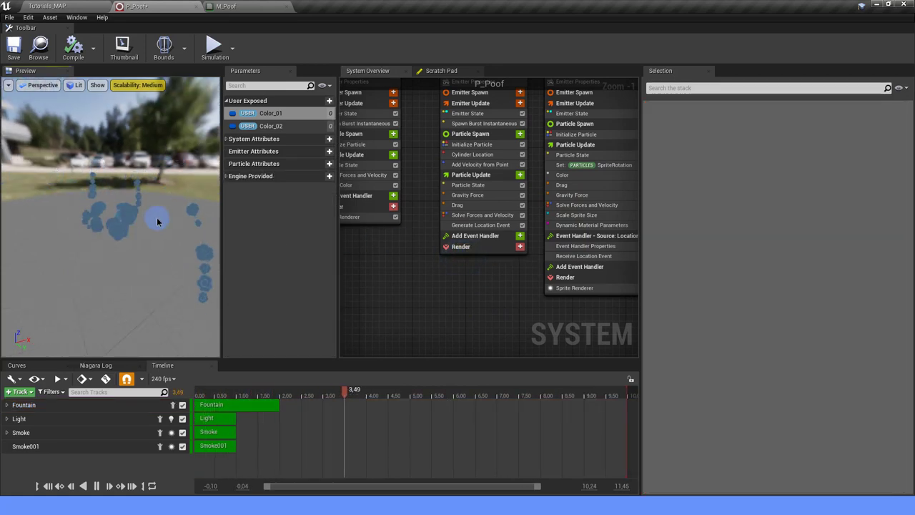
left_click_drag(157, 222, 159, 216)
left_click(13, 47)
left_click(47, 6)
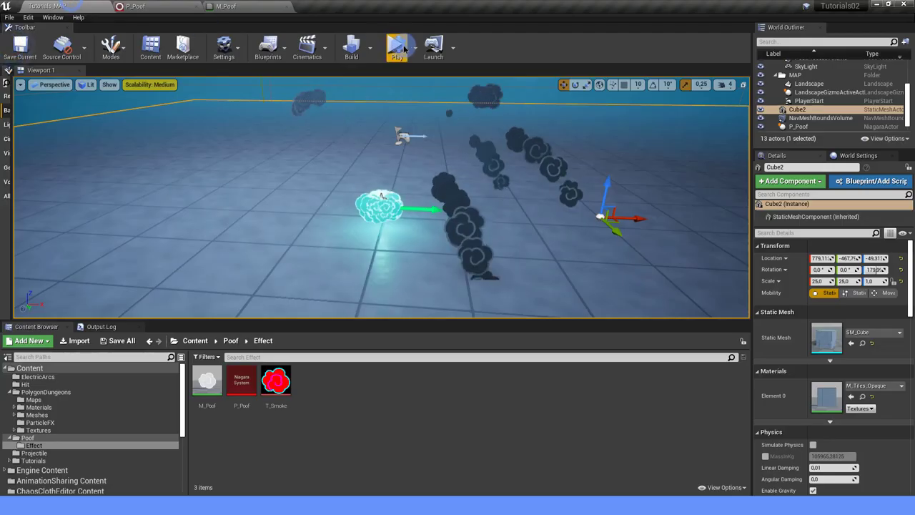
left_click(397, 44)
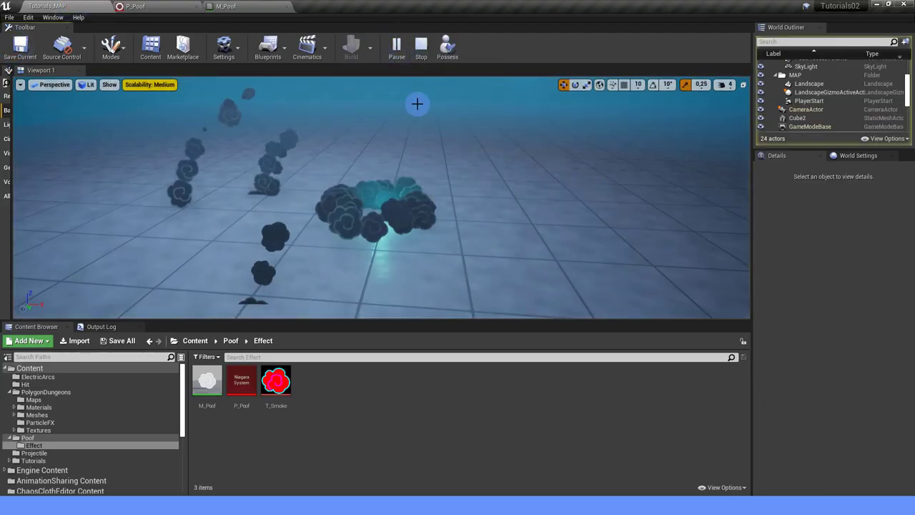
left_click(421, 52)
left_click(135, 6)
Set Smoke001's Initialize Particle sprite size to Min 30 and Max 55.
right_click_drag(494, 296, 361, 327)
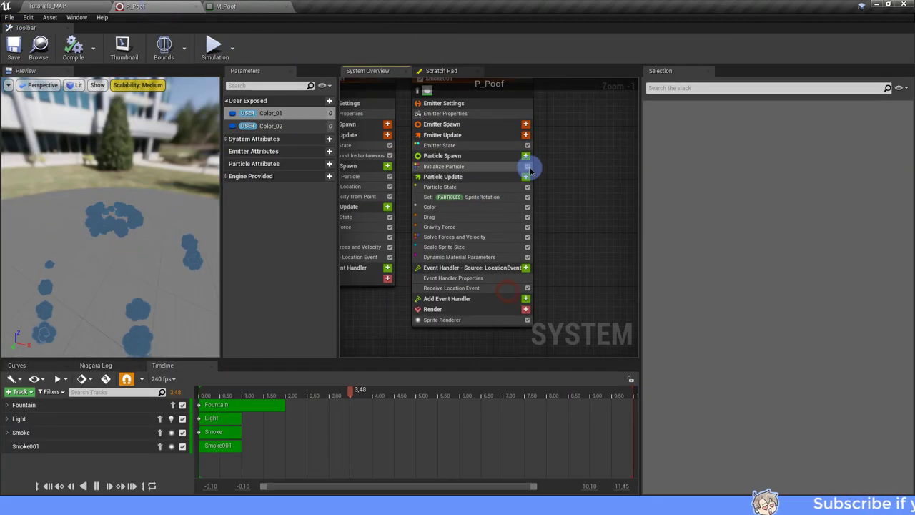
left_click(477, 198)
left_click(747, 271)
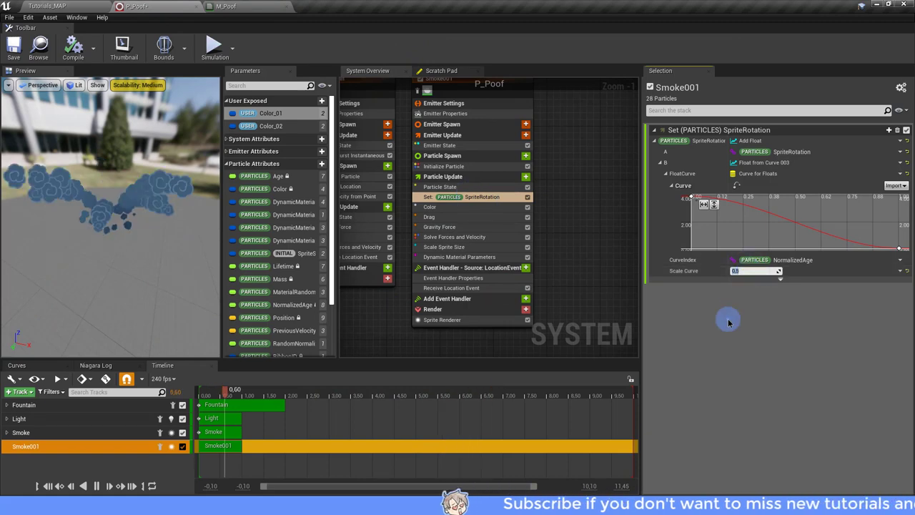
left_click(476, 167)
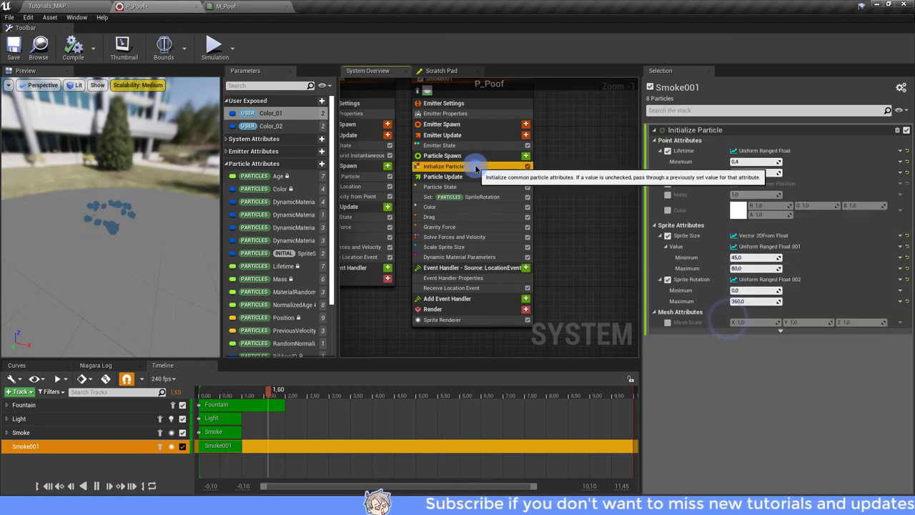
left_click(742, 258)
type("30")
left_click(739, 268)
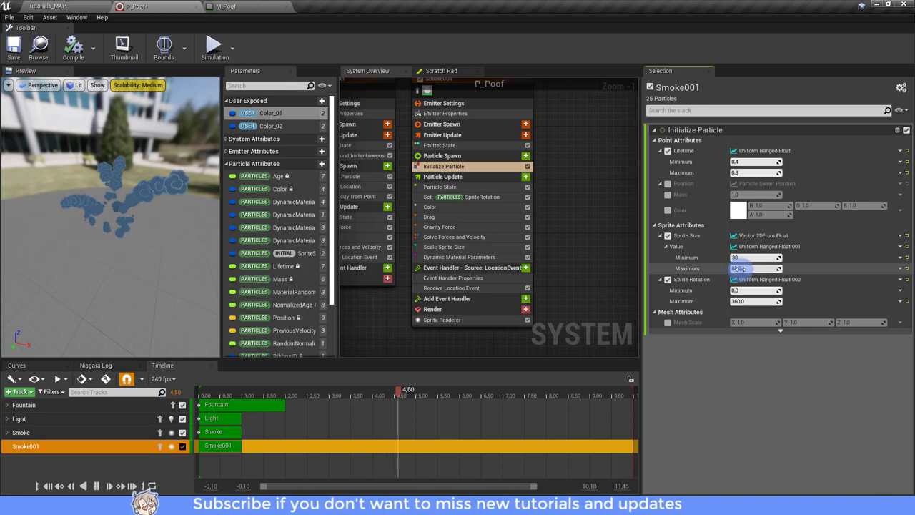
type("55")
left_click(705, 374)
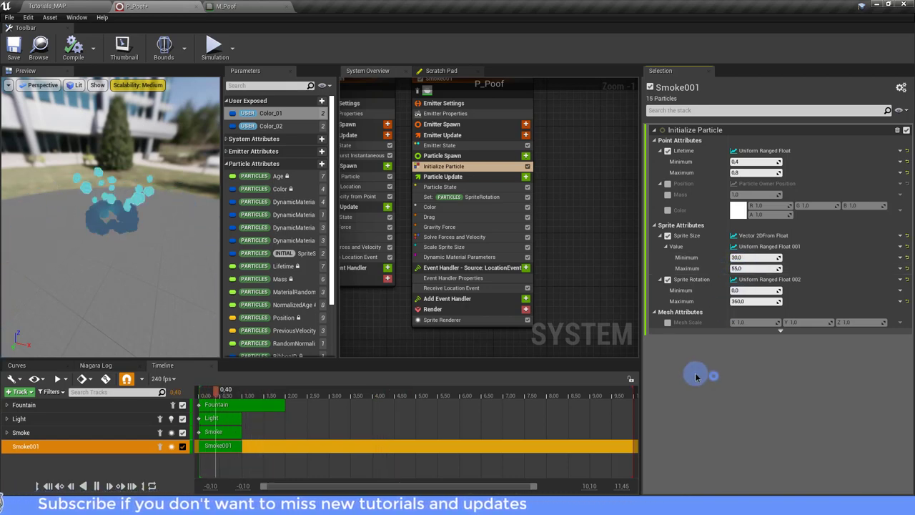
Set Fountain's Event Send Rate to 15 and save P_Poof.
left_click_drag(94, 211, 173, 276)
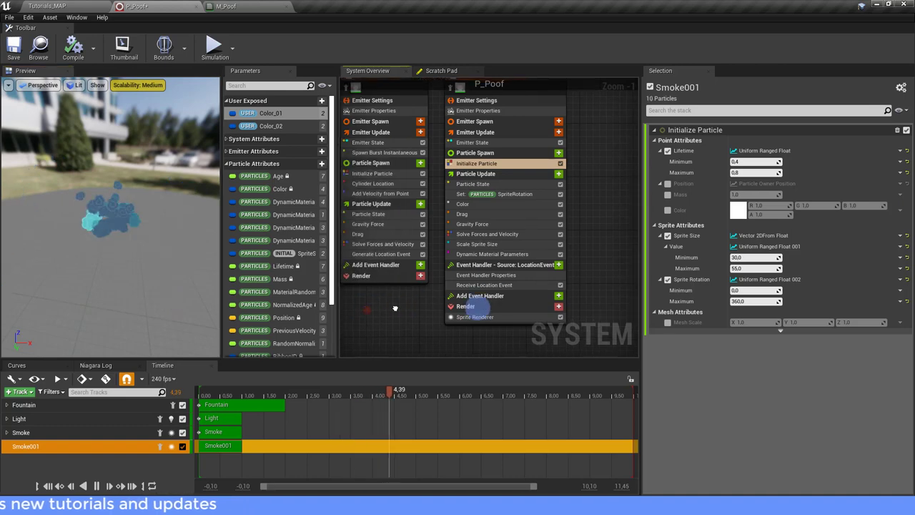
right_click_drag(421, 307, 526, 302)
left_click(443, 251)
left_click(749, 152)
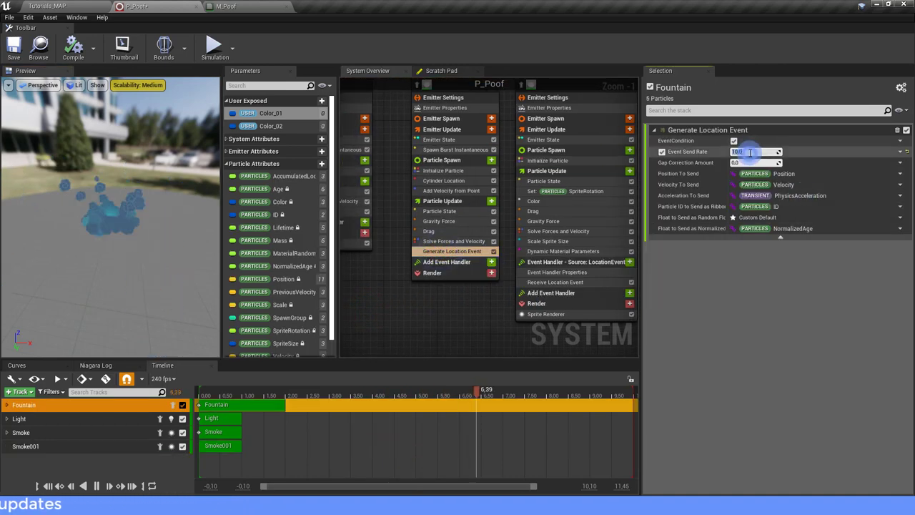
type("15")
key("Return")
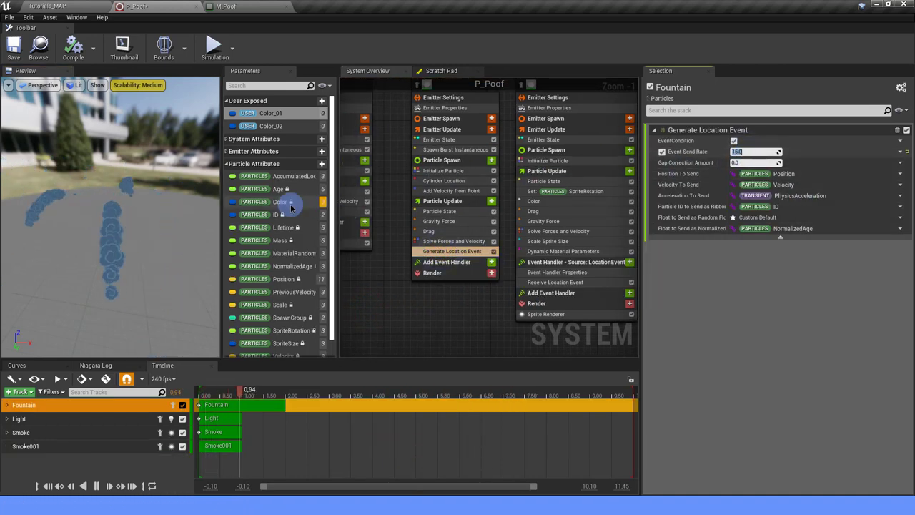
left_click_drag(153, 216, 70, 113)
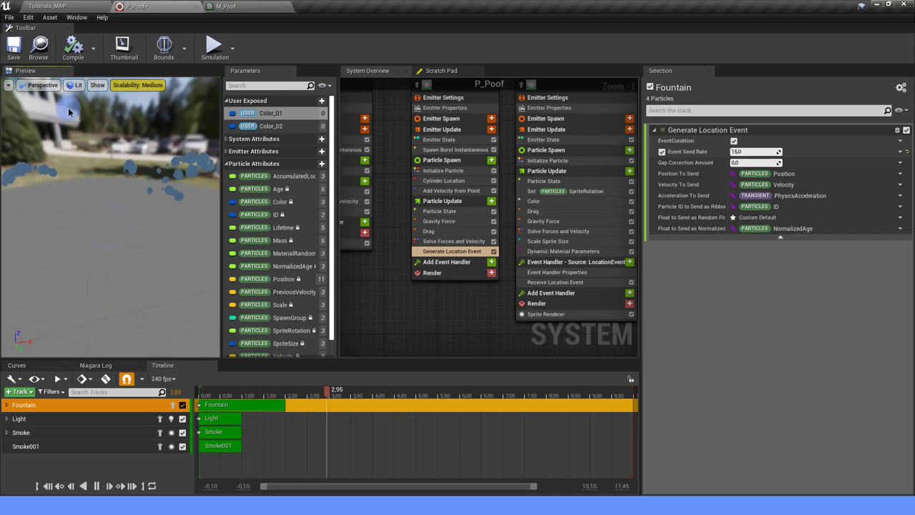
left_click(14, 49)
Switch to the level map, open the Hit folder and select P_Explosion.
left_click(46, 5)
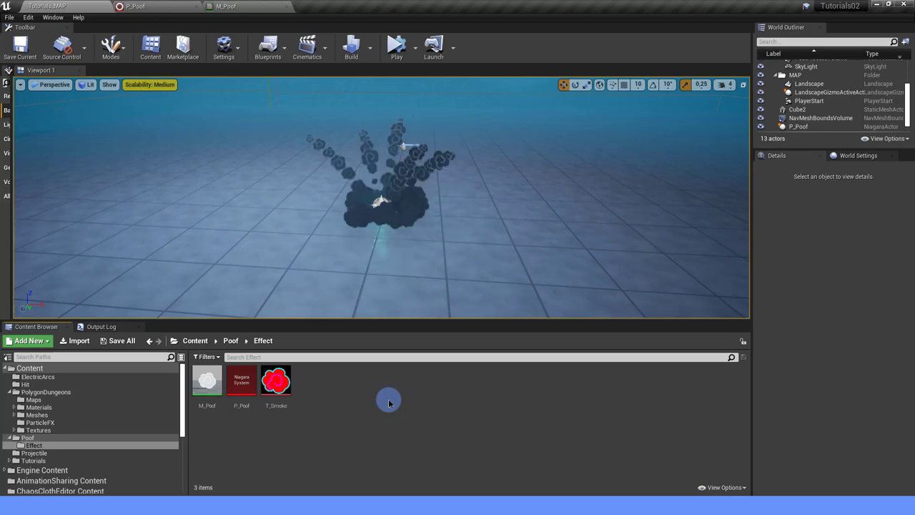
left_click(62, 384)
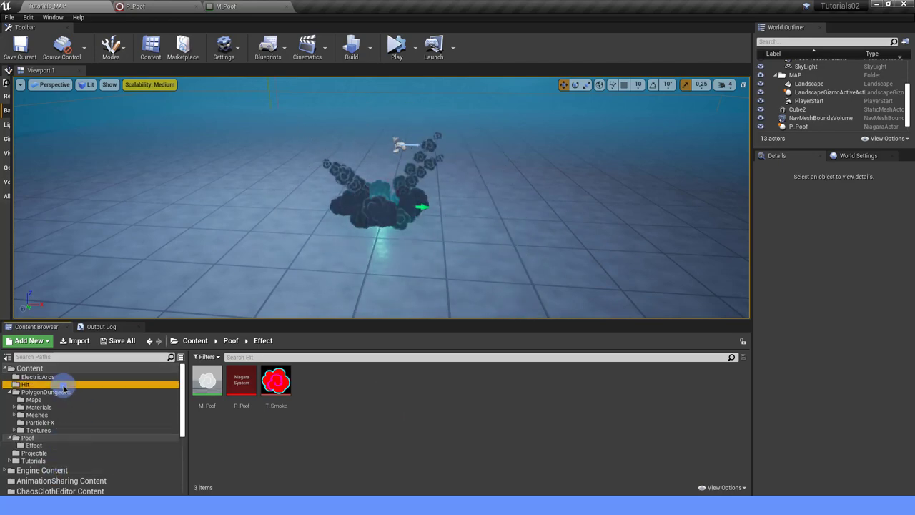
left_click(309, 387)
Open the P_Explosion system in the Niagara Editor.
double_click(308, 387)
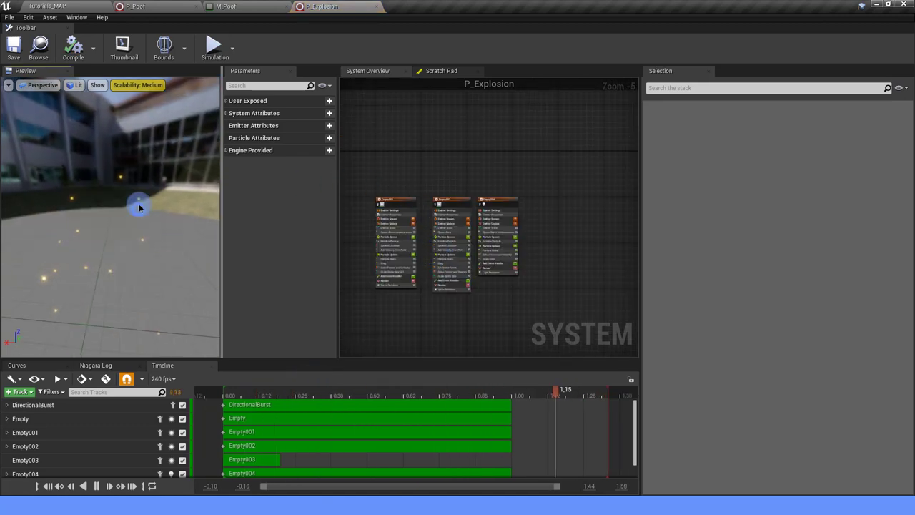
left_click(397, 172)
key("ctrl+v")
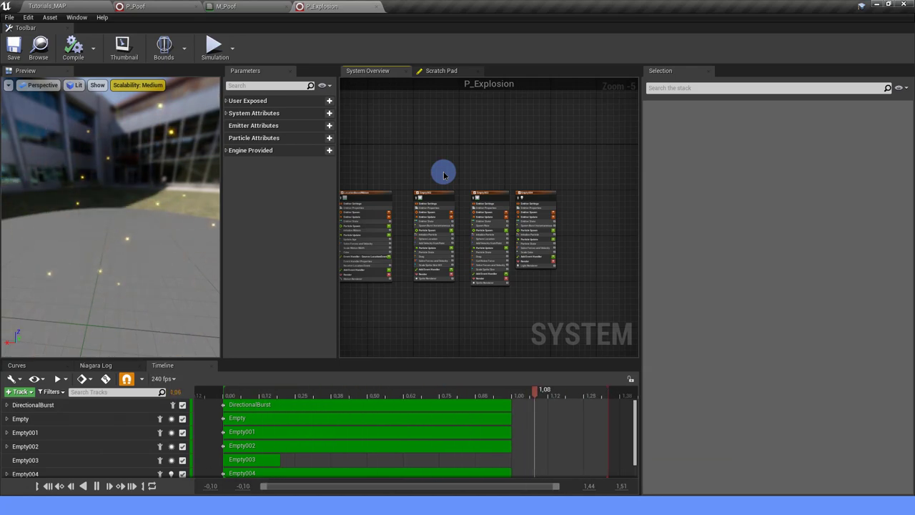
scroll(432, 198, "up", 3)
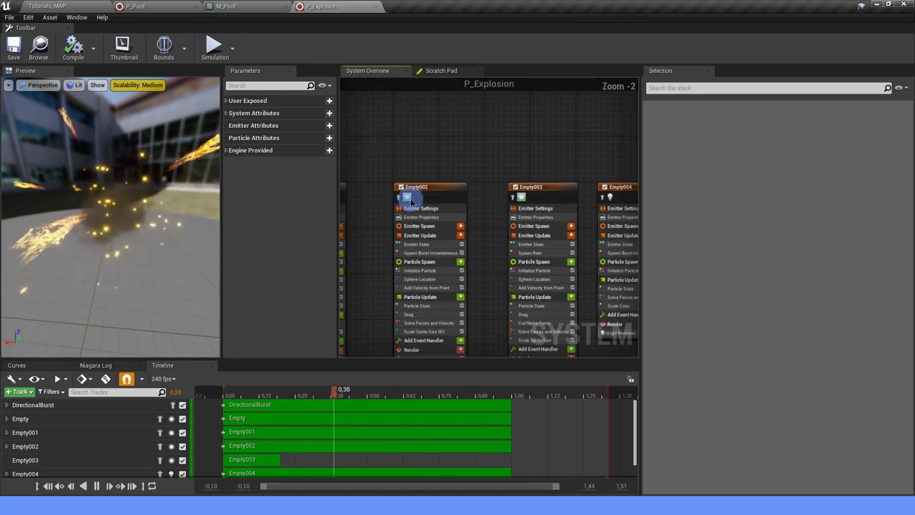
Isolate Empty002, then Empty003, turn isolation off, and box-select both emitters.
left_click(398, 198)
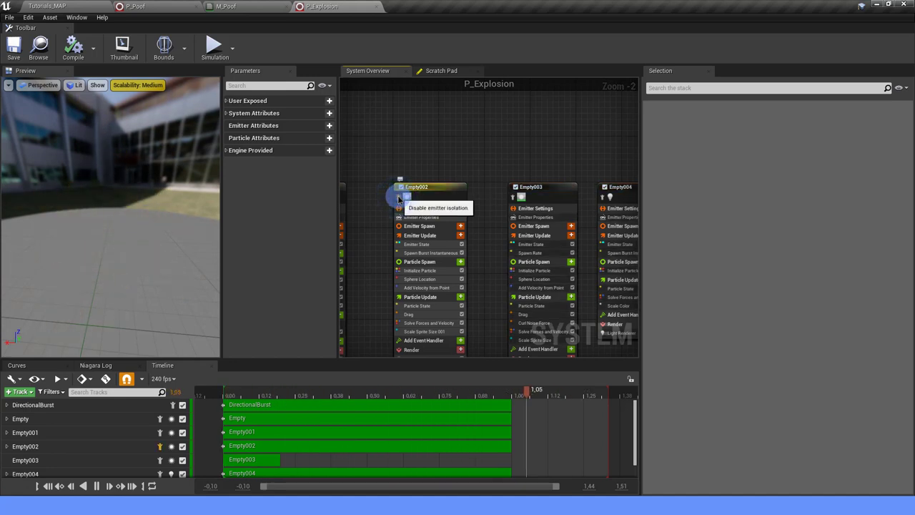
left_click_drag(152, 193, 112, 207)
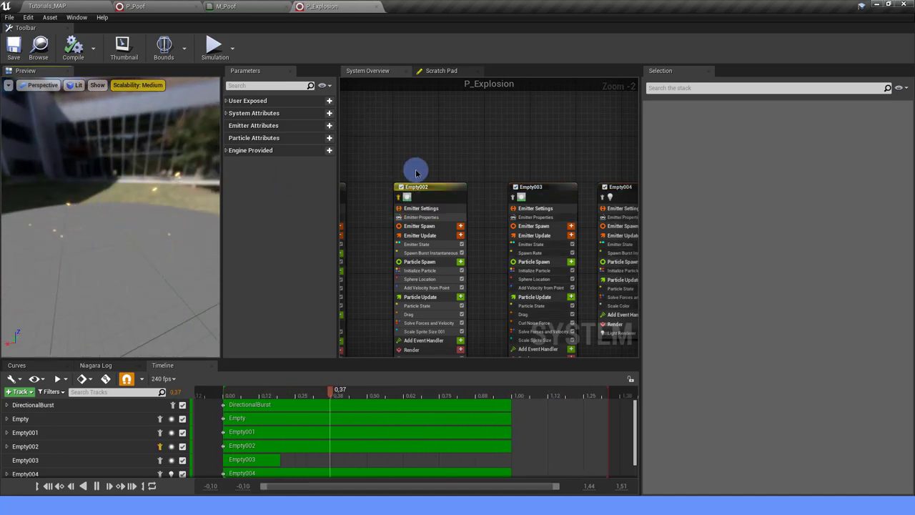
right_click_drag(416, 172, 390, 160)
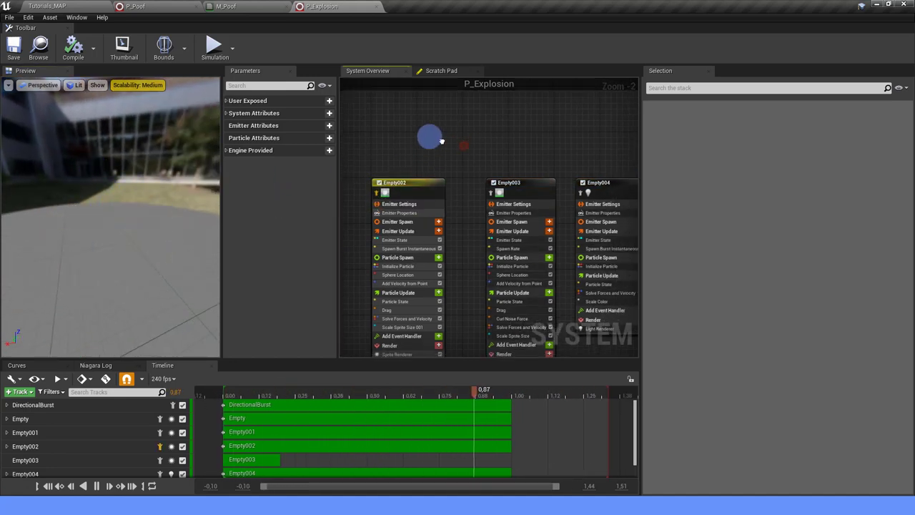
left_click(485, 188)
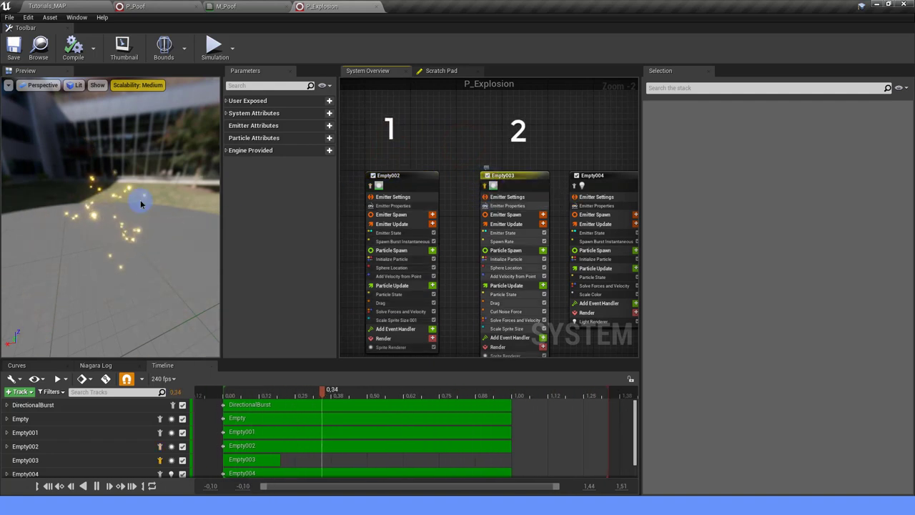
left_click(485, 188)
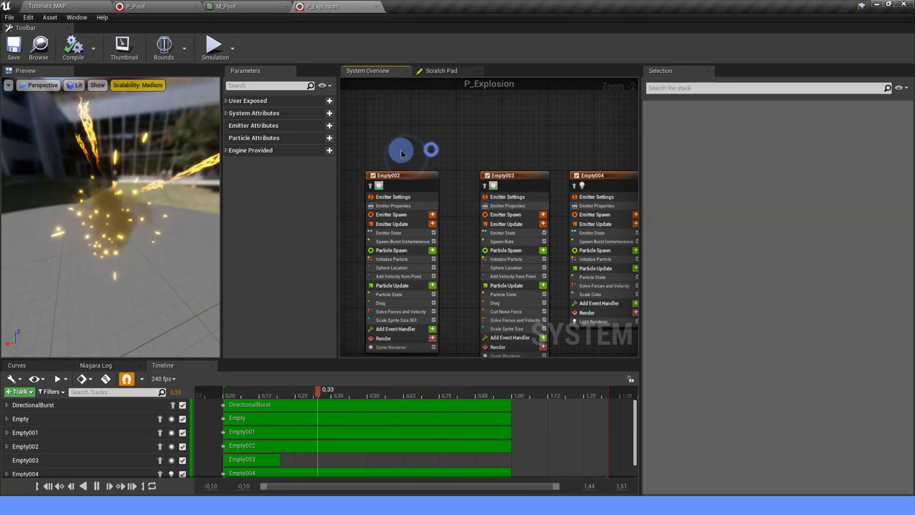
left_click_drag(405, 155, 524, 221)
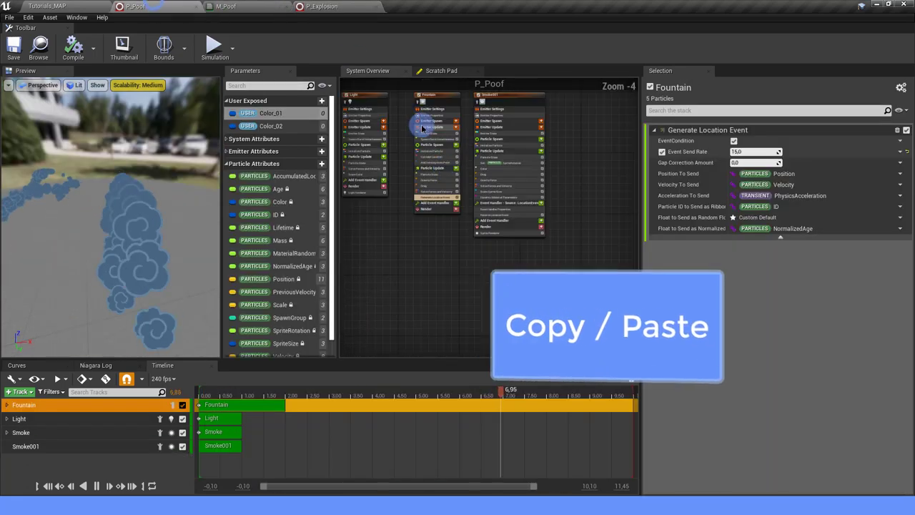
Paste the two copied emitters into P_Poof to the right of Smoke001.
left_click(598, 138)
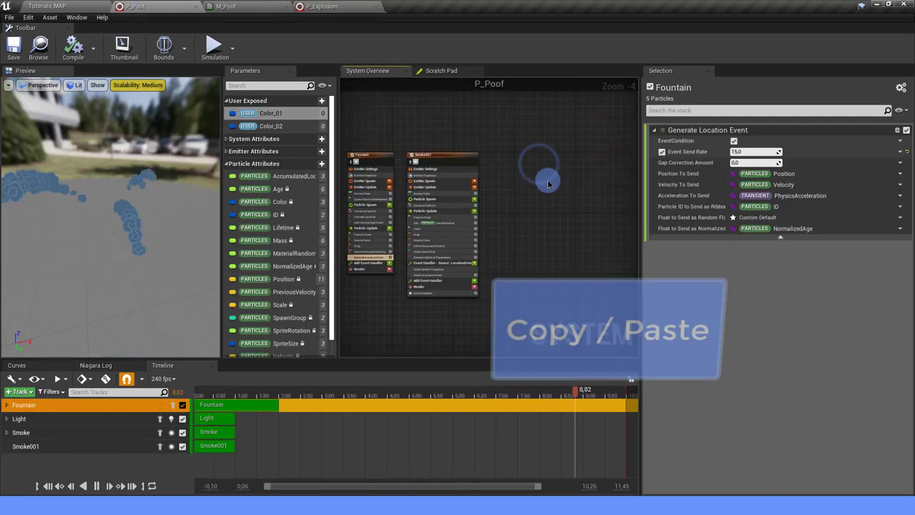
key("ctrl+v")
scroll(526, 170, "up", 2)
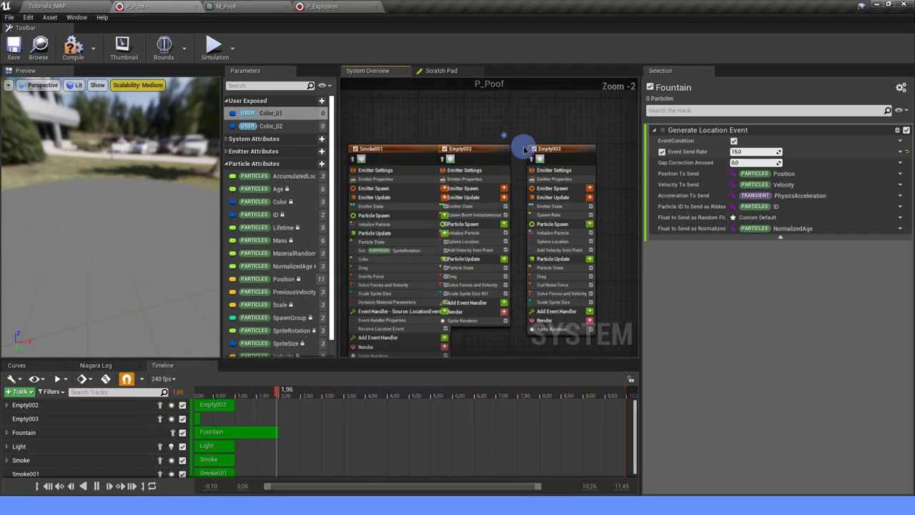
left_click_drag(501, 148, 513, 153)
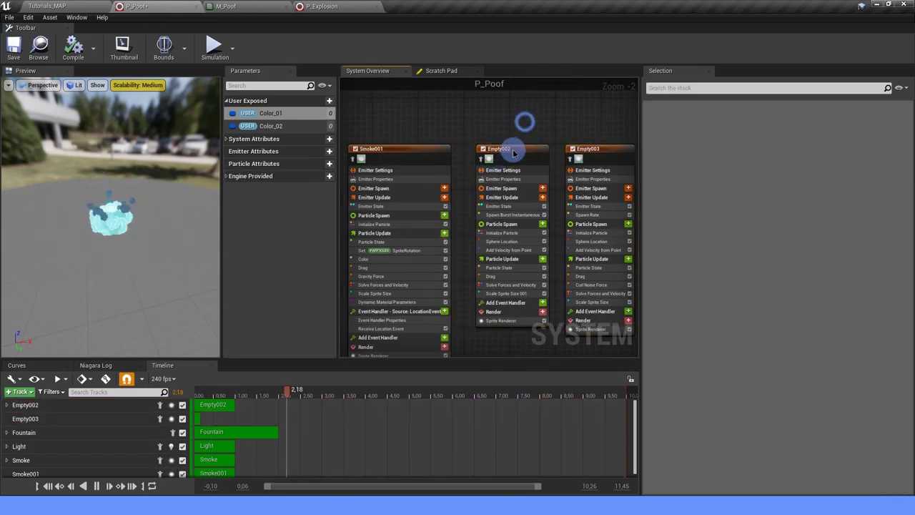
Rename Empty002 to Hit and Empty003 to Dust.
left_click(512, 152)
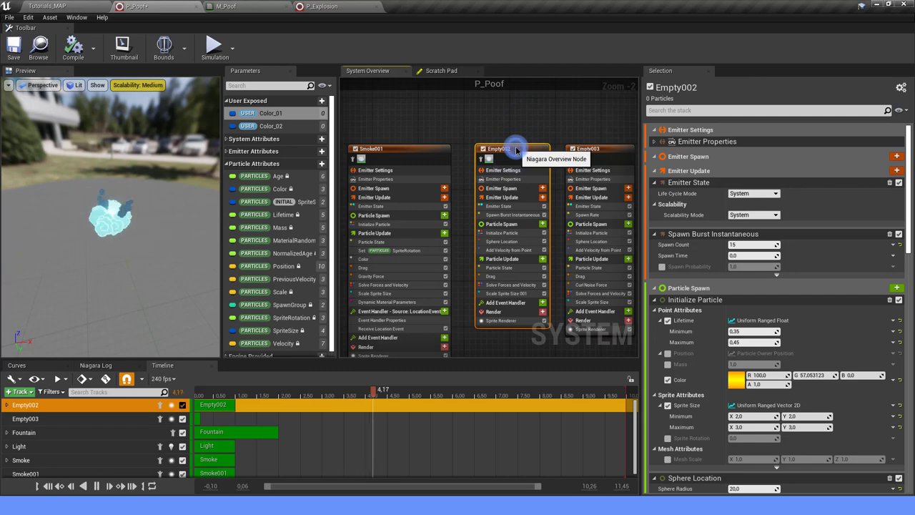
double_click(516, 150)
type("Hit")
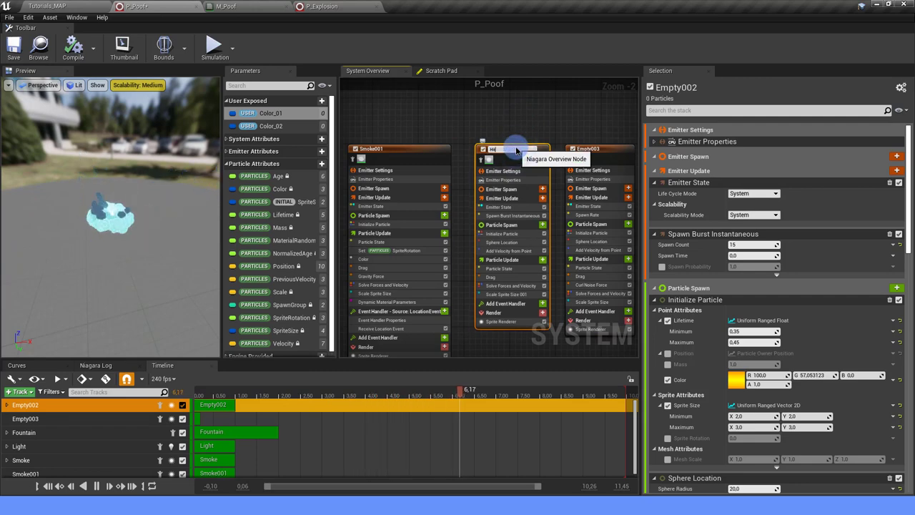
left_click(593, 150)
type("Burst")
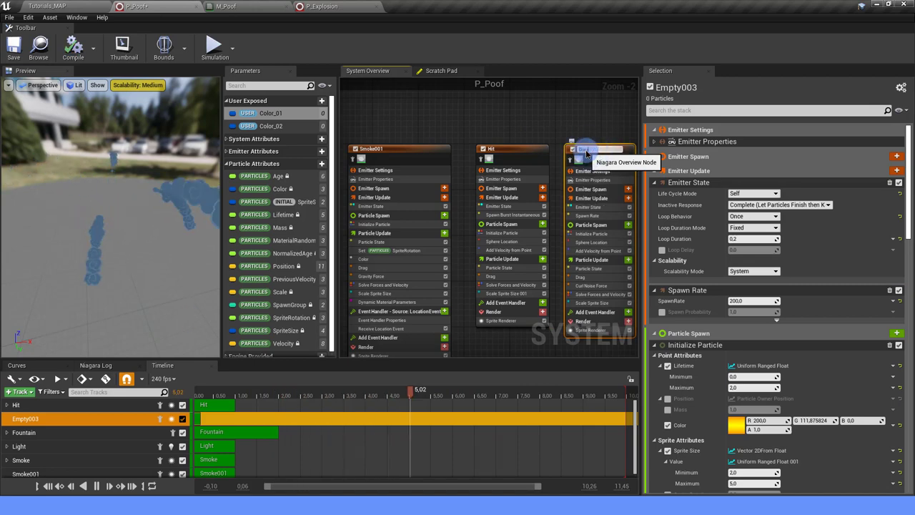
key("Return")
left_click(532, 122)
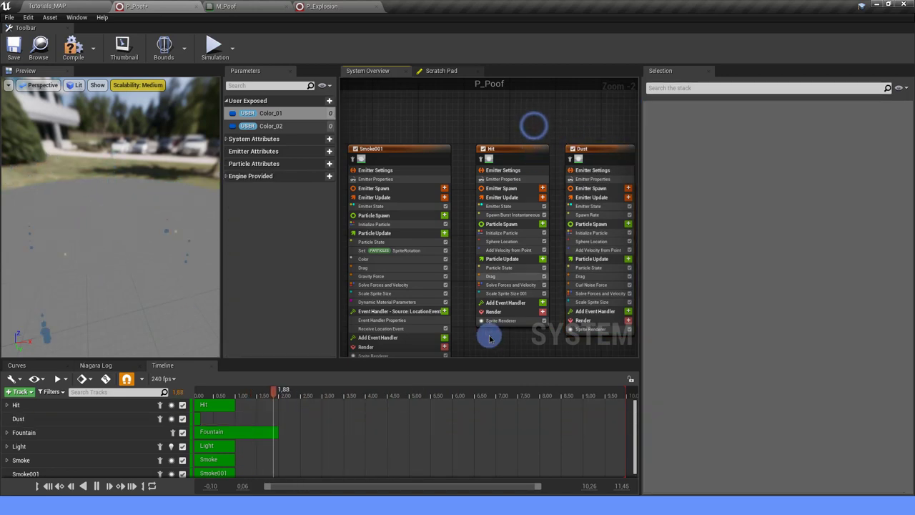
right_click_drag(499, 367, 476, 327)
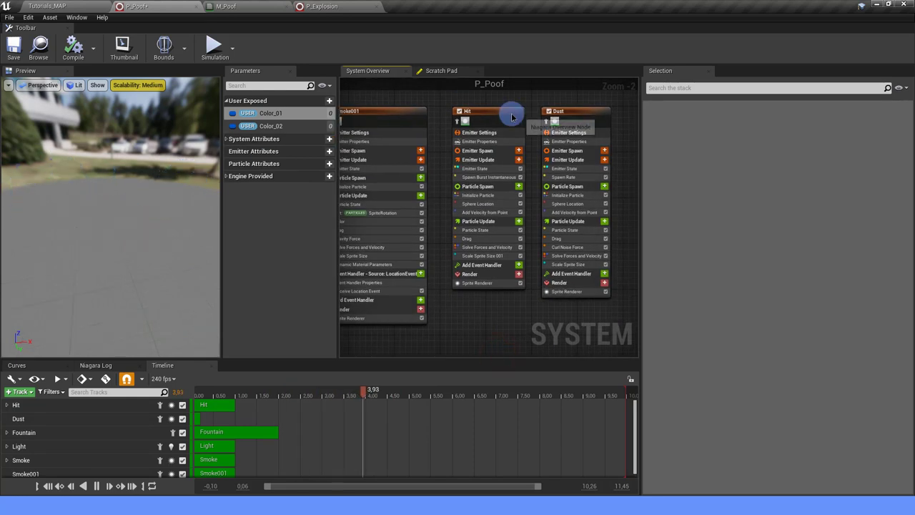
scroll(624, 157, "down", 2)
mouse_move(429, 102)
right_mouse_down()
mouse_move(525, 128)
mouse_move(514, 122)
right_mouse_up()
Inspect the P_Poof system settings and the Hit and Dust emitter states.
left_click(441, 152)
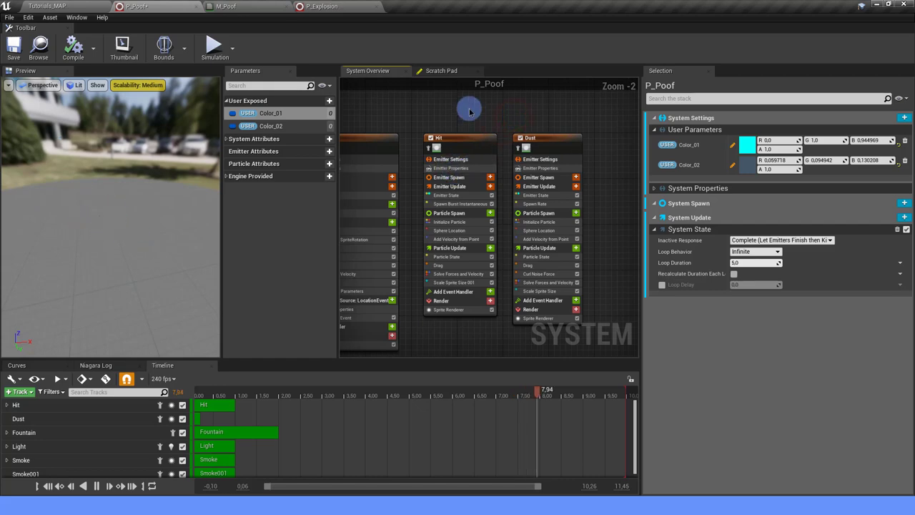
left_click(469, 110)
scroll(449, 174, "up", 2)
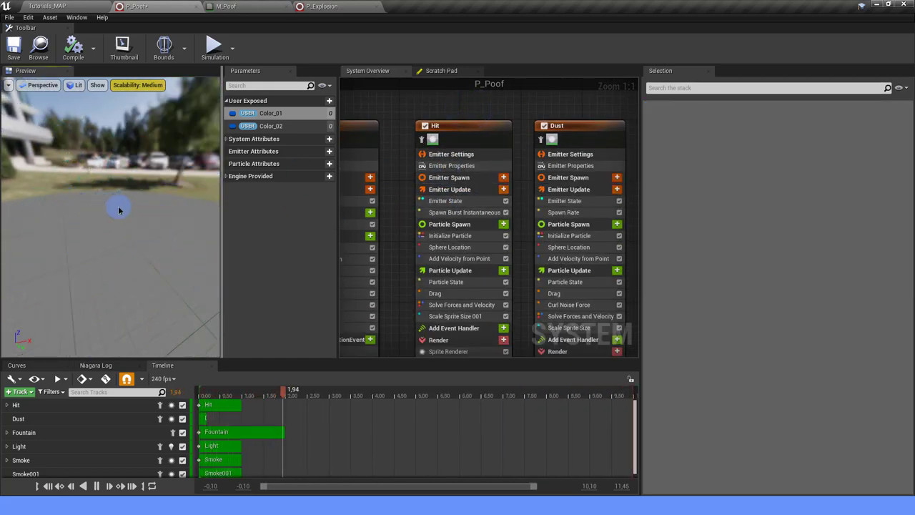
left_click(450, 203)
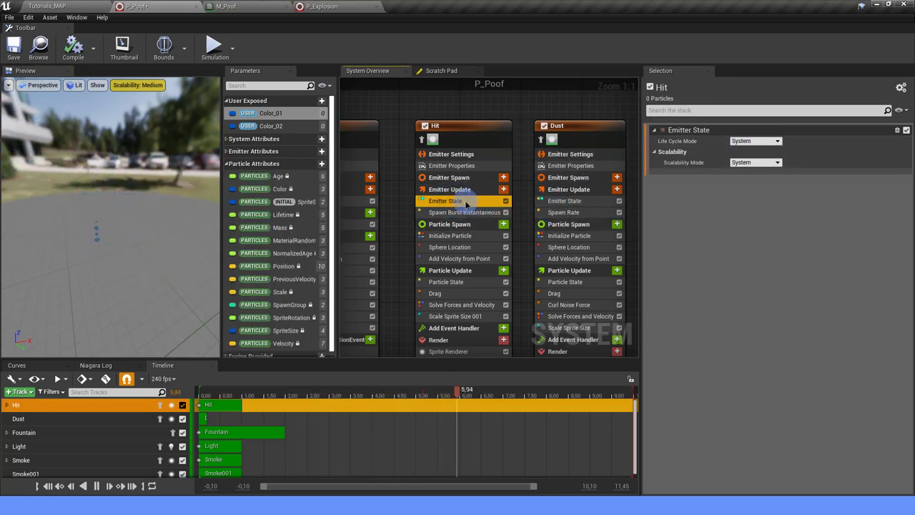
scroll(465, 205, "down", 1)
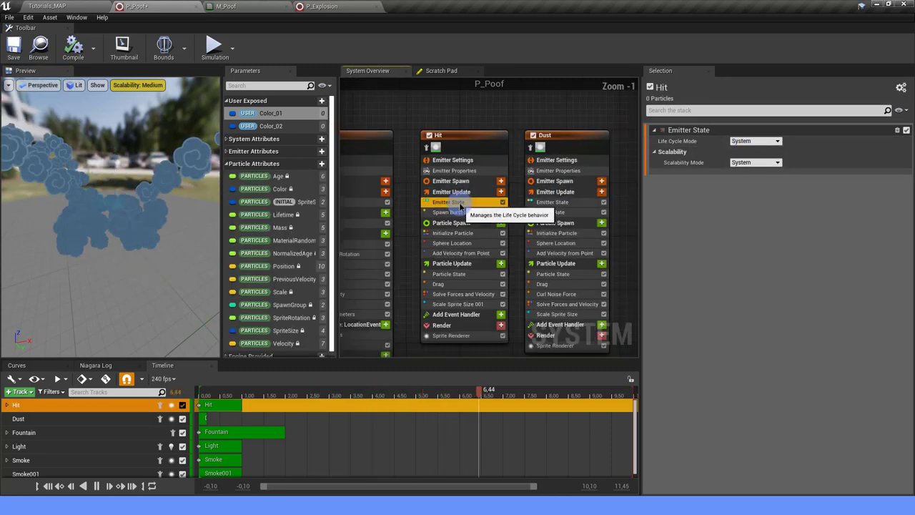
left_click(574, 205)
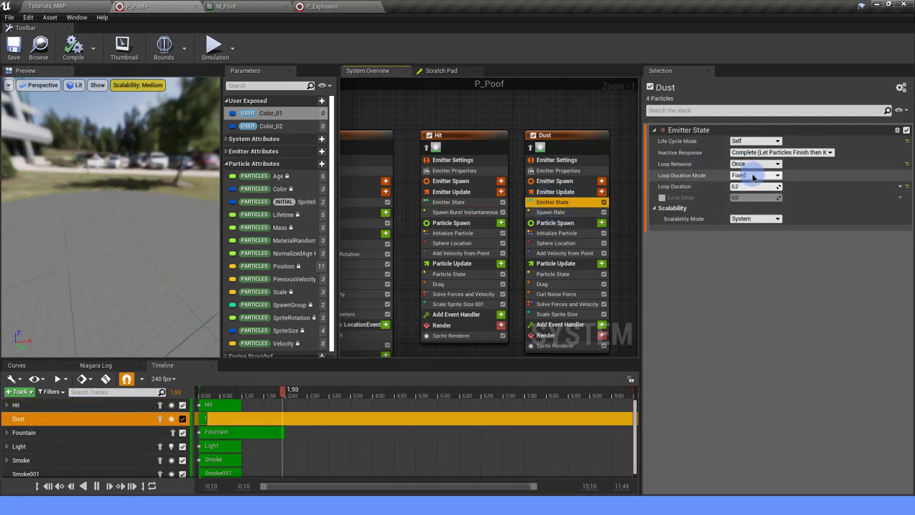
left_click(543, 212)
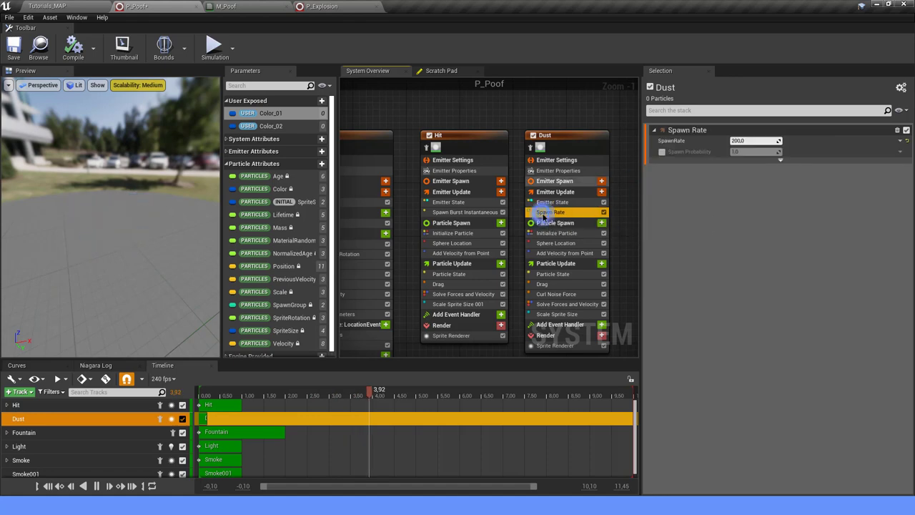
Set Life Cycle Mode to System for Smoke001 and Fountain.
right_click_drag(441, 116, 600, 115)
left_click(458, 199)
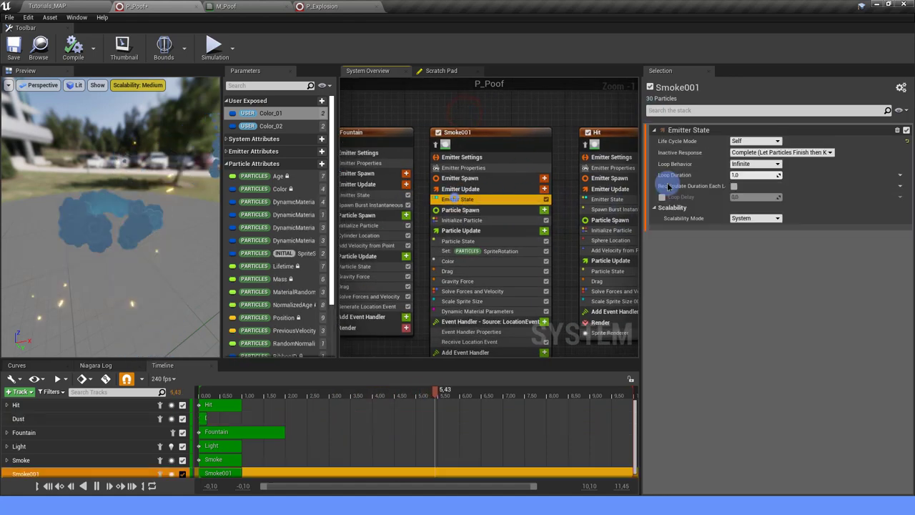
left_click(744, 149)
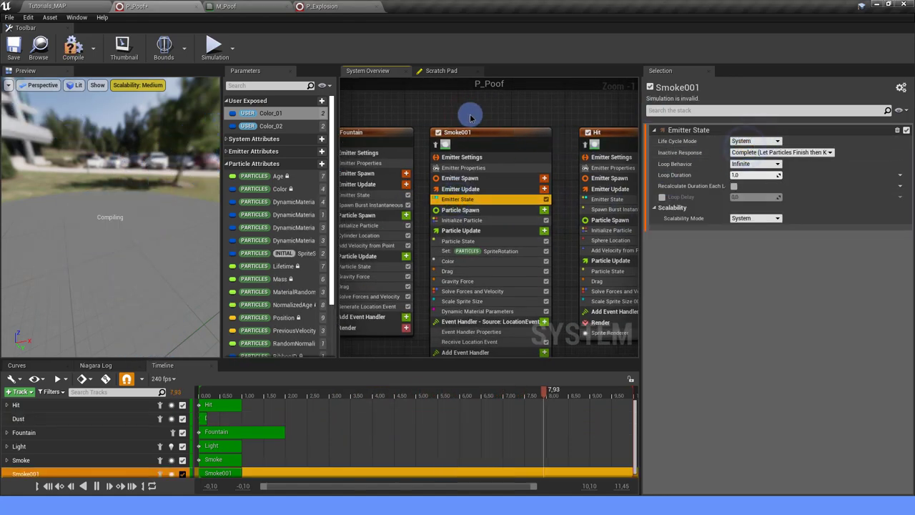
right_click_drag(459, 117, 603, 117)
left_click(500, 194)
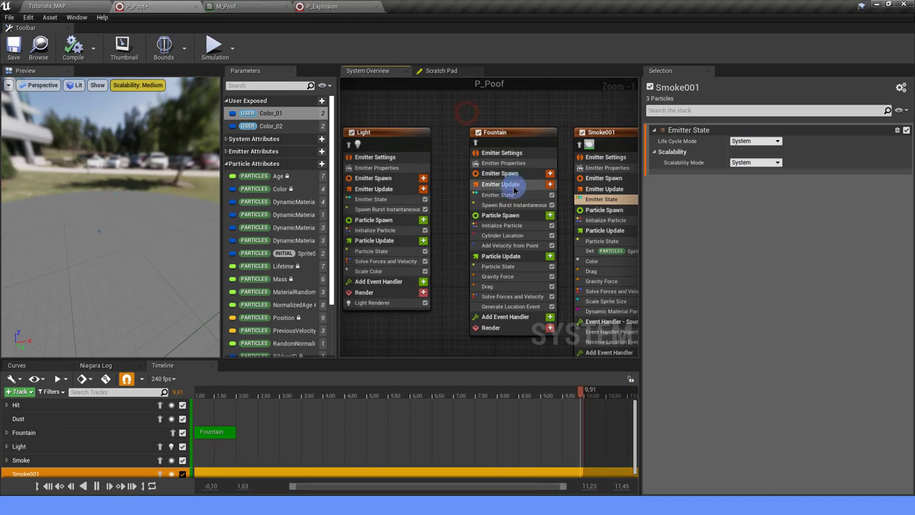
left_click(756, 141)
left_click(744, 148)
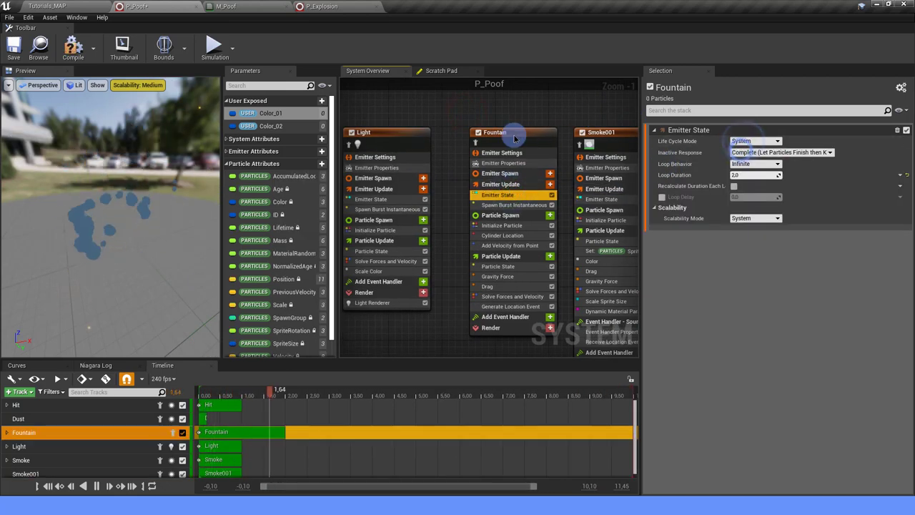
Set Life Cycle Mode to System for Light and Smoke.
right_click_drag(423, 118, 552, 117)
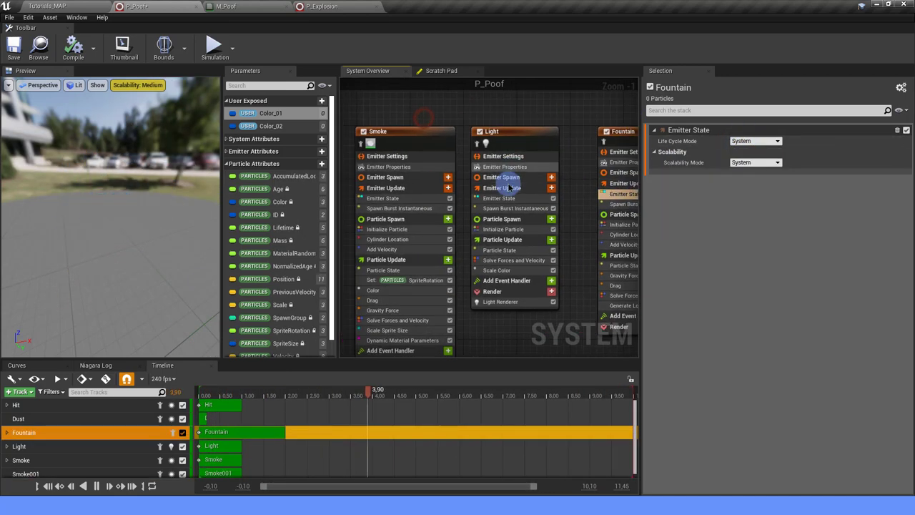
left_click(507, 198)
left_click(755, 141)
left_click(743, 149)
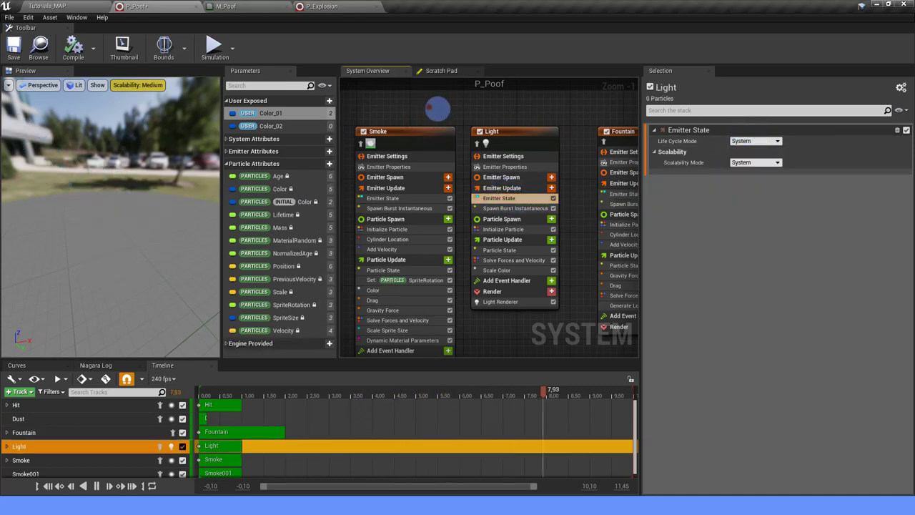
right_click_drag(435, 108, 531, 107)
left_click(480, 199)
left_click(756, 141)
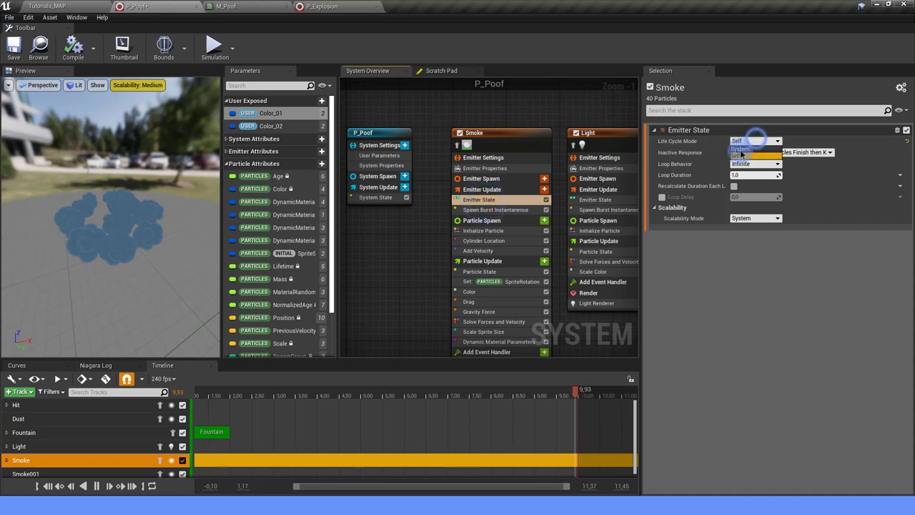
left_click(743, 152)
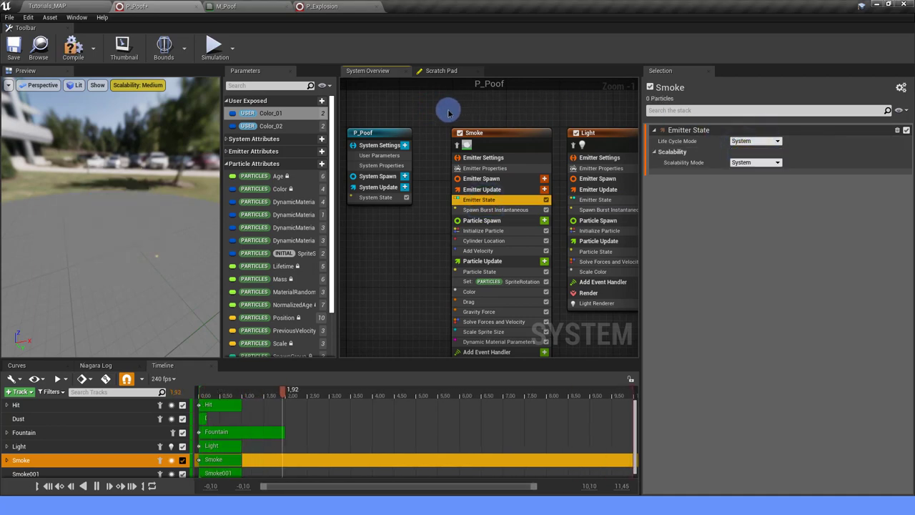
Review P_Poof's System State, looping Once for 5.0 seconds.
right_click_drag(449, 109, 516, 110)
left_click(448, 199)
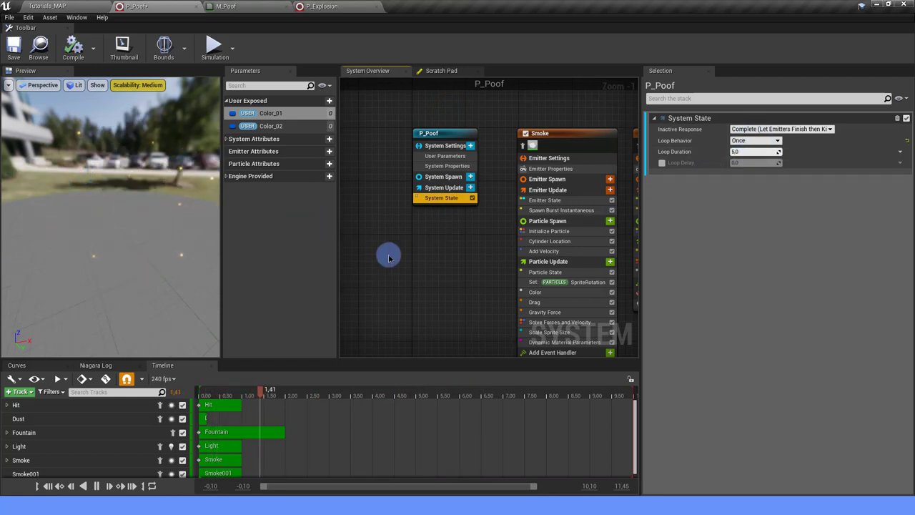
right_click_drag(389, 258, 484, 232)
right_click_drag(419, 107, 484, 193)
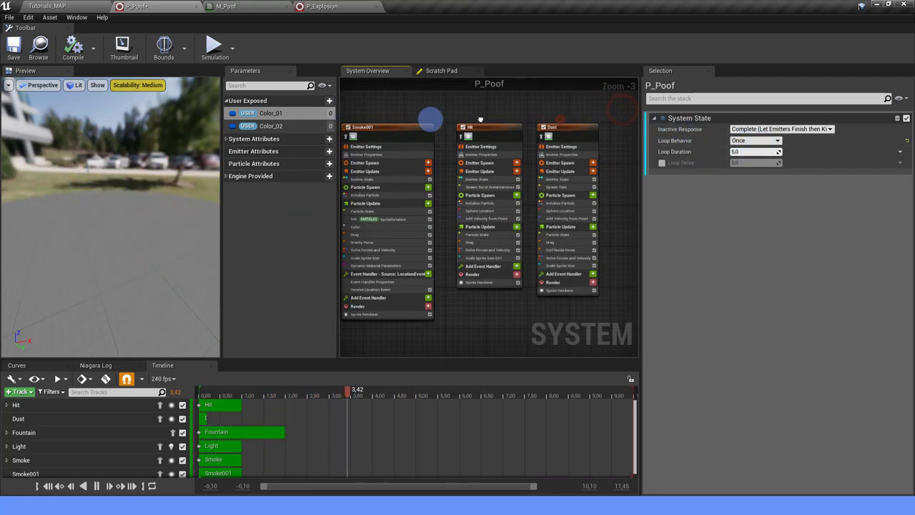
Set Hit's Initialize Particle colour to Multiply Linear Color.
scroll(484, 193, "up", 1)
left_click(469, 217)
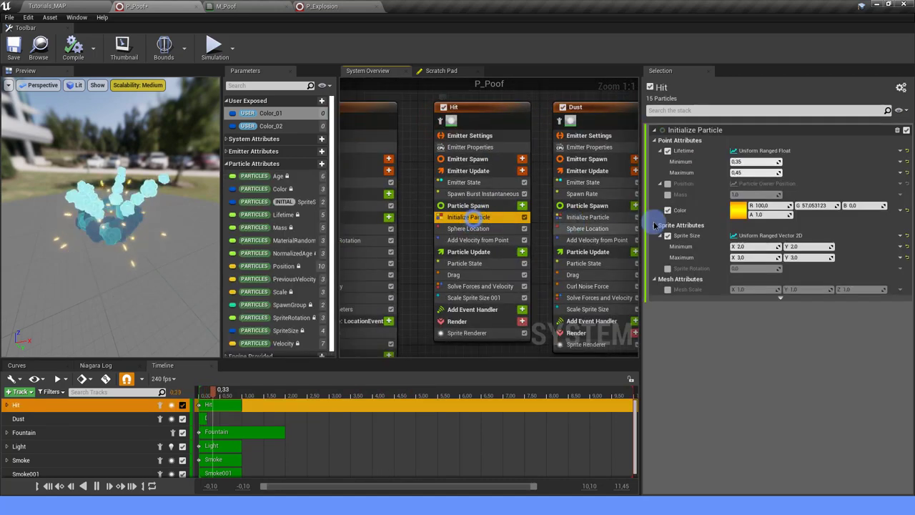
left_click(265, 114)
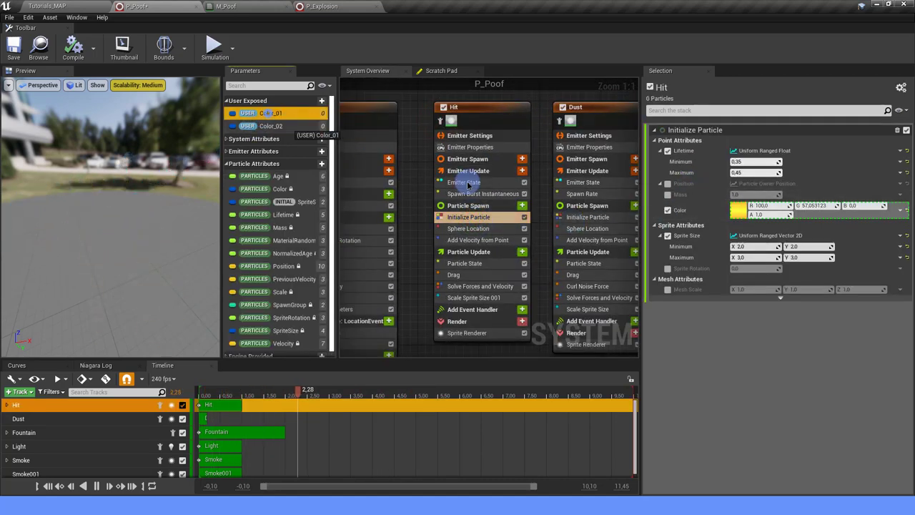
left_click_drag(738, 210, 740, 209)
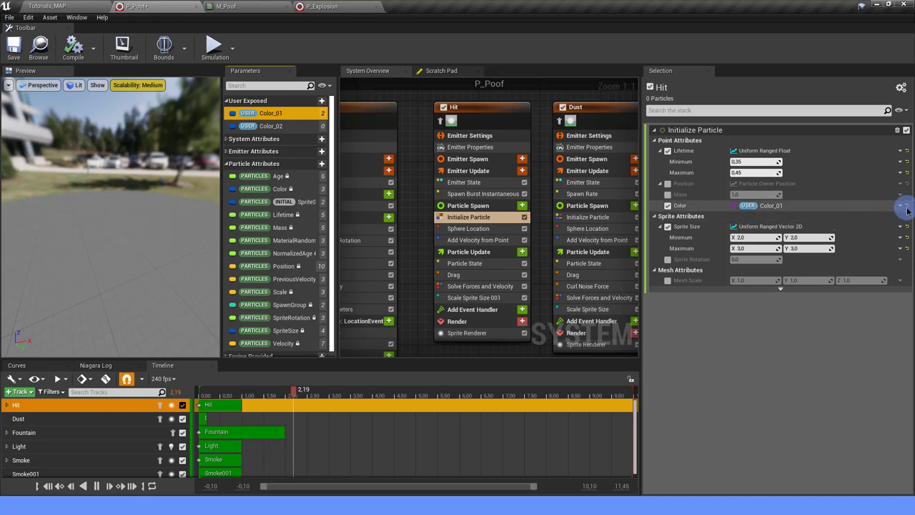
left_click(905, 207)
type("m")
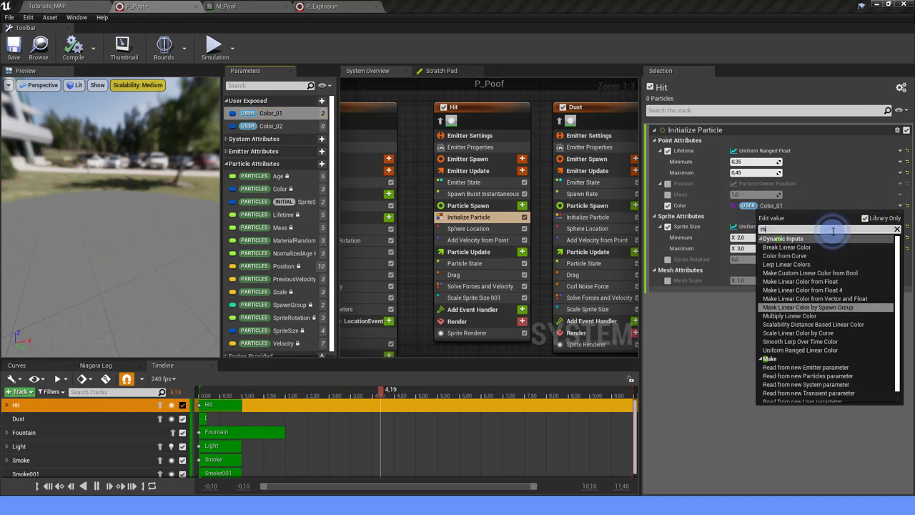
type("ulyt")
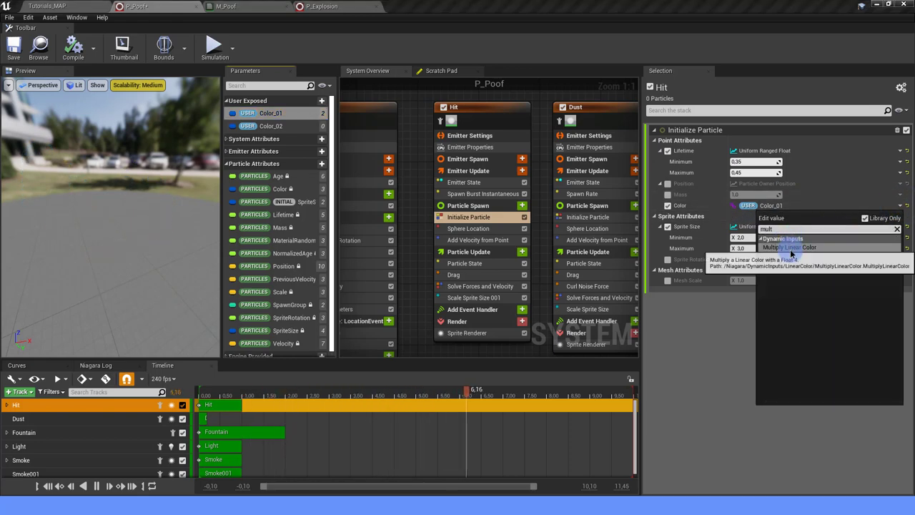
left_click(790, 247)
Feed Color_01 into Linear Color and set Scale Factor to a float of 100.
left_click(903, 236)
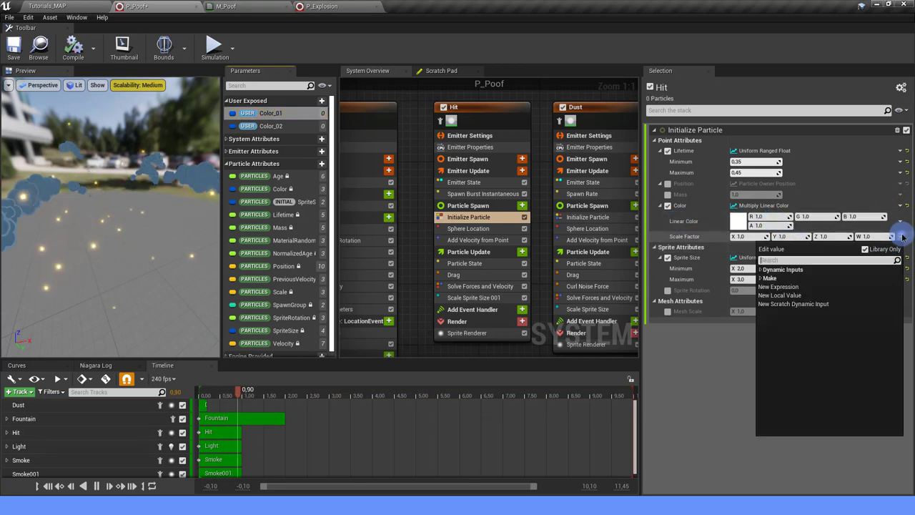
type("float")
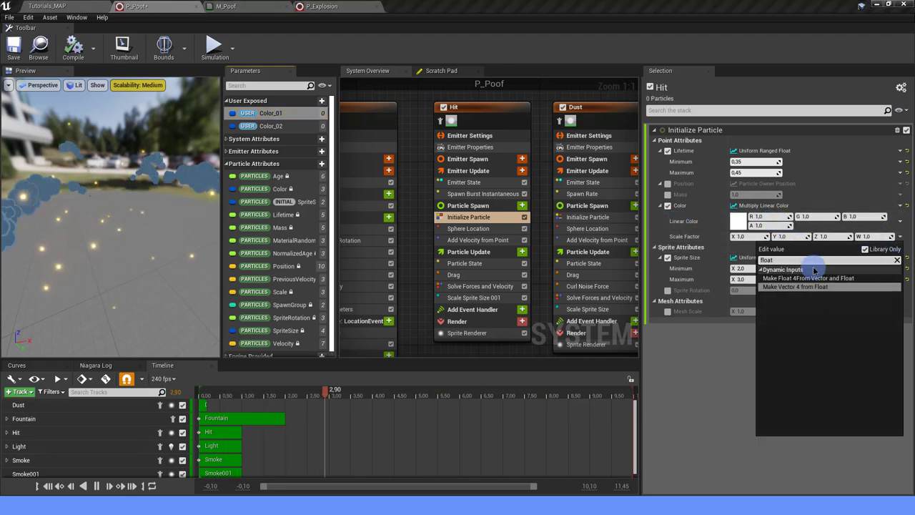
left_click(805, 287)
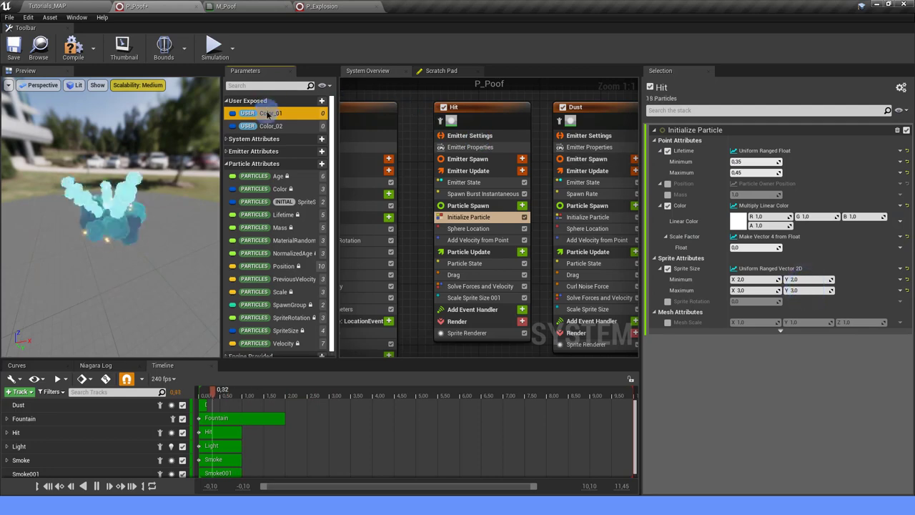
left_click_drag(268, 115, 755, 278)
left_click_drag(739, 223, 740, 223)
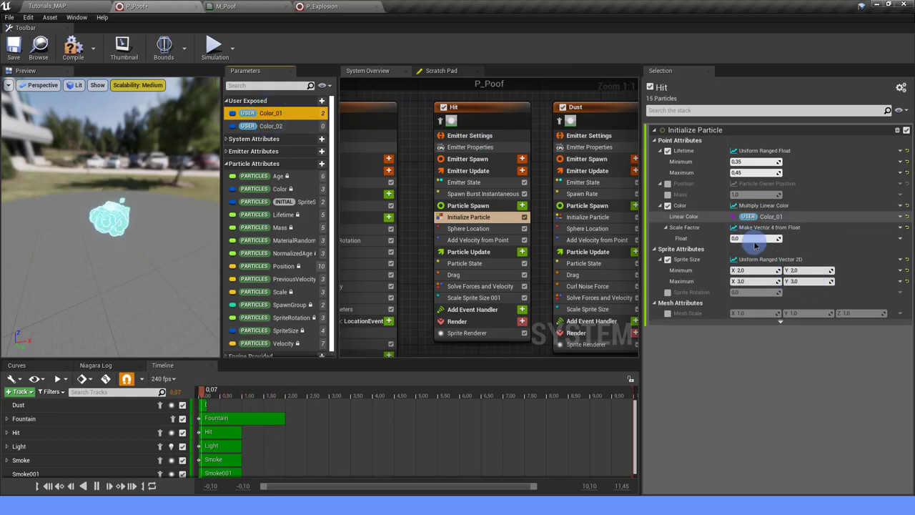
left_click(753, 236)
type("100")
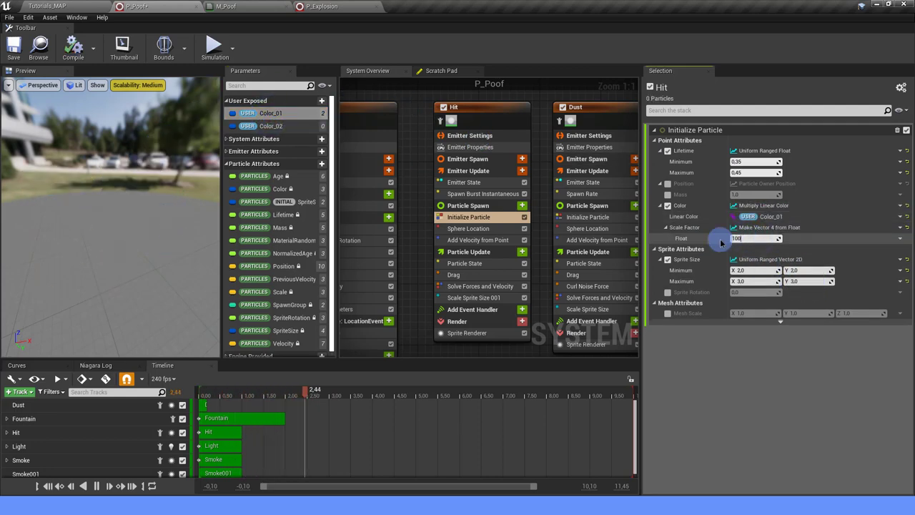
key("Return")
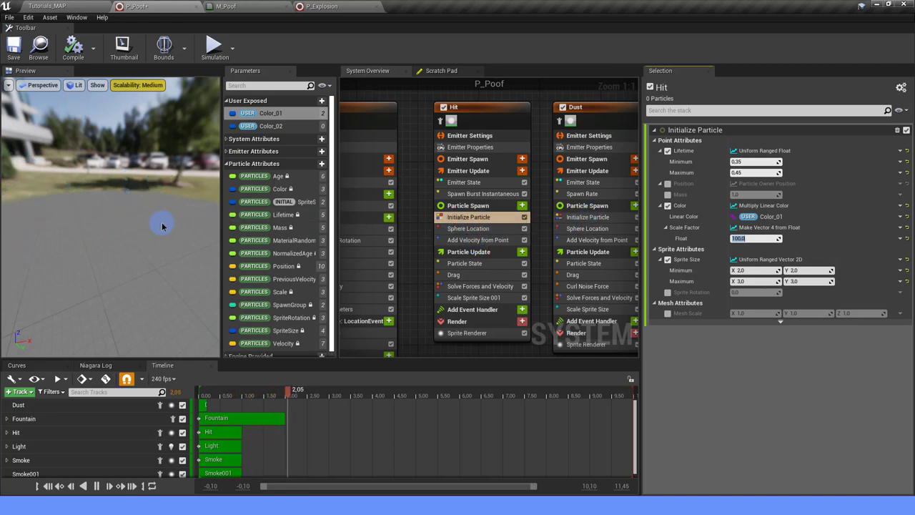
Shorten the preview playback range to about 2 seconds.
left_click_drag(127, 229, 150, 230)
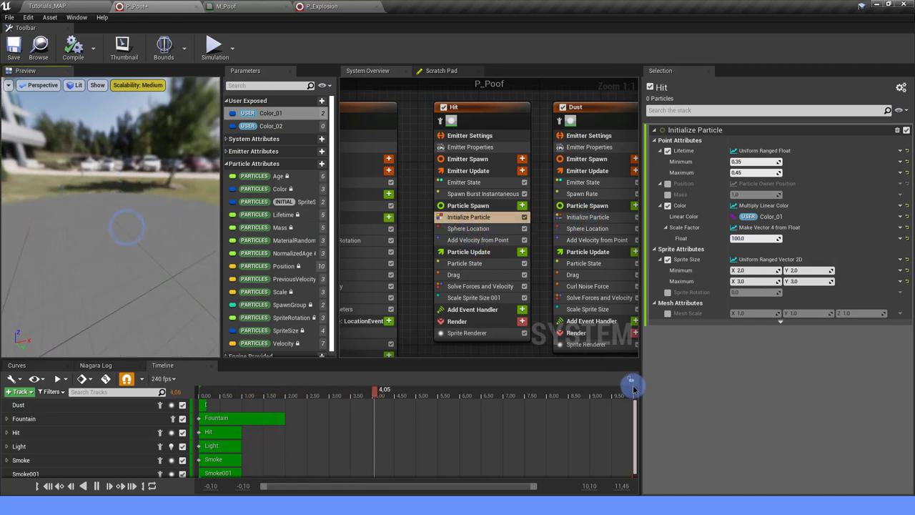
left_click_drag(611, 388, 303, 392)
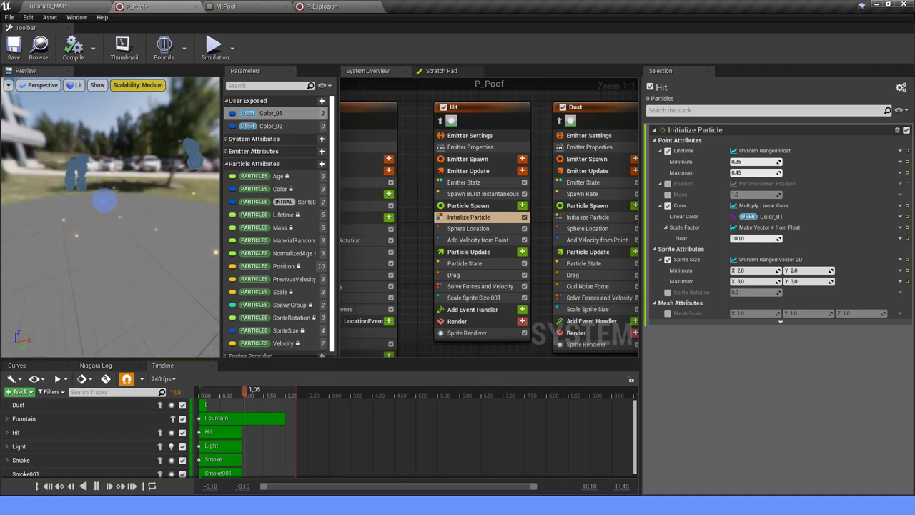
left_click_drag(95, 200, 72, 201)
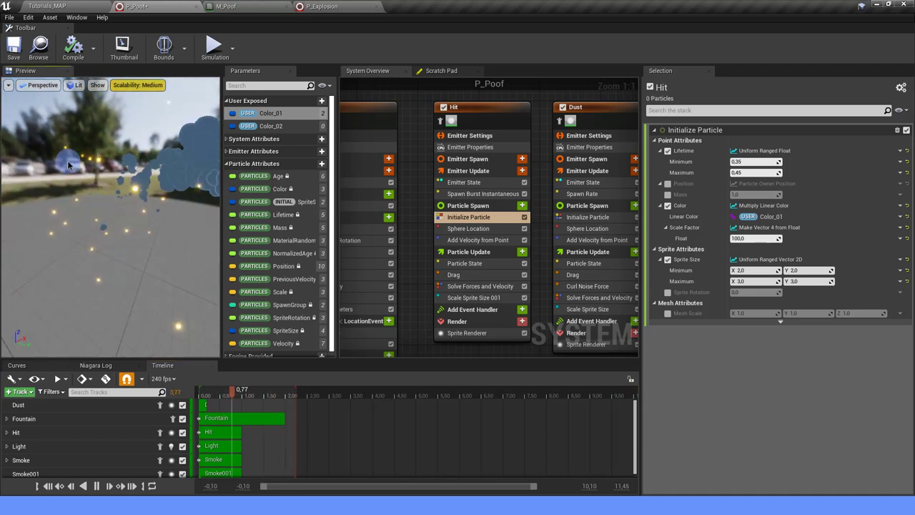
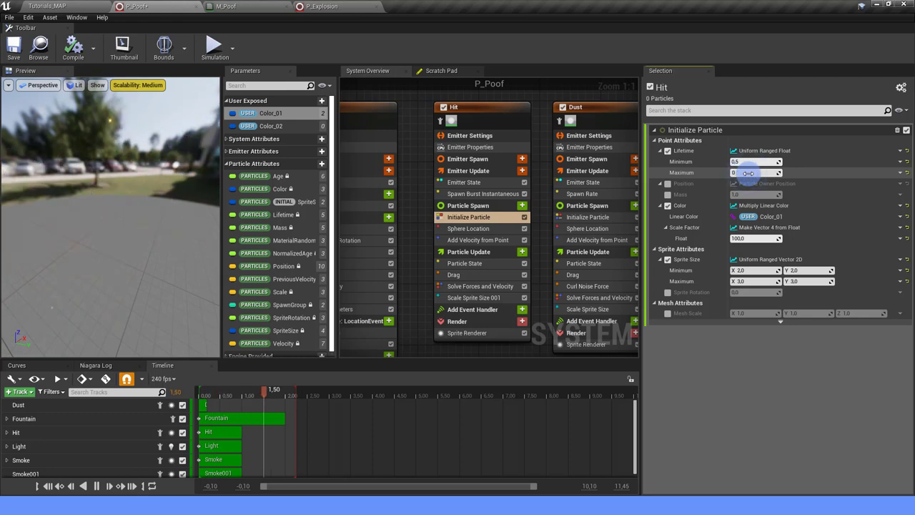
type(".65")
Commit Hit's 0.65 maximum lifetime, set its point velocity to 200–450, and show the sprite-size scale curve.
key("Return")
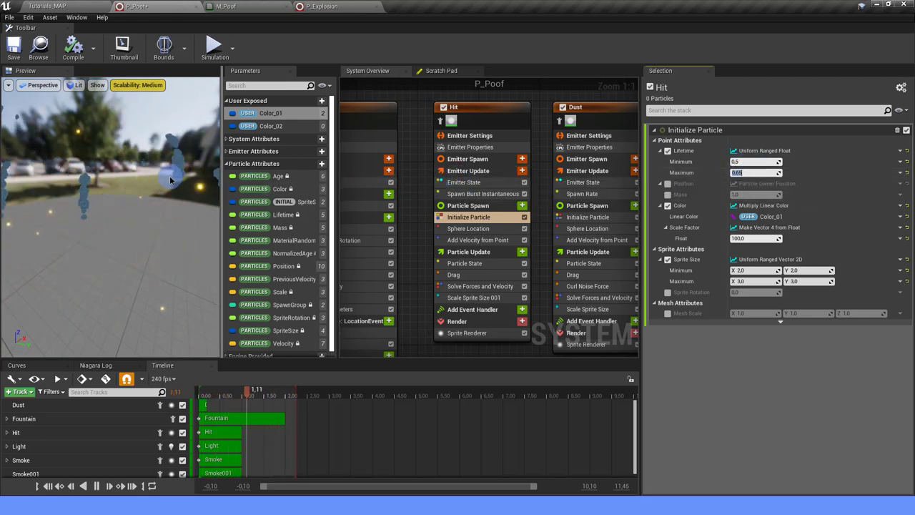
left_click(509, 239)
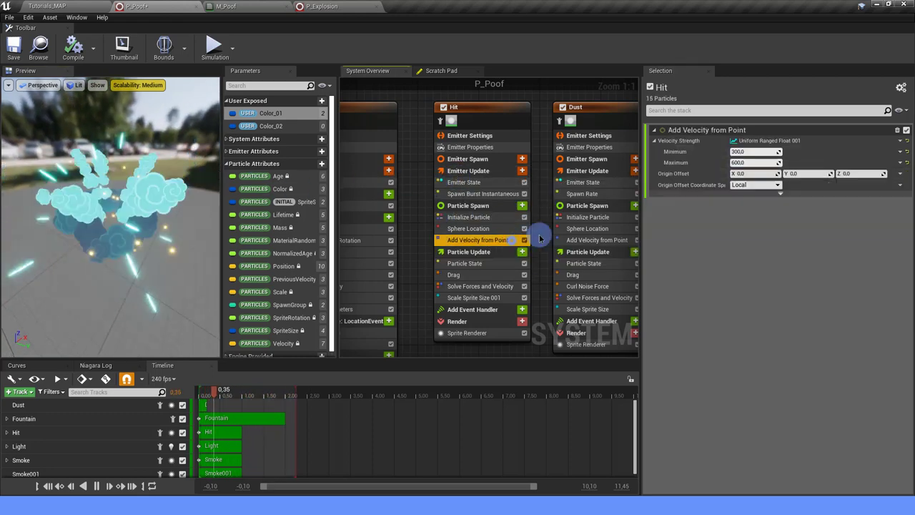
type("200")
key("Return")
left_click(750, 163)
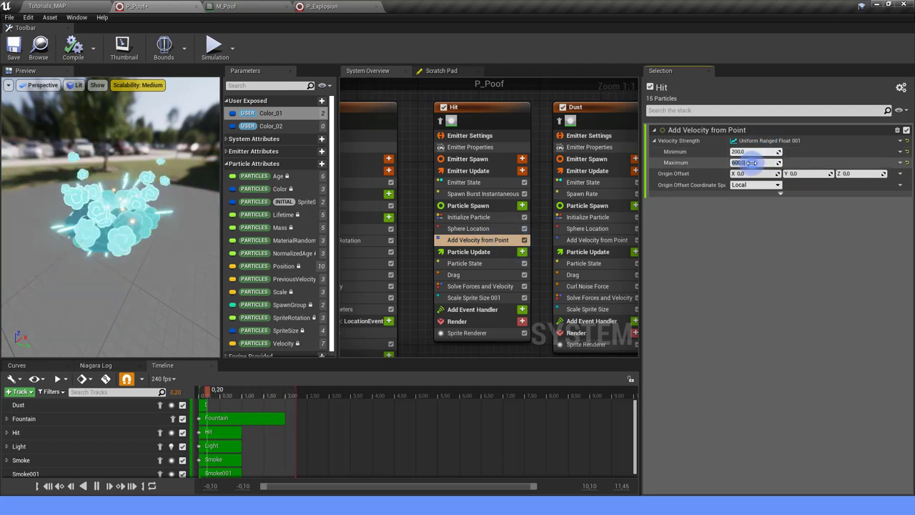
type("450")
key("Return")
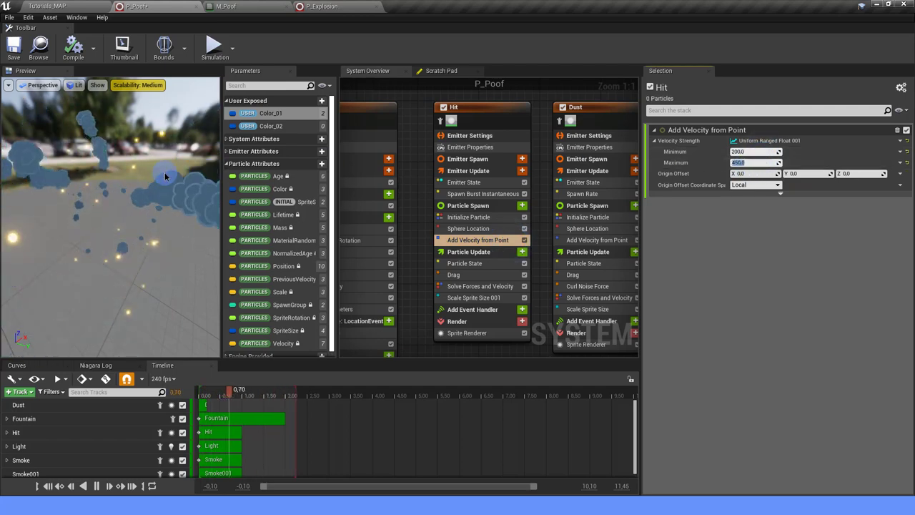
left_click(486, 297)
Set the Hit size curve's peak key to 25, save P_Poof, and simulate it in Tutorials_MAP.
left_click(790, 205)
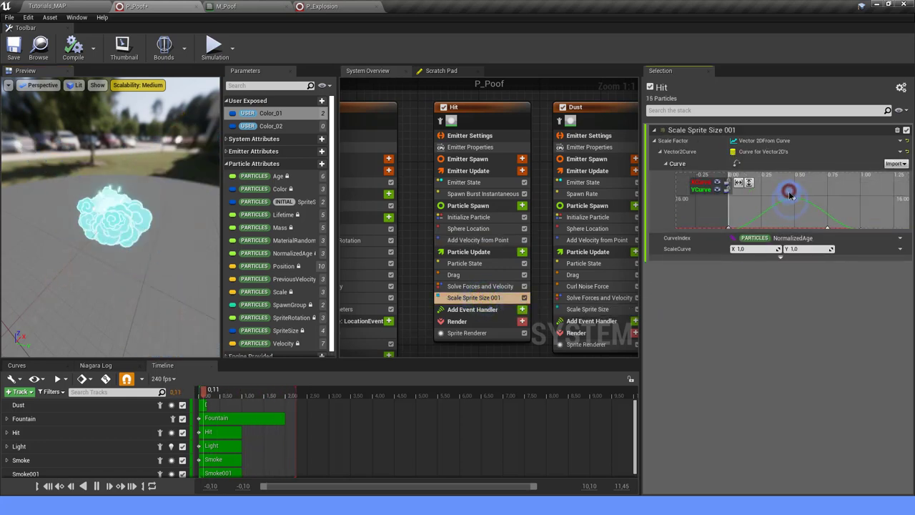
left_click(833, 182)
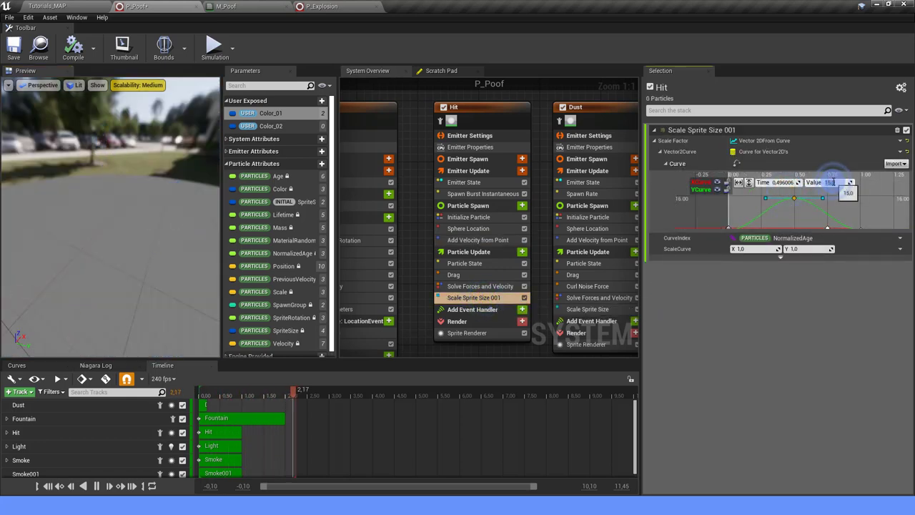
type("25")
key("Return")
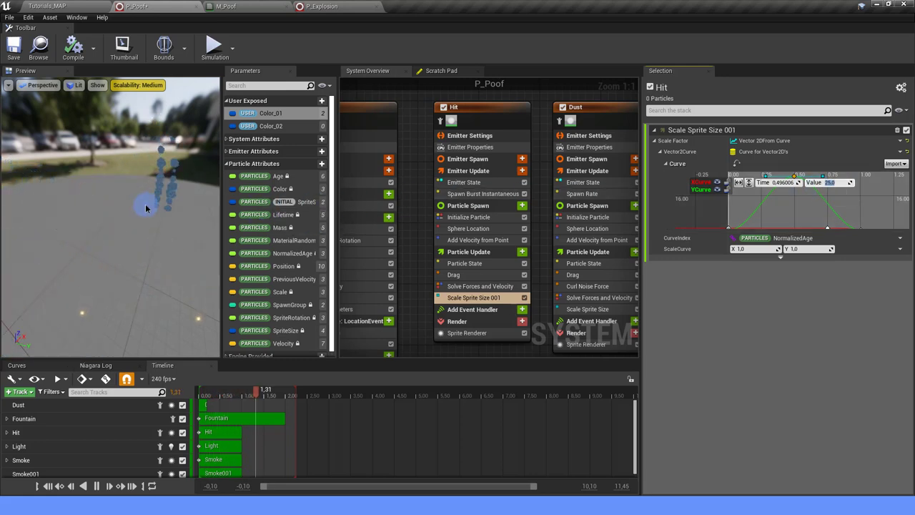
left_click_drag(146, 208, 147, 214)
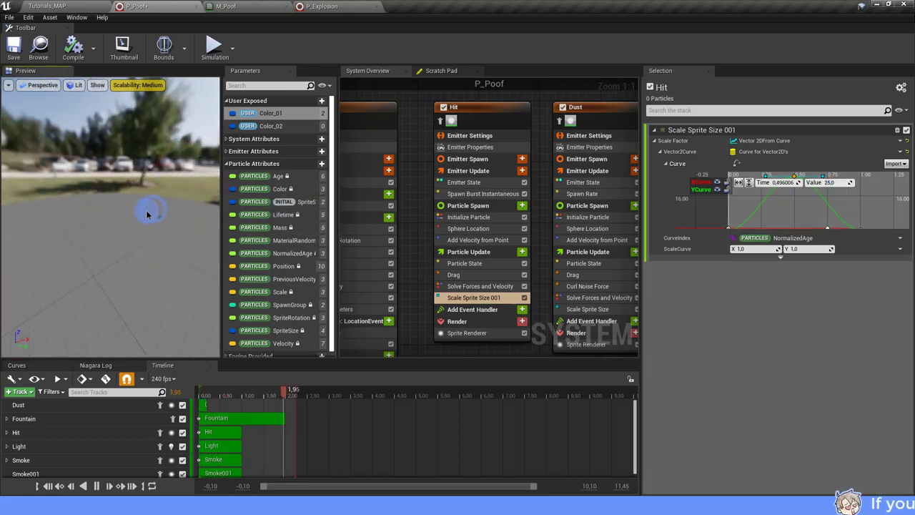
left_click(14, 47)
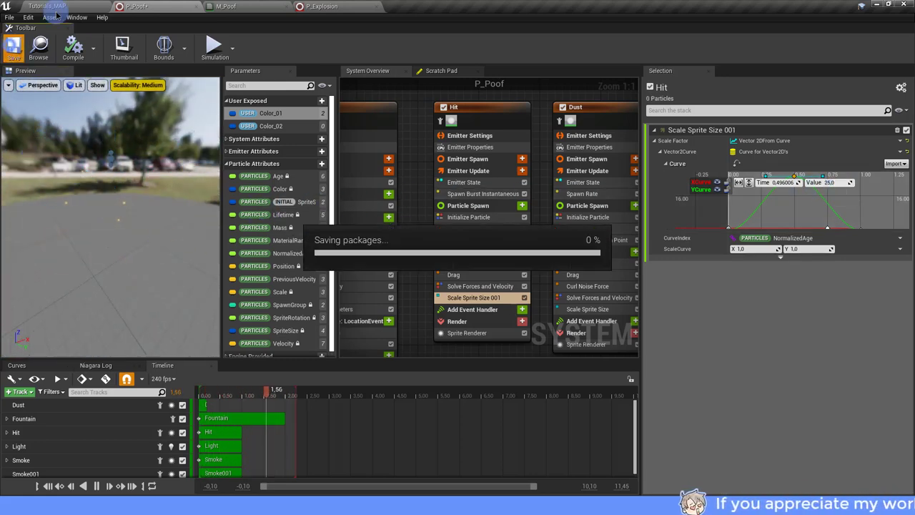
left_click(80, 8)
left_click(395, 44)
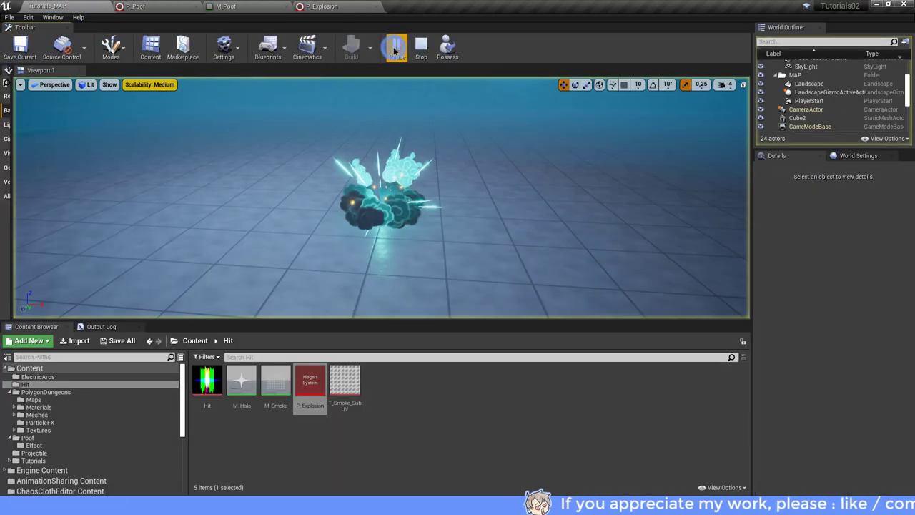
left_click(420, 44)
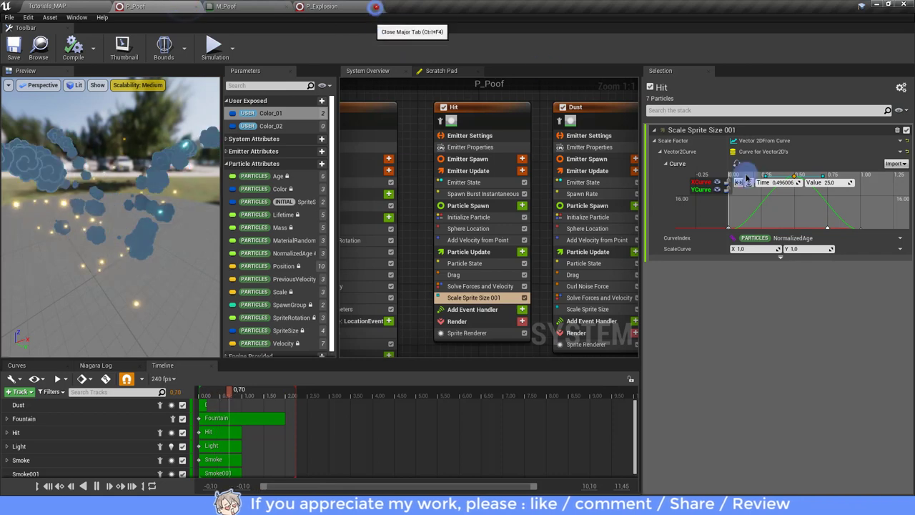
Lower the scale curve's peak key to 15 and save P_Poof.
left_click(787, 194)
left_click(795, 204)
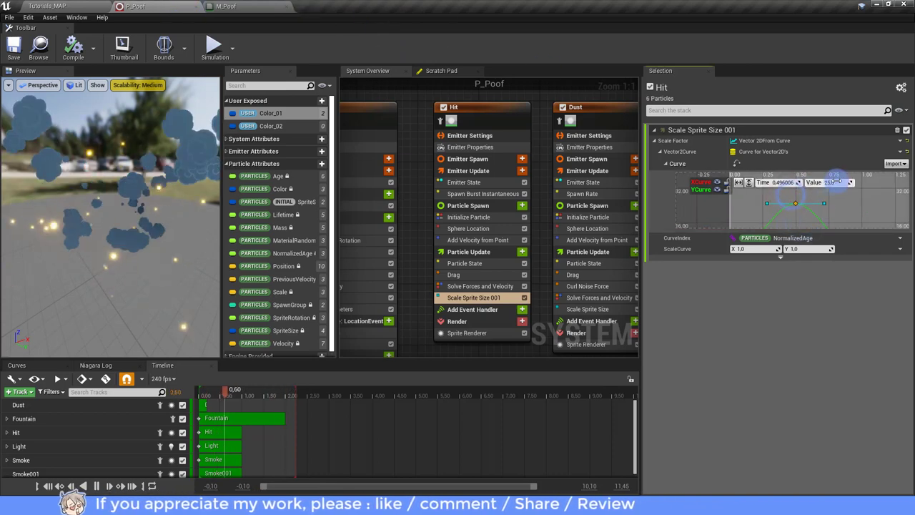
left_click(835, 181)
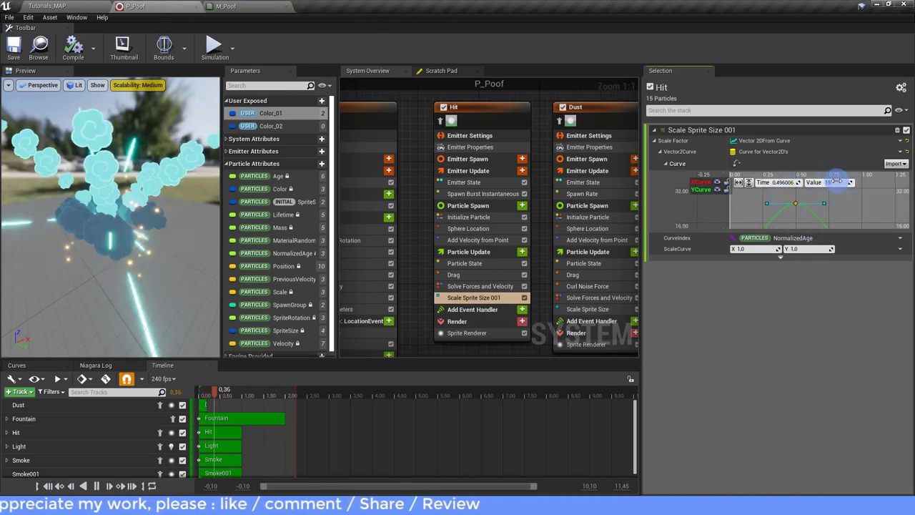
type("15")
key("Return")
left_click(13, 55)
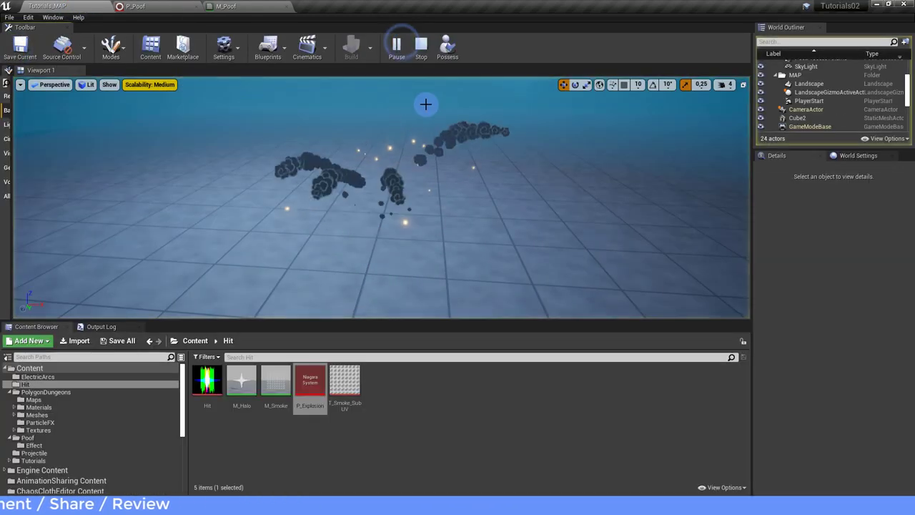
Replay the level simulation twice to check the smaller puff, then return to P_Poof.
left_click(422, 50)
left_click(398, 51)
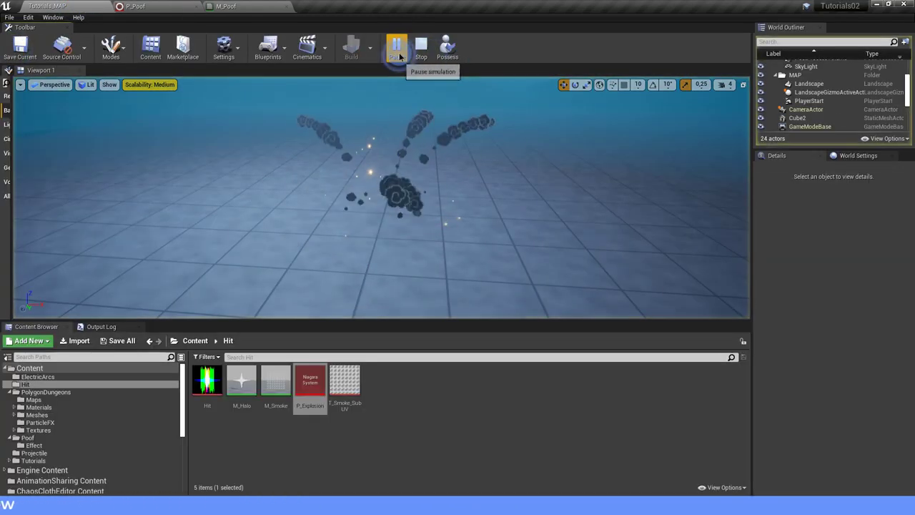
left_click(421, 47)
left_click(398, 49)
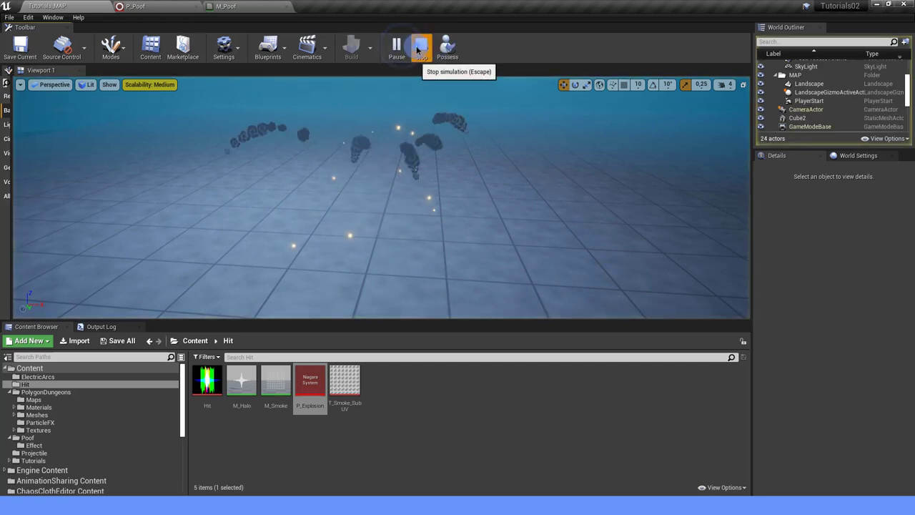
left_click(421, 48)
left_click(135, 5)
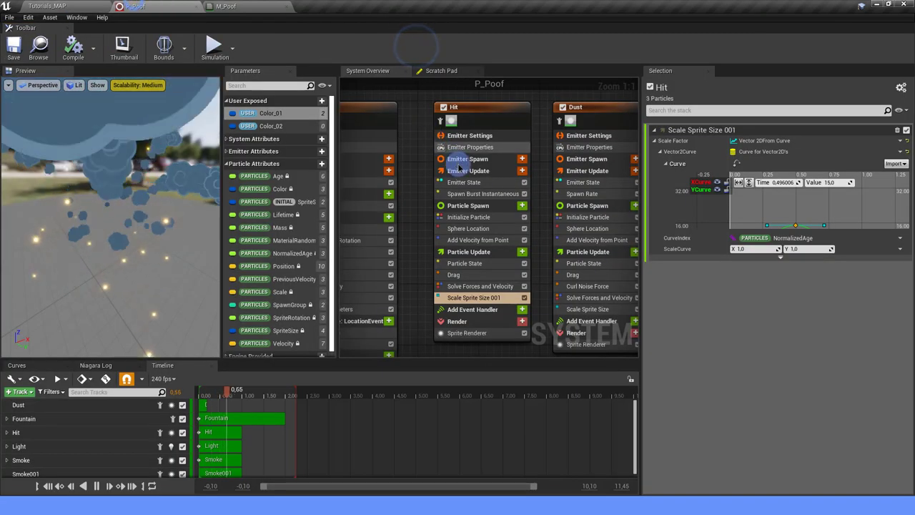
Set the Hit emitter's initial sprite size X range to 3.0–4.0.
left_click(479, 219)
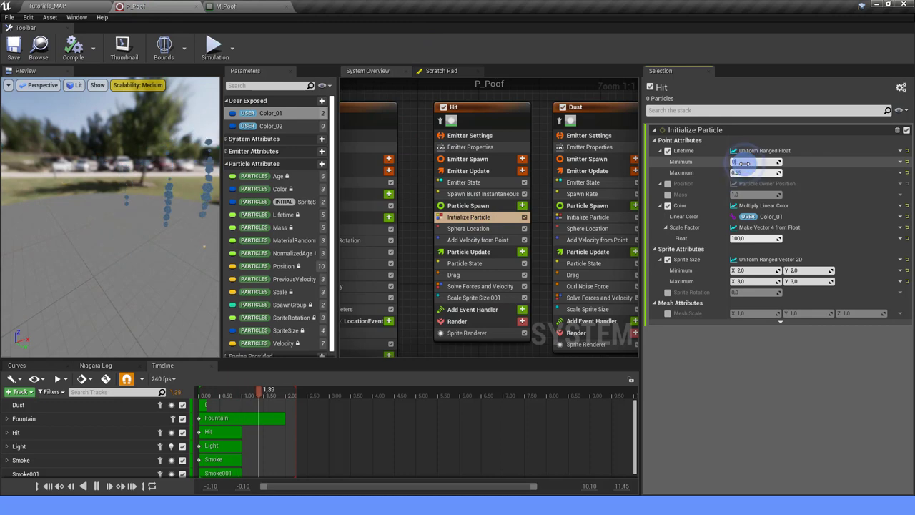
type("1.0")
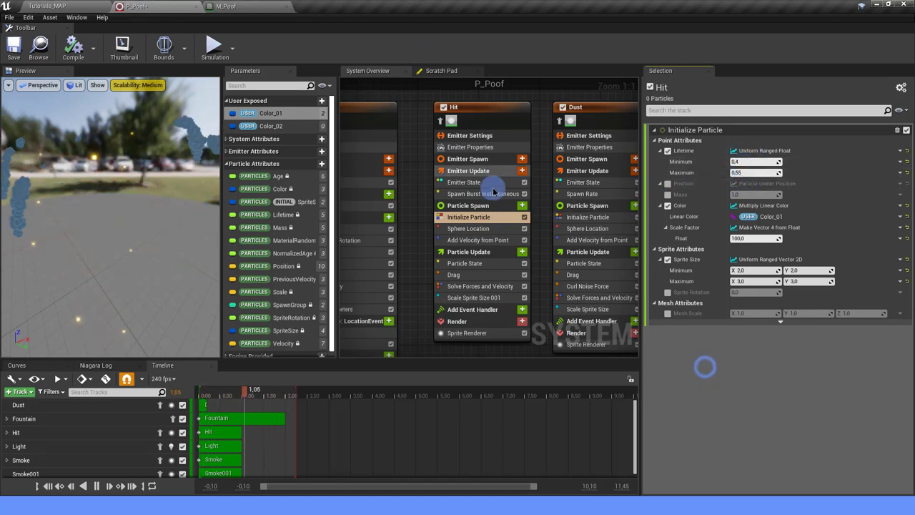
left_click(488, 237)
left_click(490, 229)
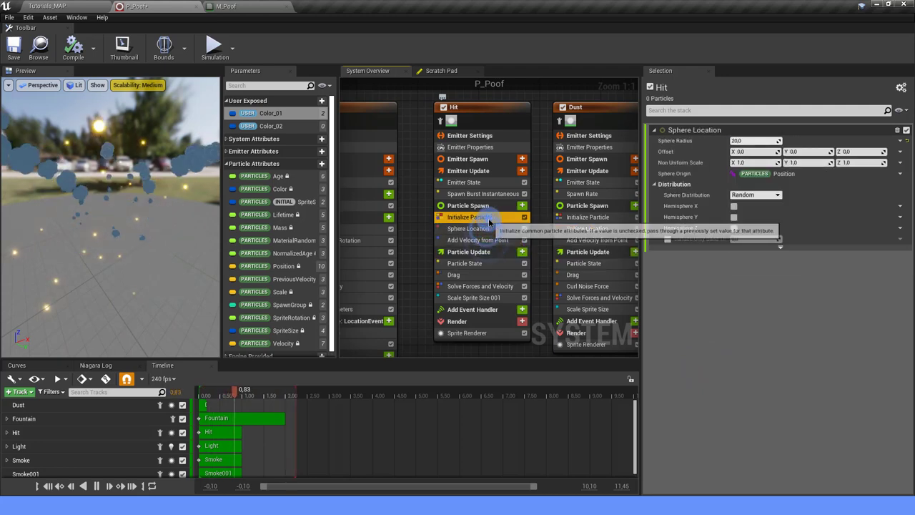
left_click(483, 218)
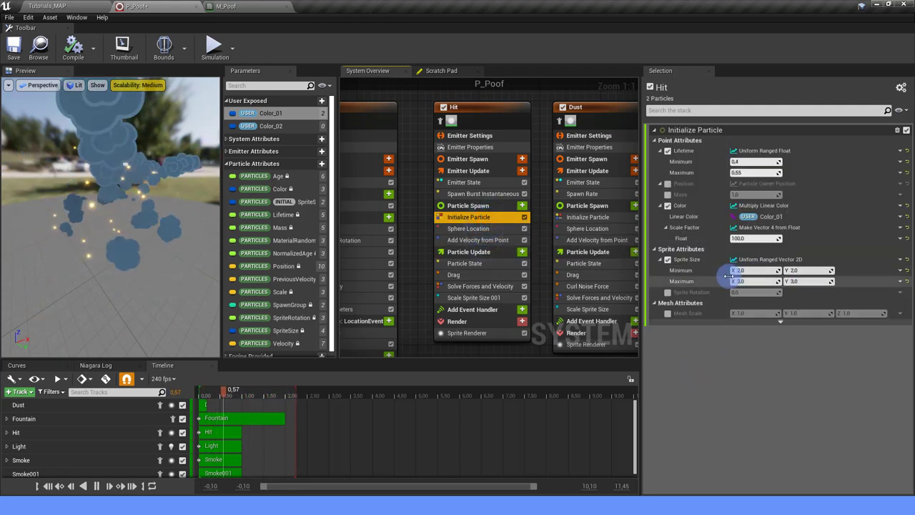
type("3")
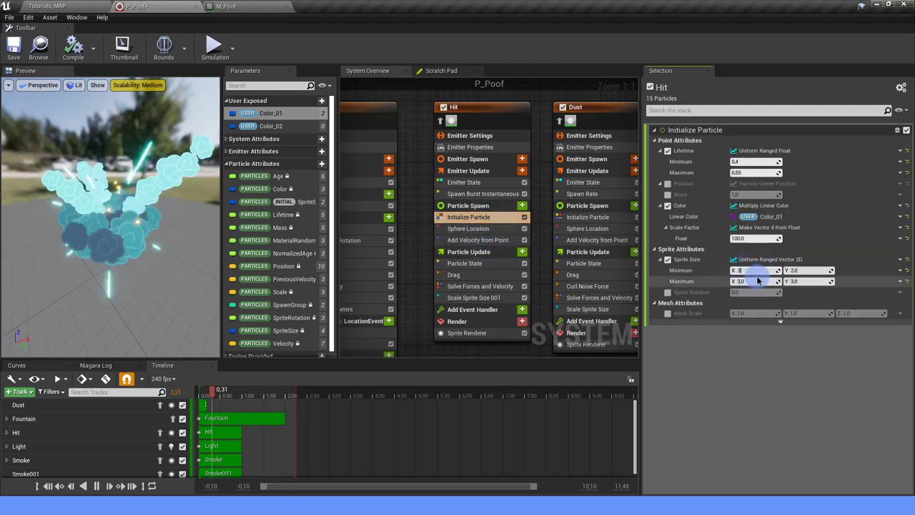
left_click(754, 281)
type("4")
left_click(771, 378)
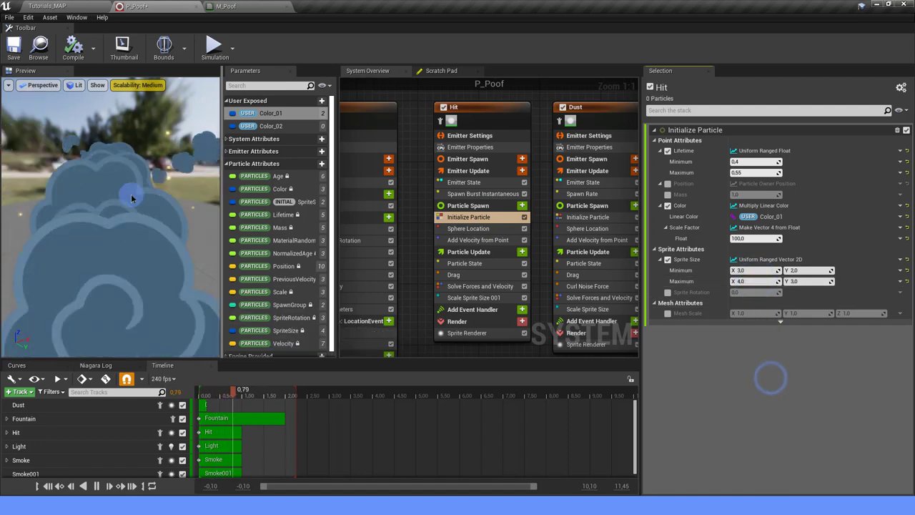
Save P_Poof, play the level preview several times to watch the puff, then return to P_Poof.
left_click(13, 47)
left_click(46, 6)
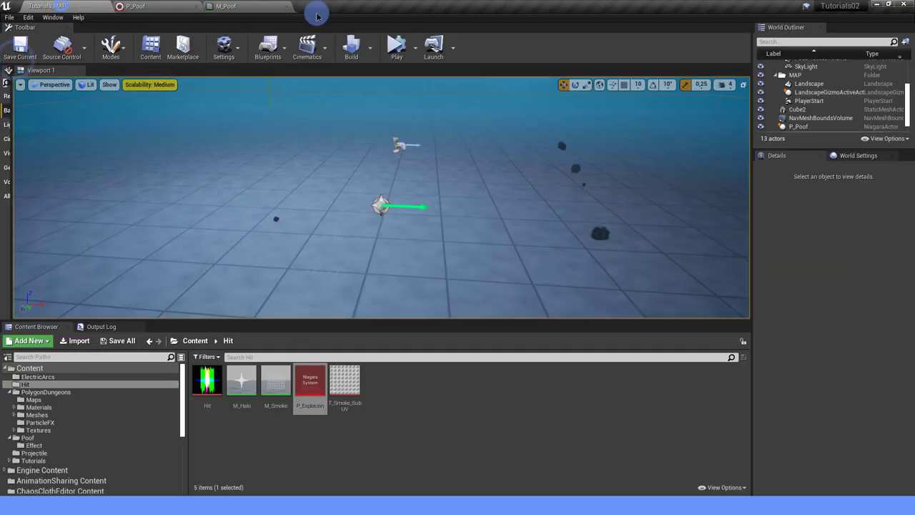
left_click(399, 45)
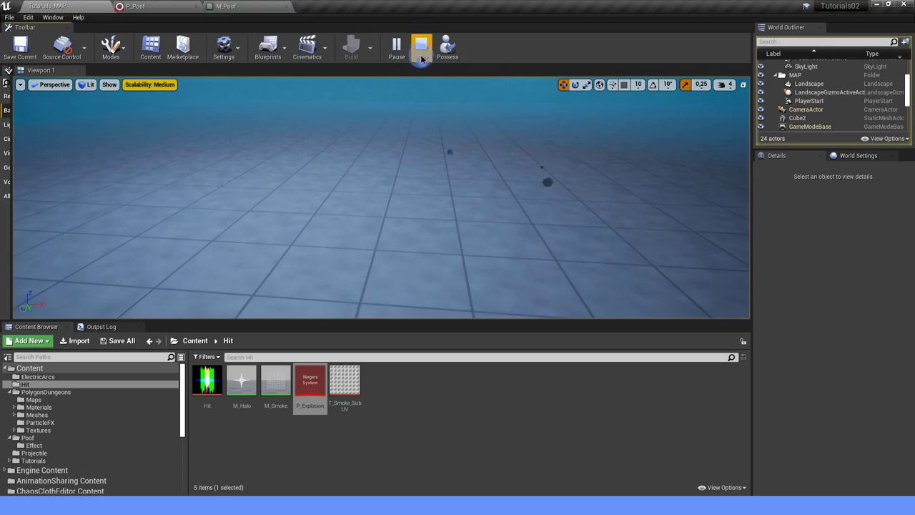
left_click(422, 57)
left_click(398, 52)
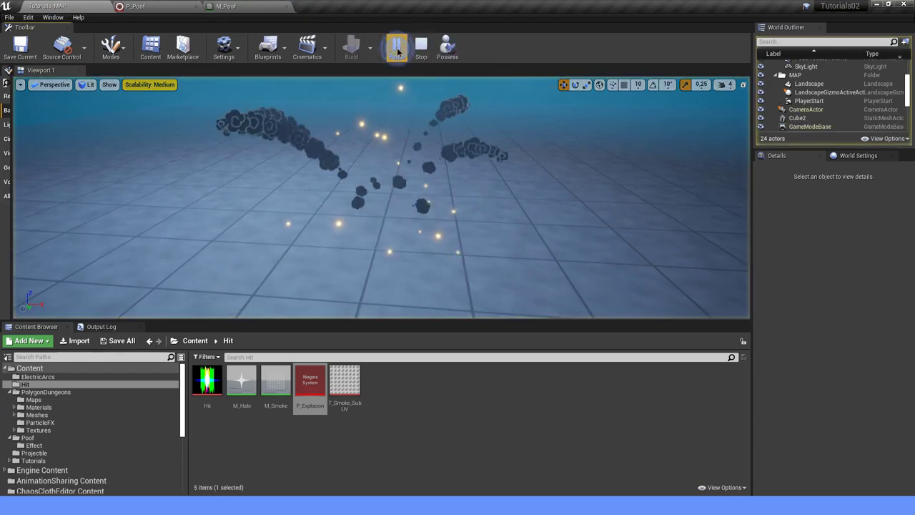
left_click(422, 43)
left_click(400, 47)
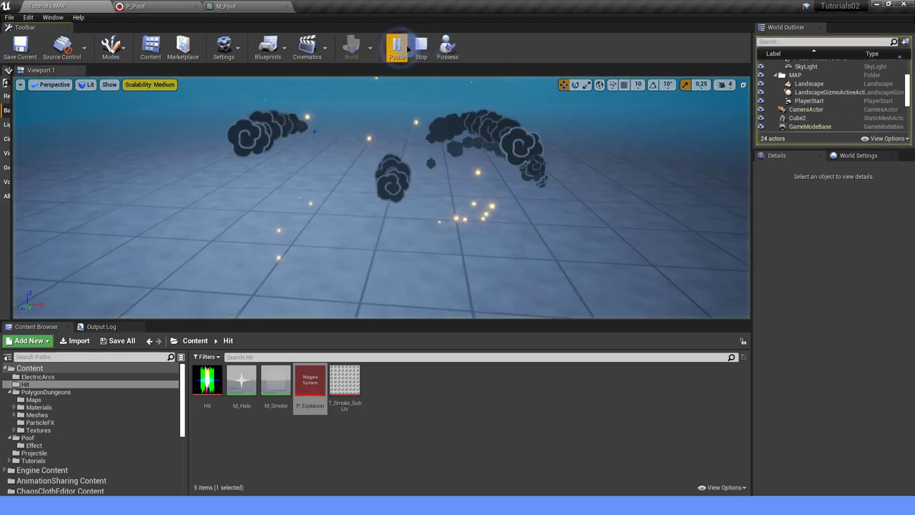
left_click(422, 45)
left_click(136, 6)
scroll(478, 148, "down", 4)
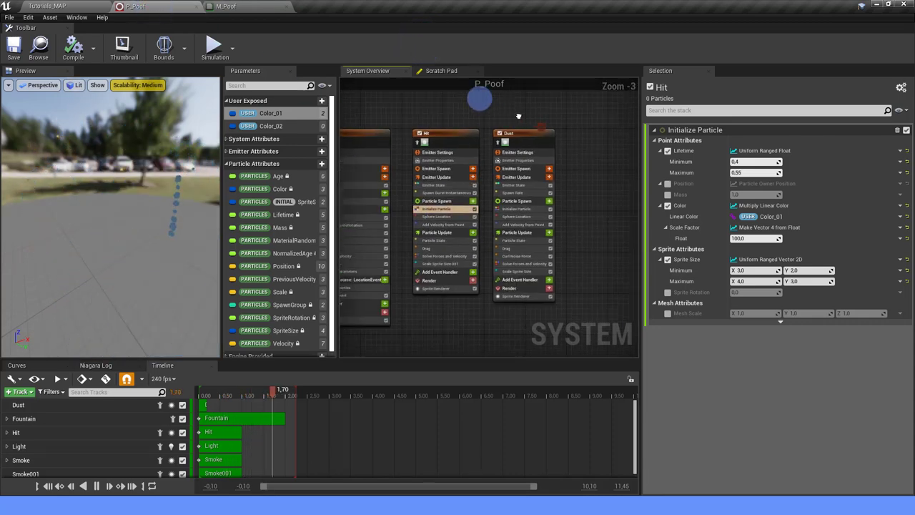
Copy Hit's Initialize Particle colour input and paste it into Dust's colour.
scroll(496, 139, "up", 2)
left_click(475, 201)
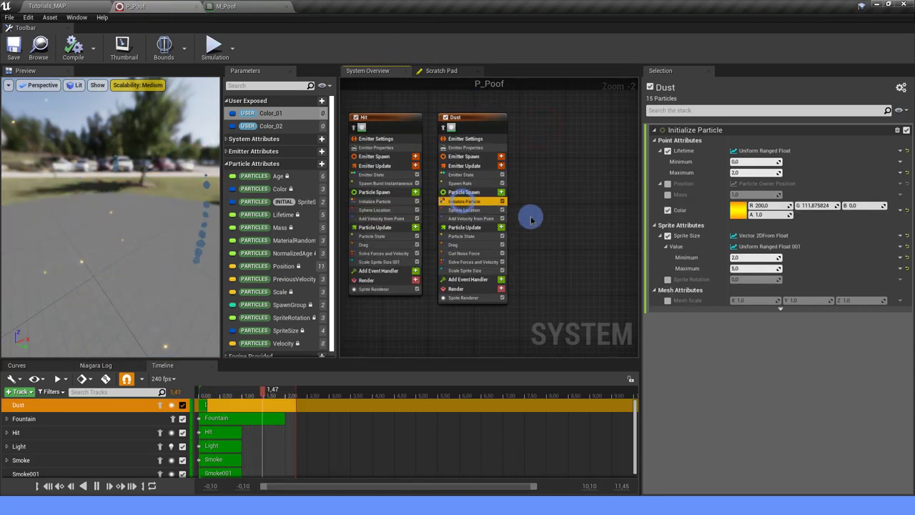
left_click(394, 201)
right_click(780, 206)
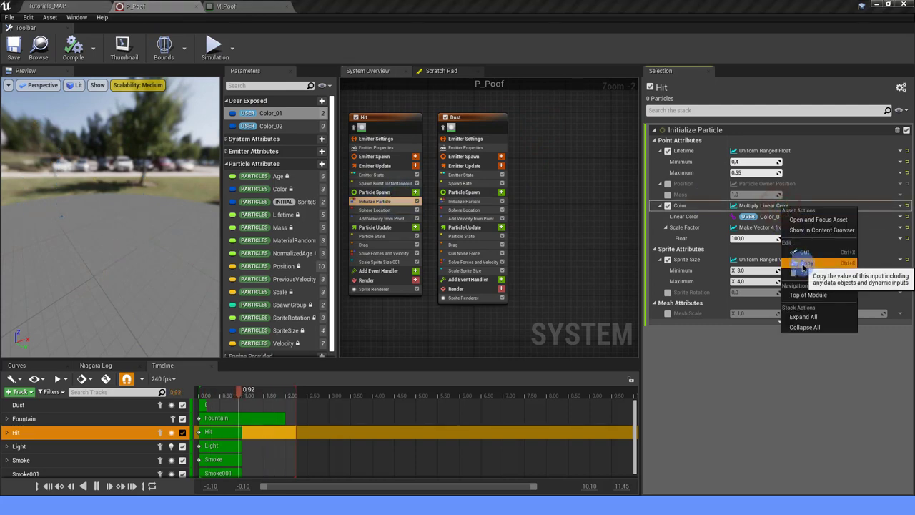
left_click(803, 264)
left_click(465, 201)
right_click(722, 209)
left_click(743, 277)
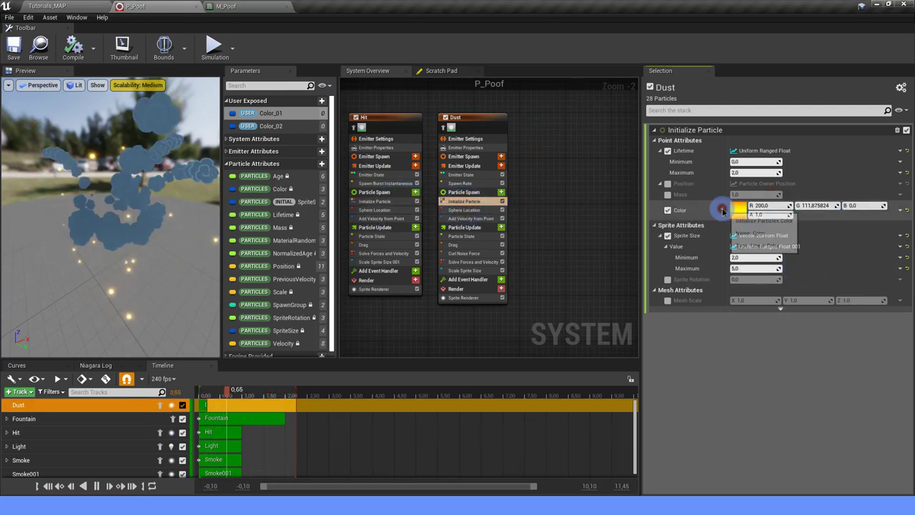
right_click(722, 210)
left_click(751, 276)
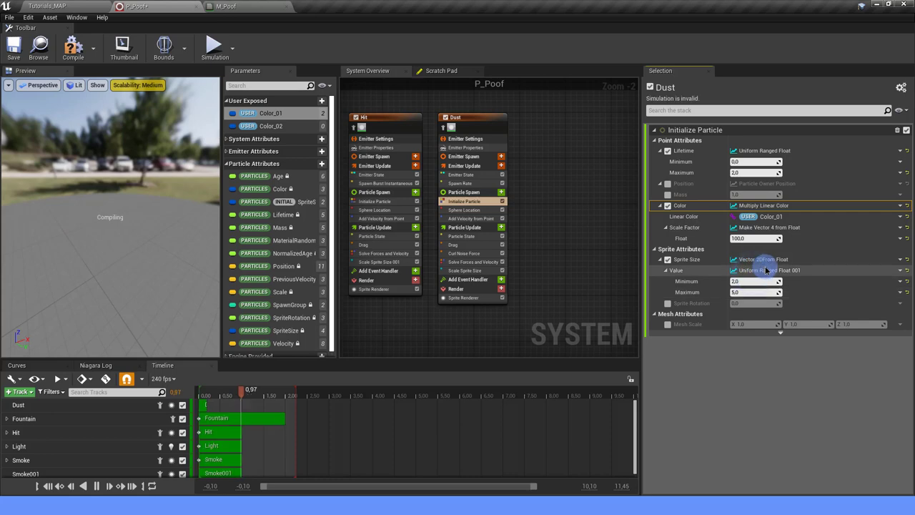
Save P_Poof and preview the updated puff in the level.
left_click_drag(96, 204, 111, 206)
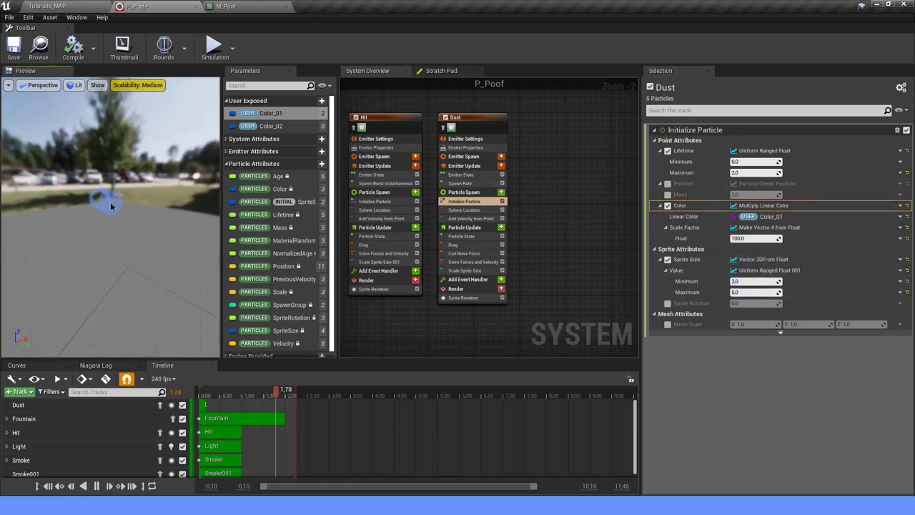
left_click(14, 47)
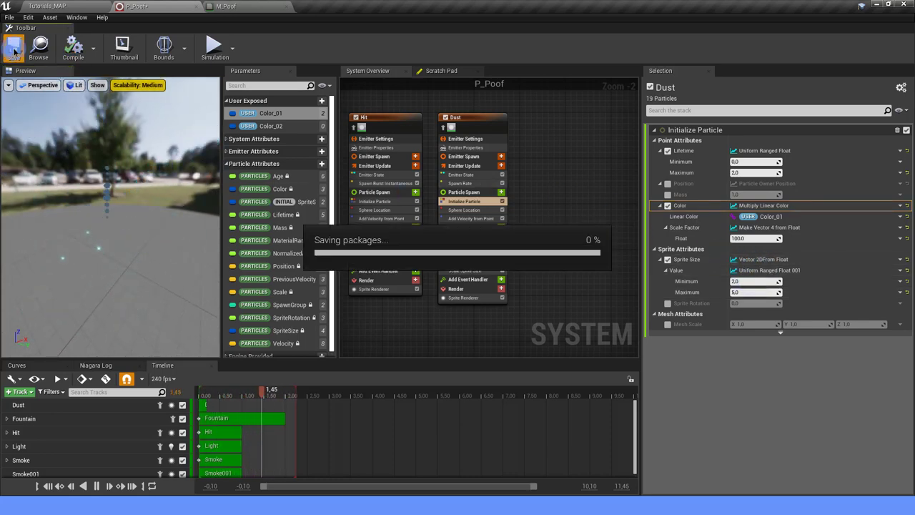
left_click(53, 5)
left_click(415, 46)
left_click(413, 76)
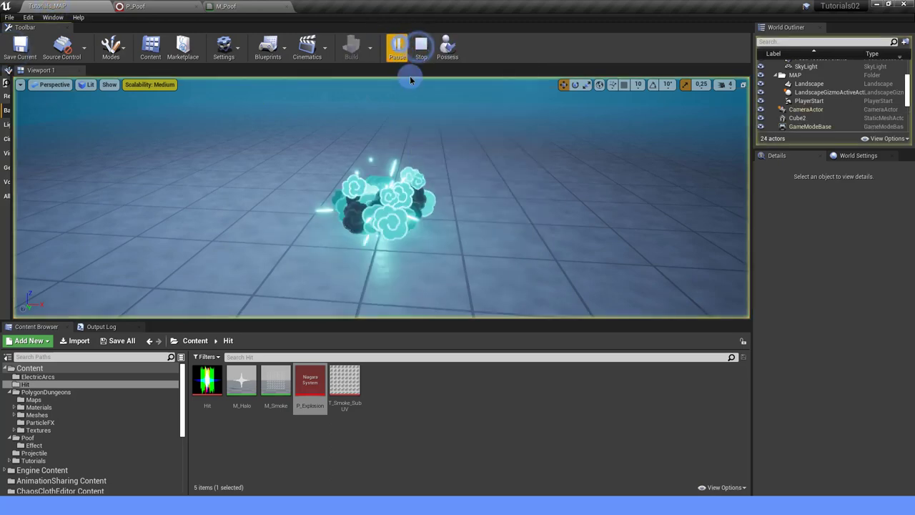
left_click(422, 49)
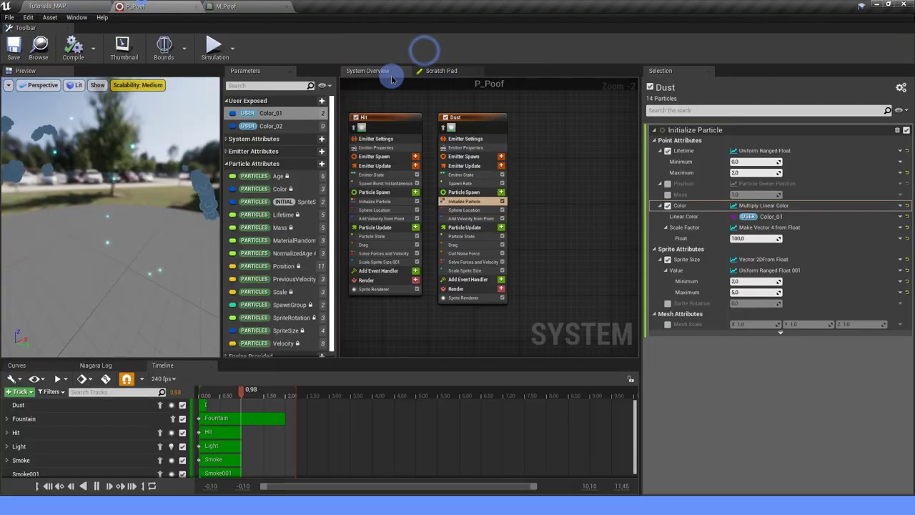
Set Dust's Drag to 5.0 and save P_Poof.
left_click(464, 244)
left_click(751, 139)
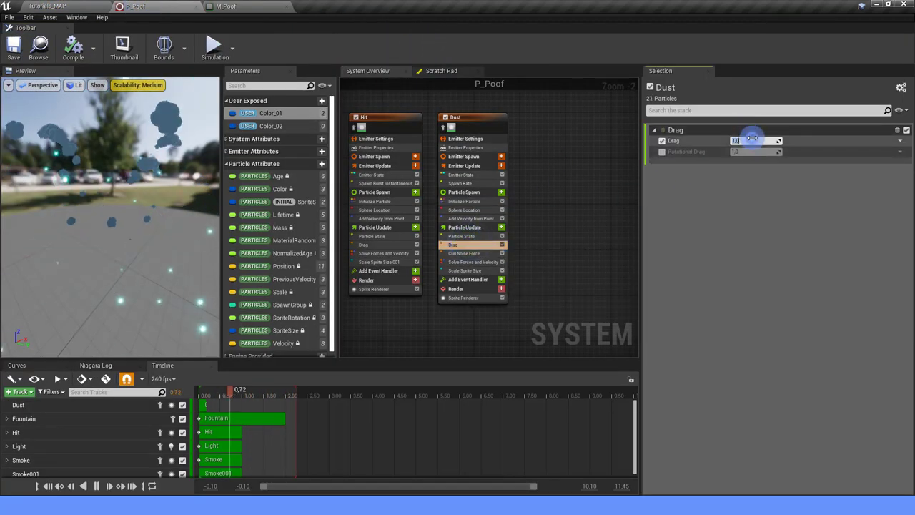
key("Return")
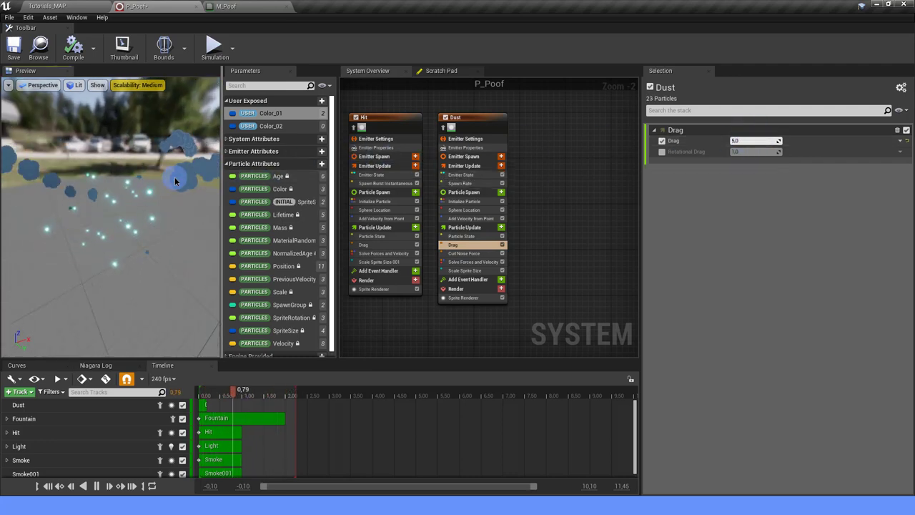
left_click_drag(94, 208, 103, 191)
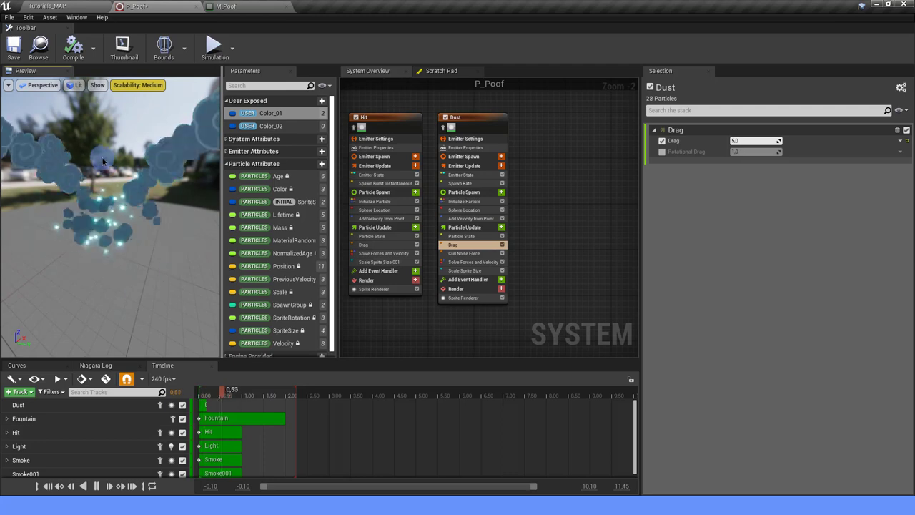
left_click(14, 47)
left_click(48, 8)
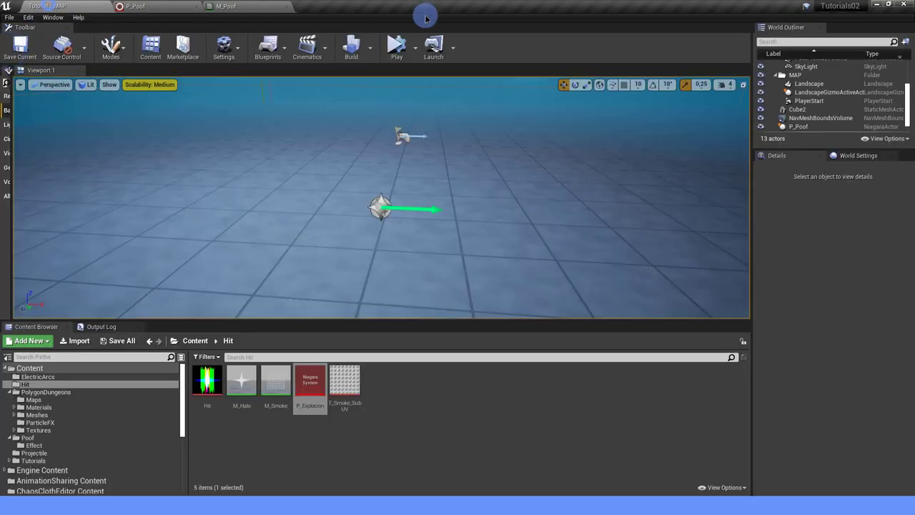
left_click(398, 47)
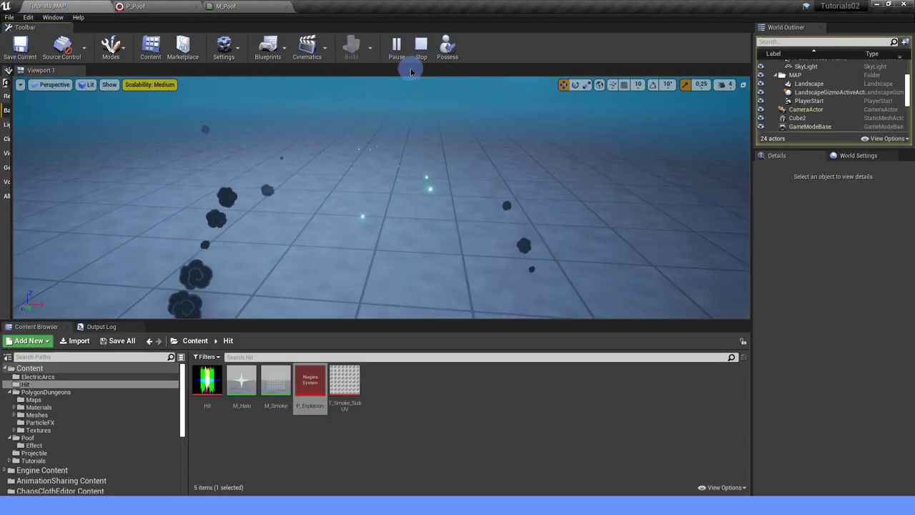
left_click(424, 47)
left_click(397, 48)
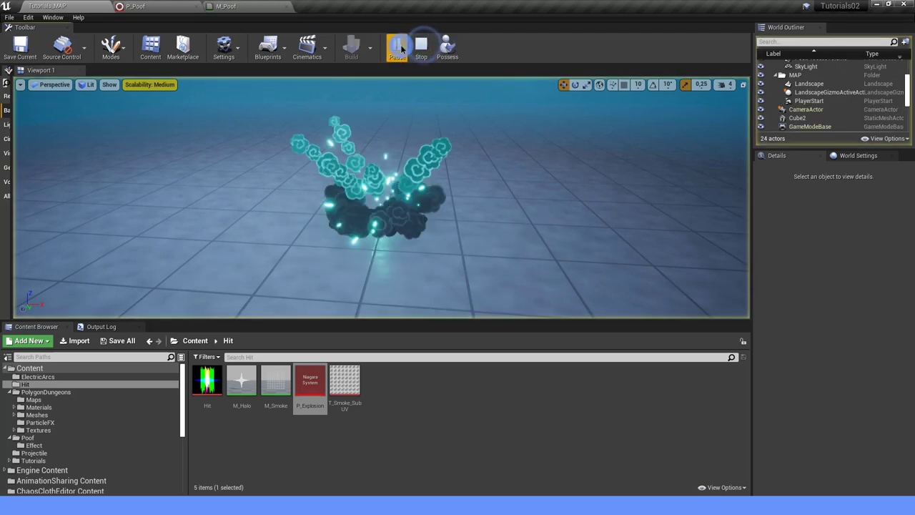
left_click(420, 48)
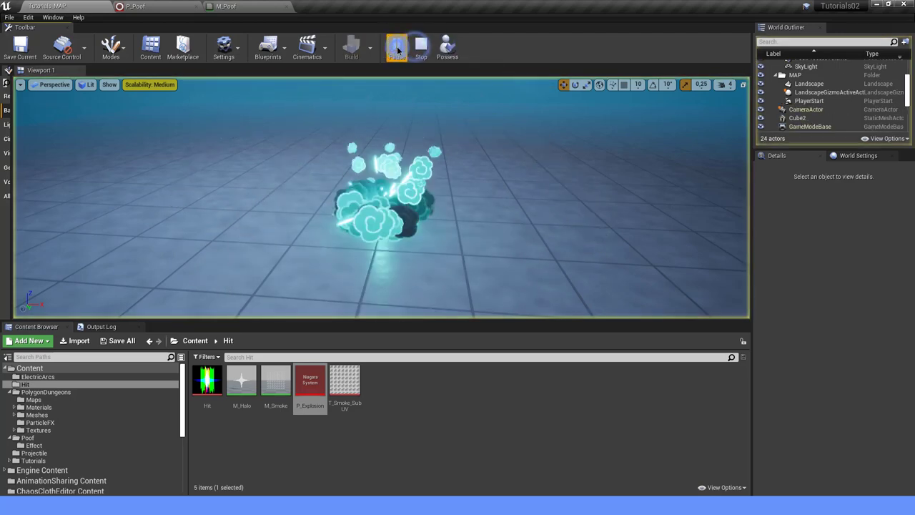
left_click(397, 48)
left_click(422, 49)
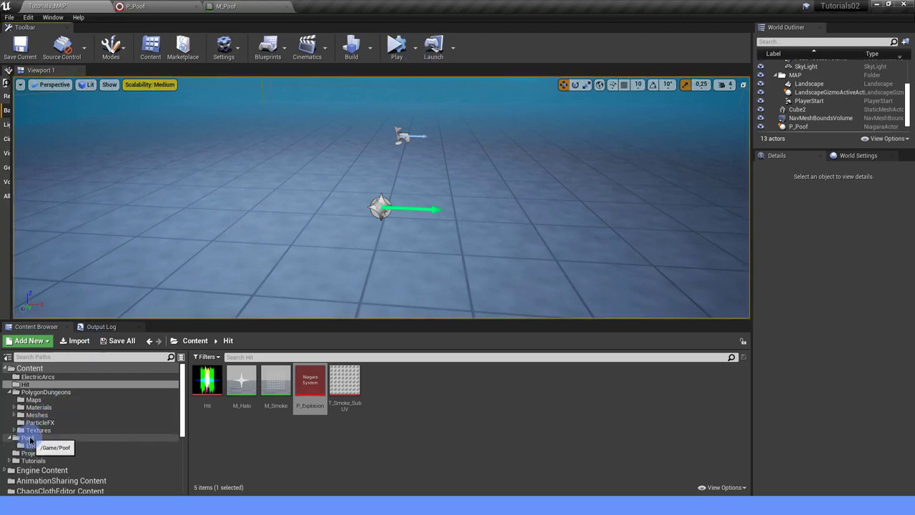
Create a new Blueprint class named BP_SpawnPoof in the Poof/Effect folder.
left_click(29, 438)
left_click(62, 445)
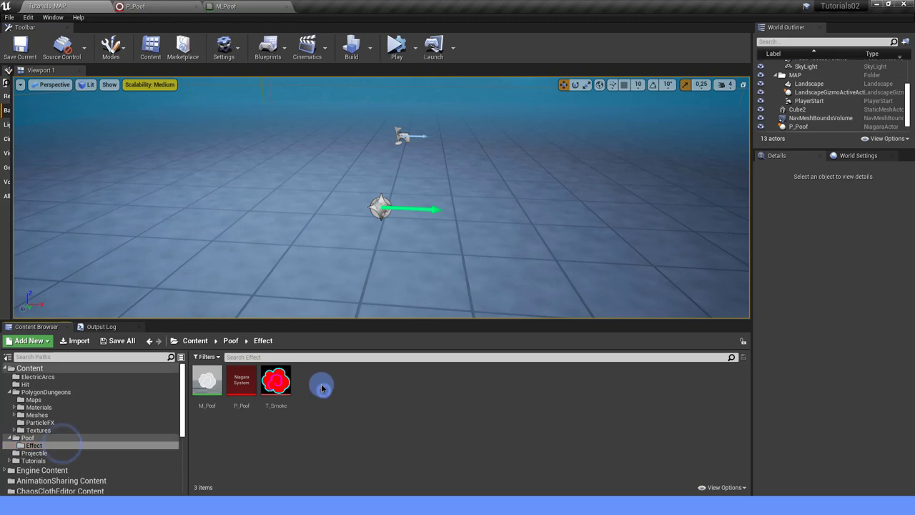
right_click(323, 387)
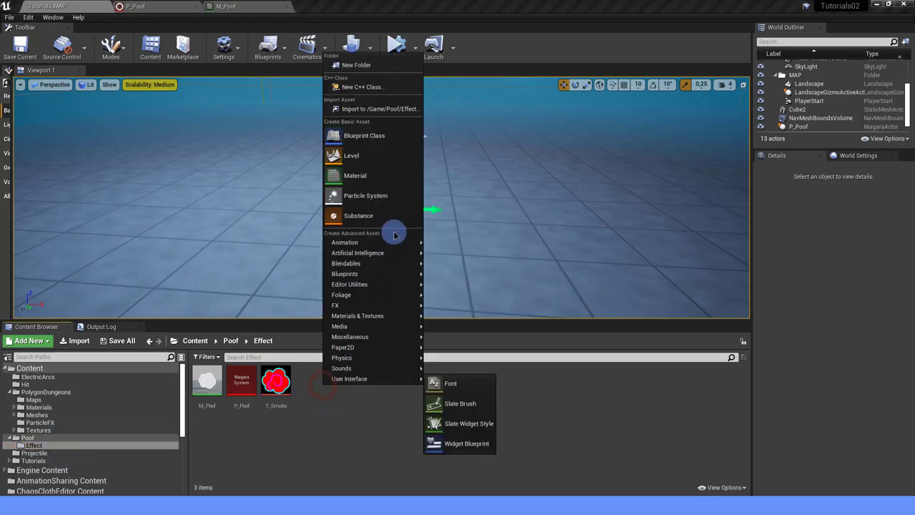
left_click(371, 135)
left_click(381, 175)
type("BP_Sp")
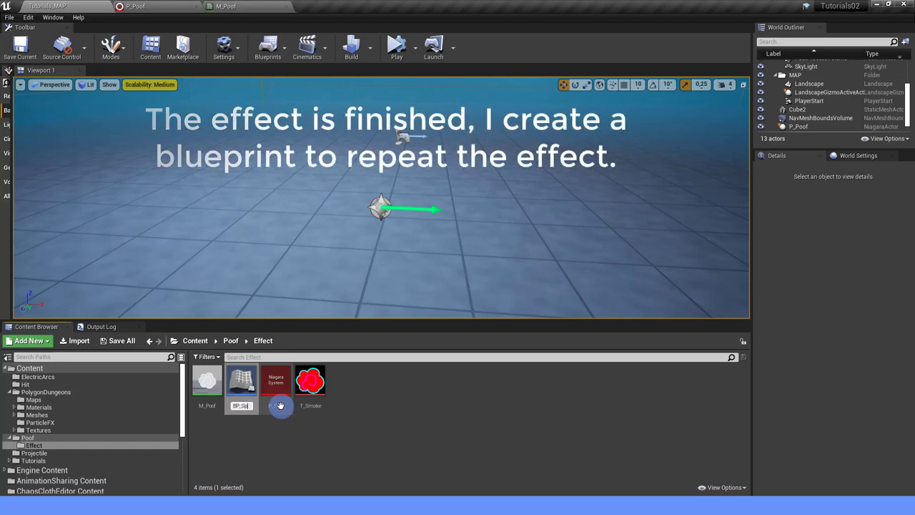
type("awnP")
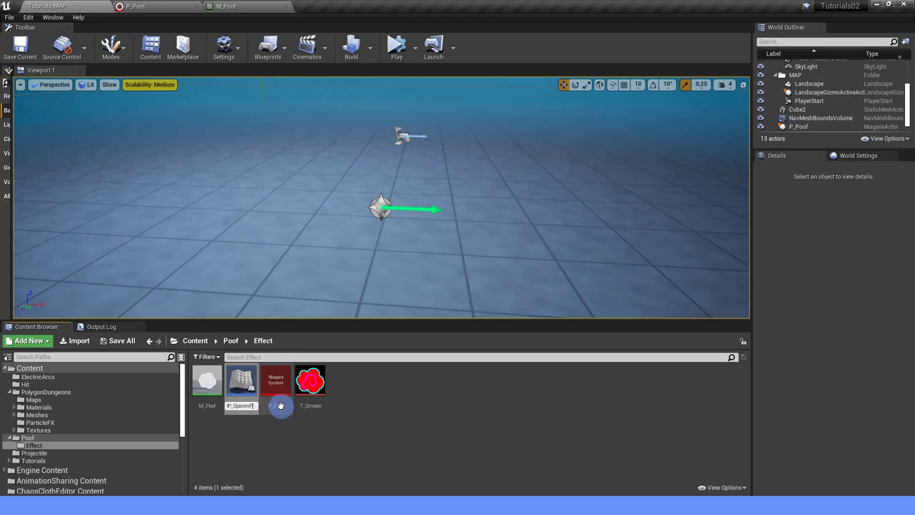
type("oof")
key("Return")
Place BP_SpawnPoof in the level beside the emitter and select it.
left_click_drag(206, 382, 339, 207)
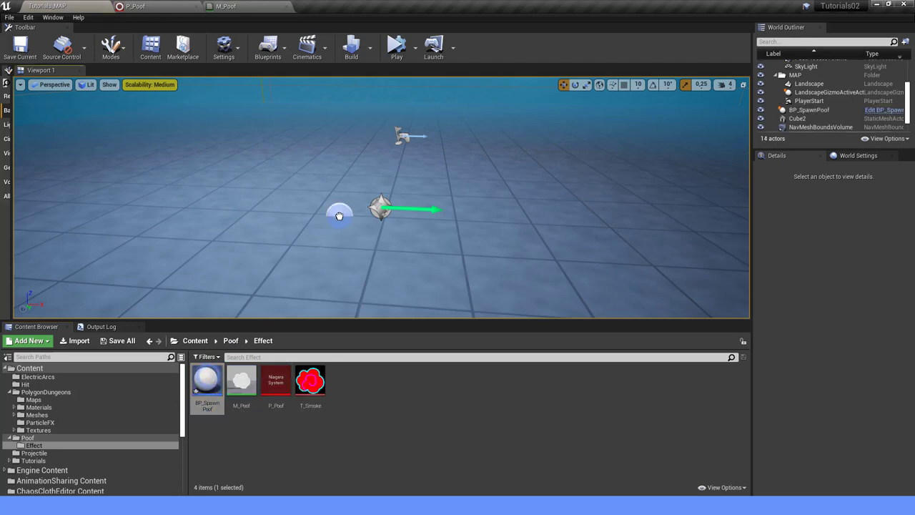
left_click(382, 206)
left_click(342, 207)
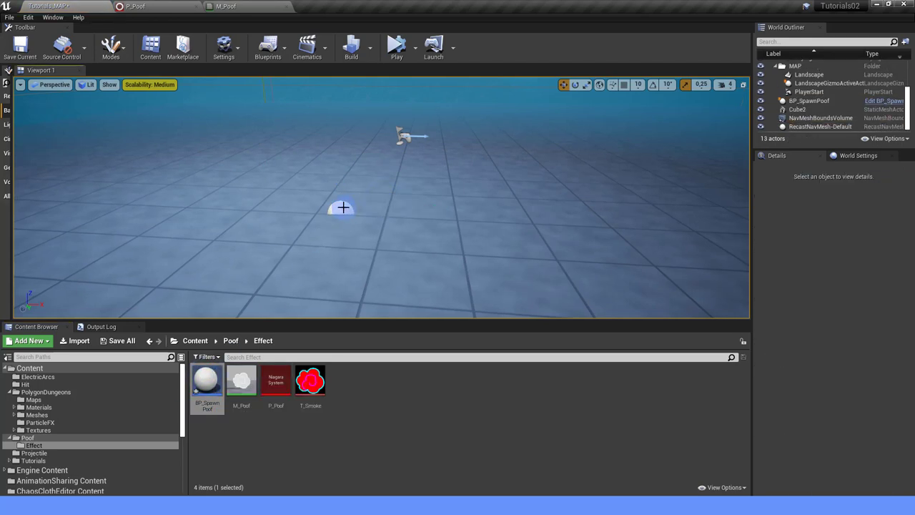
Add a Niagara Particle System component to BP_SpawnPoof with P_Poof as its system.
double_click(203, 390)
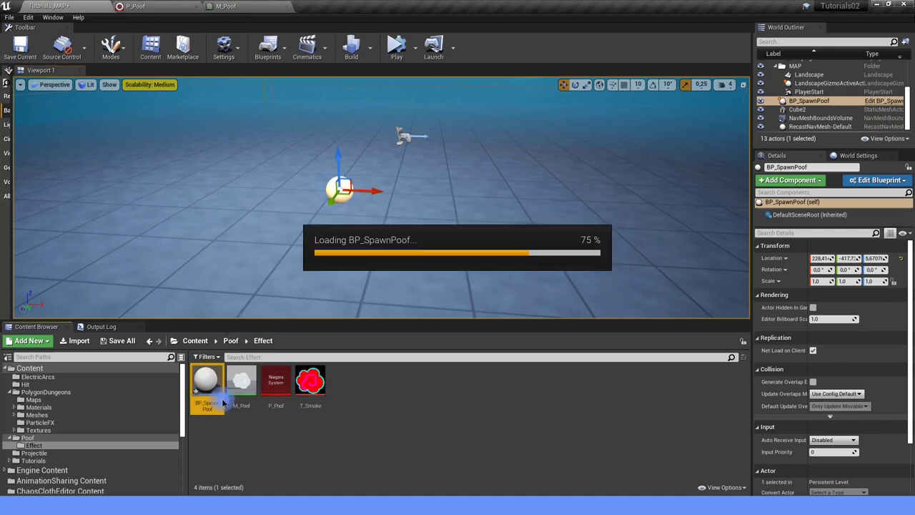
left_click(44, 66)
left_click(54, 41)
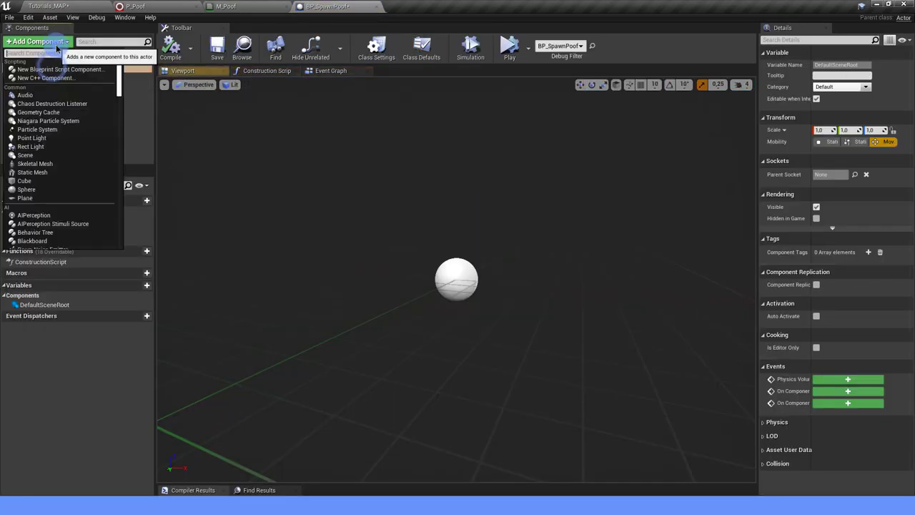
type("niaga")
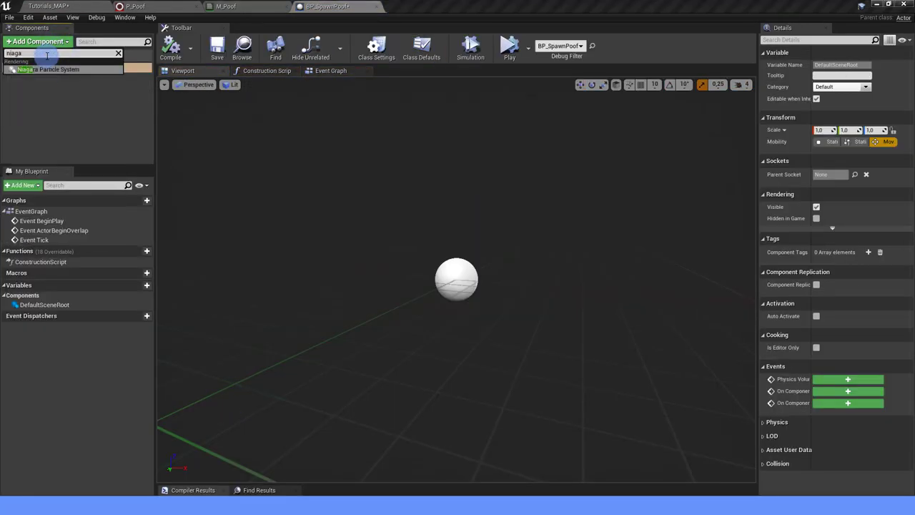
left_click(46, 69)
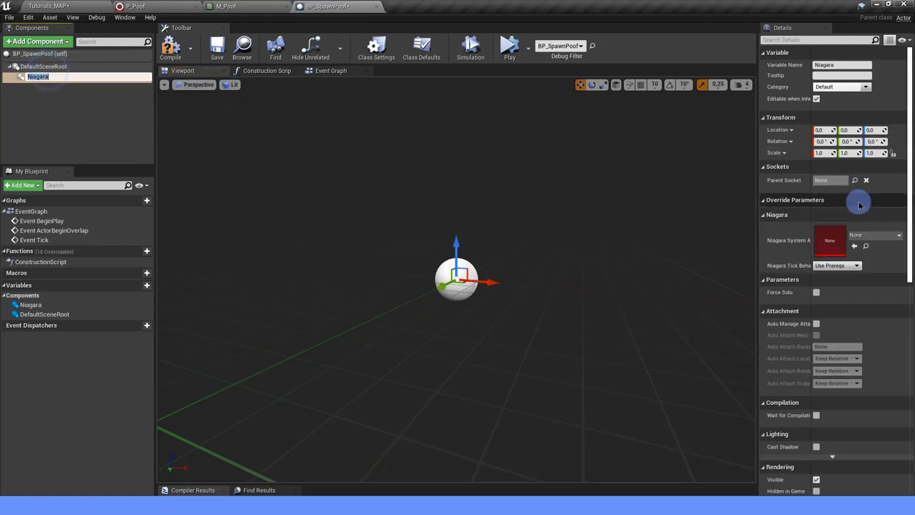
left_click(864, 240)
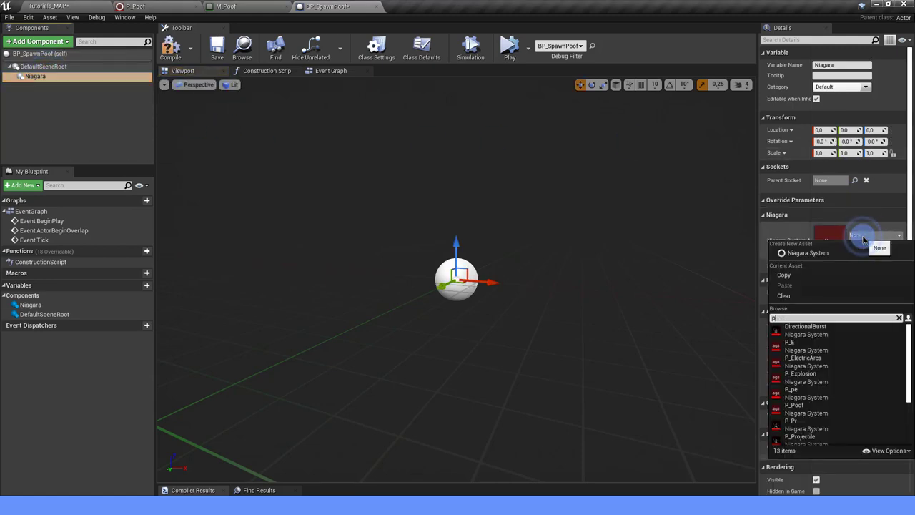
left_click(804, 328)
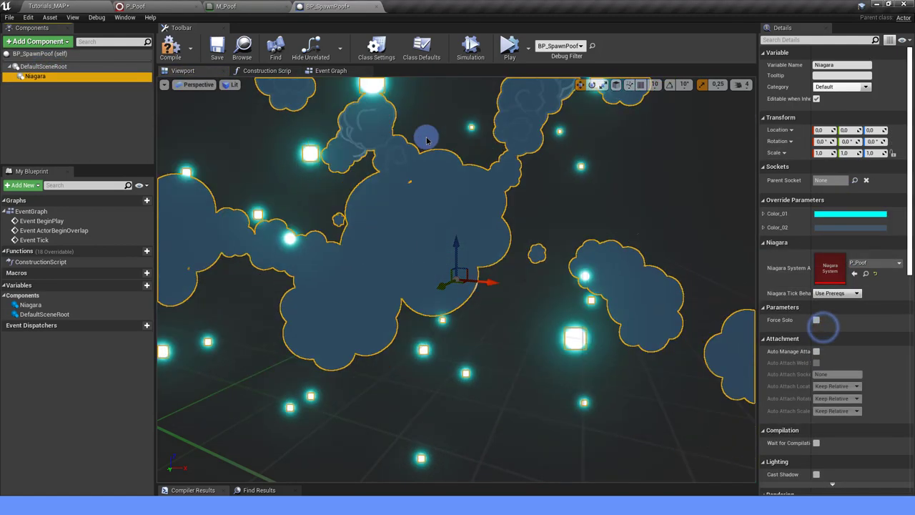
Save the blueprint and frame its event graph.
left_click(217, 47)
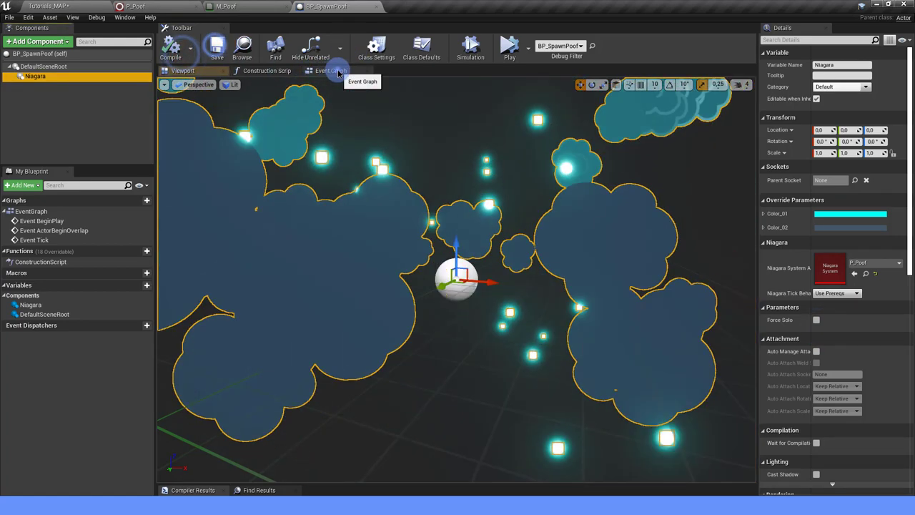
left_click(338, 74)
right_click_drag(458, 213, 315, 223)
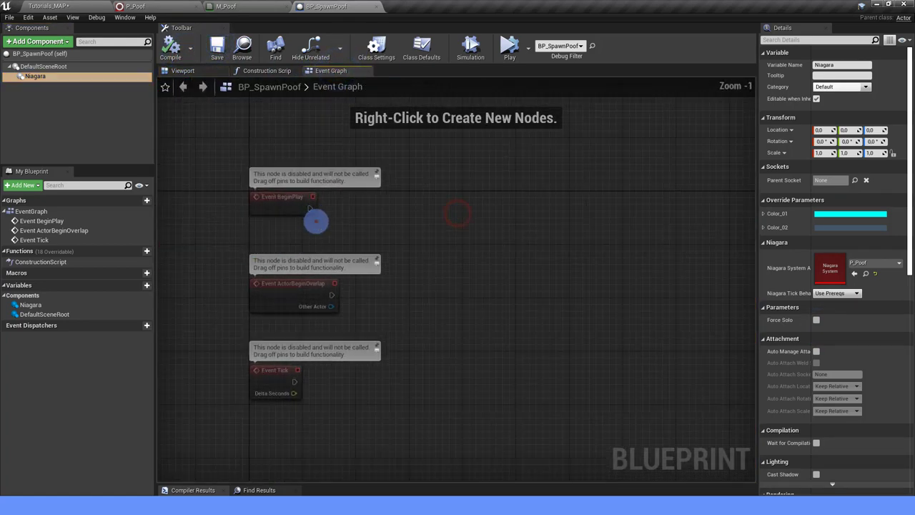
Add a Niagara Activate node and run it from BeginPlay.
mouse_move(39, 76)
left_mouse_down()
mouse_move(460, 198)
mouse_move(552, 250)
left_mouse_up()
type("a")
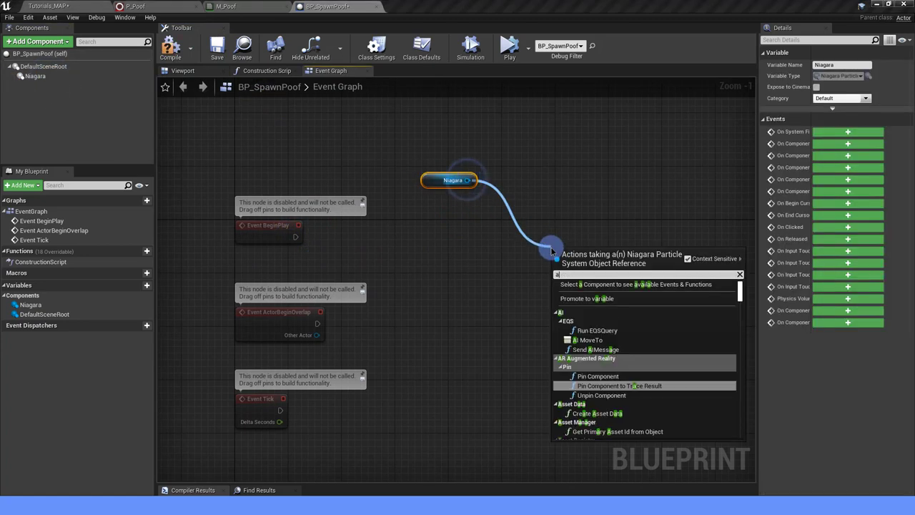
type("ctiv")
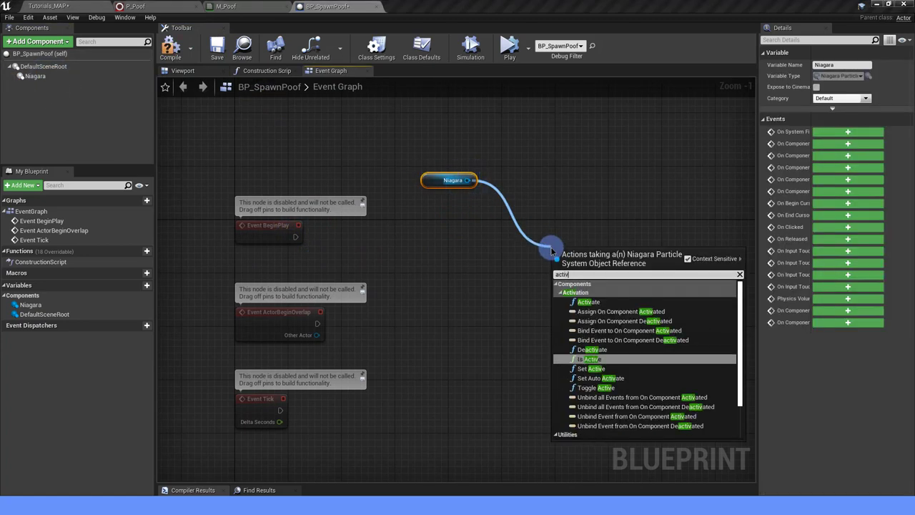
left_click(589, 302)
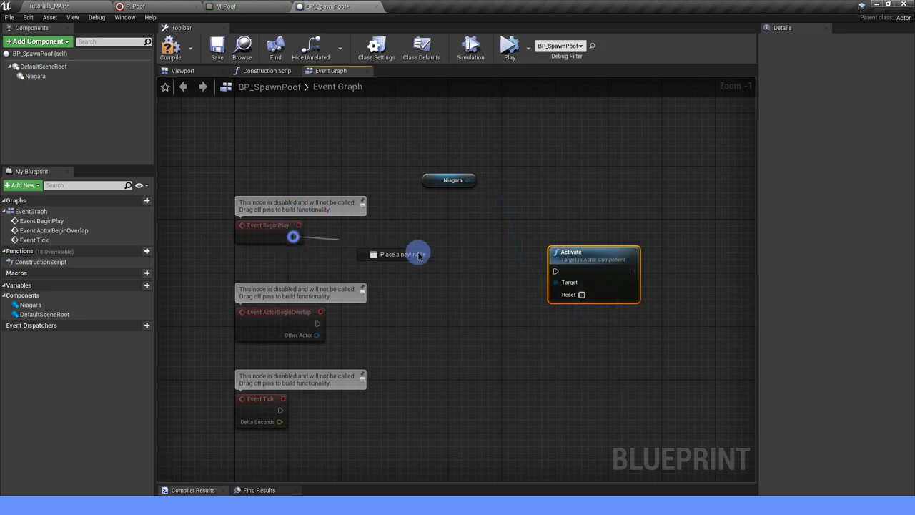
left_click_drag(419, 256, 556, 271)
key("q")
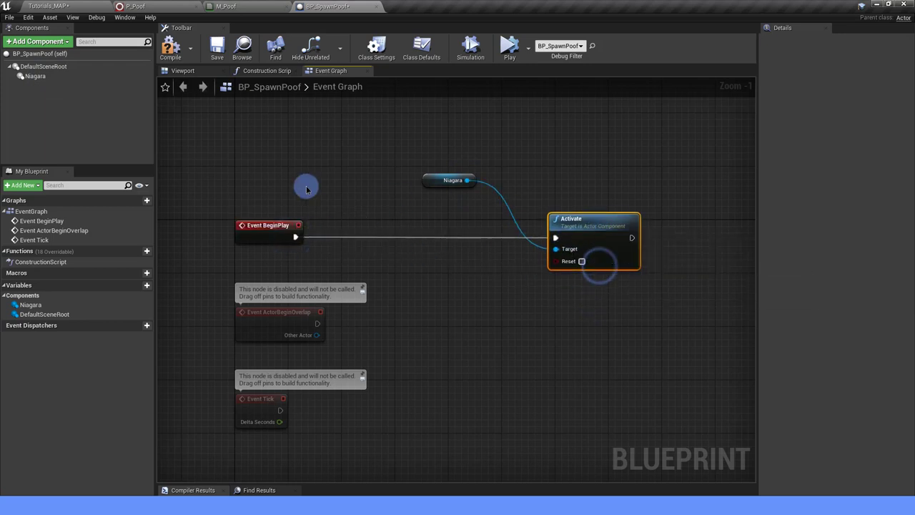
Add a custom event Again that also triggers Activate.
right_click(262, 179)
type("custom")
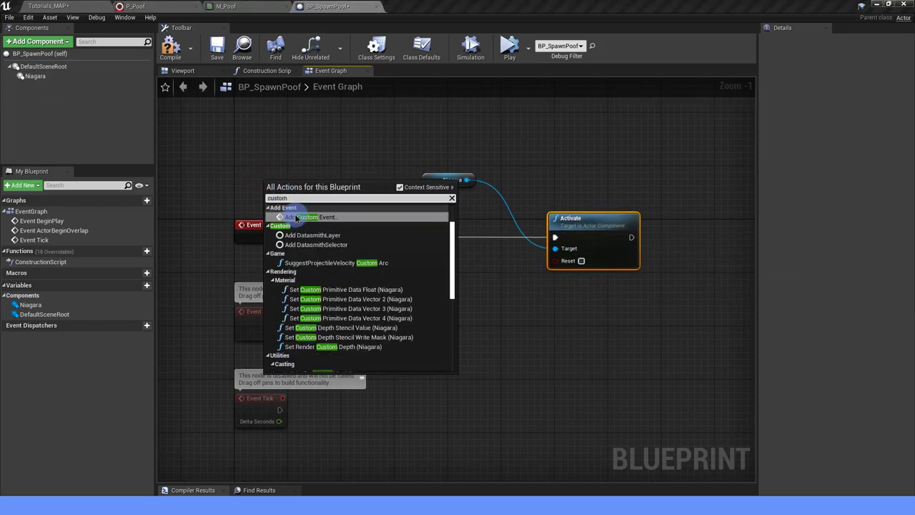
left_click(297, 217)
type("Again")
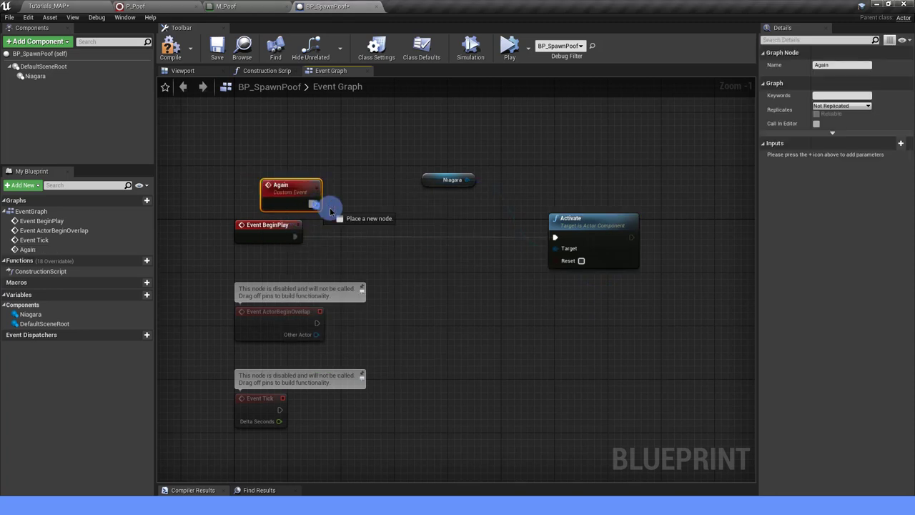
left_click_drag(330, 211, 555, 237)
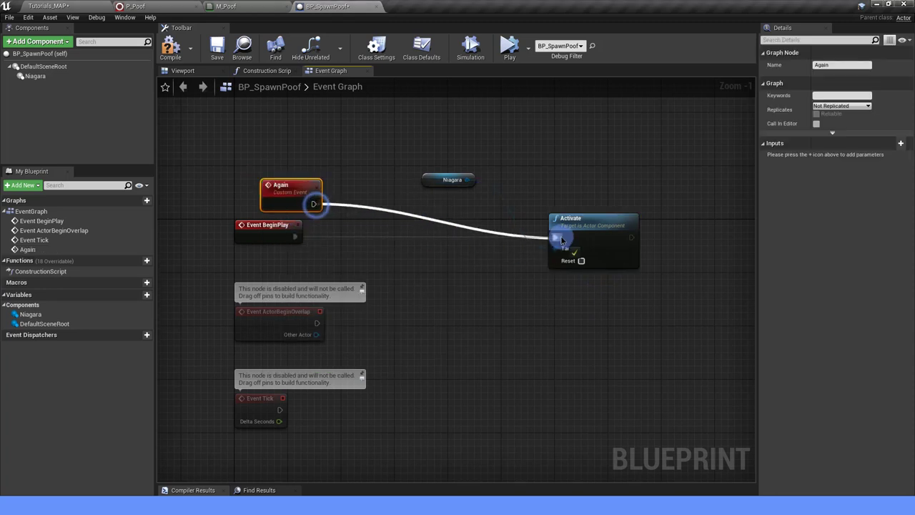
Follow Activate with a Delay and turn on Activate's Reset option.
right_click_drag(631, 237, 490, 241)
left_click_drag(491, 241, 540, 244)
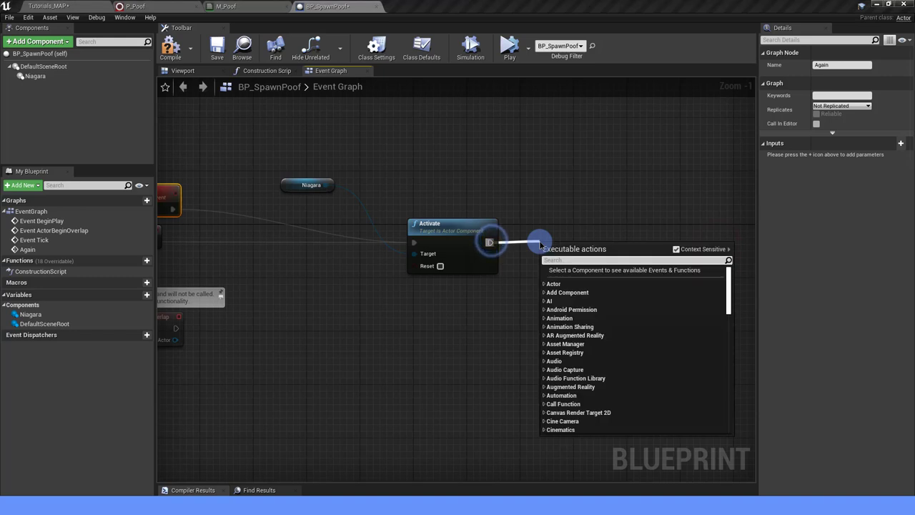
type("delay")
left_click(574, 364)
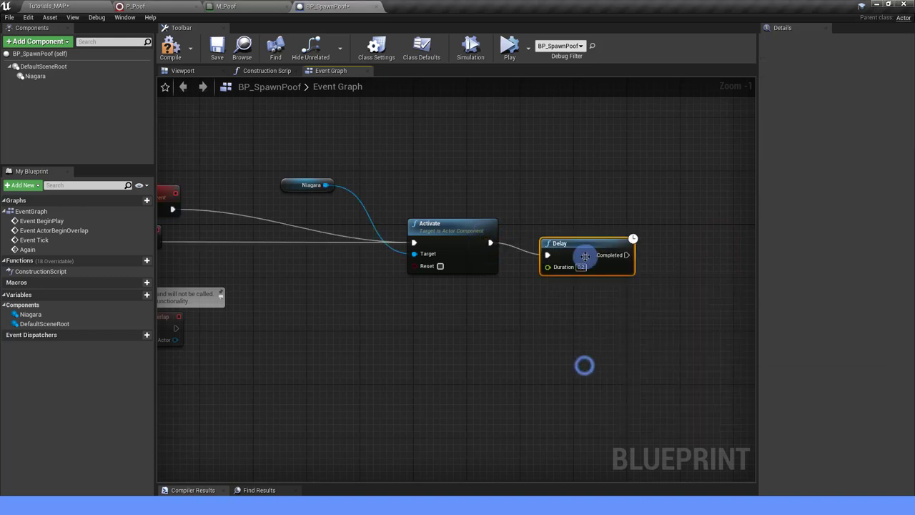
left_click(441, 266)
Call the Again event from the Delay's Completed output.
right_click_drag(545, 266, 515, 245)
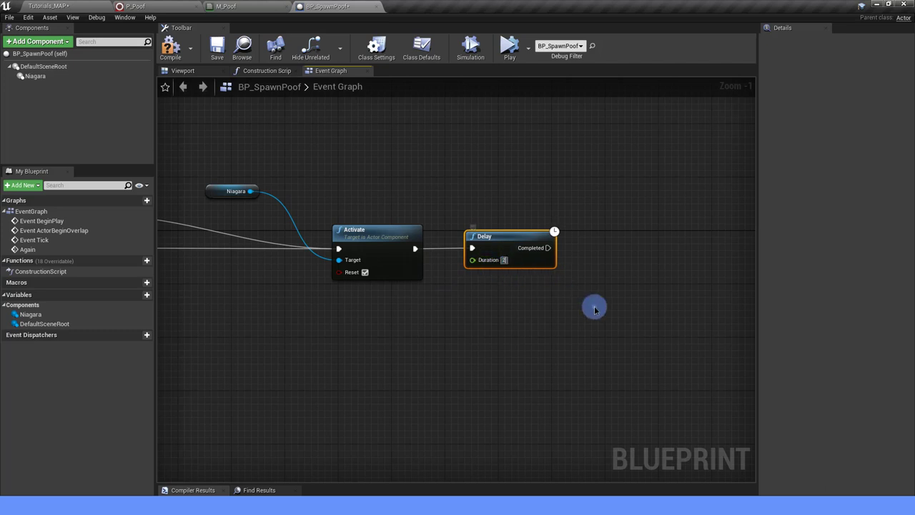
right_click_drag(594, 309, 527, 316)
left_click_drag(482, 255, 564, 259)
type("AG")
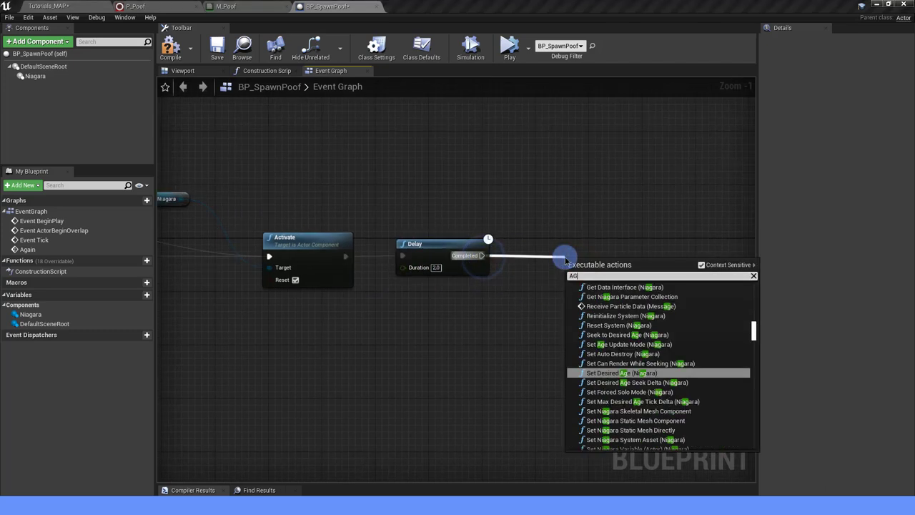
type("AIN")
left_click(593, 296)
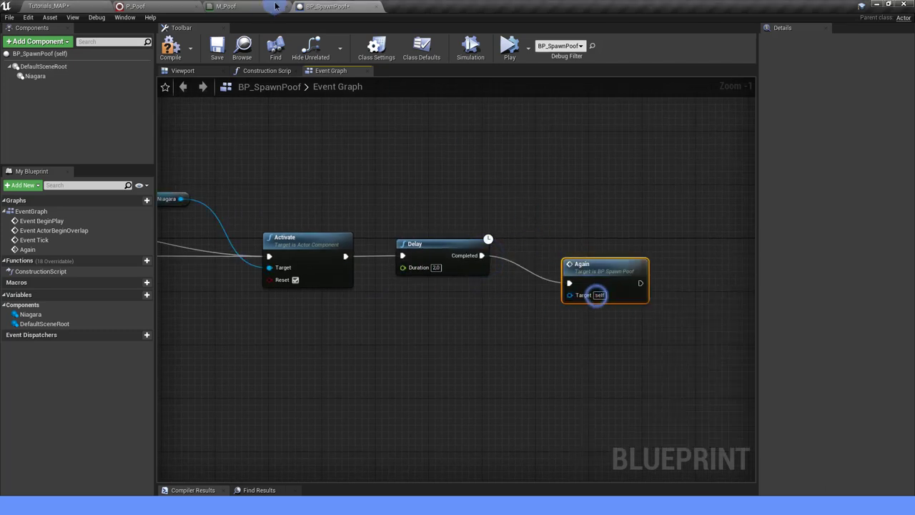
Compile and save BP_SpawnPoof, then simulate the level to test the repeating poof.
left_click(170, 47)
left_click(217, 47)
left_click(50, 6)
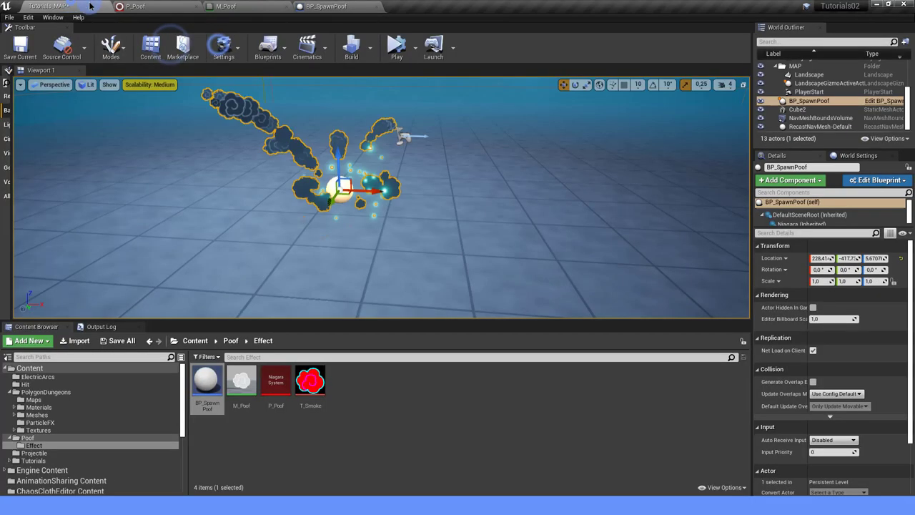
left_click(397, 47)
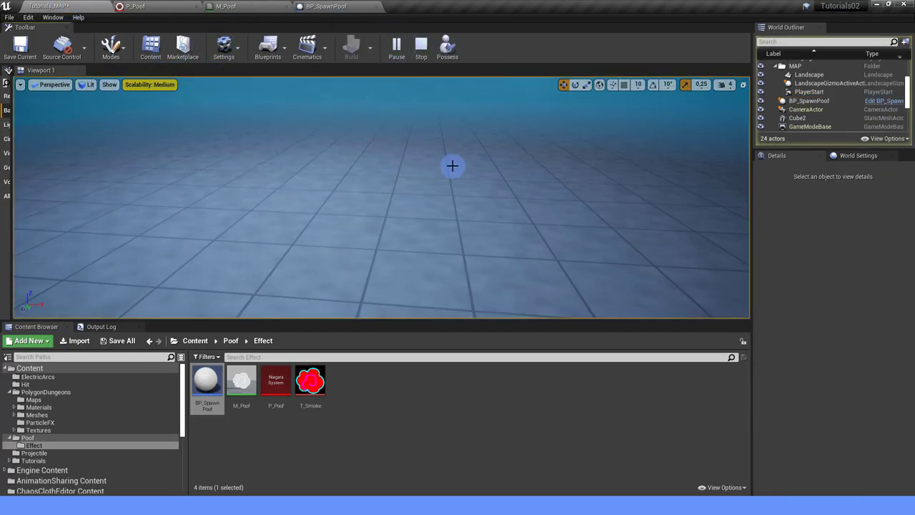